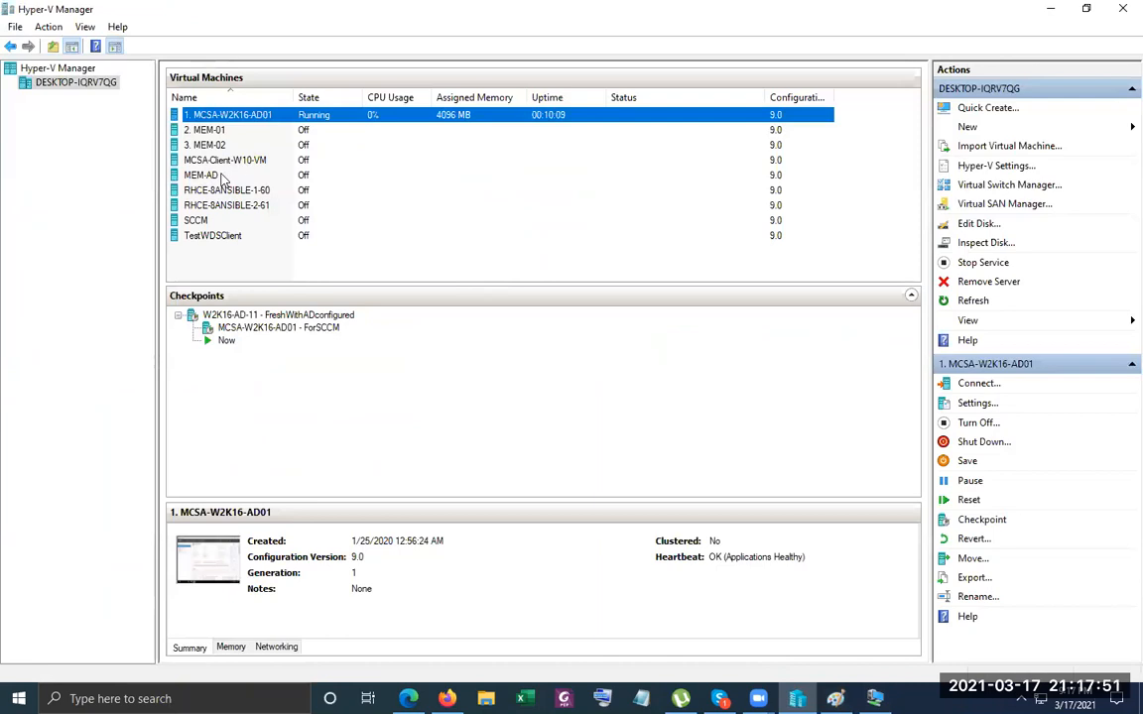
Connect to the MEM-AD virtual machine and start it.
click(314, 188)
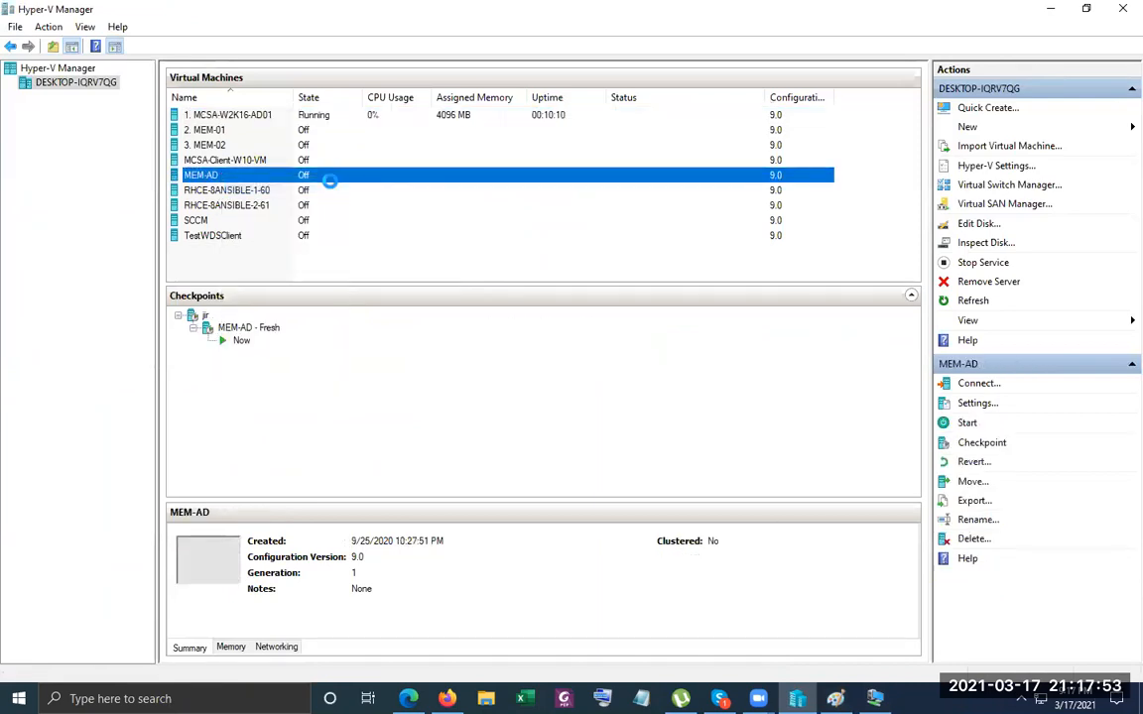
double_click(320, 179)
click(505, 248)
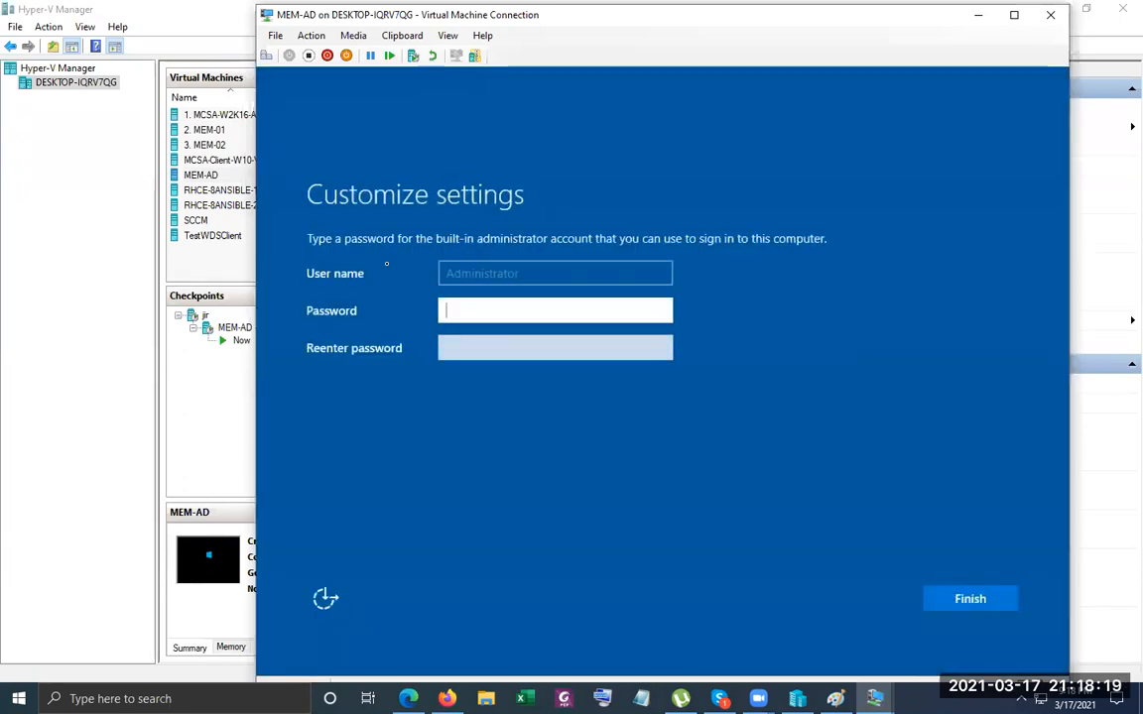
Enter and confirm the Administrator password to finish first-run setup.
text(•••••••••)
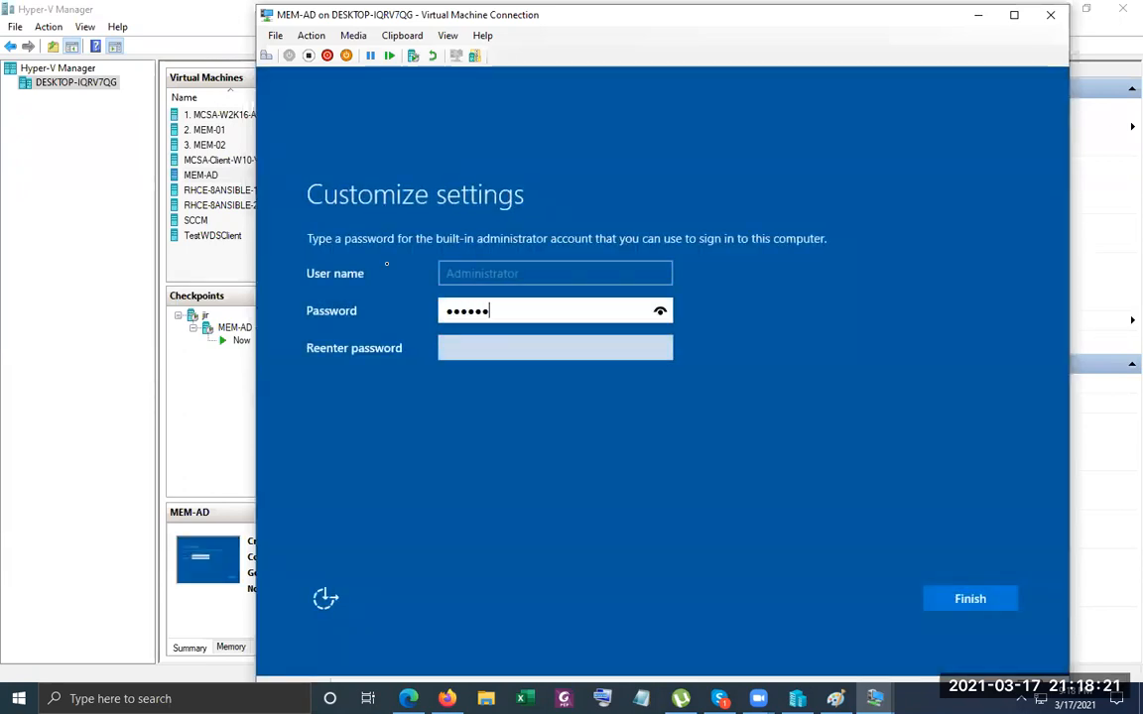
key(Tab)
text(•••••••••)
key(Return)
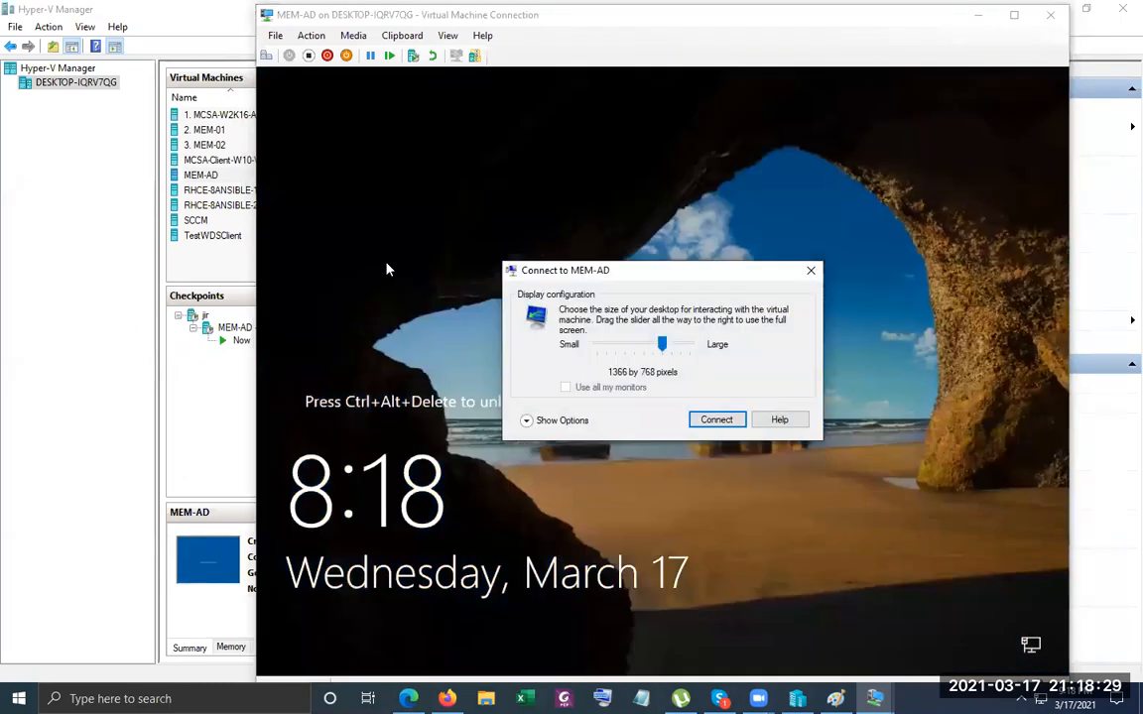
Dismiss the display prompt and sign in to MEM-AD as Administrator with its password.
click(811, 270)
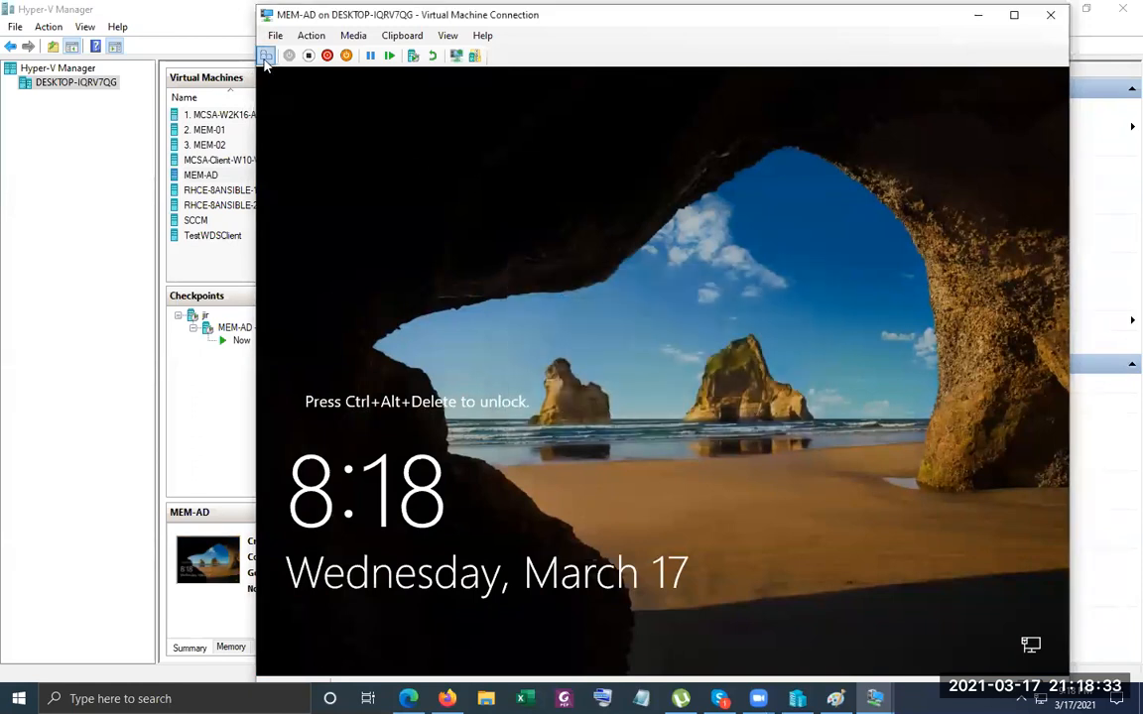
click(266, 55)
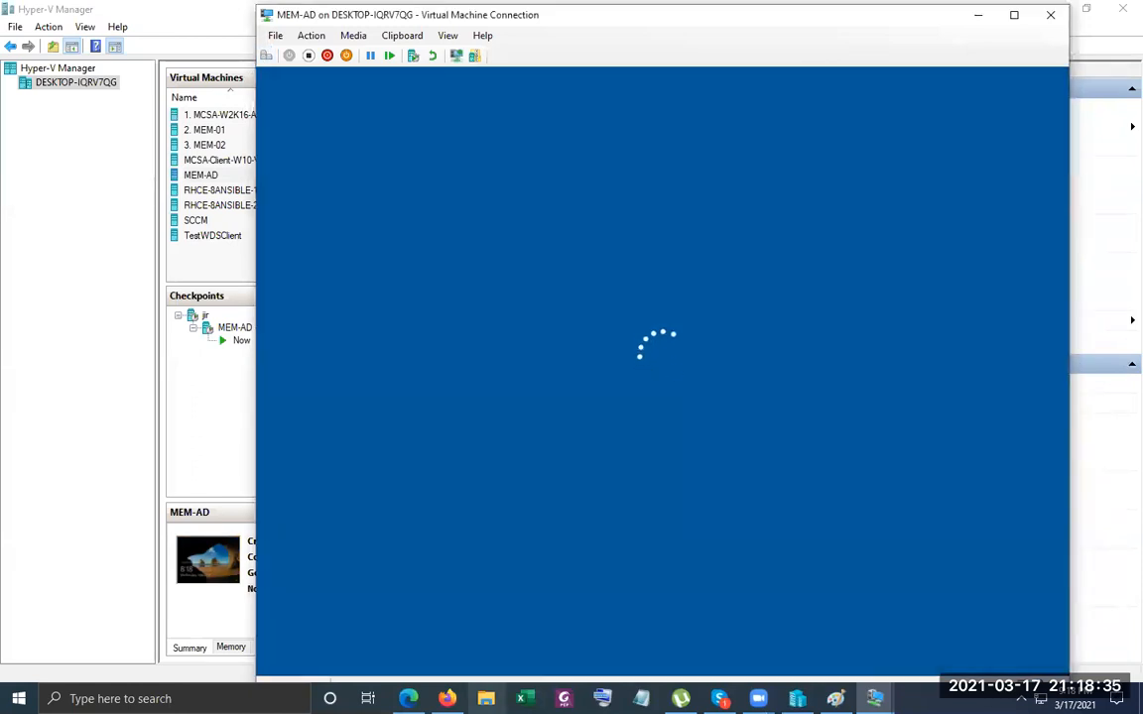
text(Pa55w.rd)
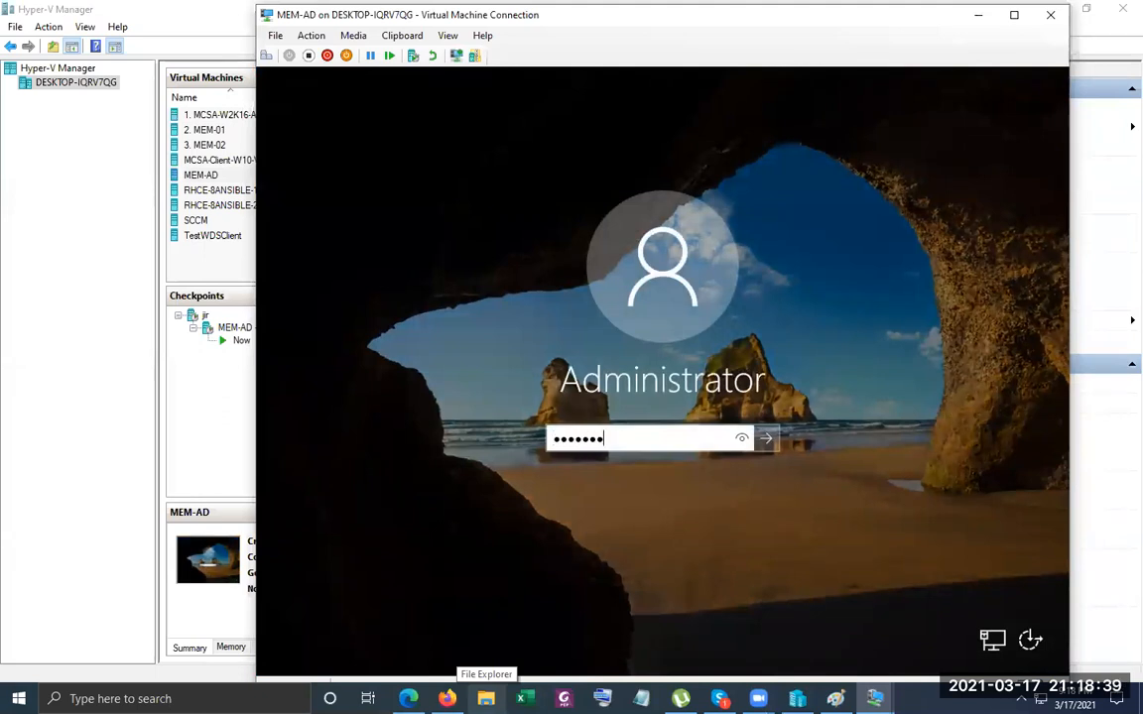
key(Return)
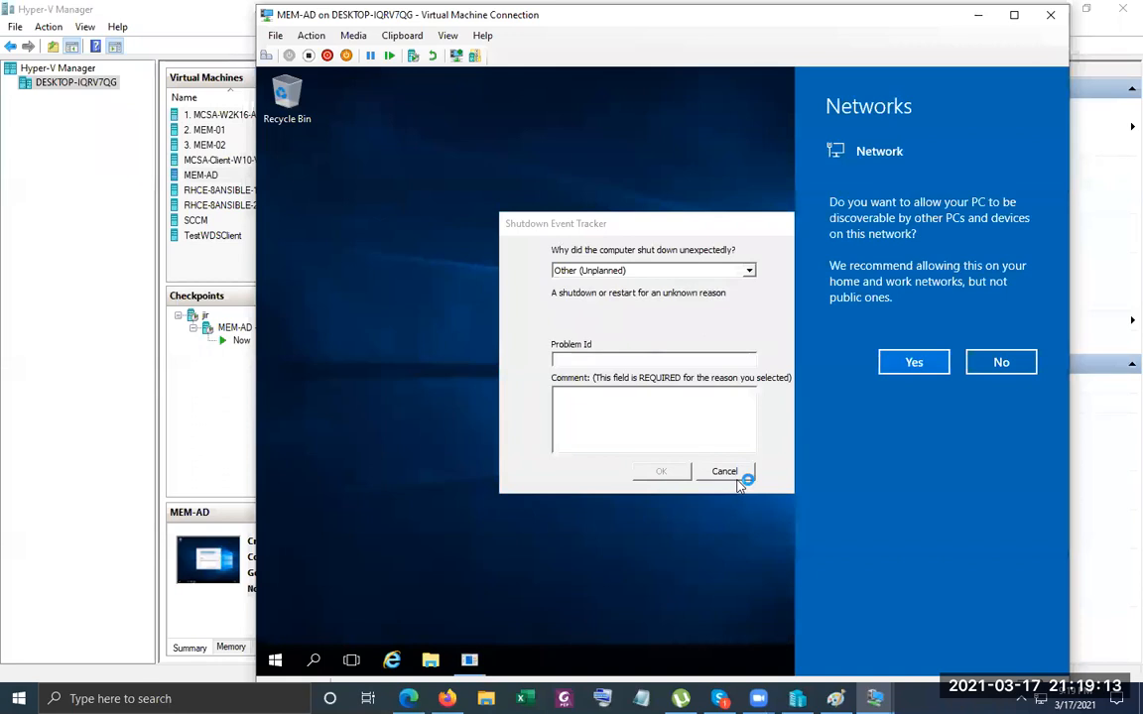
Dismiss the network discovery and shutdown tracker prompts, then launch Server Manager from Start.
click(738, 478)
click(738, 478)
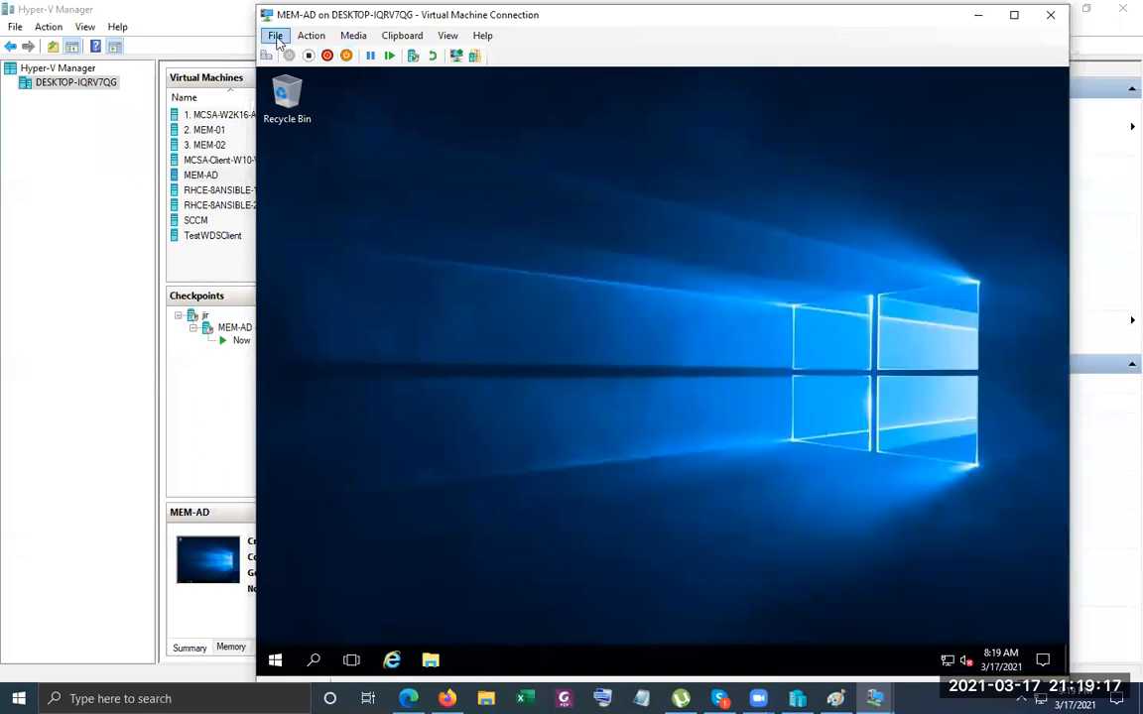
click(276, 661)
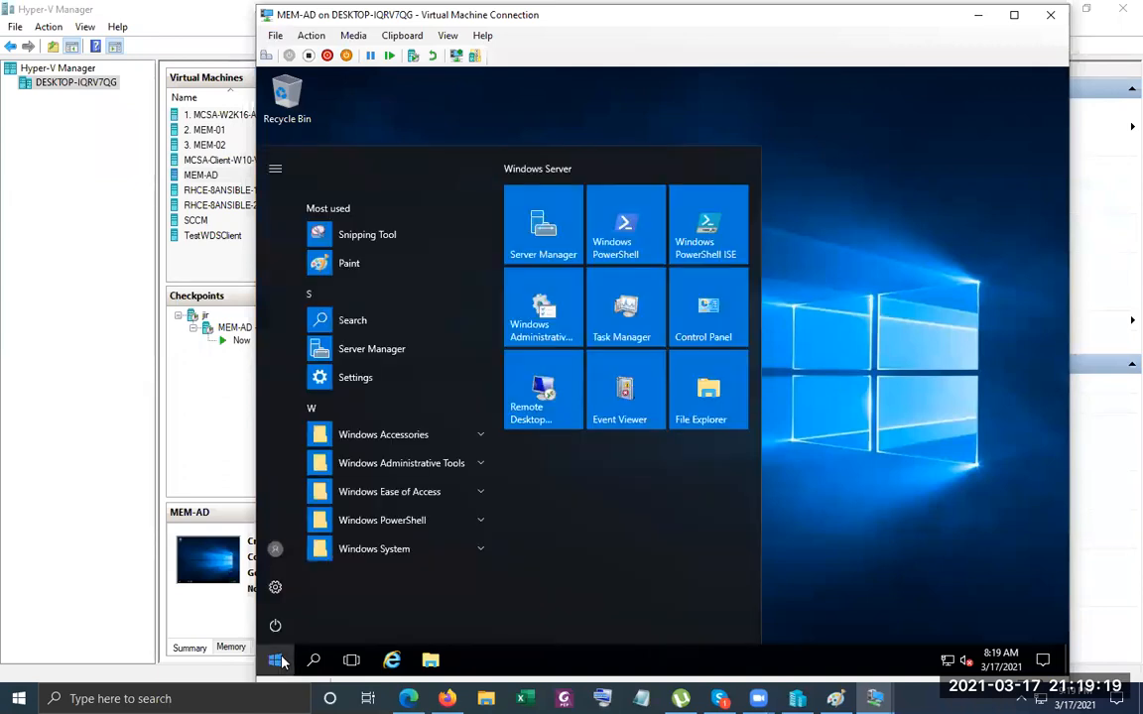
click(546, 235)
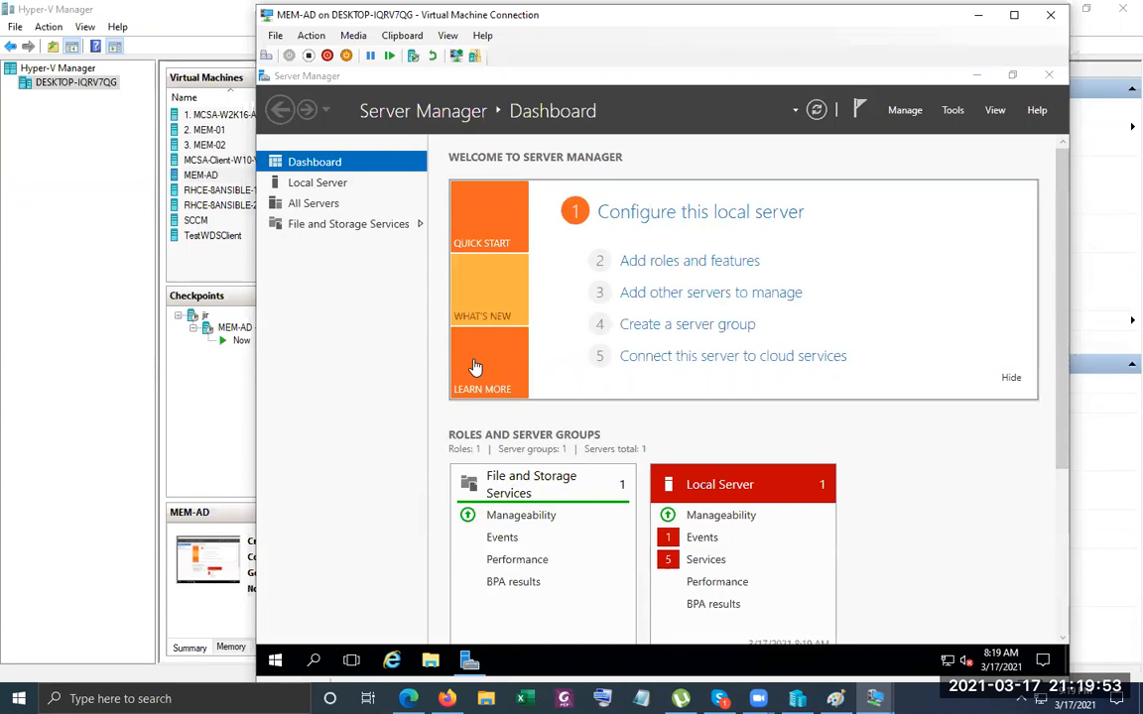
Change the local server's time zone to (UTC+06:00) Dhaka.
click(319, 182)
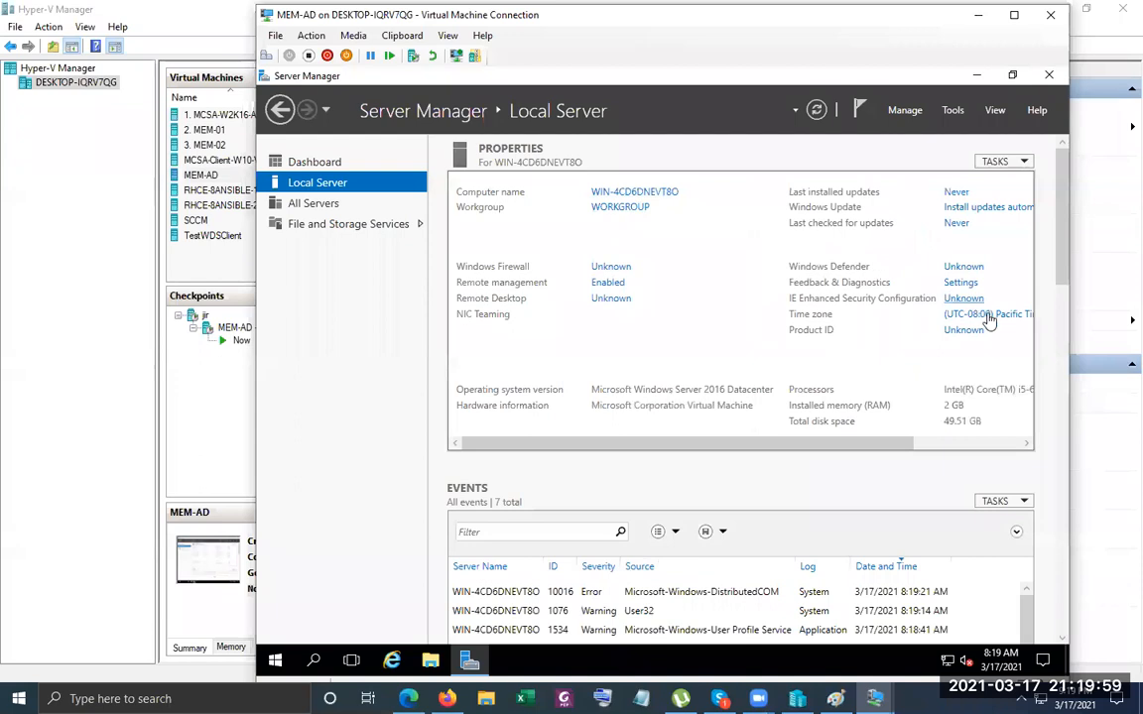
click(987, 316)
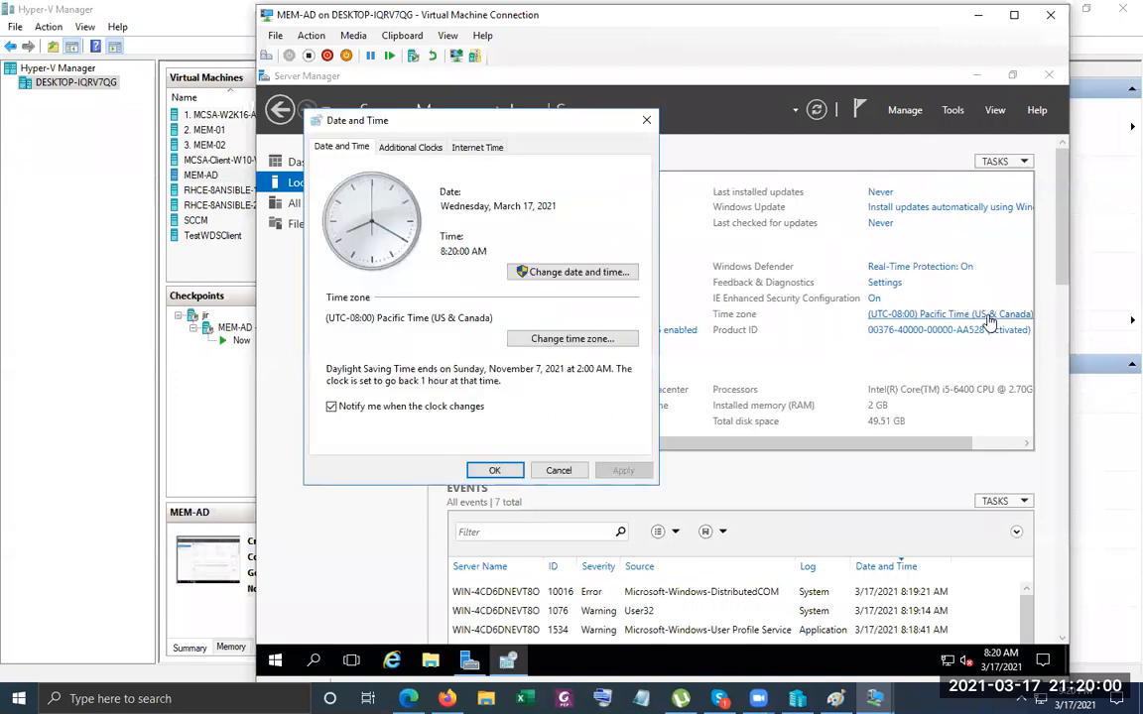
click(580, 339)
click(540, 214)
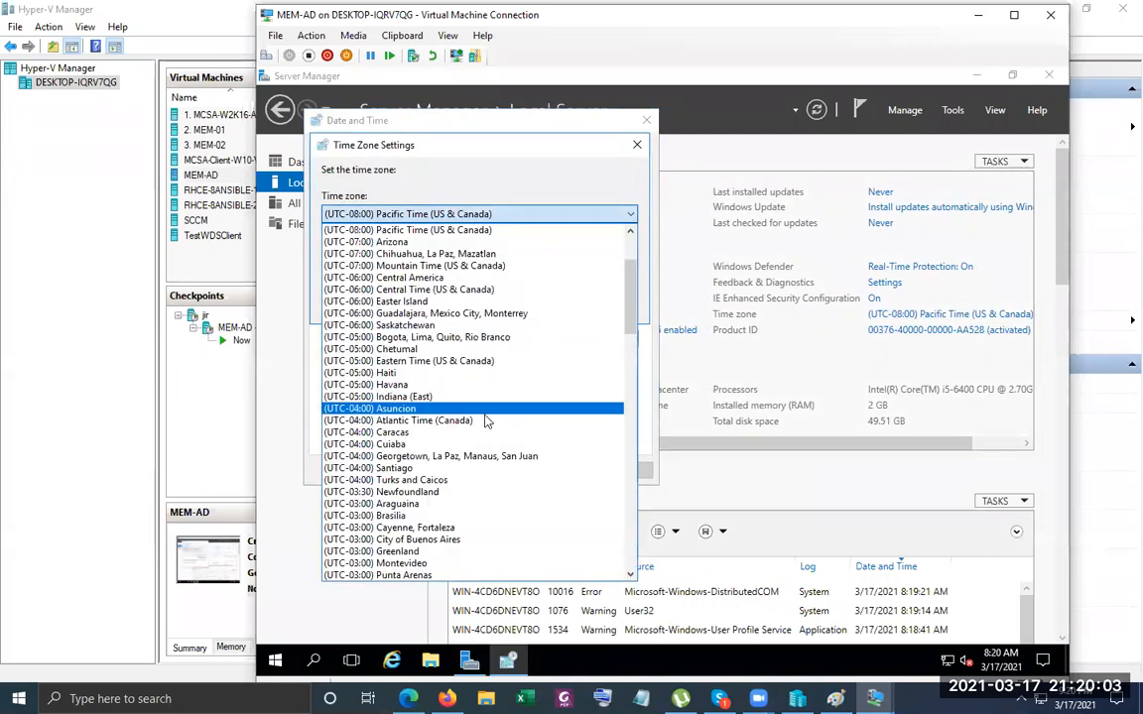
scroll(486, 422, down, 2)
scroll(486, 421, down, 1)
scroll(486, 422, down, 8)
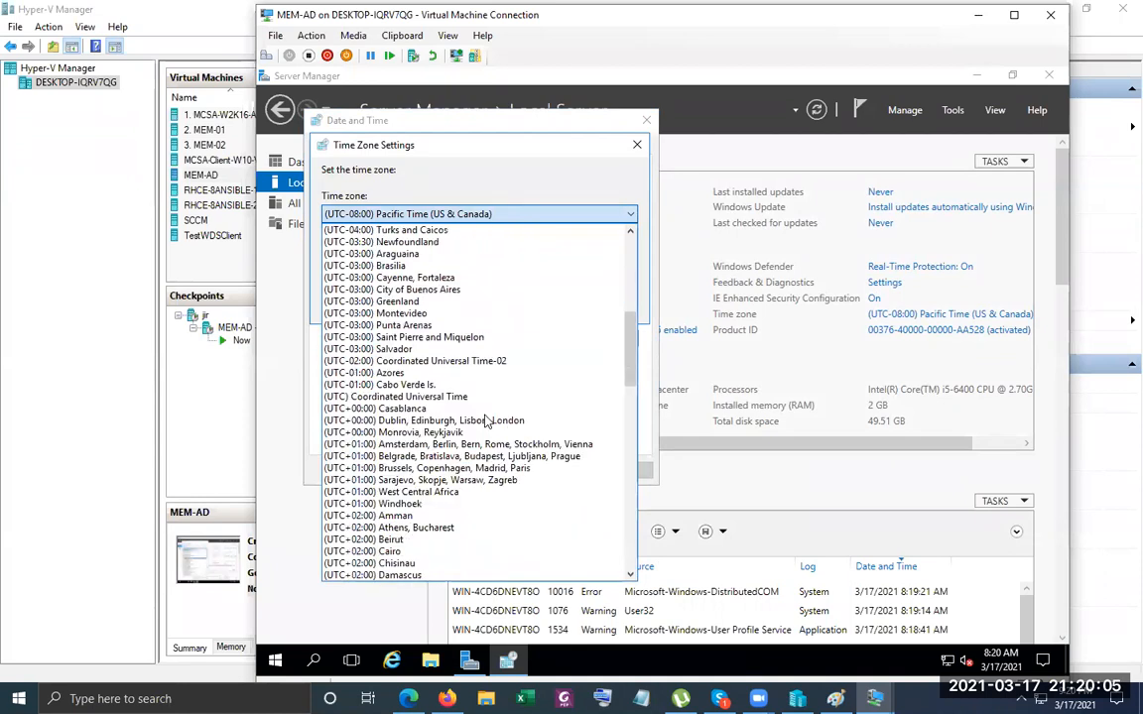
scroll(486, 422, down, 10)
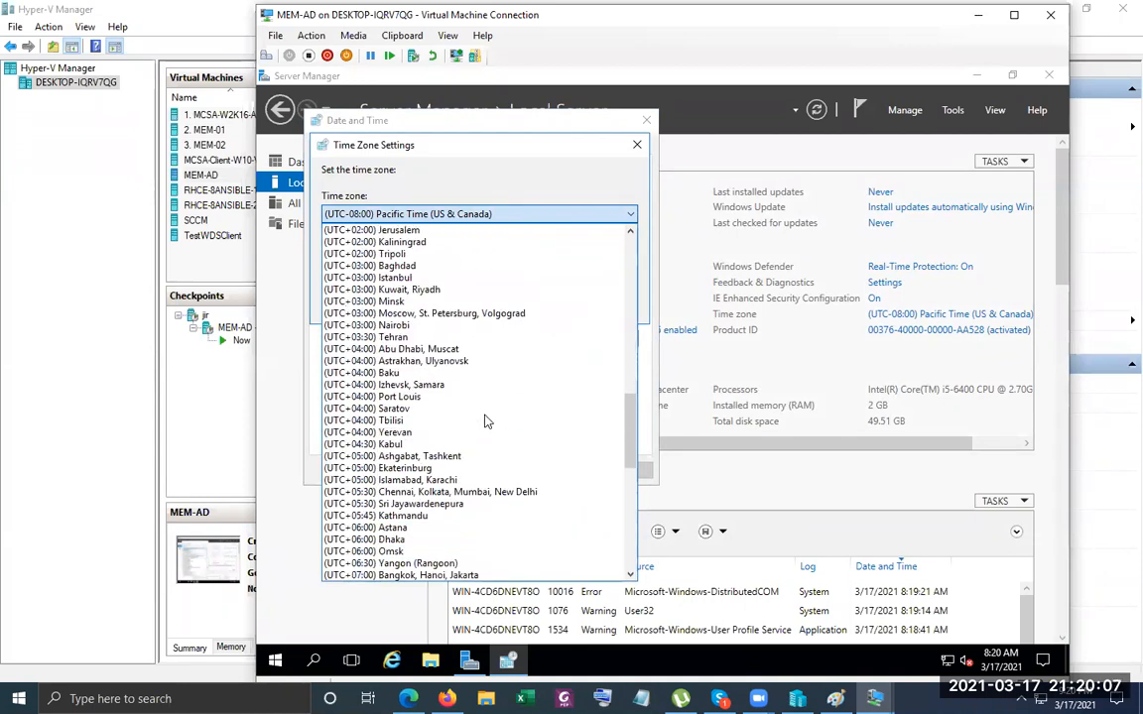
click(446, 397)
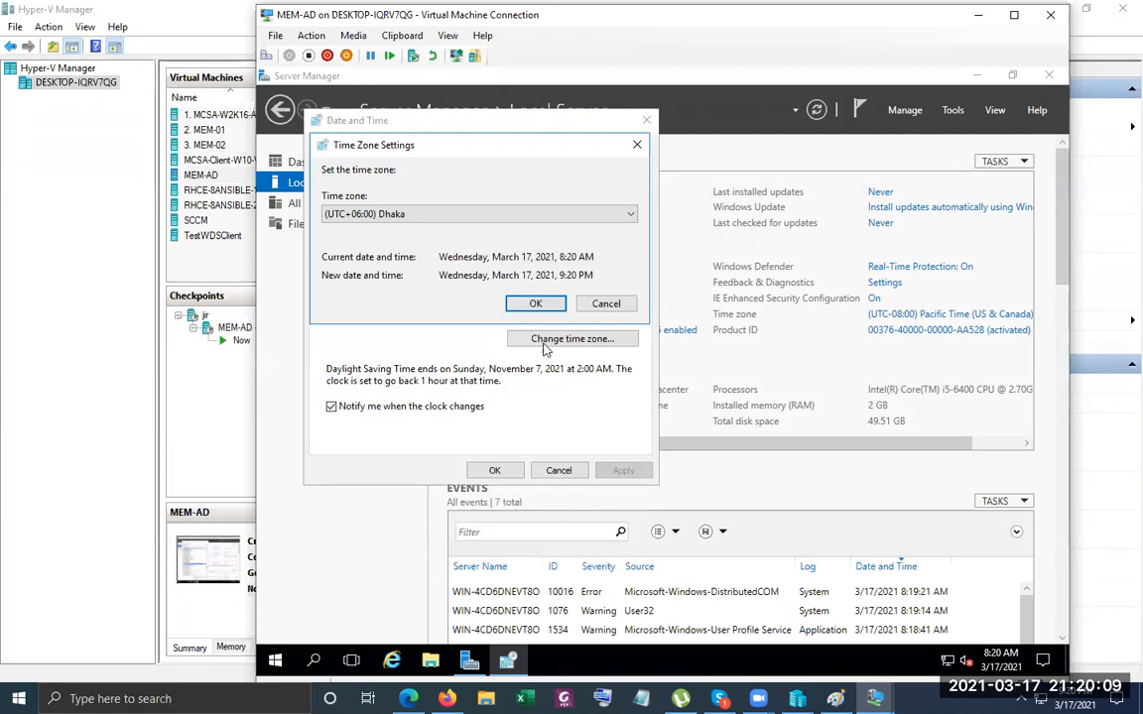
click(538, 301)
Turn off Internet time server synchronization and apply the date and time settings.
click(480, 148)
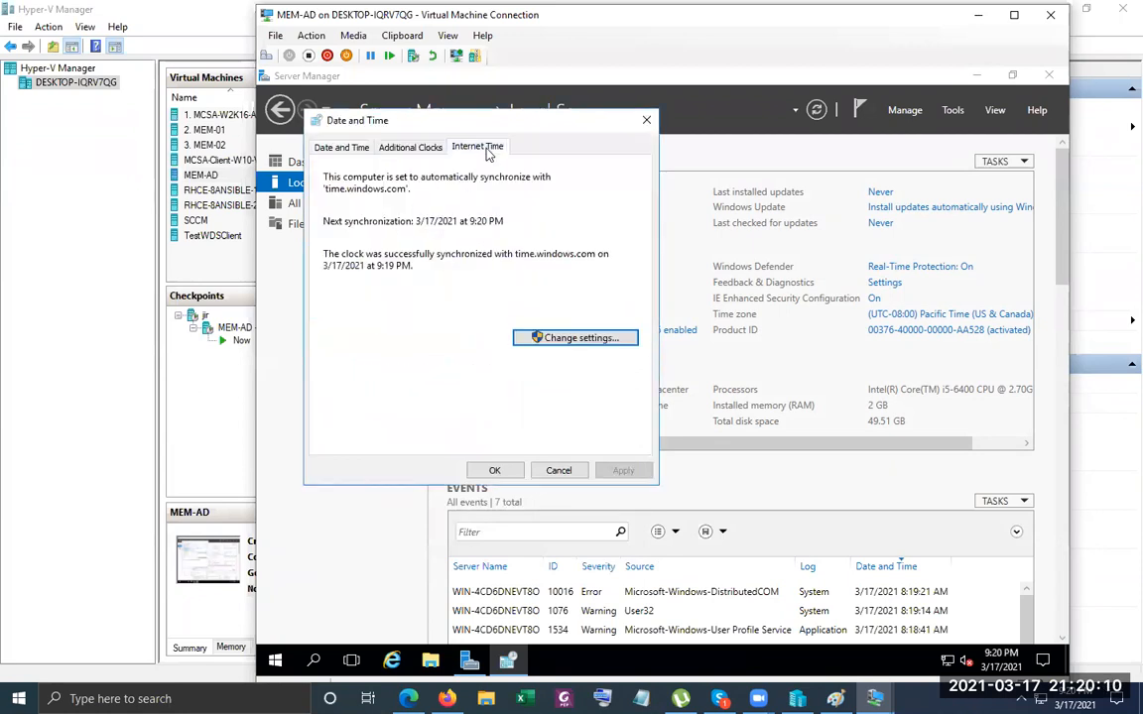
click(521, 336)
click(426, 192)
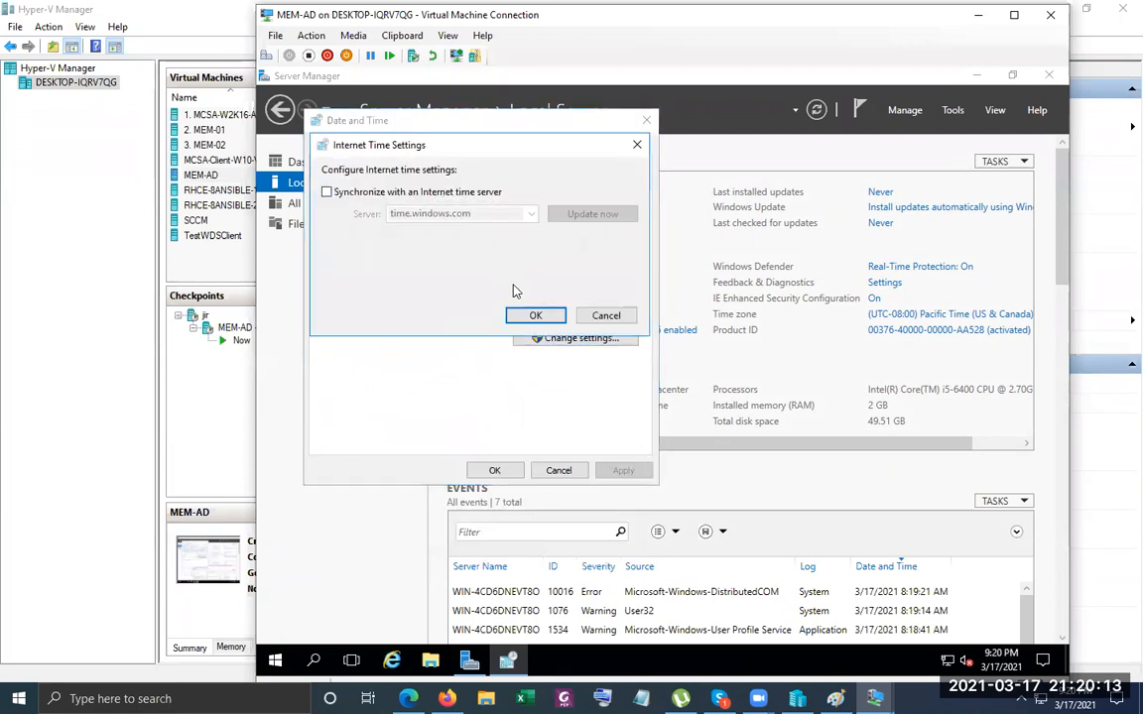
click(535, 315)
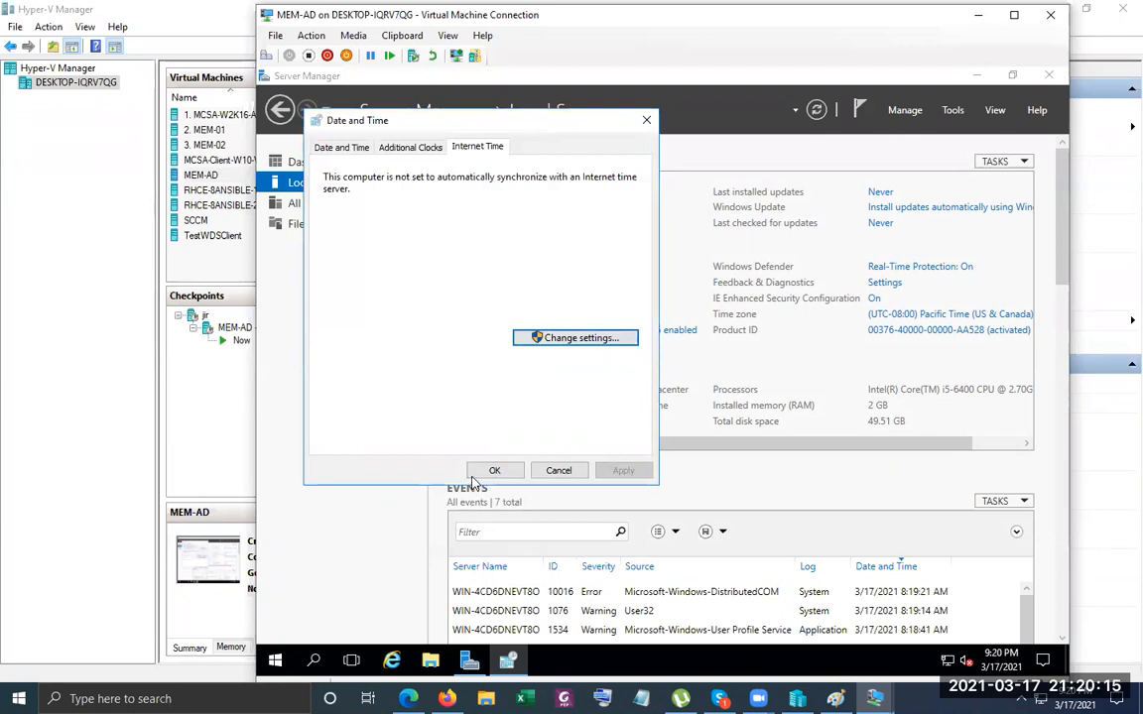
click(488, 469)
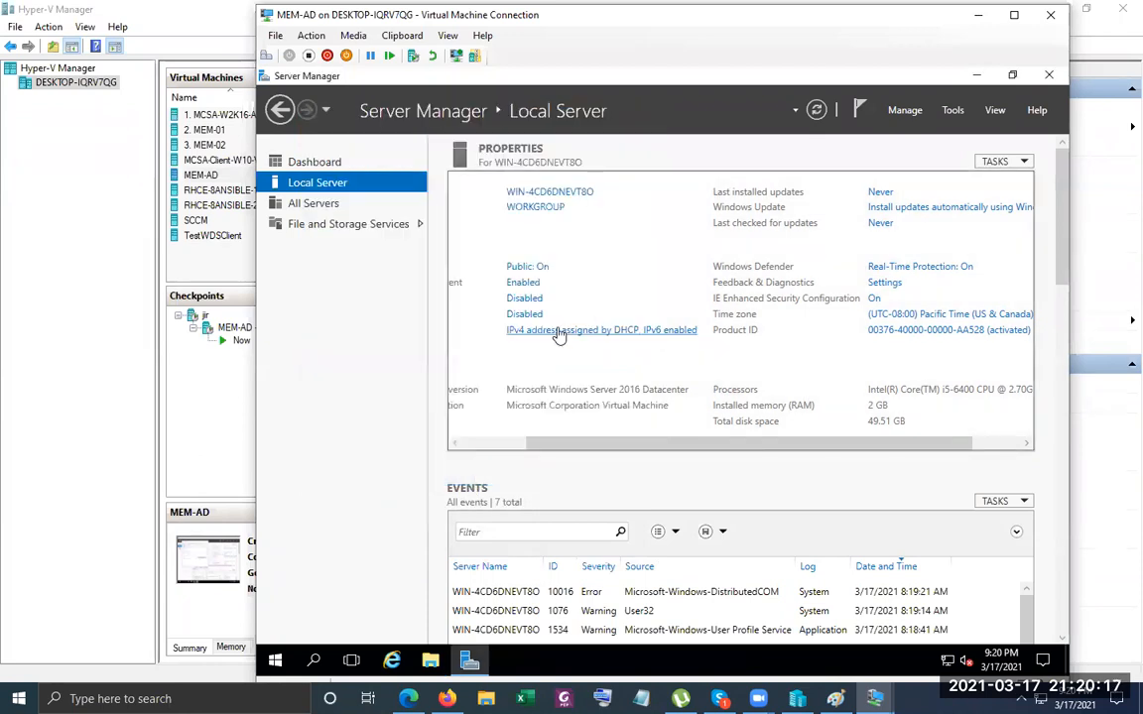
Turn off Windows Firewall for private and public networks, save, and close the window.
click(531, 270)
click(456, 280)
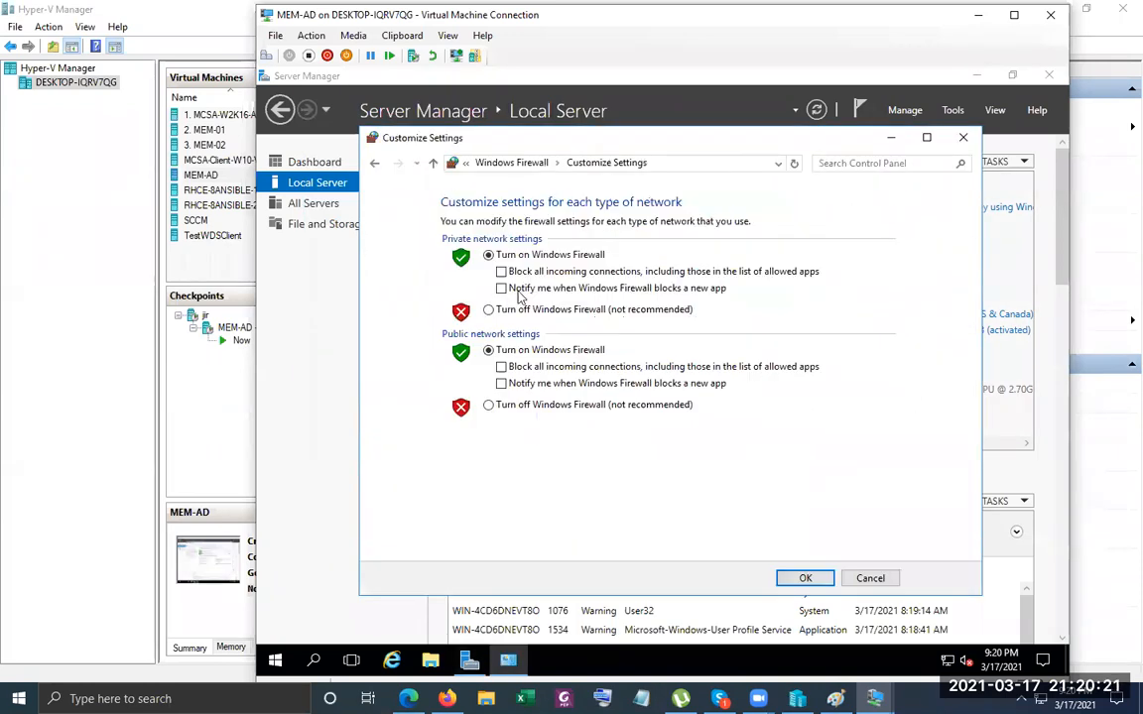
click(522, 310)
click(533, 404)
click(803, 577)
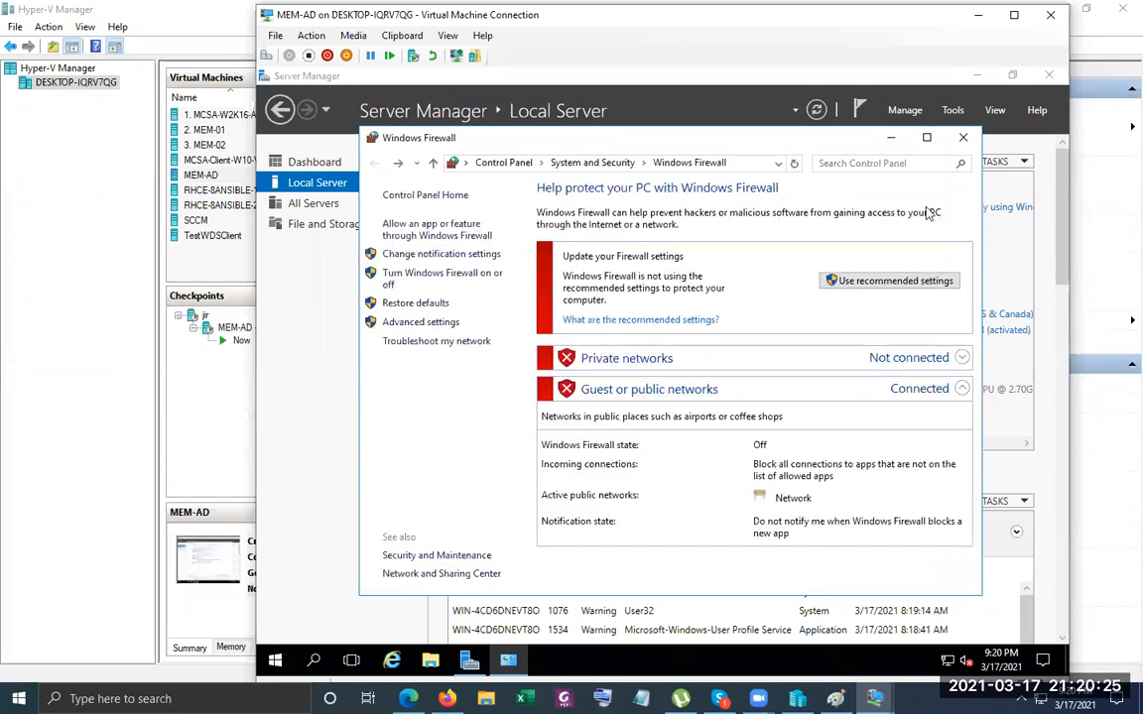
click(962, 137)
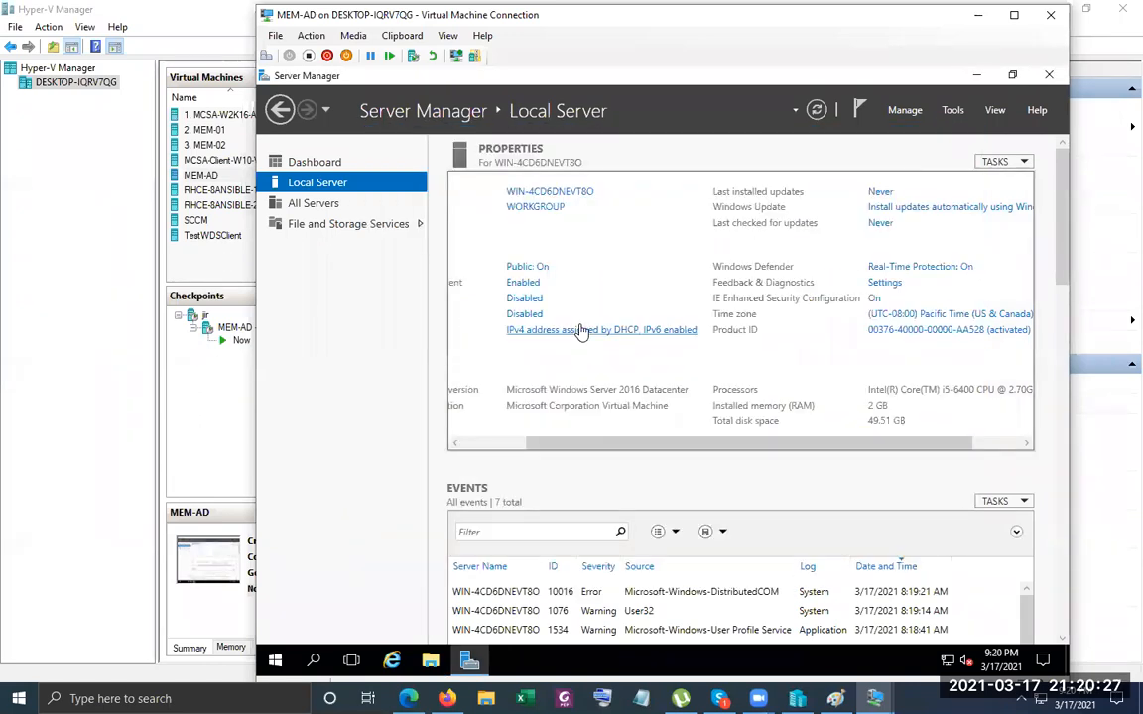
Check the Ethernet connection's details, then disable IPv6 in the adapter properties.
click(582, 330)
double_click(434, 231)
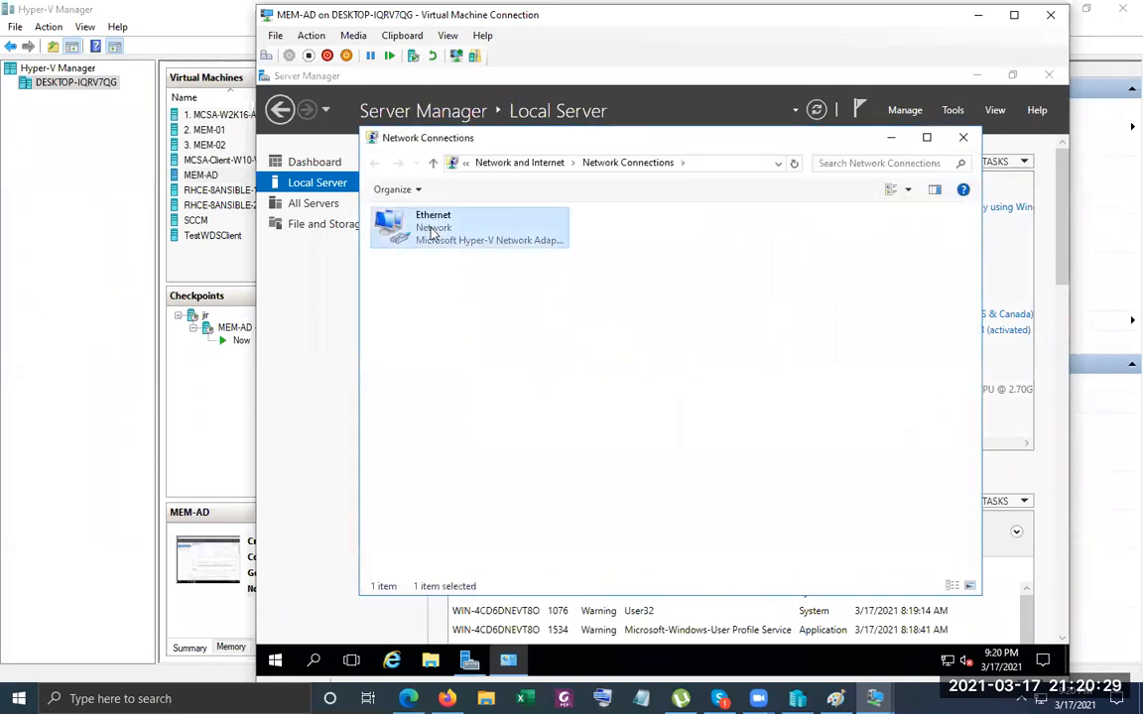
click(576, 353)
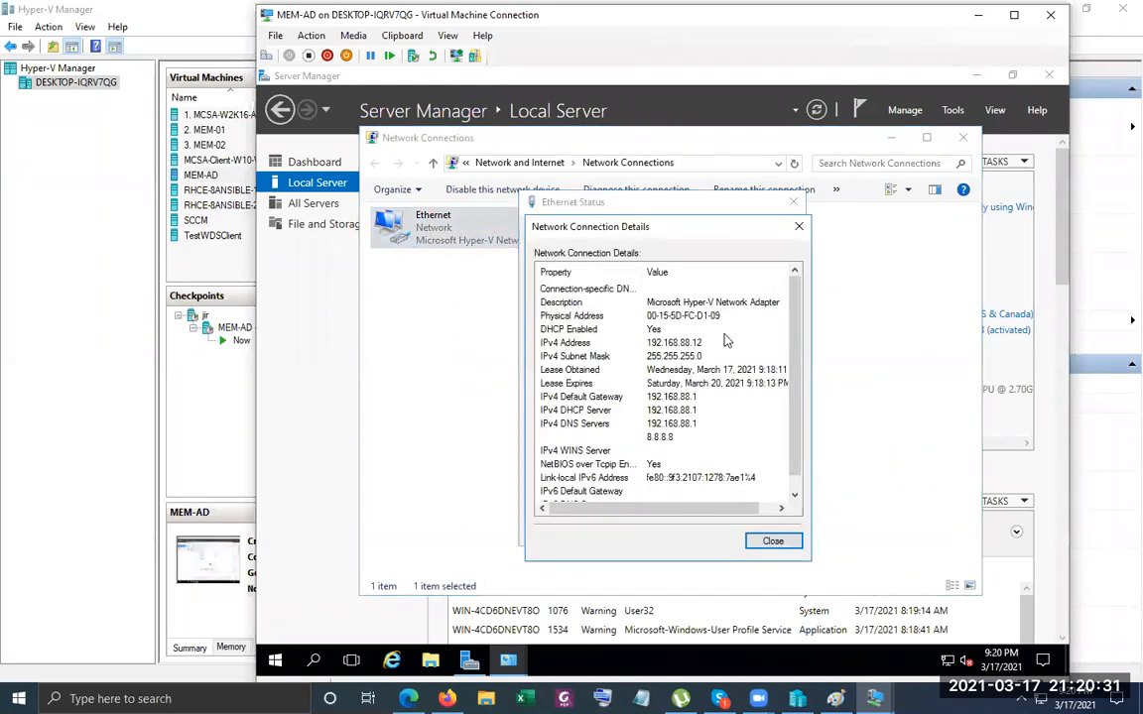
click(799, 226)
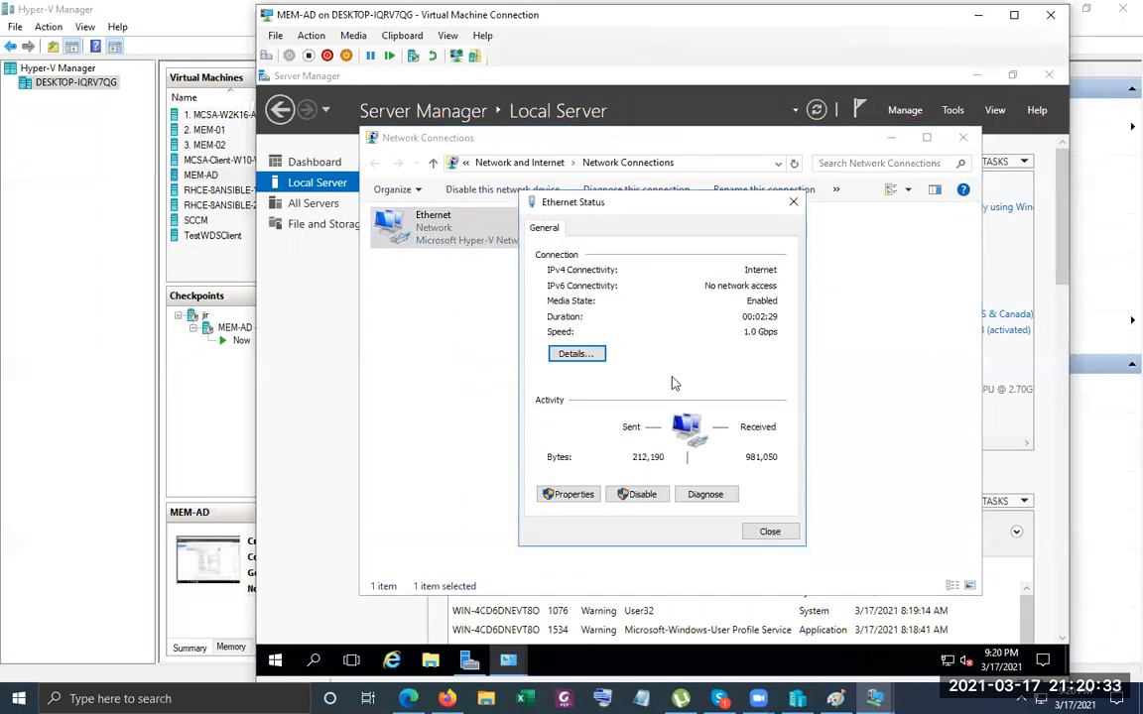
click(575, 498)
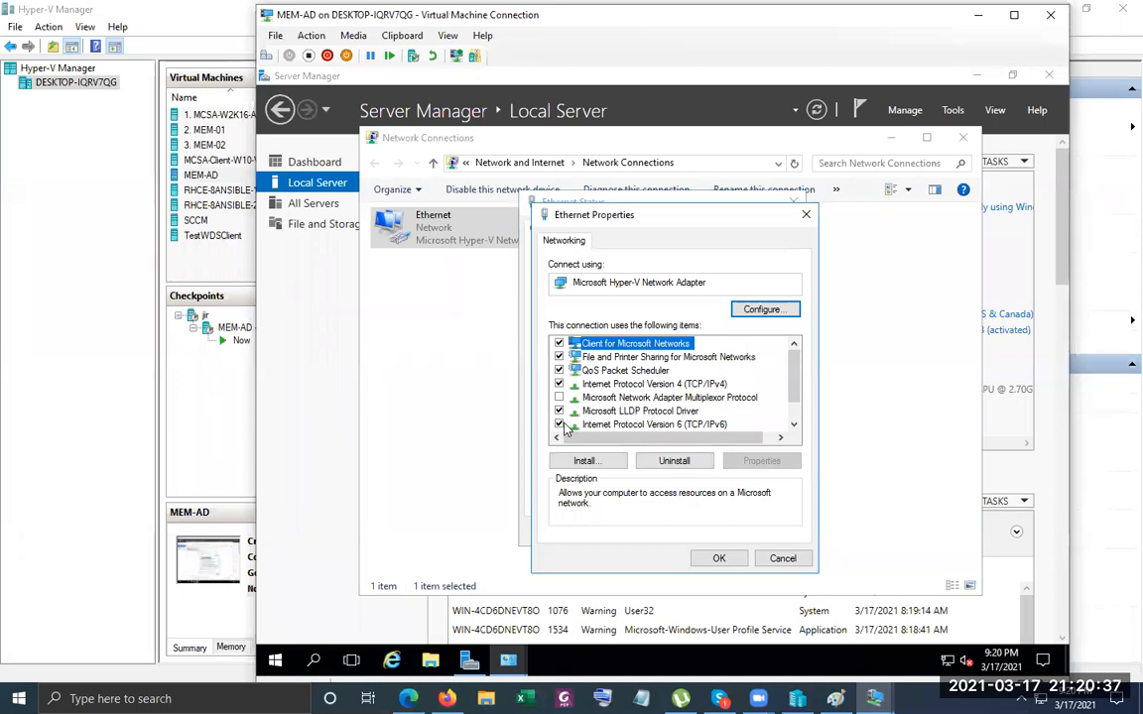
click(615, 424)
Set static IPv4 192.168.88.12, mask 255.255.255.0, gateway 192.168.88.1, DNS 192.168.88.11.
double_click(645, 383)
click(646, 389)
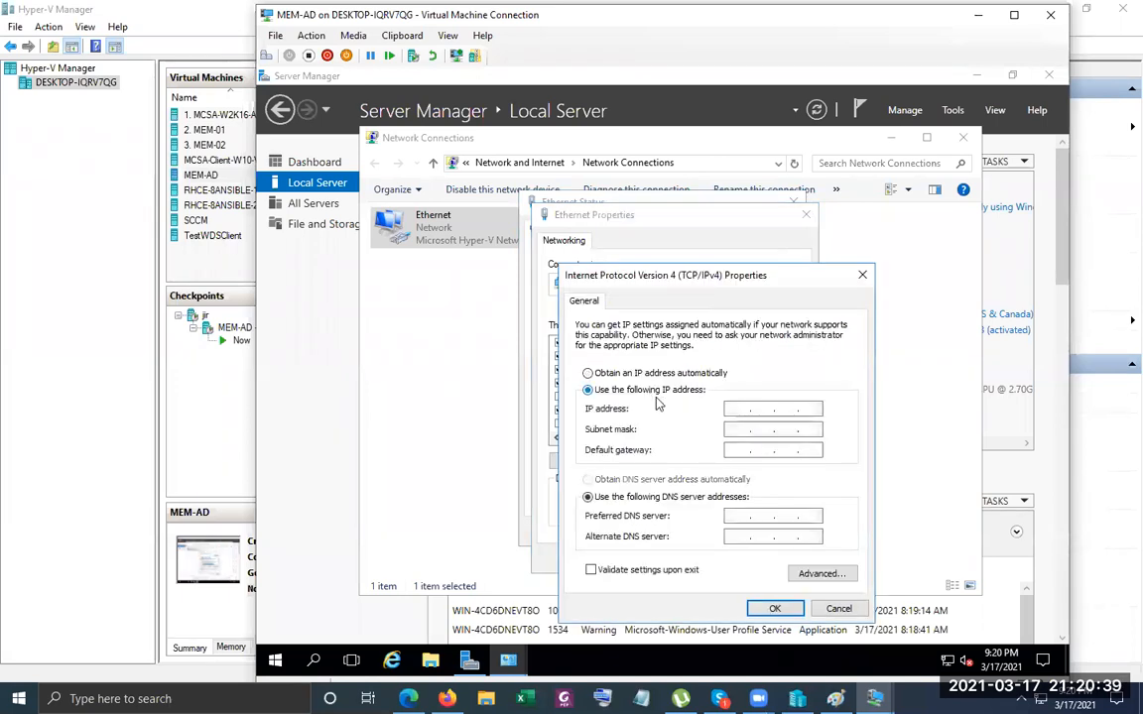
click(753, 408)
text(192 . 168 . 8 .)
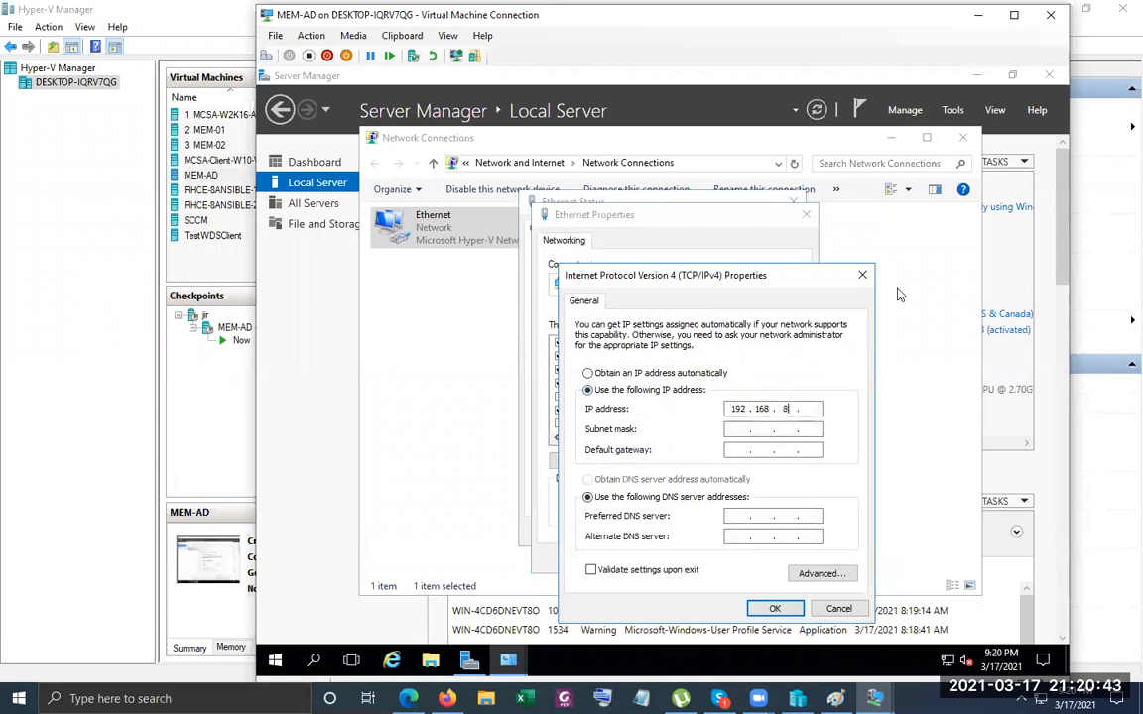
key(Tab)
key(Tab)
text(192 . 168 . 88 . 1)
key(Tab)
text(192)
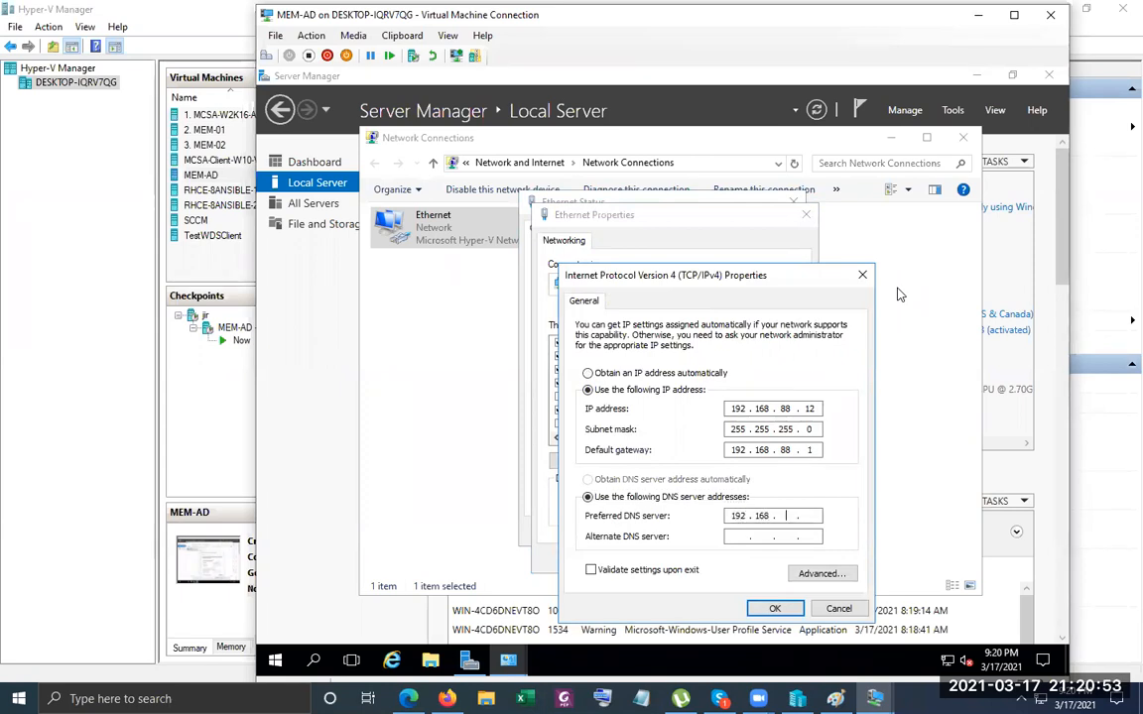
text(88.1)
key(Tab)
key(Tab)
key(Tab)
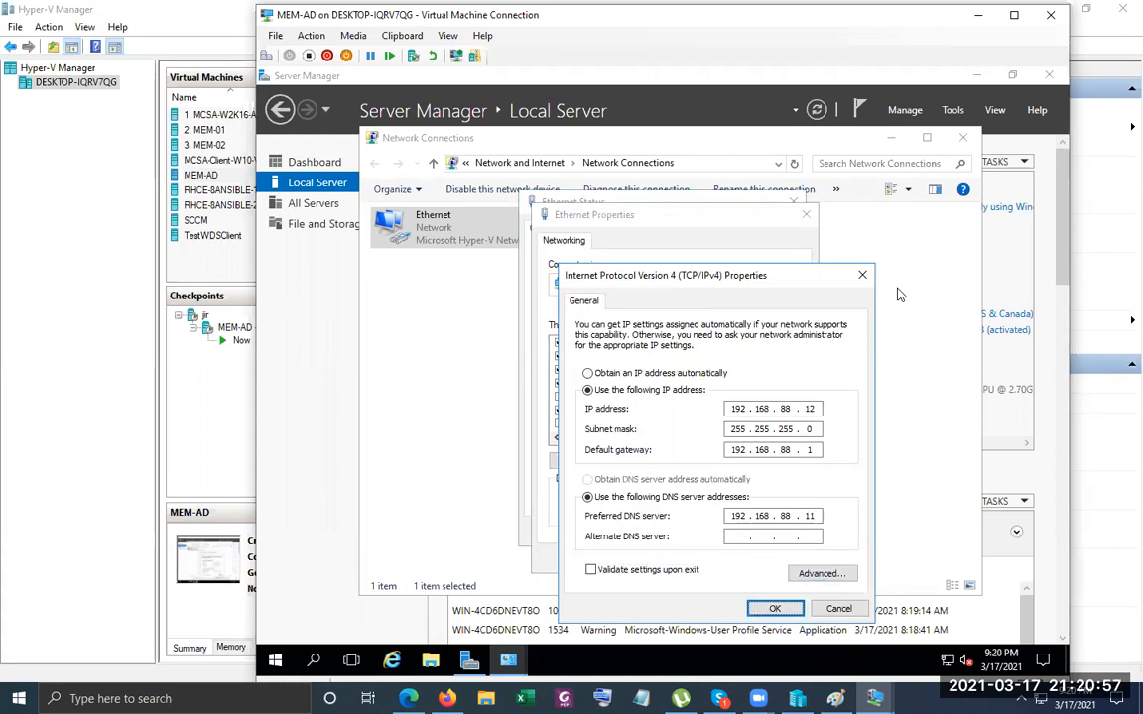
key(Return)
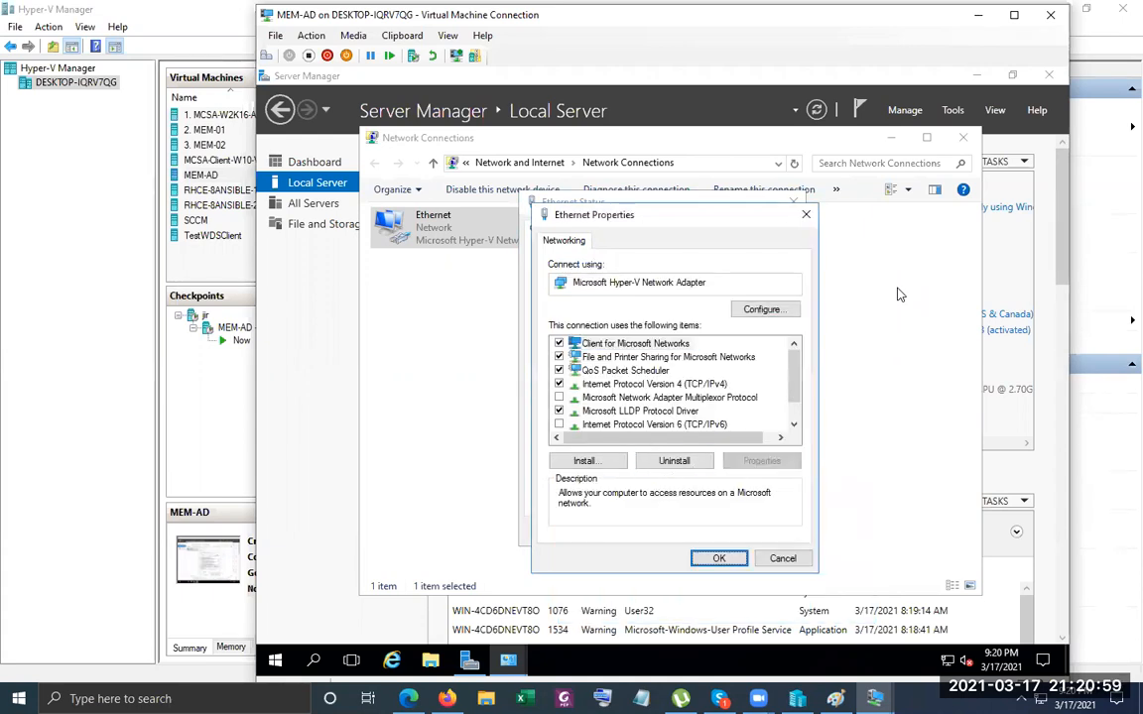
Save the adapter properties and close the Ethernet status and Network Connections windows.
key(Return)
key(Tab)
key(Tab)
key(Tab)
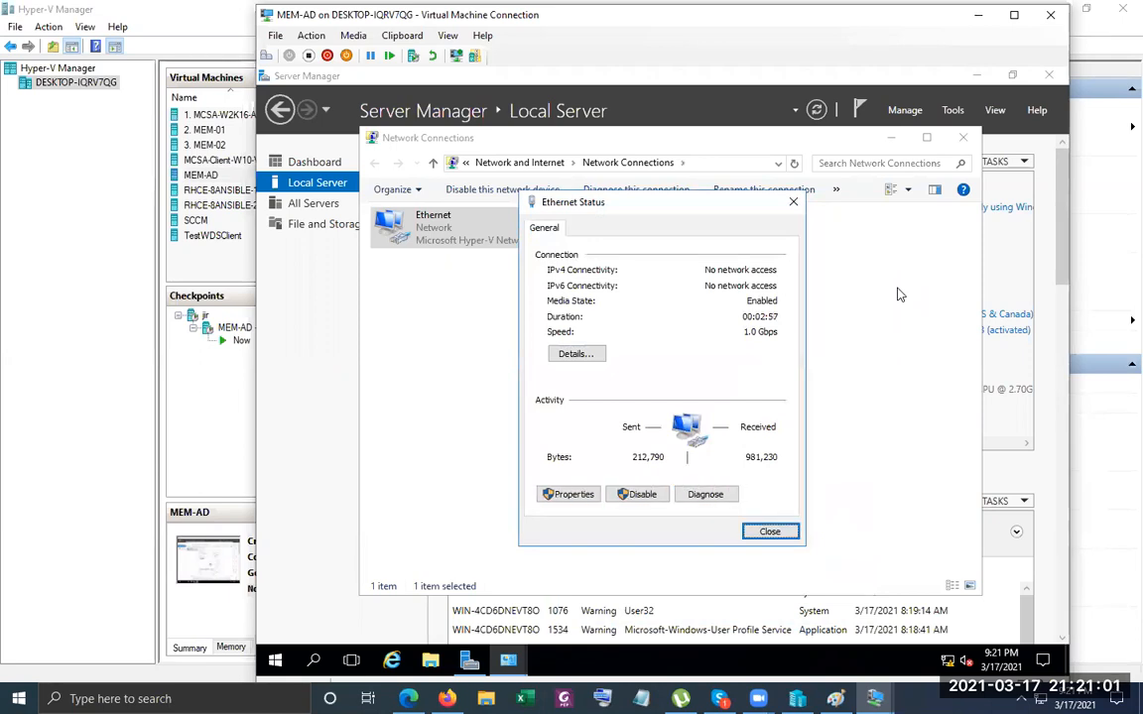
key(Return)
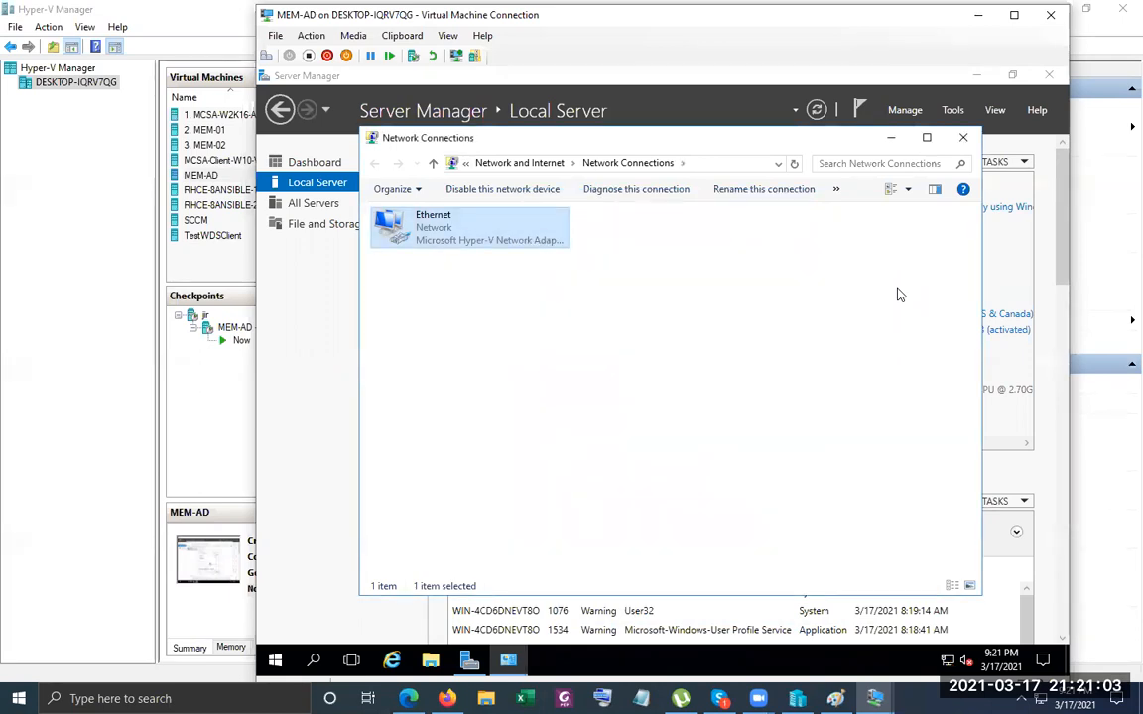
key(alt+F4)
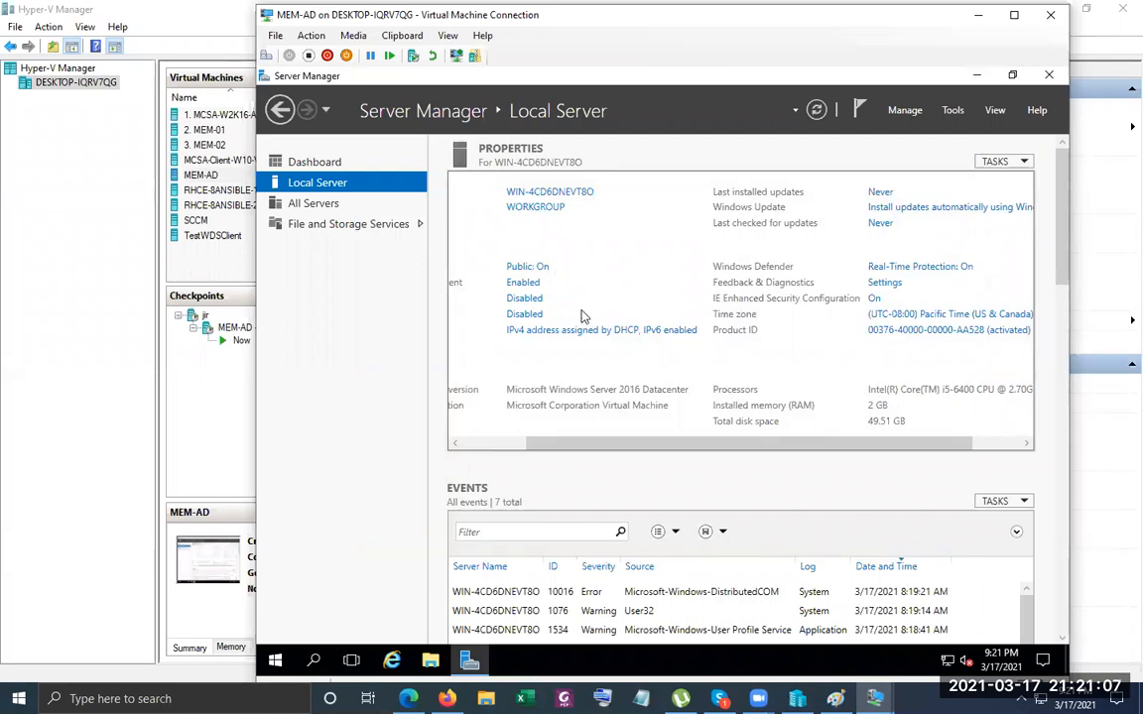
Change the computer name to CH01 and acknowledge the restart-required notice.
click(540, 194)
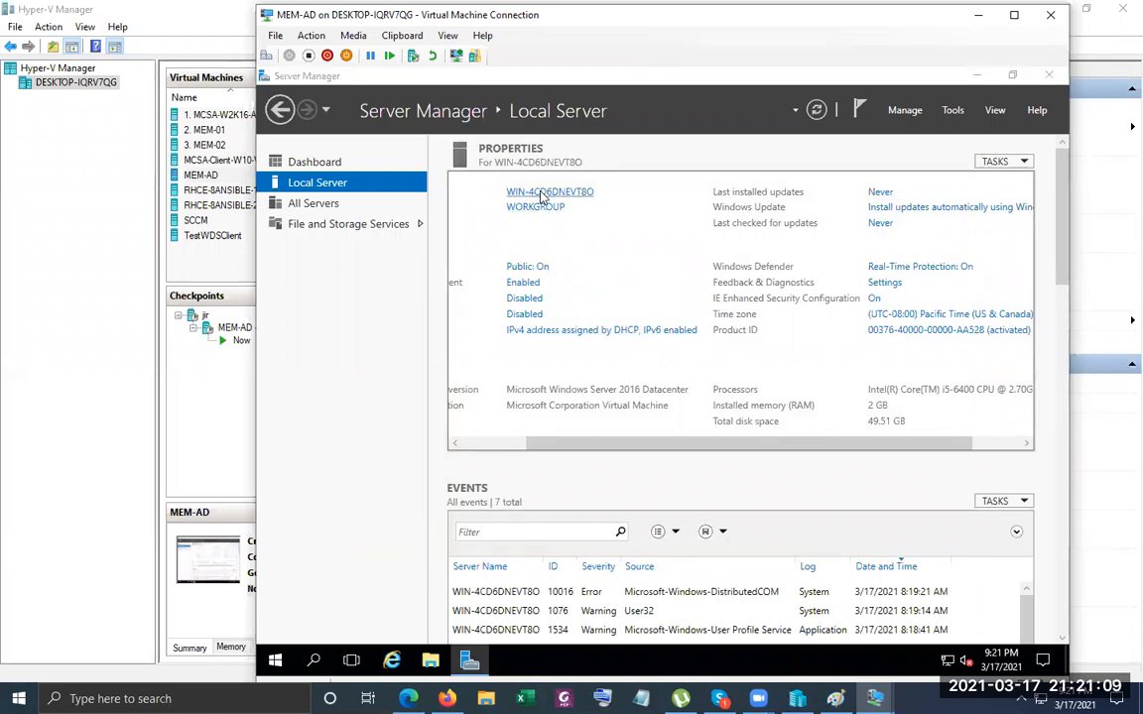
click(654, 384)
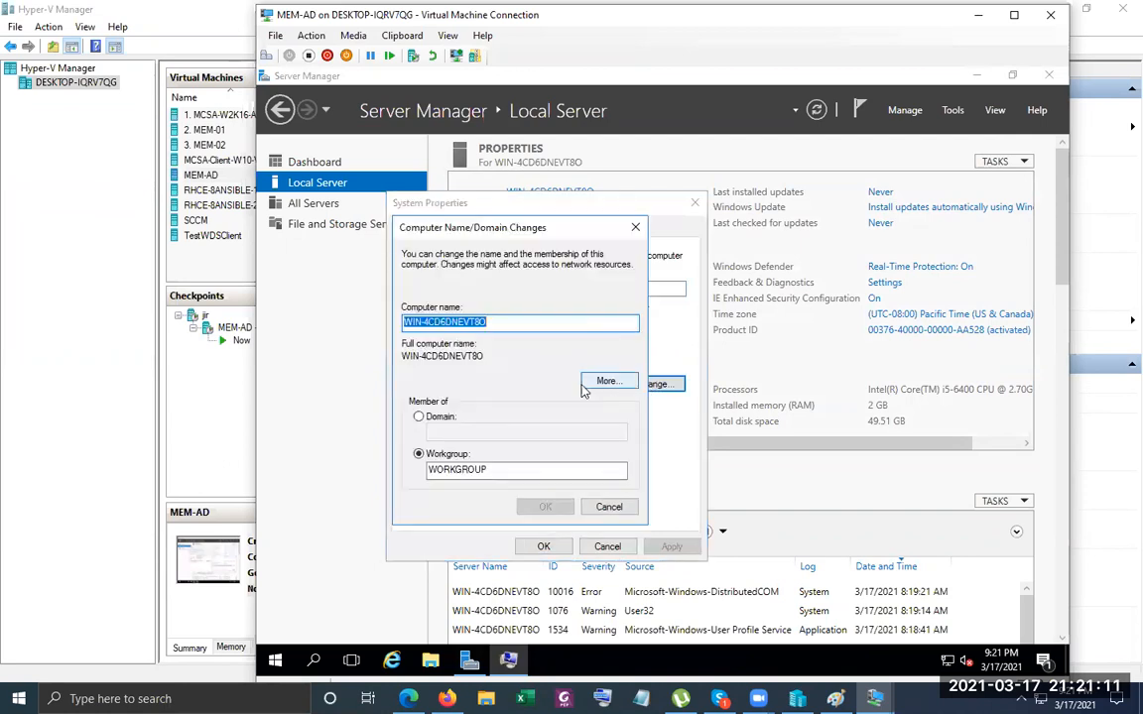
text(CH)
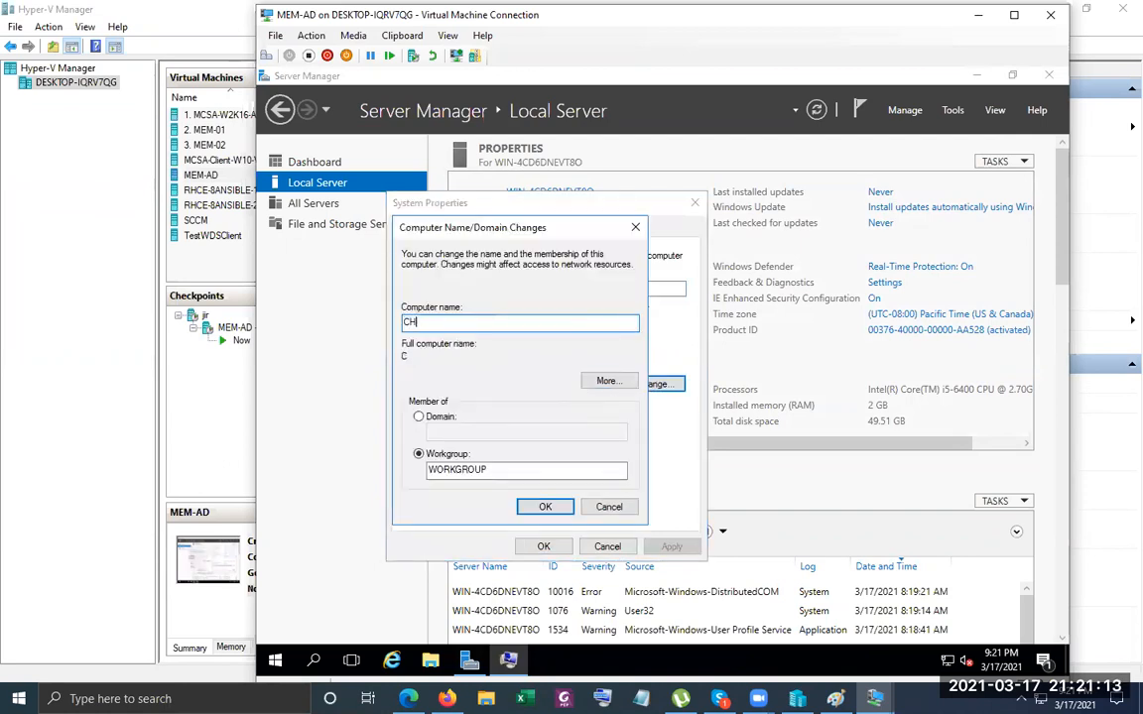
text(01)
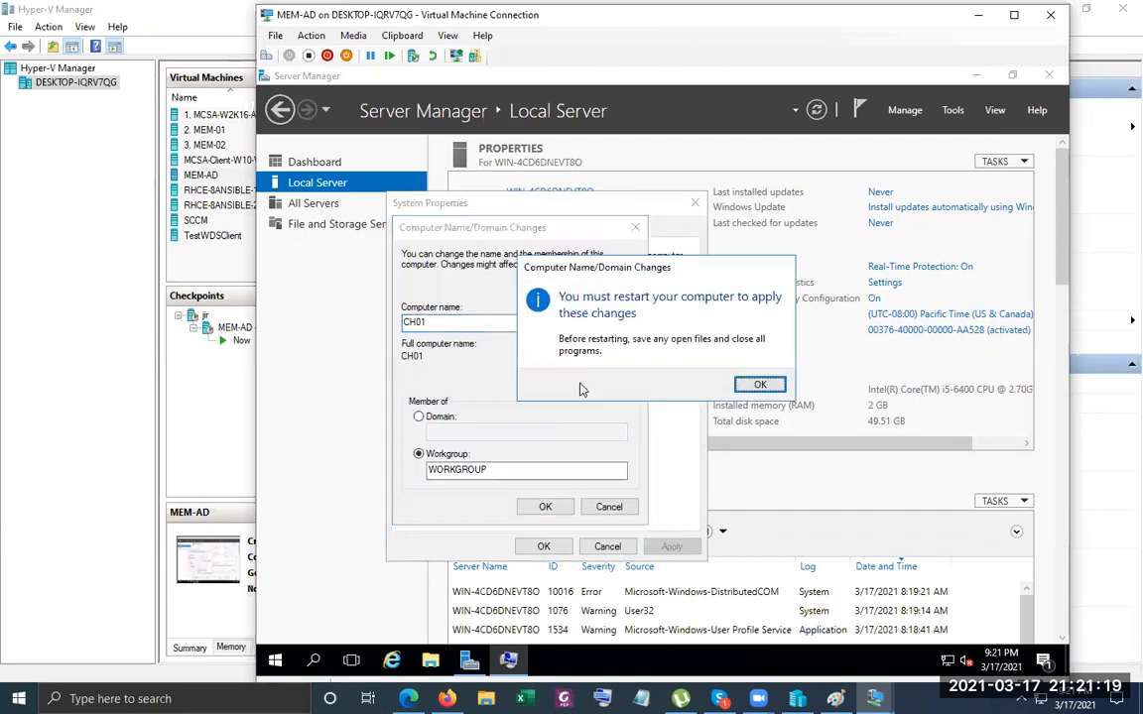
key(Return)
key(Return)
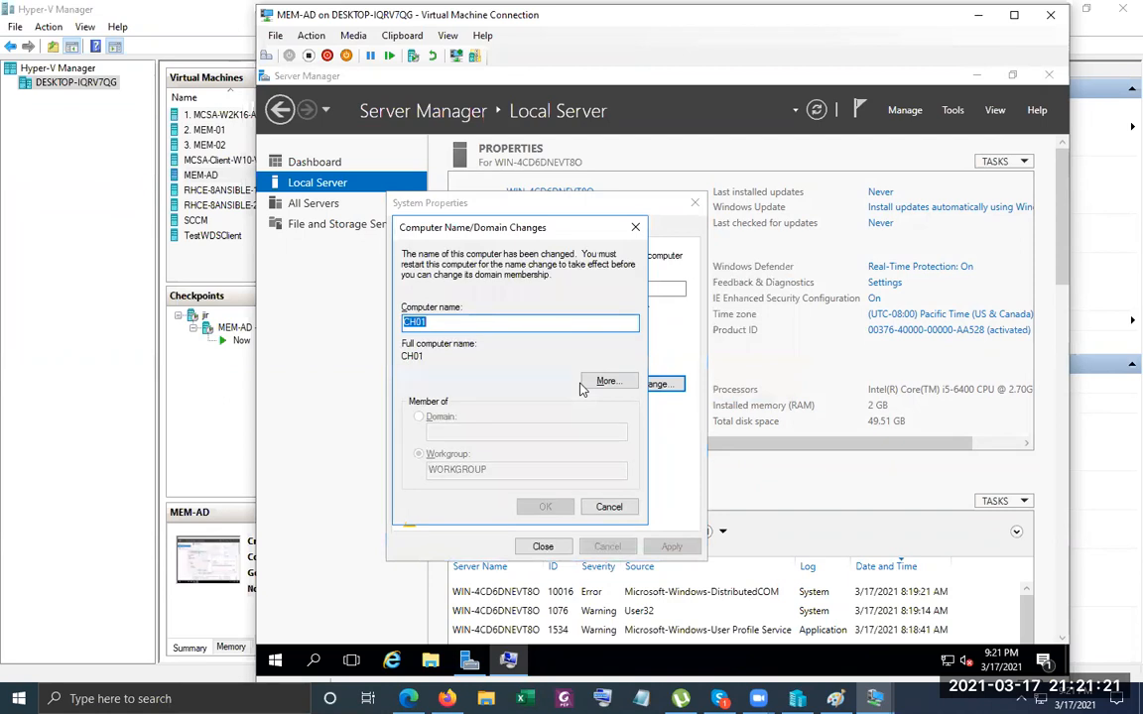
key(Escape)
key(Return)
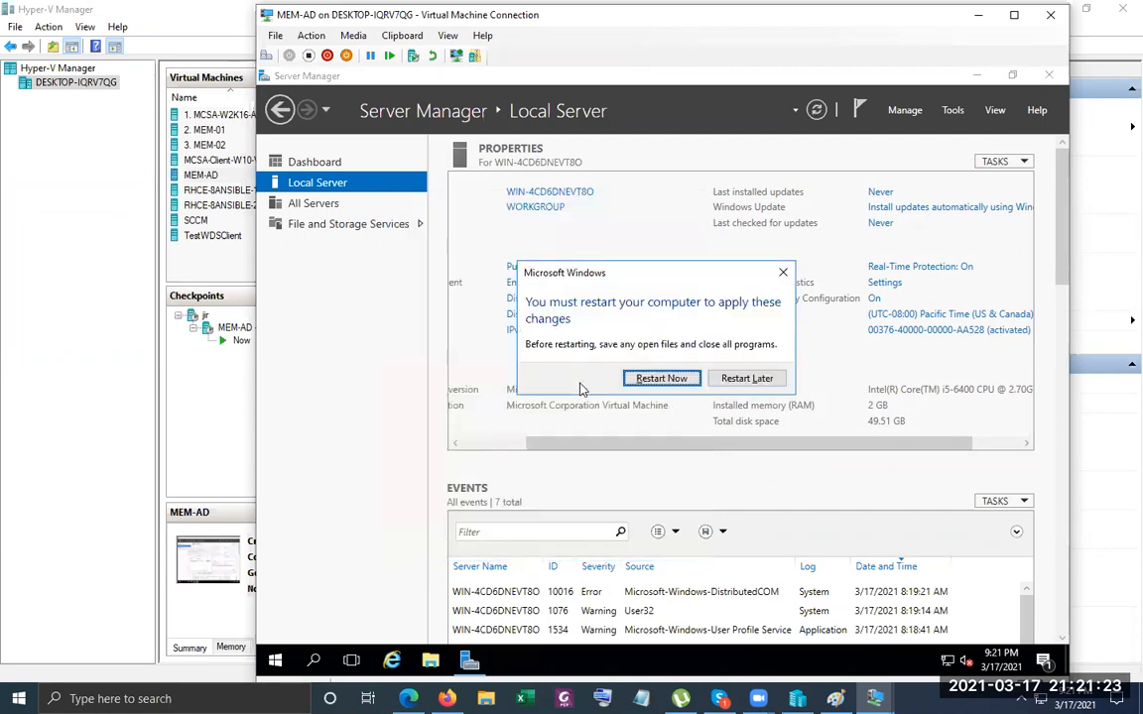
Restart the server and sign back in as Administrator with its password.
key(Tab)
key(Tab)
key(Return)
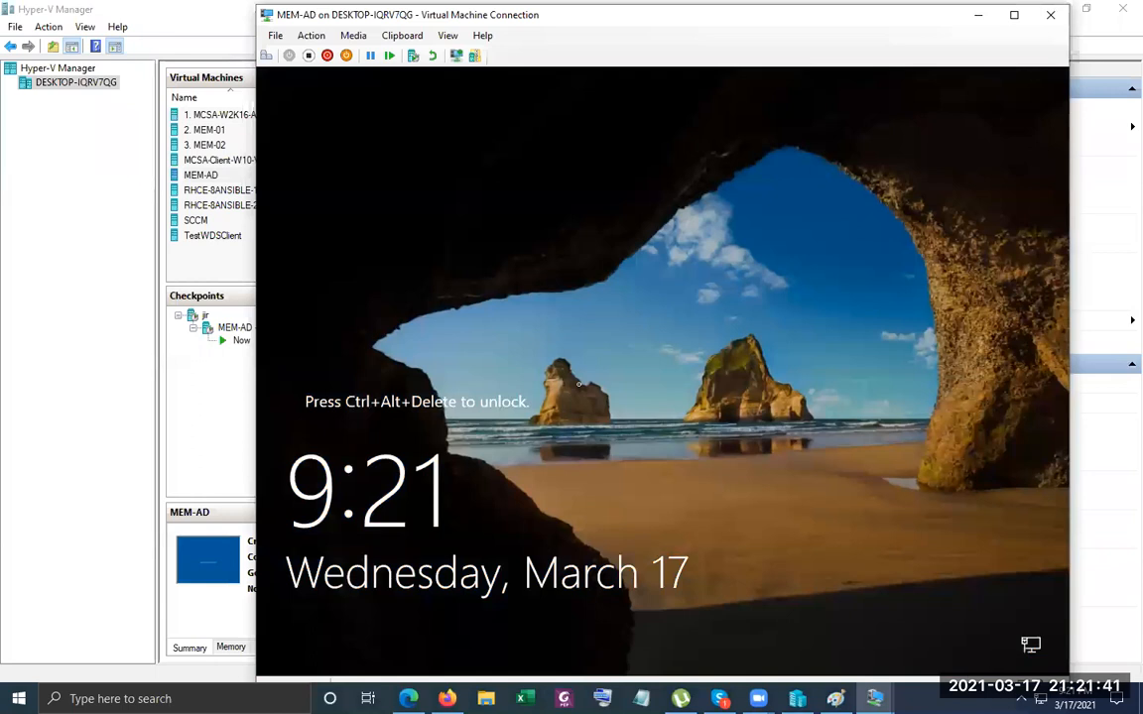
key(ctrl+alt+End)
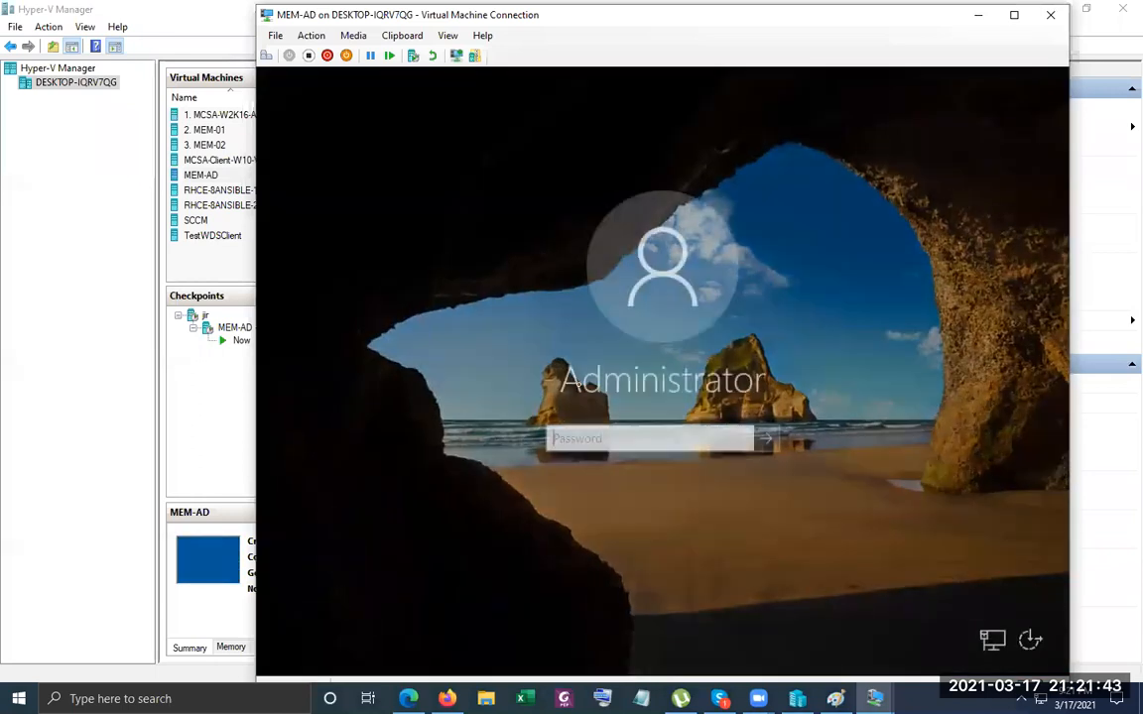
text(*********)
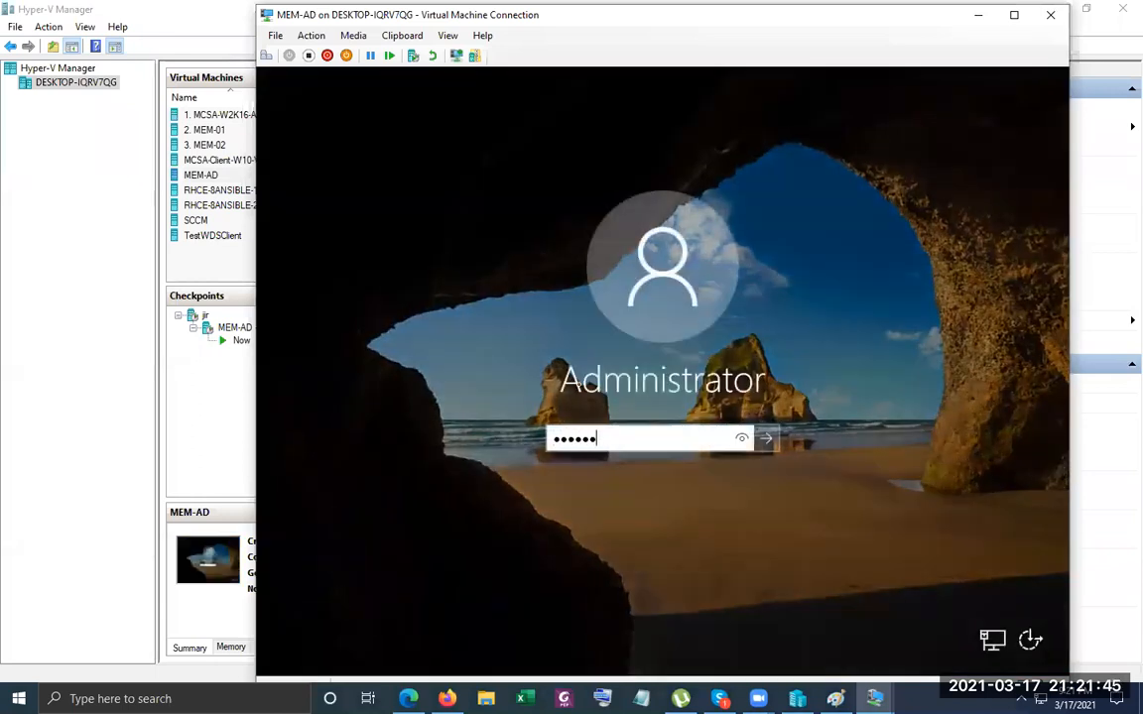
key(Return)
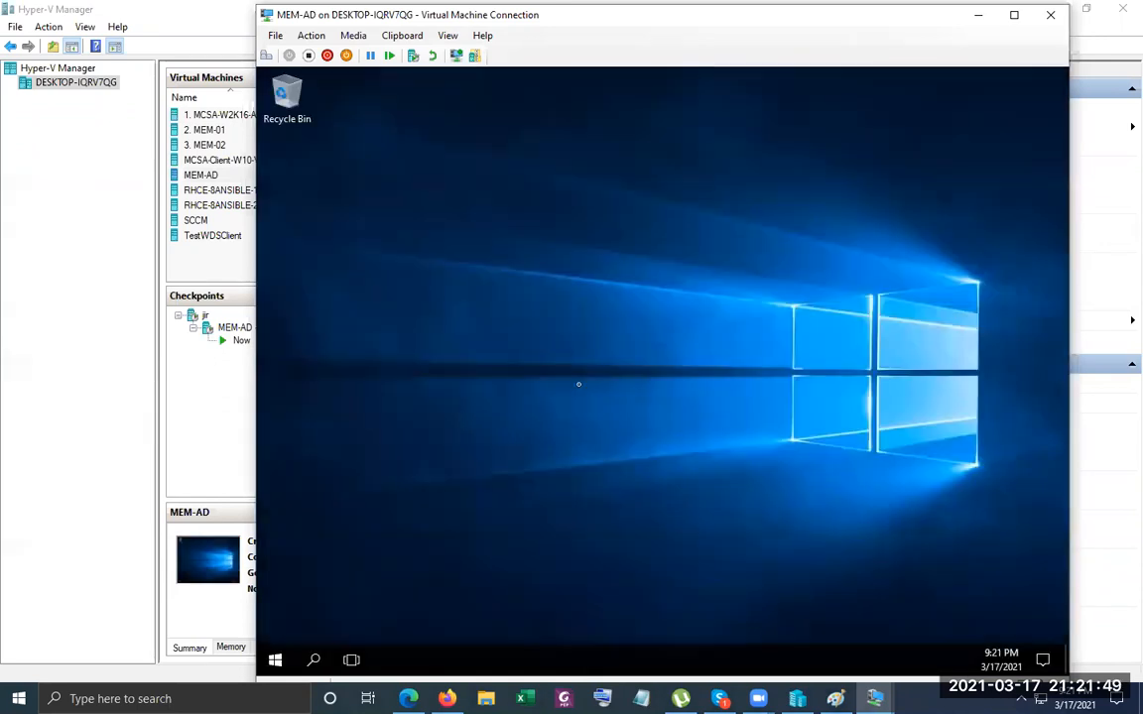
Open the Start menu and move focus onto the Server Manager tile.
key(super)
key(Tab)
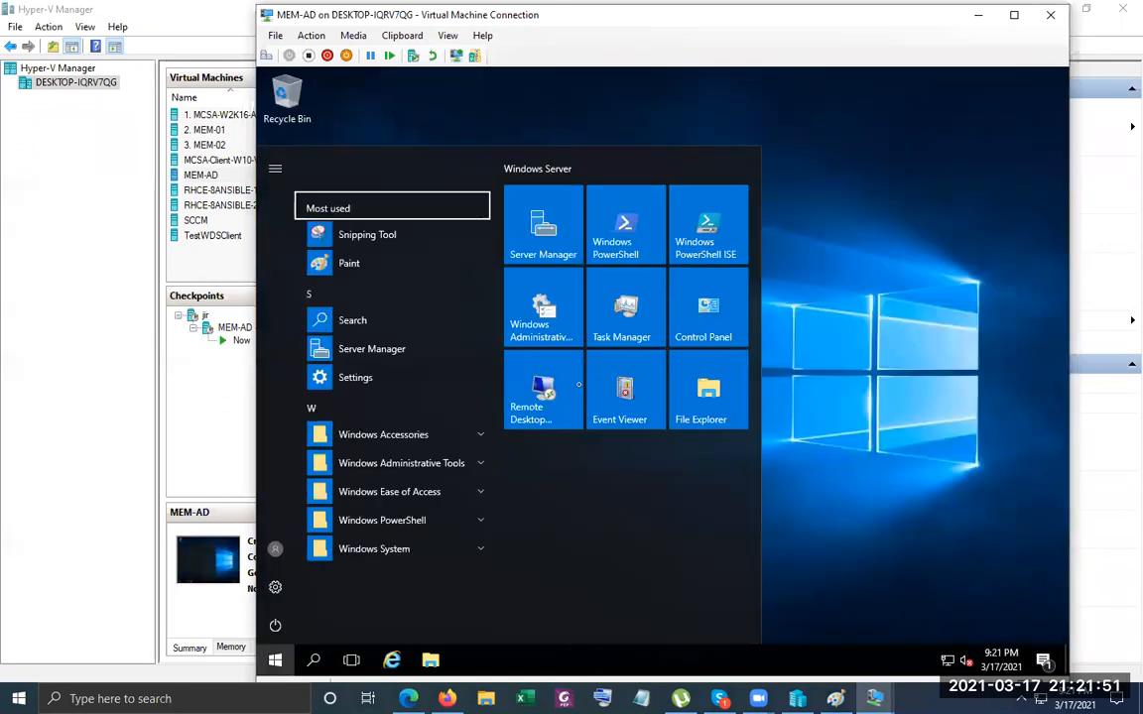
key(Tab)
key(Down)
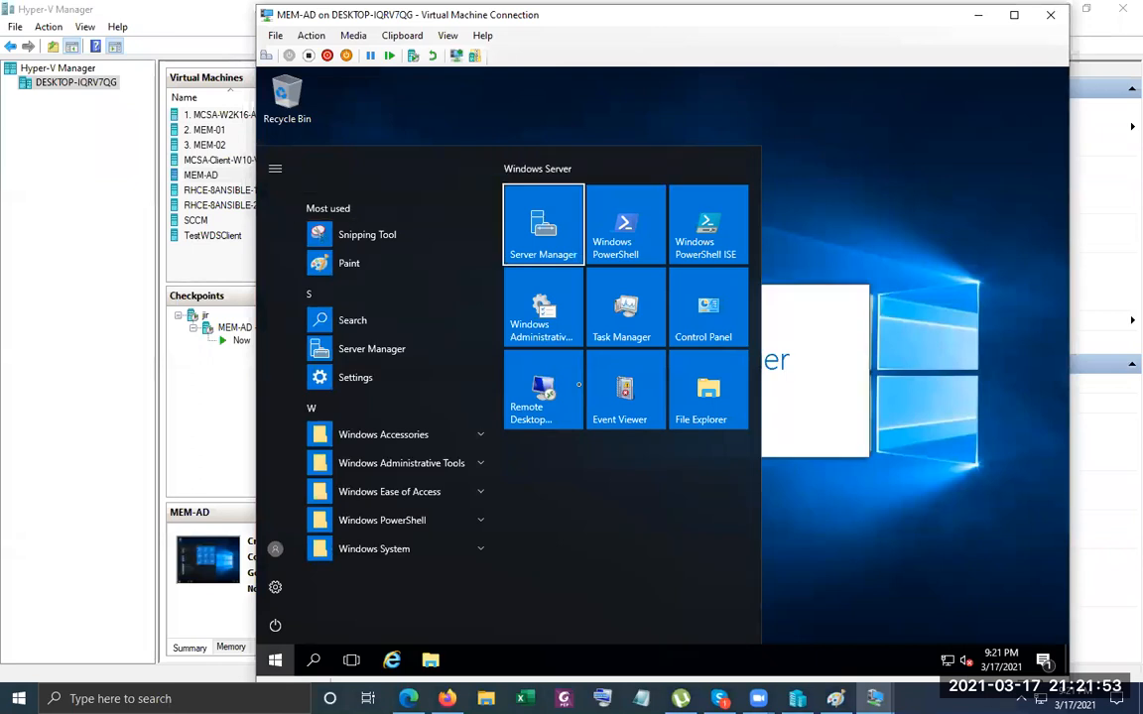
Launch Server Manager and open the Add Roles and Features wizard.
key(Return)
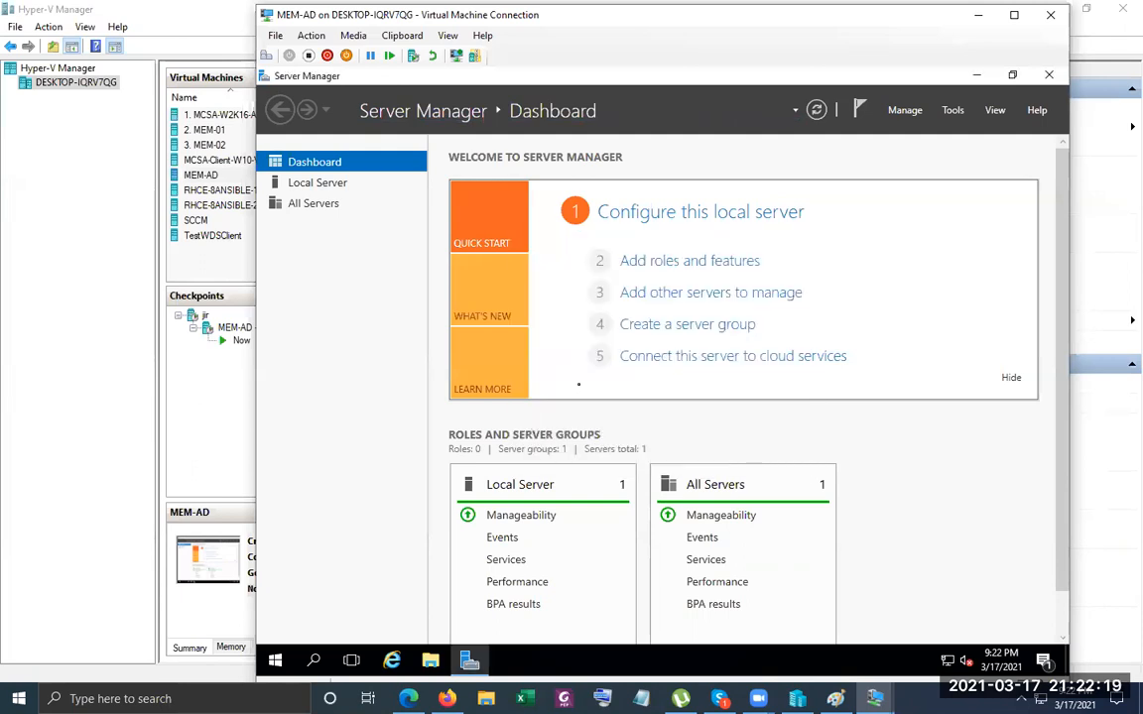
key(Tab)
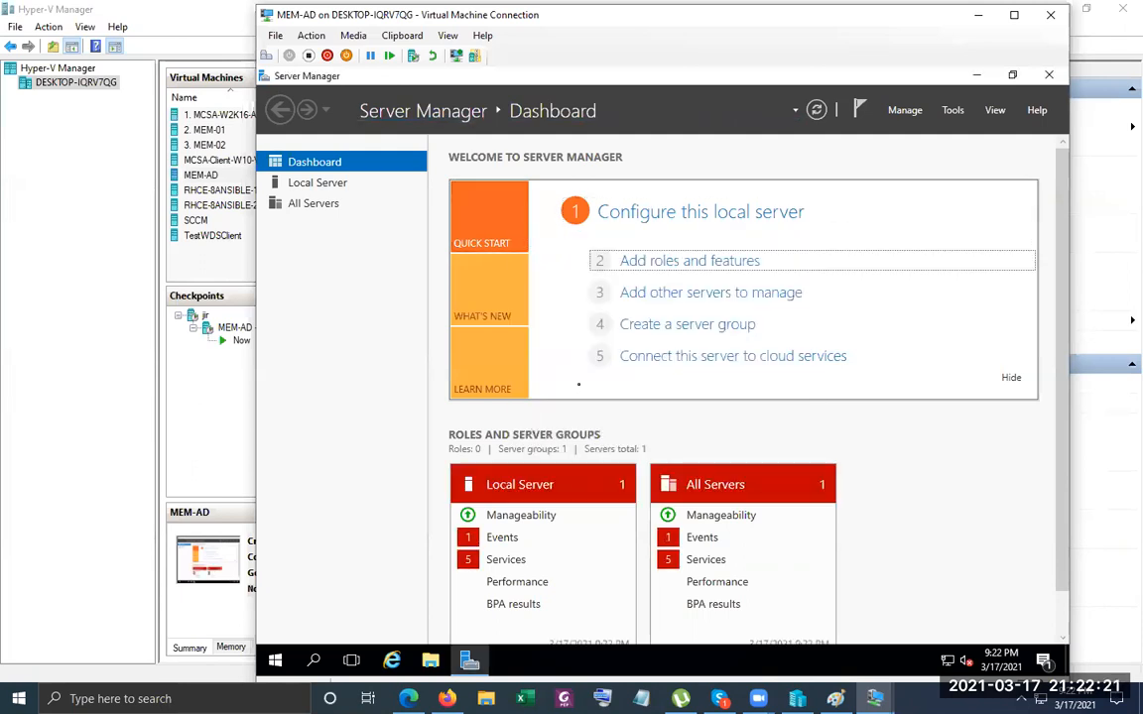
key(alt+Tab)
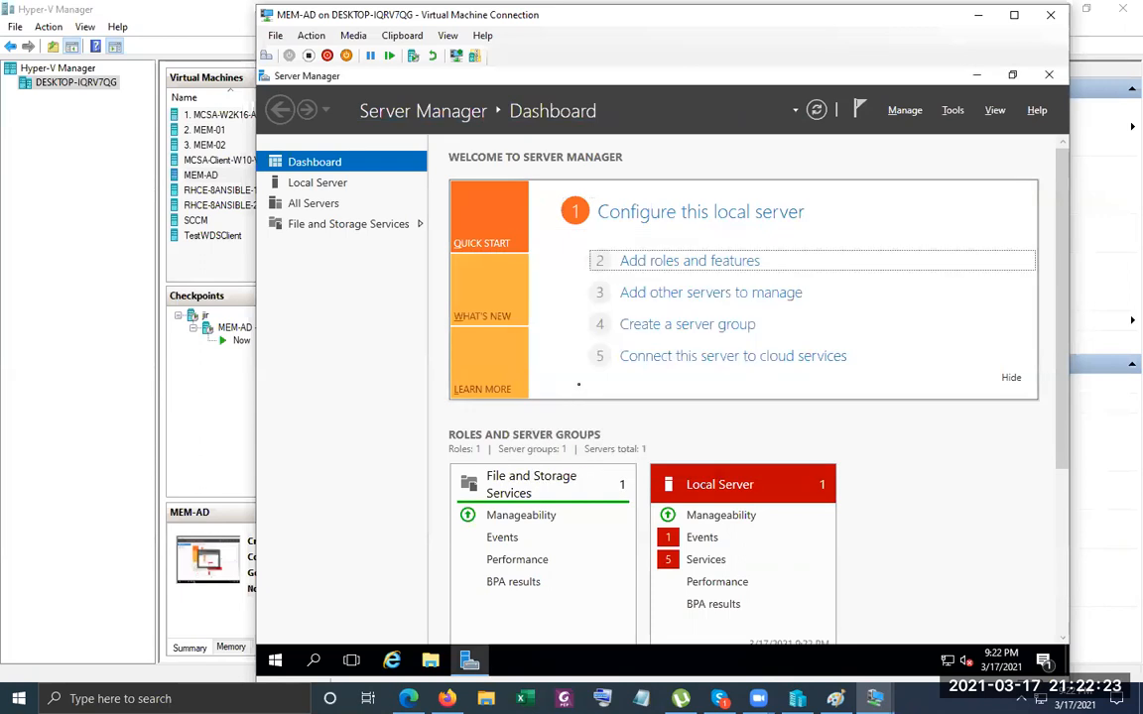
key(Return)
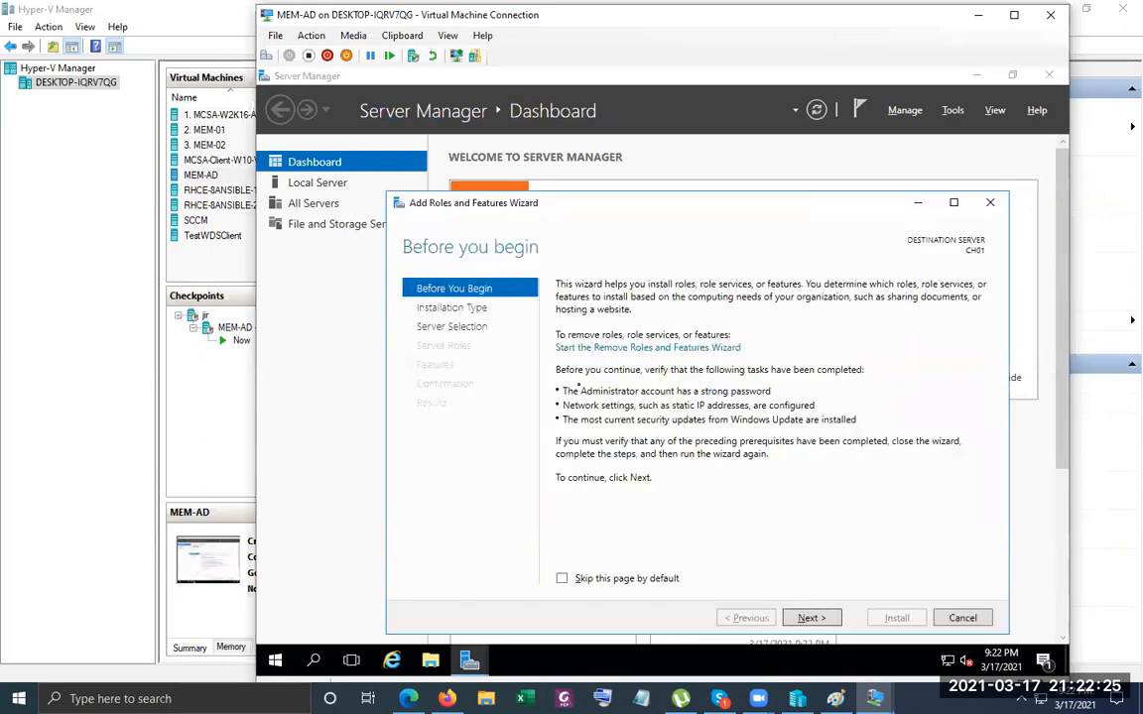
Advance to Server Roles, select Active Directory Domain Services, and answer its required-features prompt.
key(Tab)
key(Tab)
key(Tab)
key(Return)
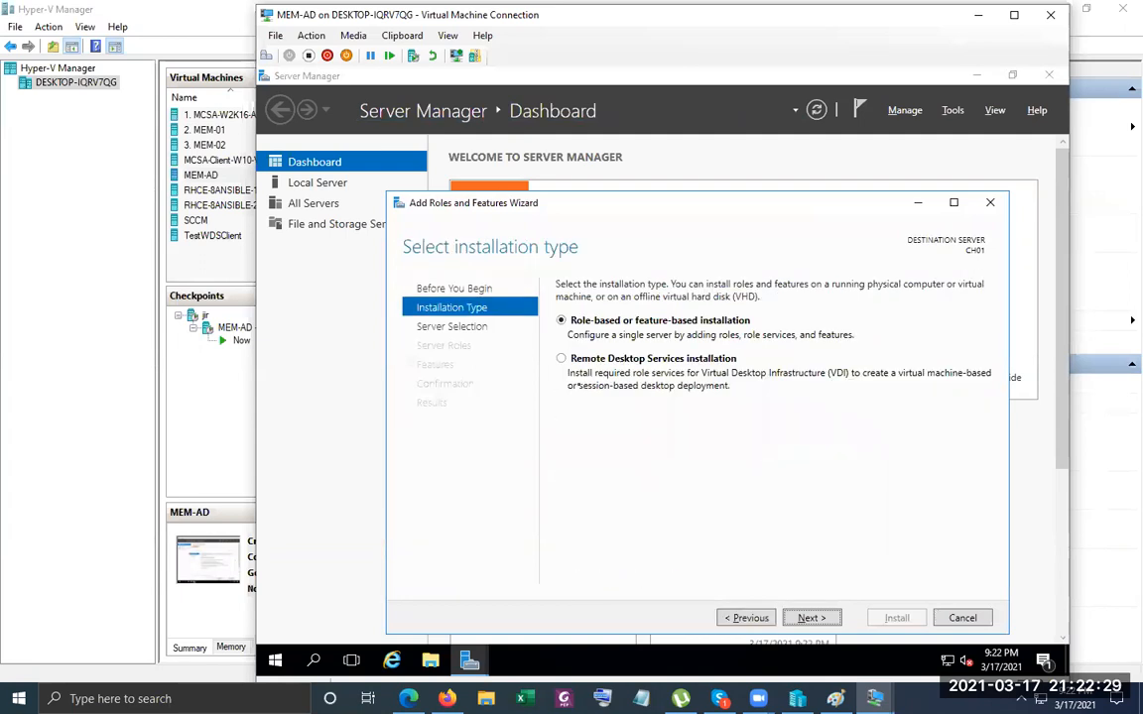
key(Return)
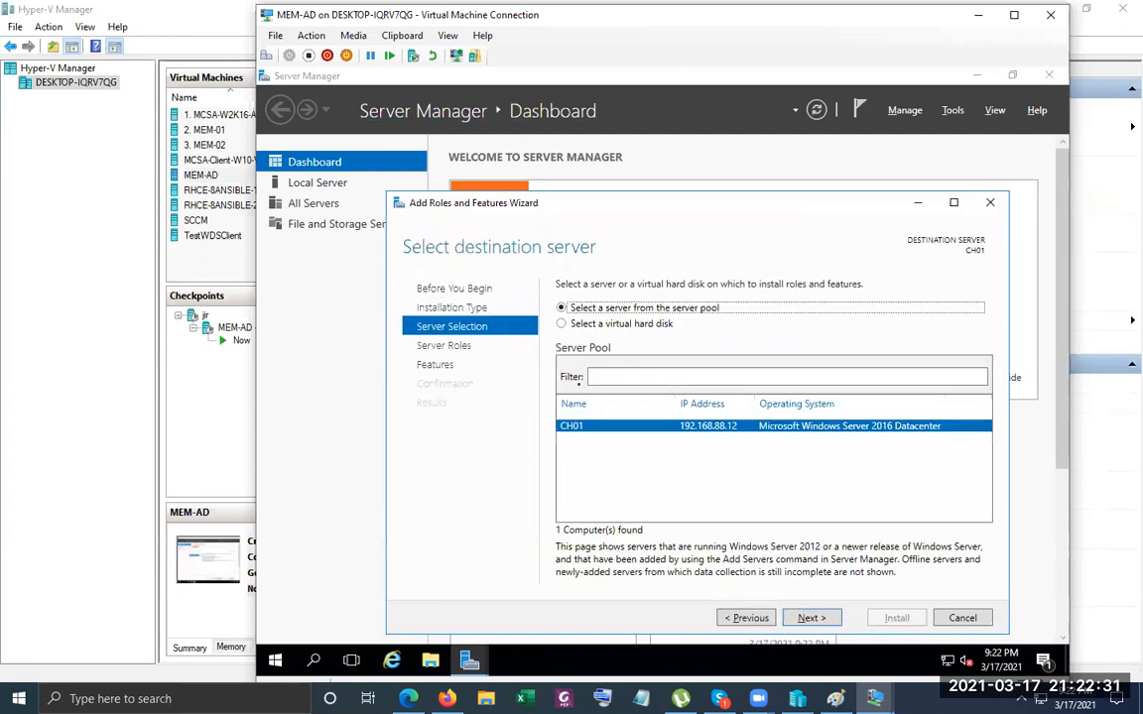
key(Return)
key(Down)
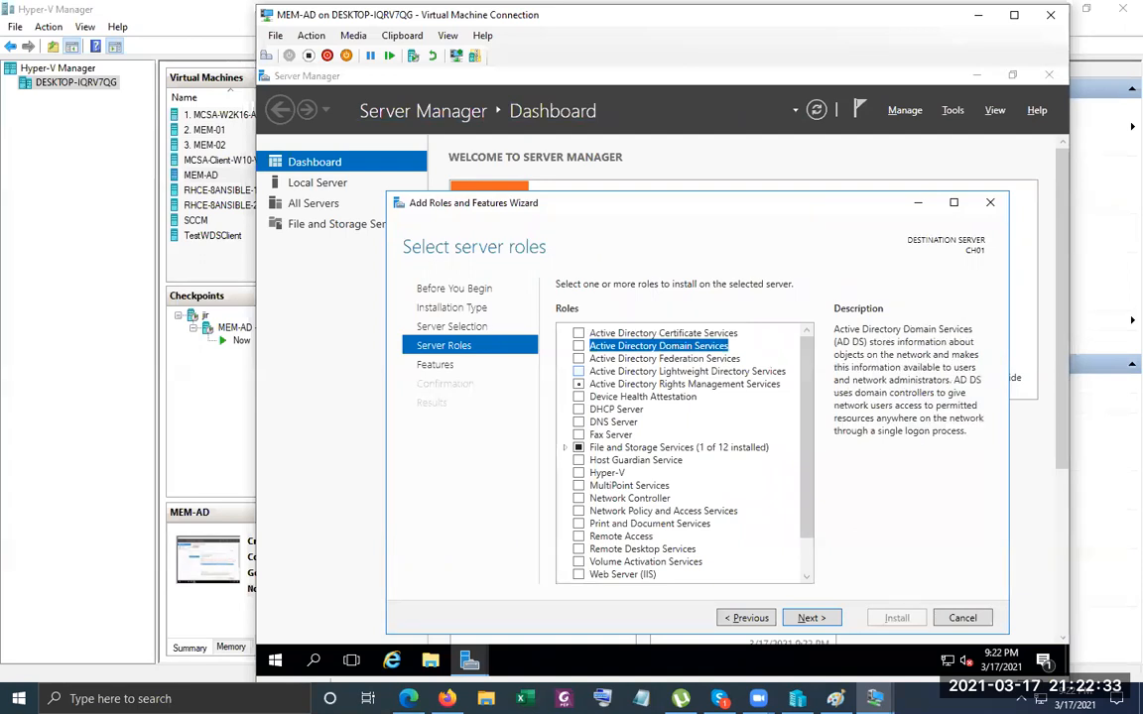
key(space)
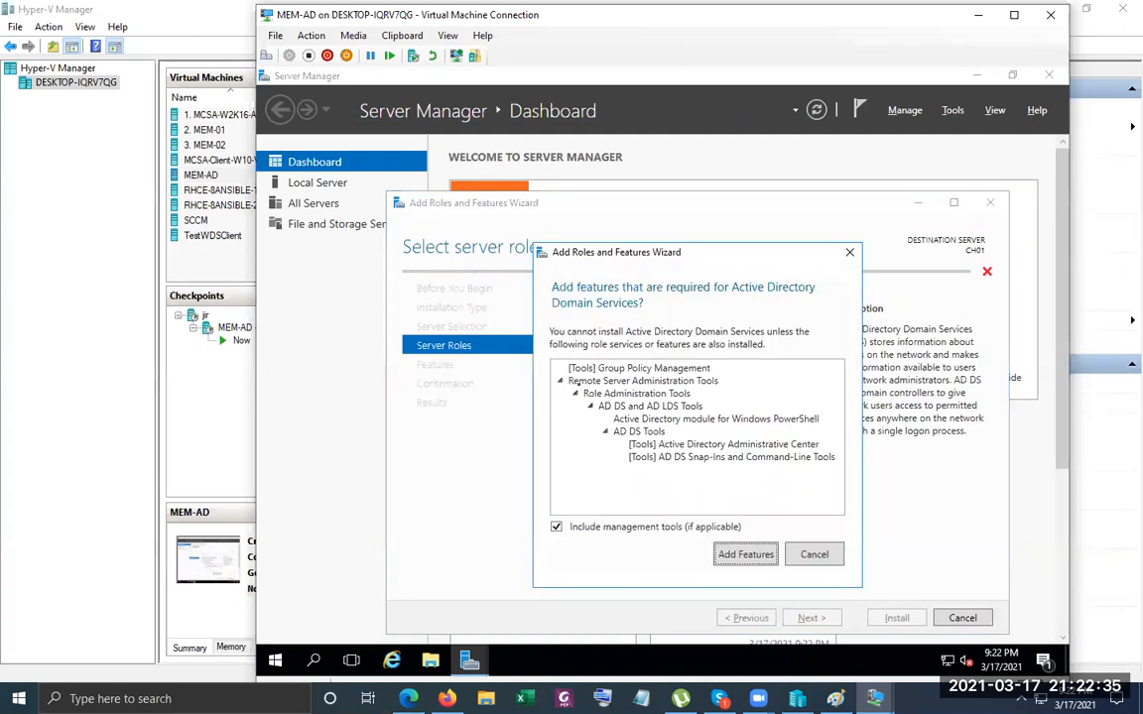
key(Return)
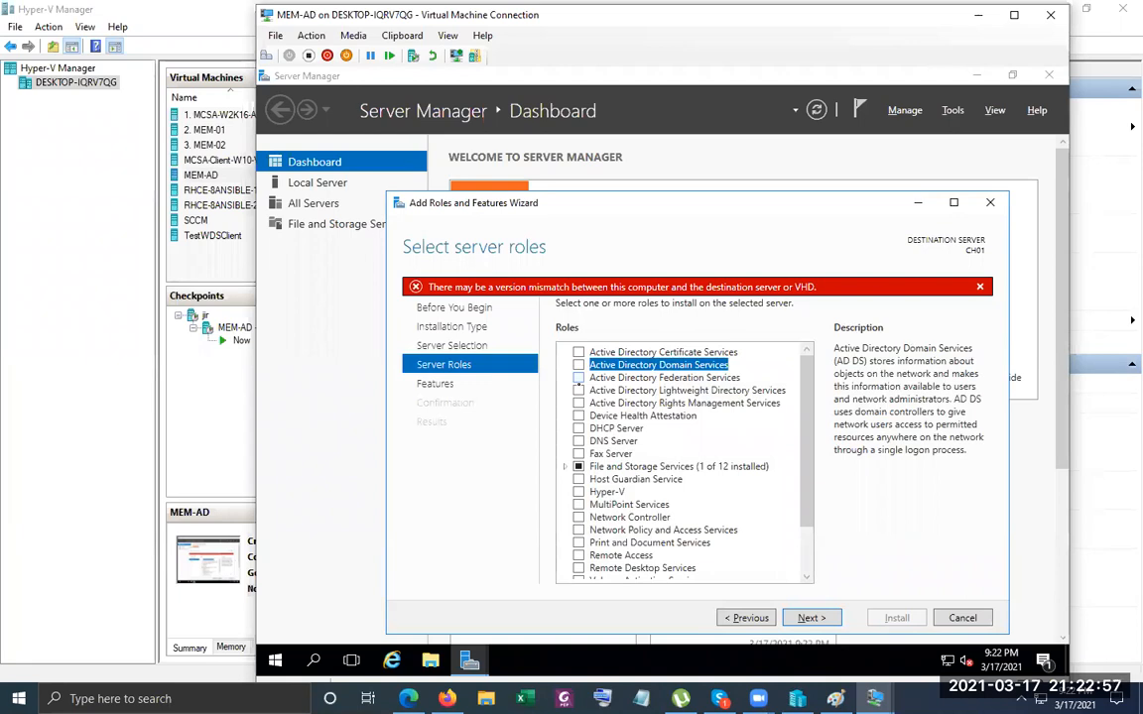
Restart the Add Roles and Features wizard from Manage and return to the Server Roles page.
key(Escape)
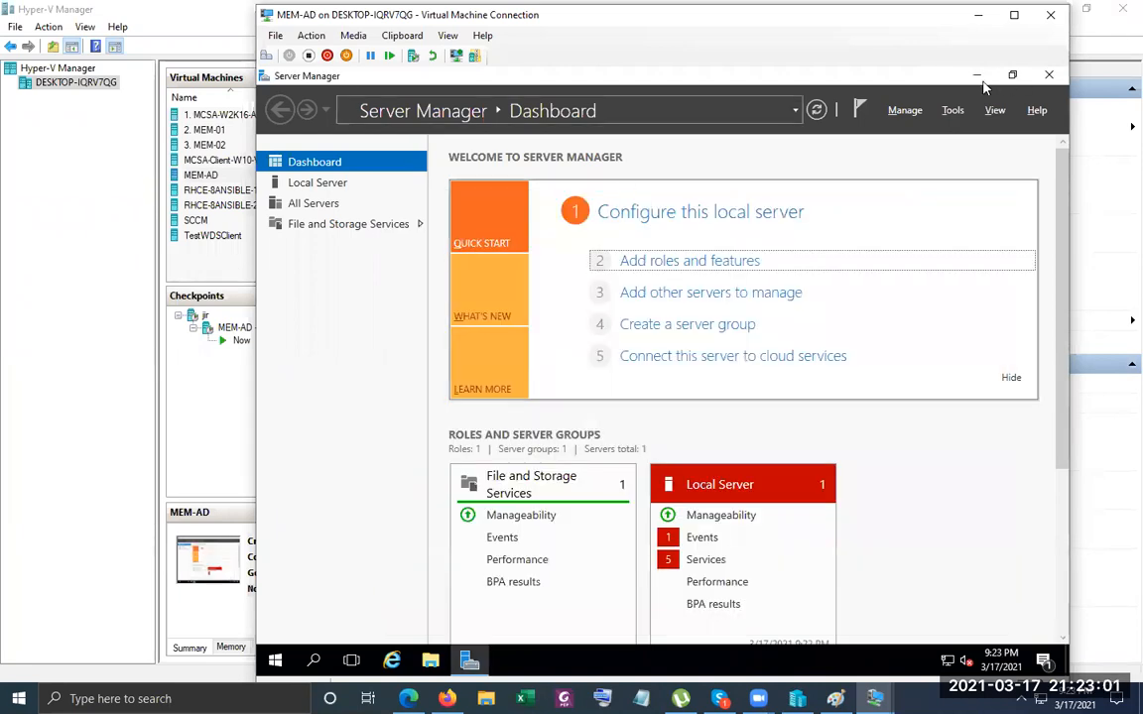
click(904, 117)
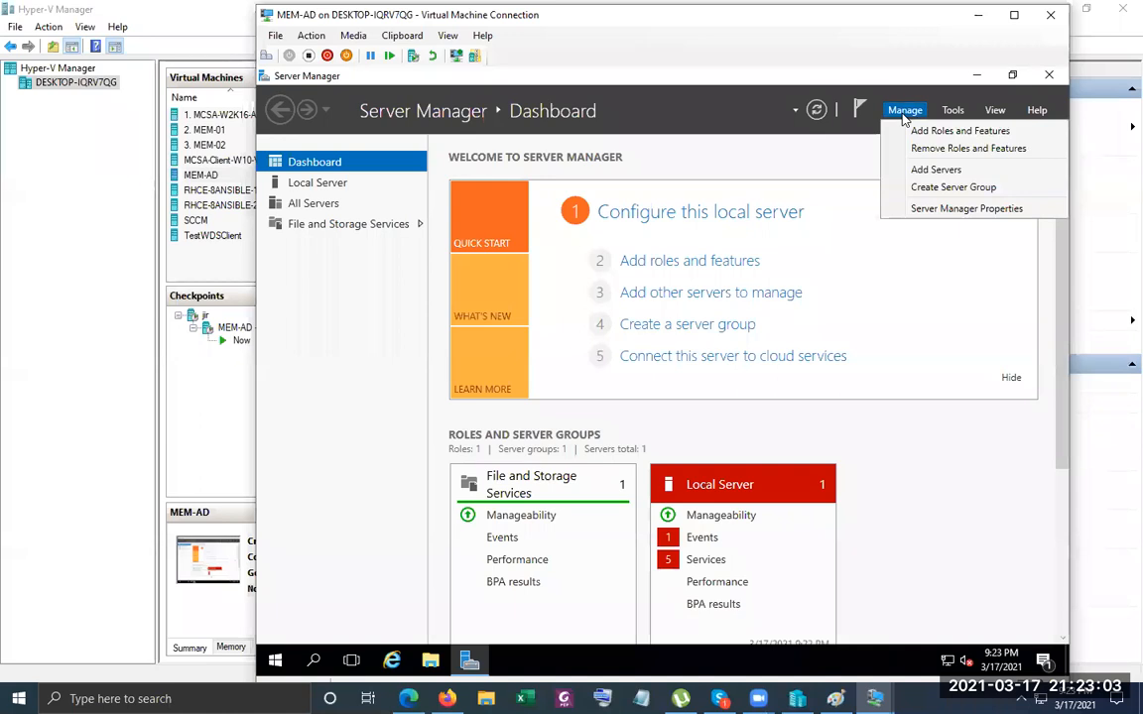
click(937, 130)
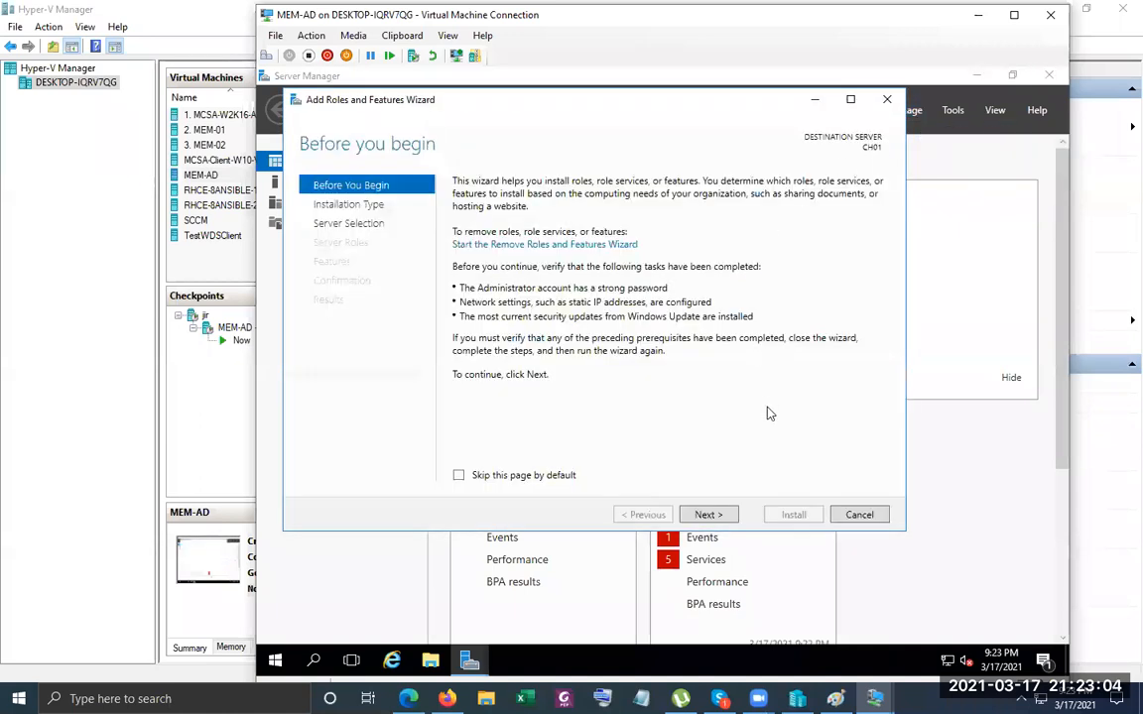
click(706, 514)
click(708, 517)
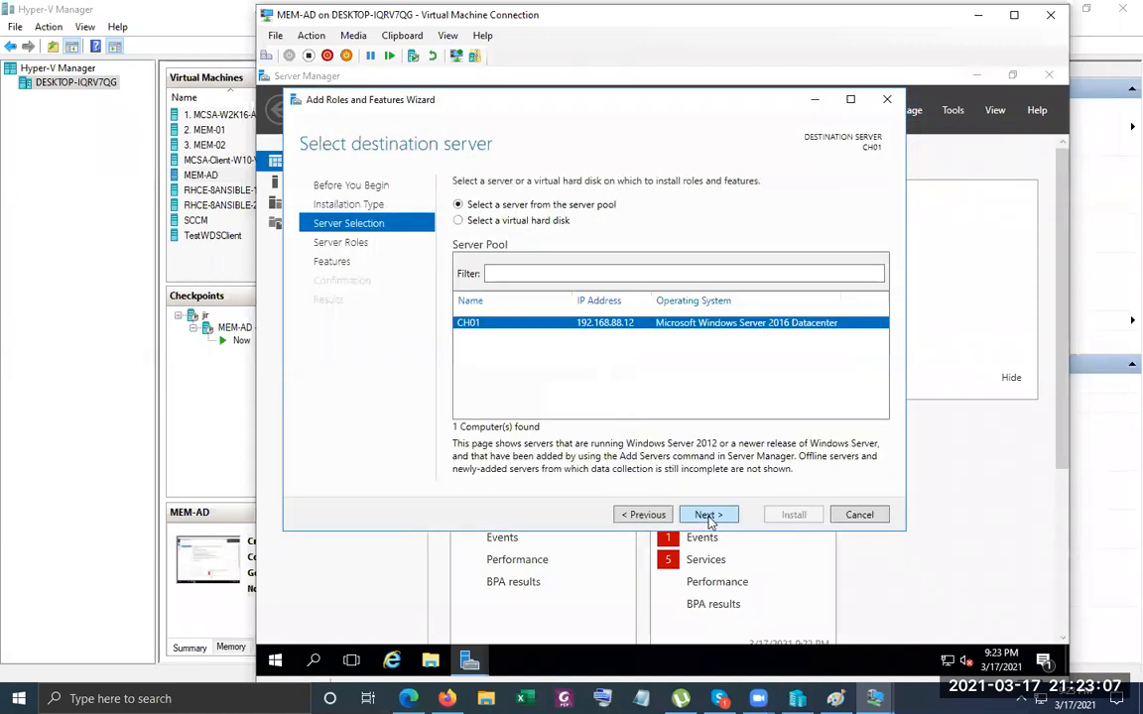
click(706, 515)
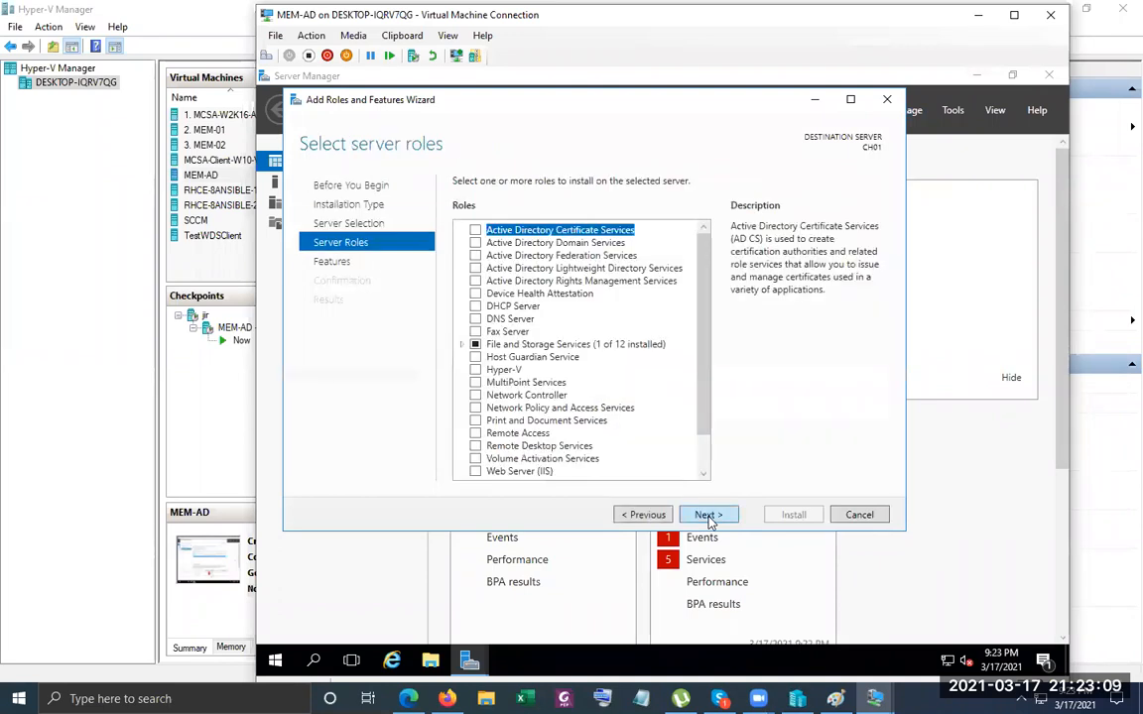
click(643, 515)
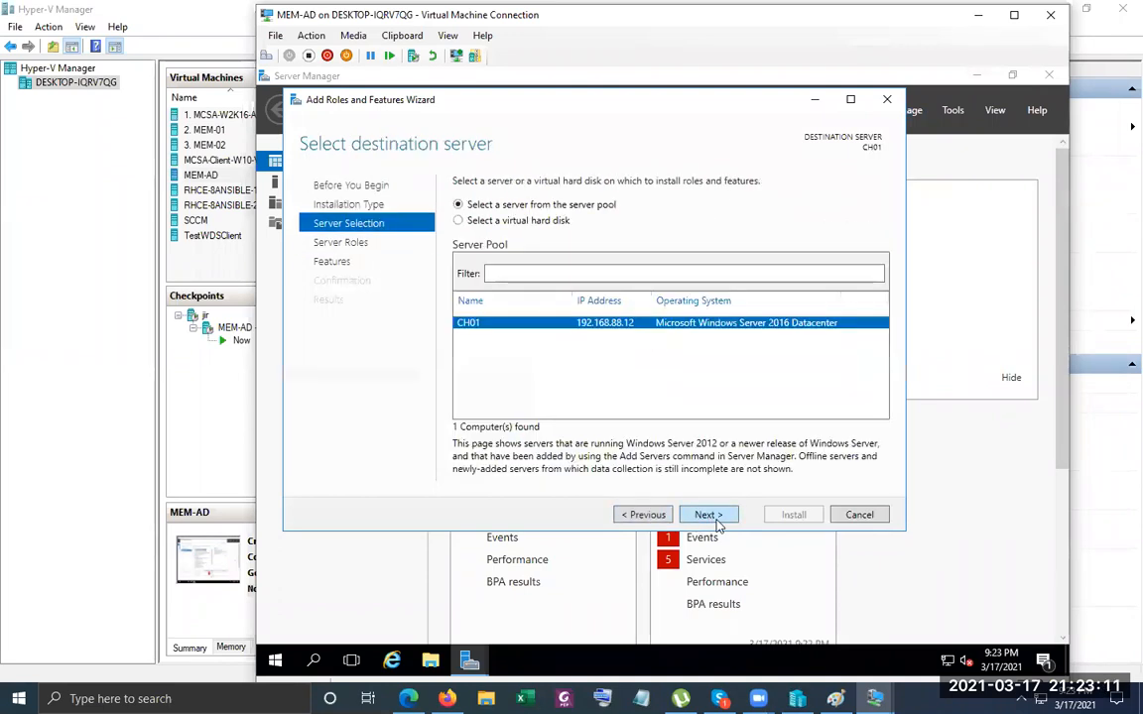
click(643, 515)
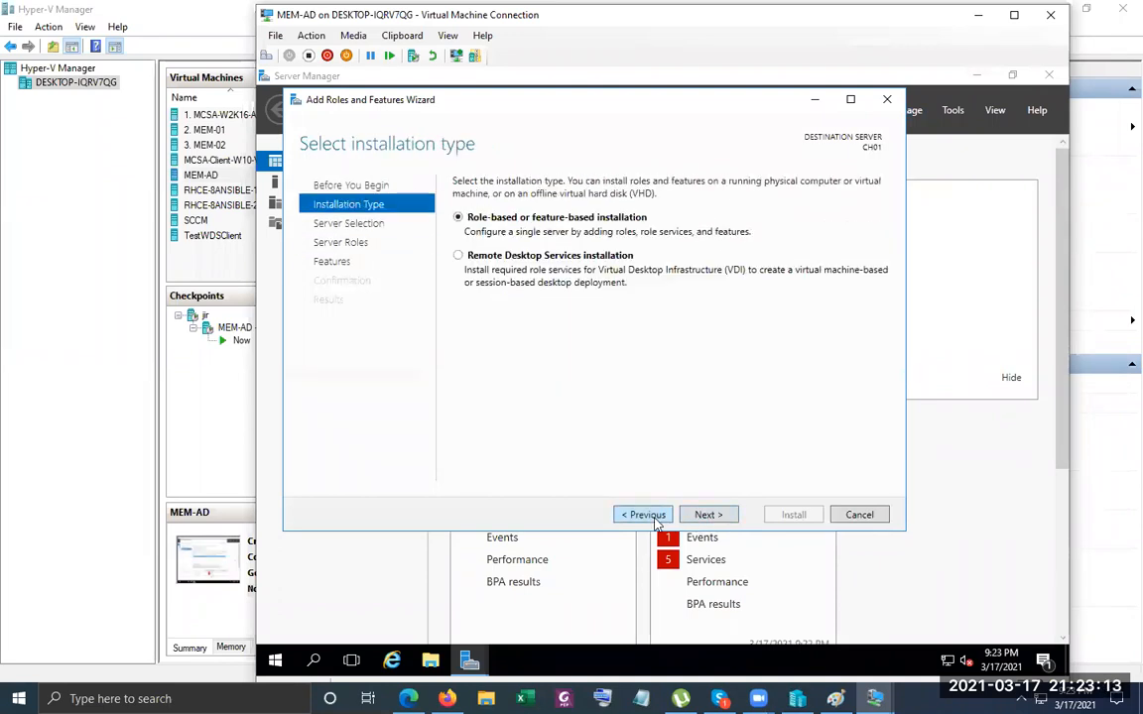
click(694, 516)
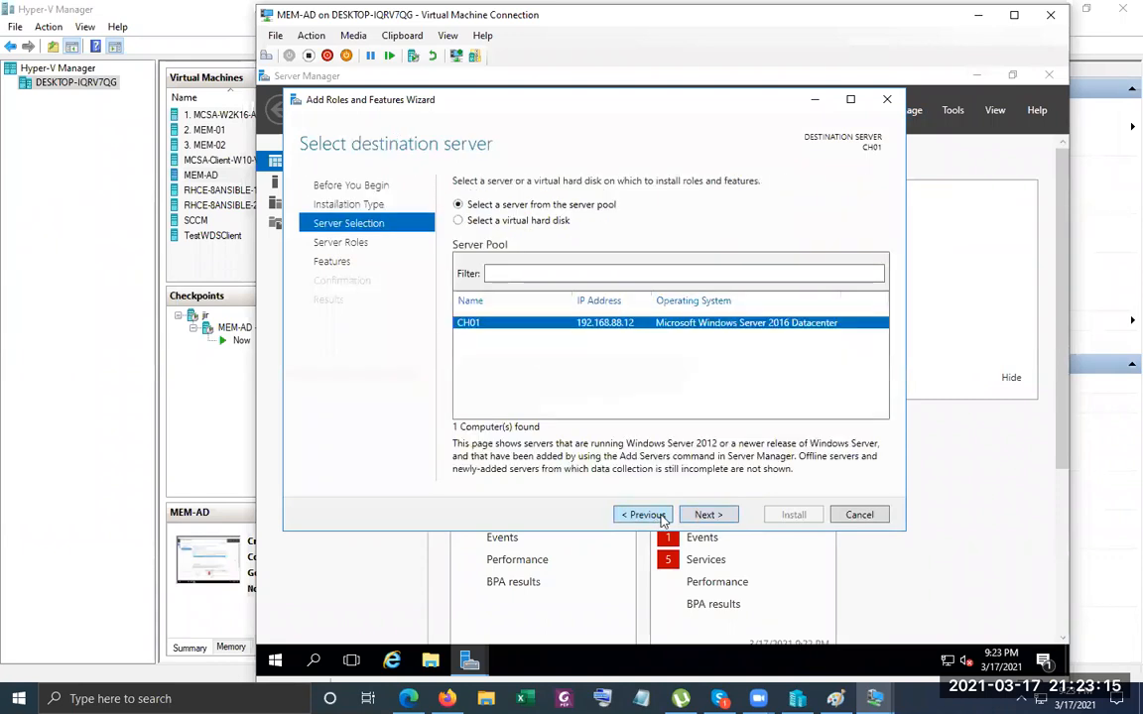
click(697, 519)
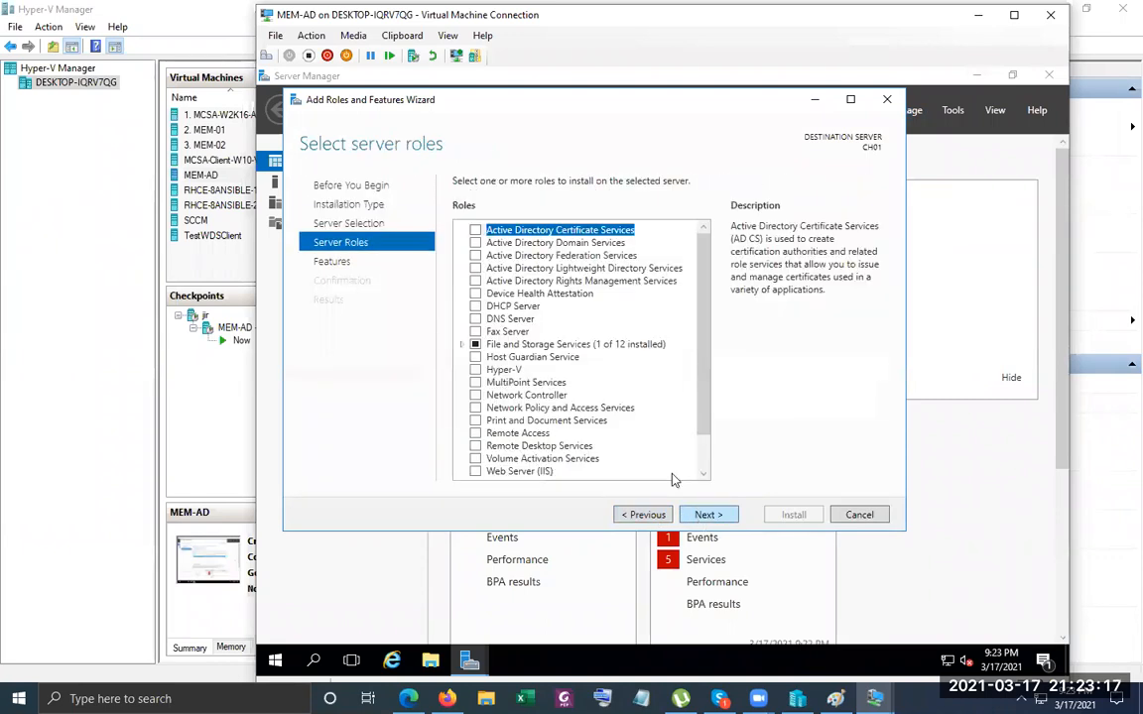
Select Active Directory Domain Services with its required features and start the installation.
click(475, 243)
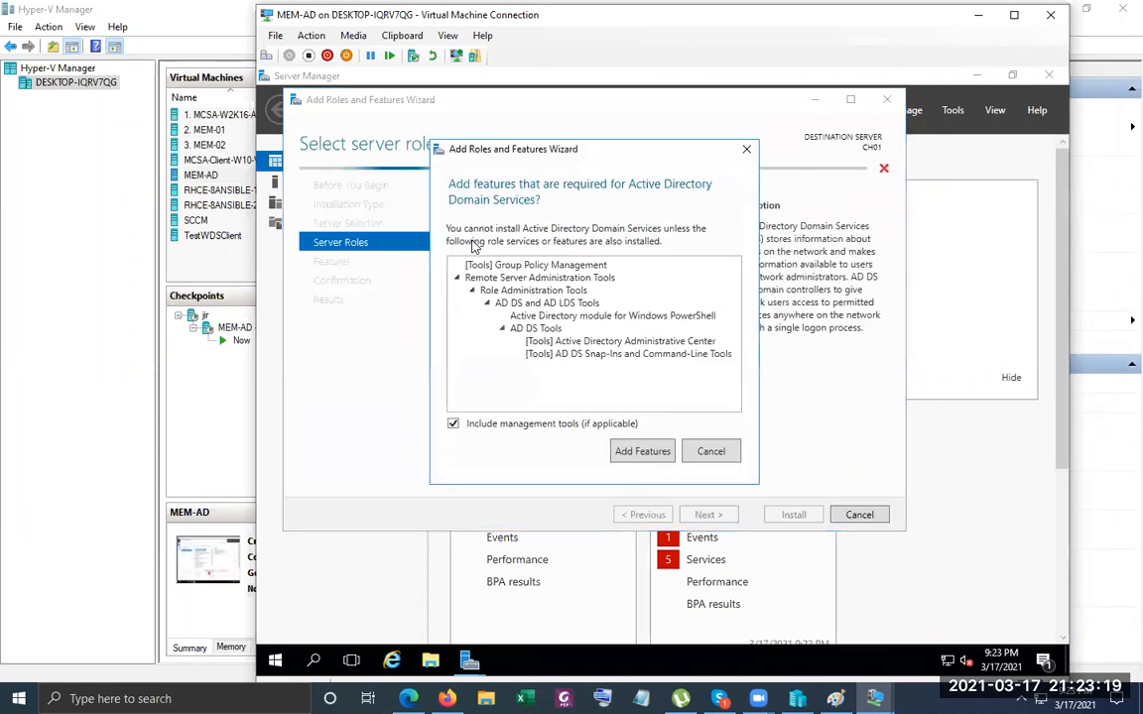
click(642, 452)
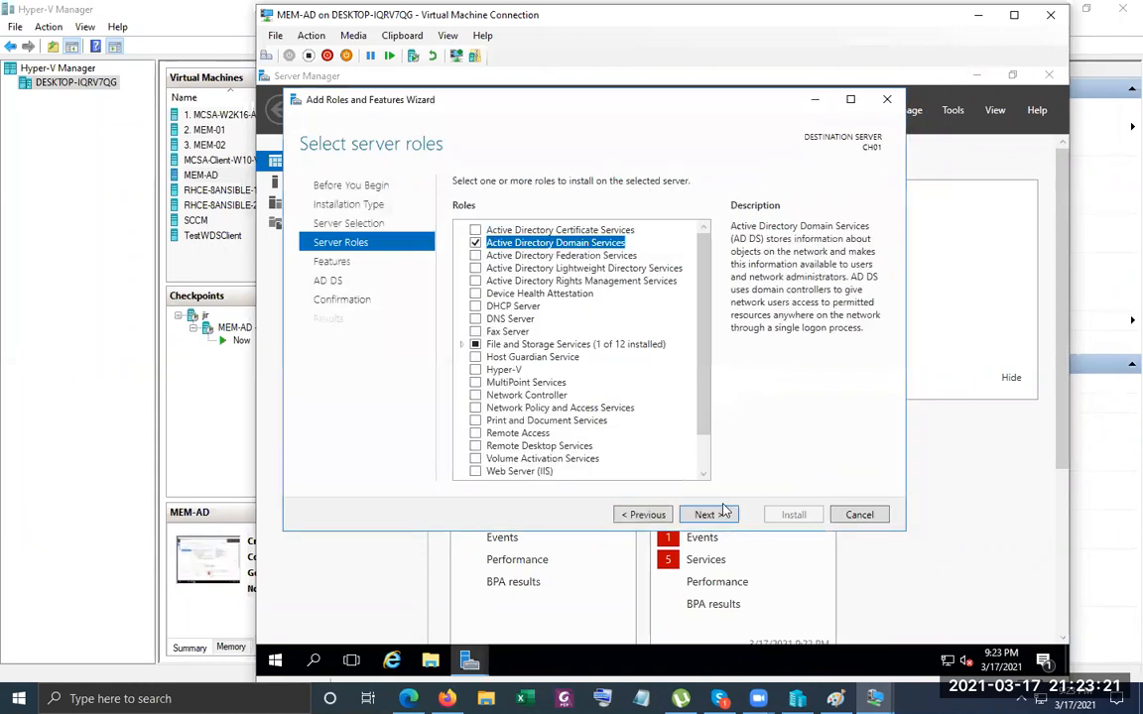
click(704, 514)
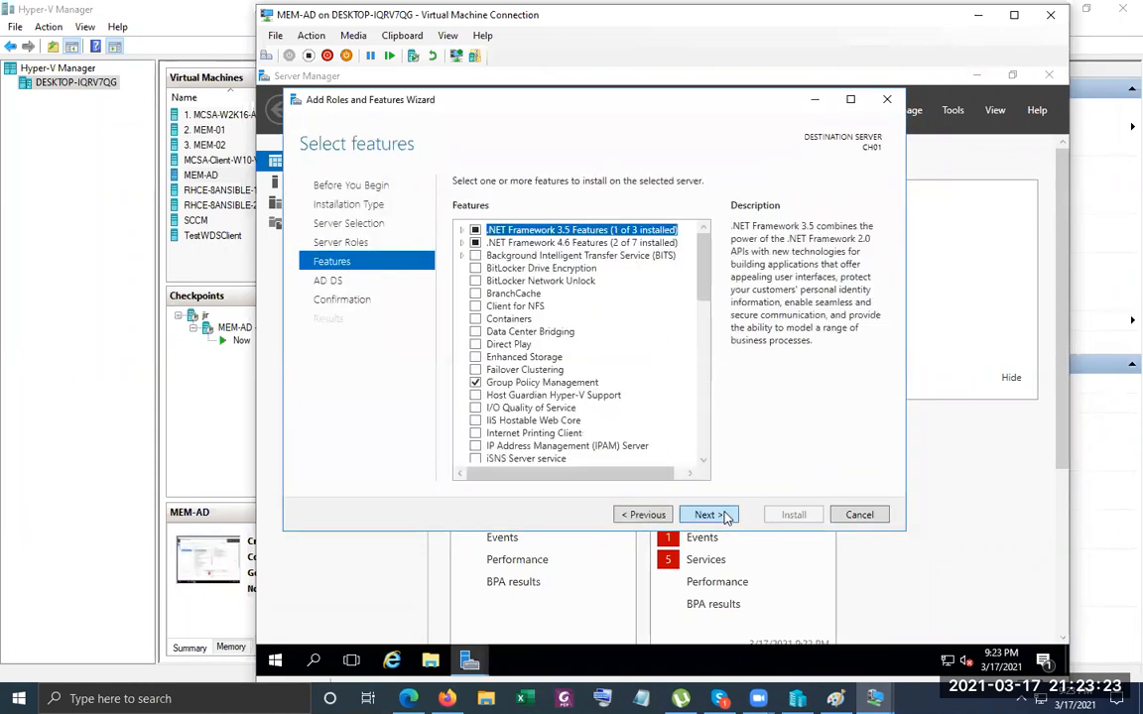
click(723, 515)
click(723, 515)
click(790, 514)
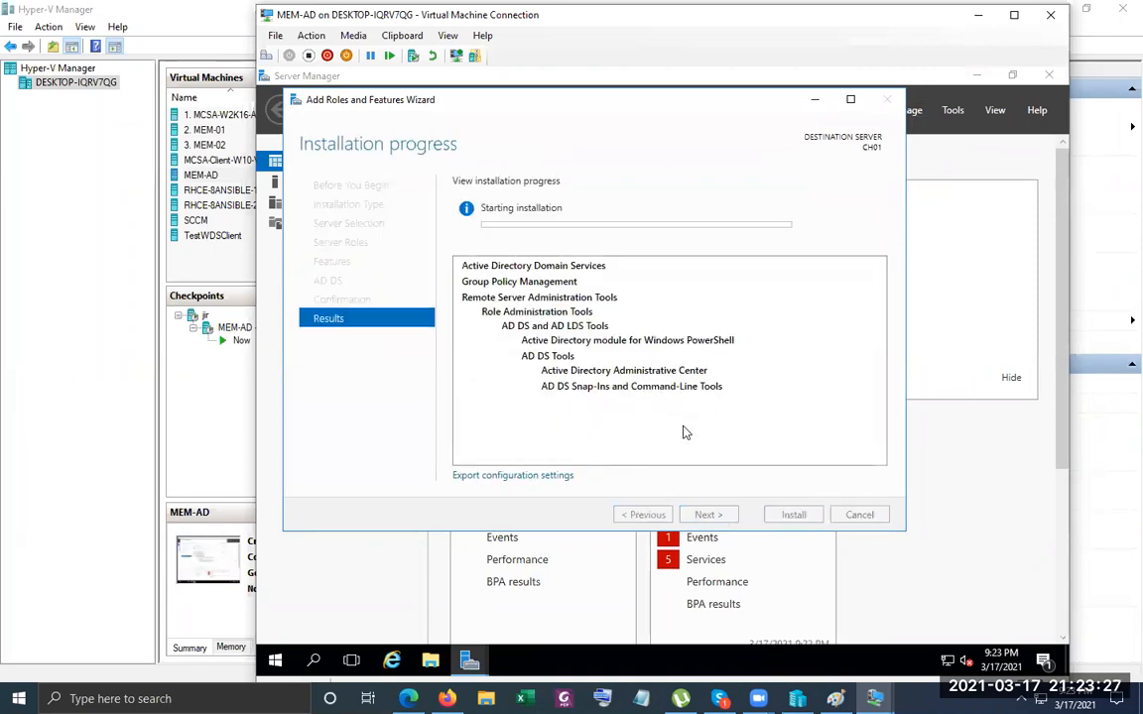
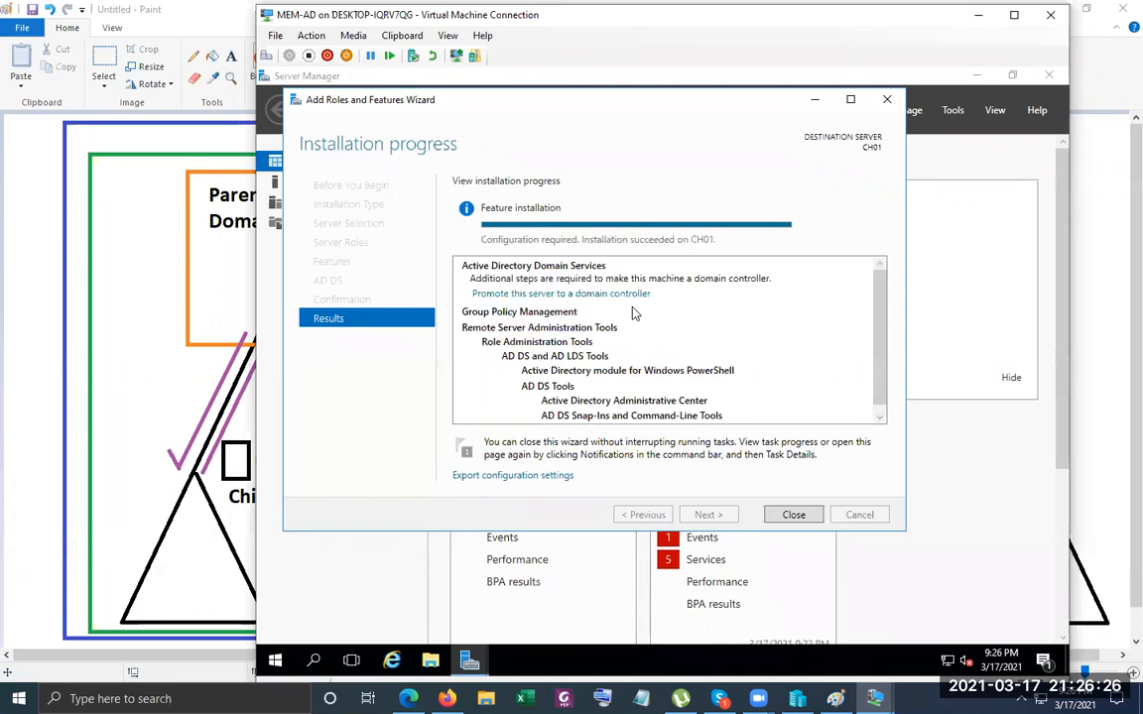
Start promoting CH01 to a domain controller from the Add Roles and Features results.
click(610, 294)
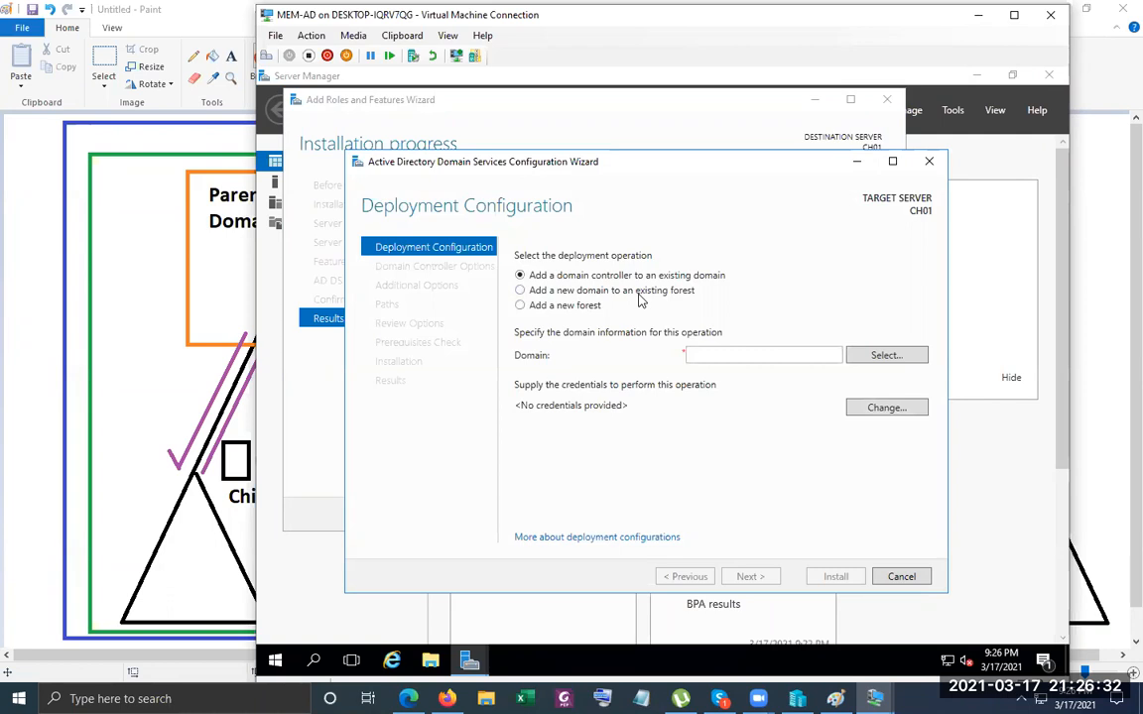
Choose to add a new domain to an existing forest and supply the abc.local administrator credentials.
click(638, 294)
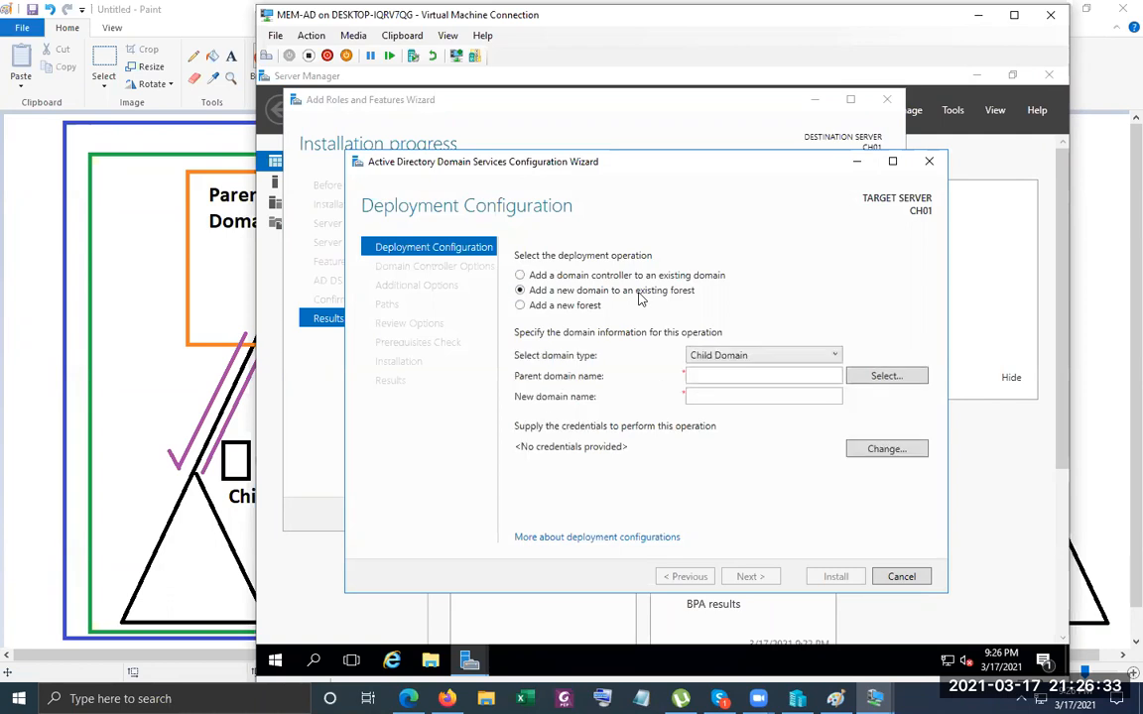
click(751, 382)
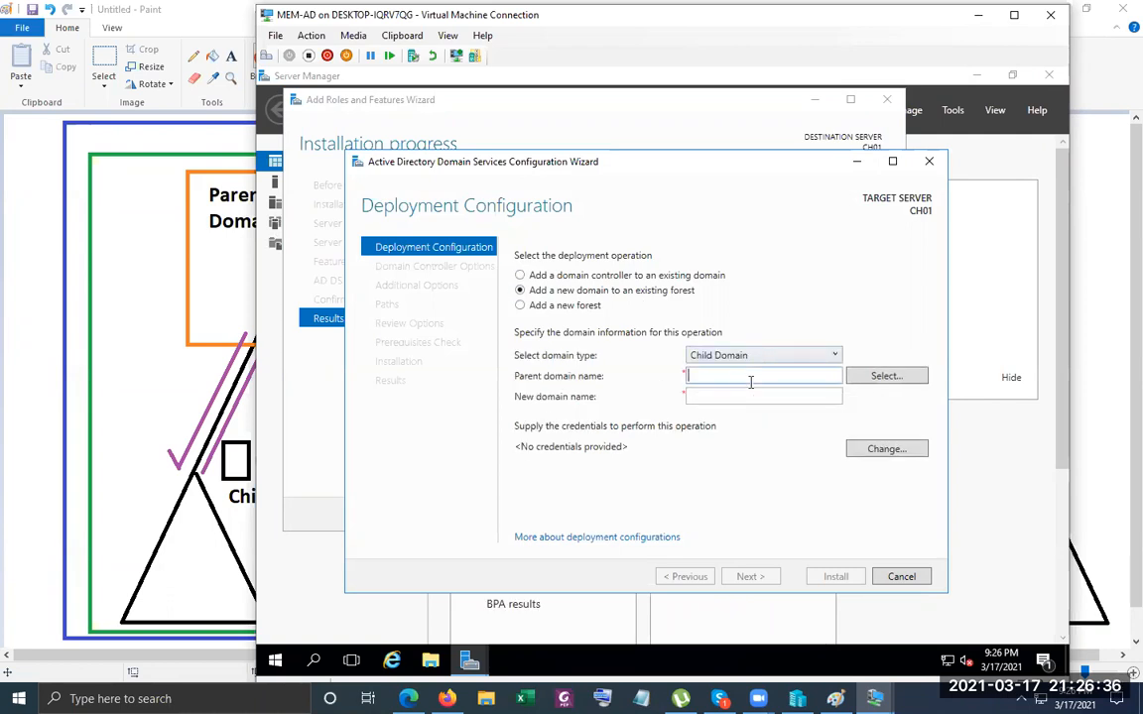
click(874, 378)
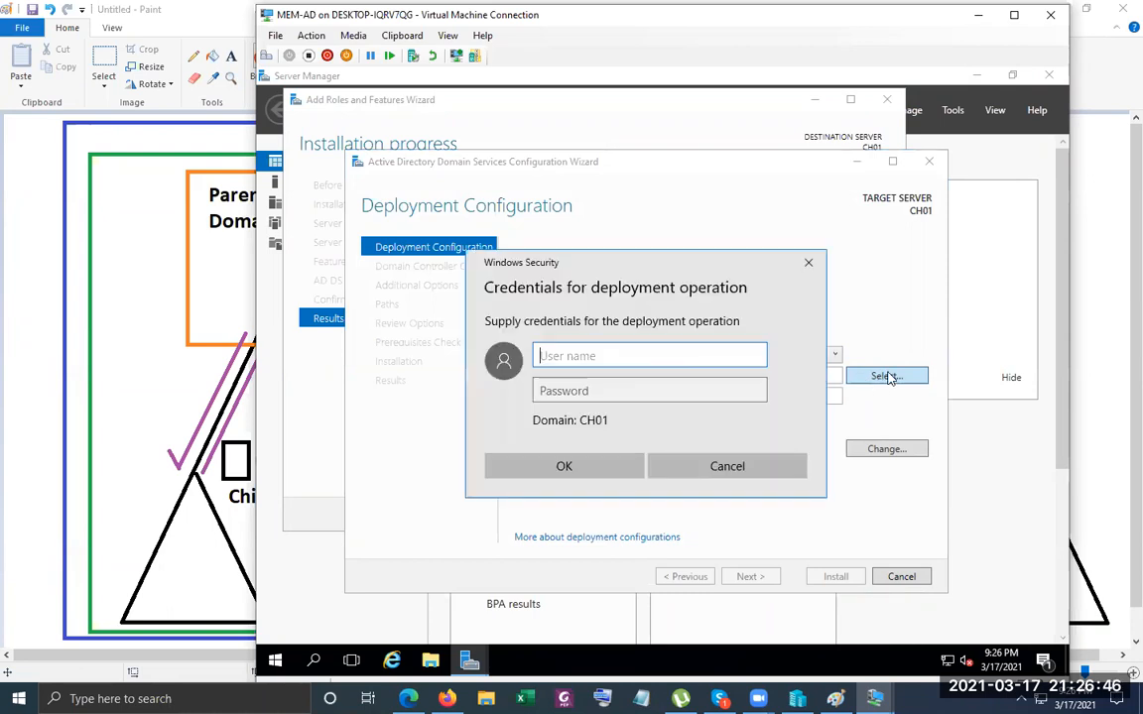
text(abc.loc)
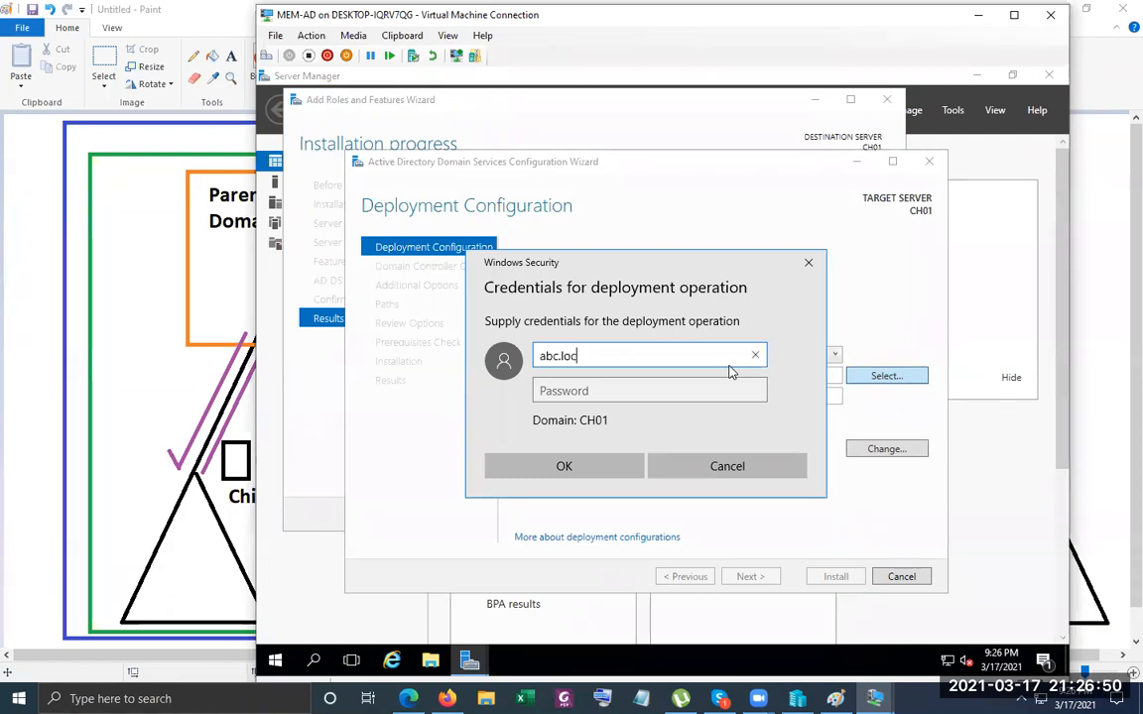
text(al\admionisy)
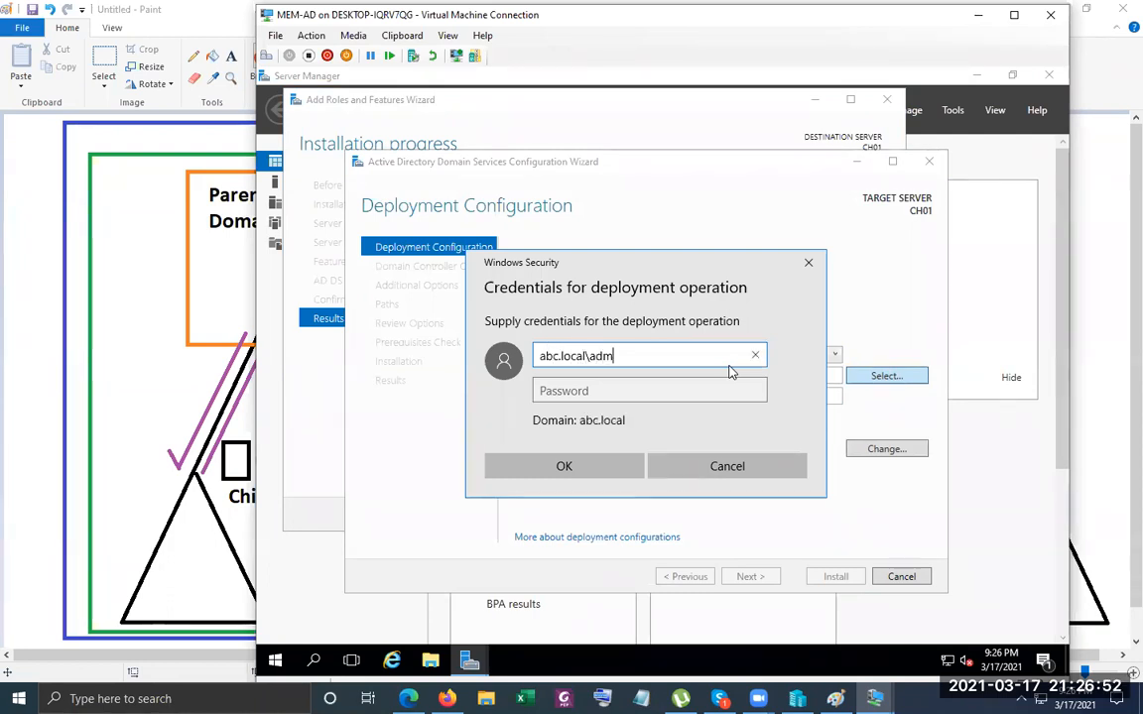
key(BackSpace)
key(BackSpace)
key(BackSpace)
key(BackSpace)
key(BackSpace)
text(nistrator)
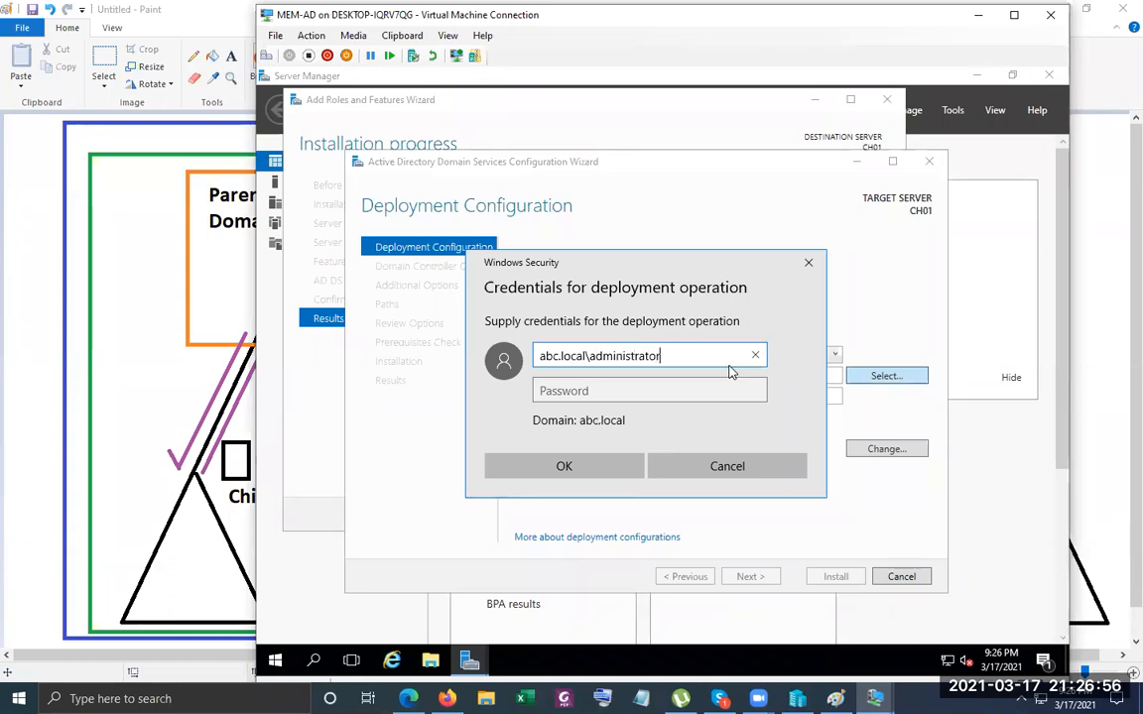
key(Tab)
text(Pa$$w0r)
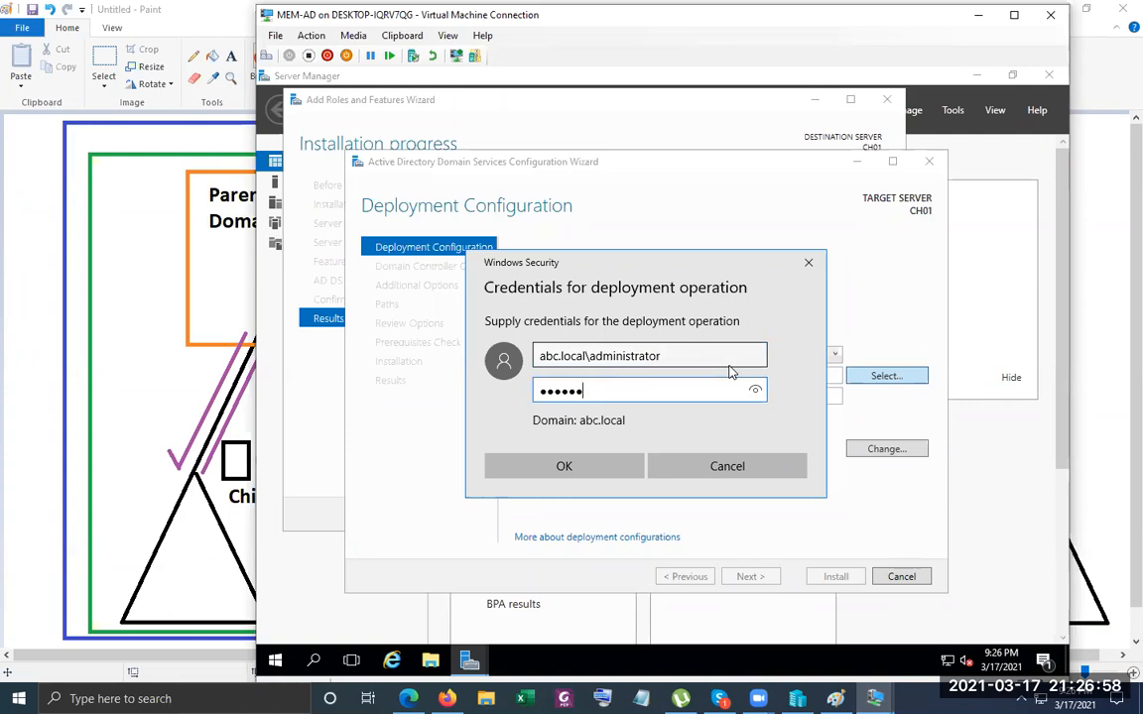
text(d)
key(Return)
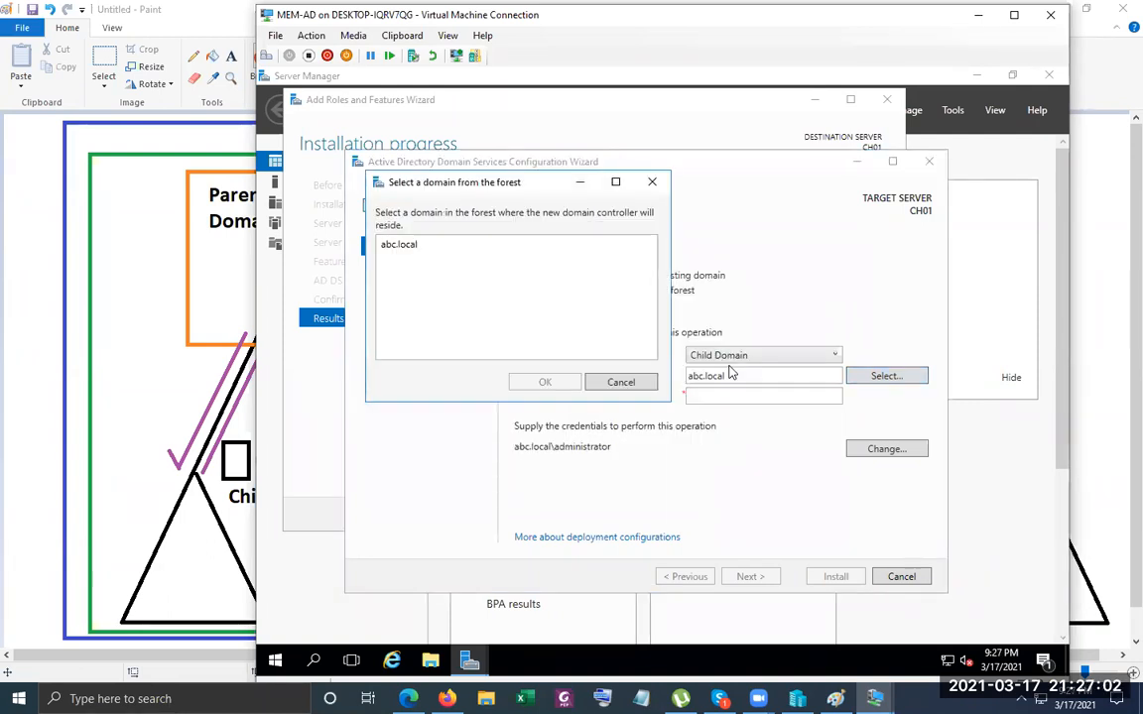
Pick abc.local as the parent domain and name the new child domain 'uk'.
click(405, 254)
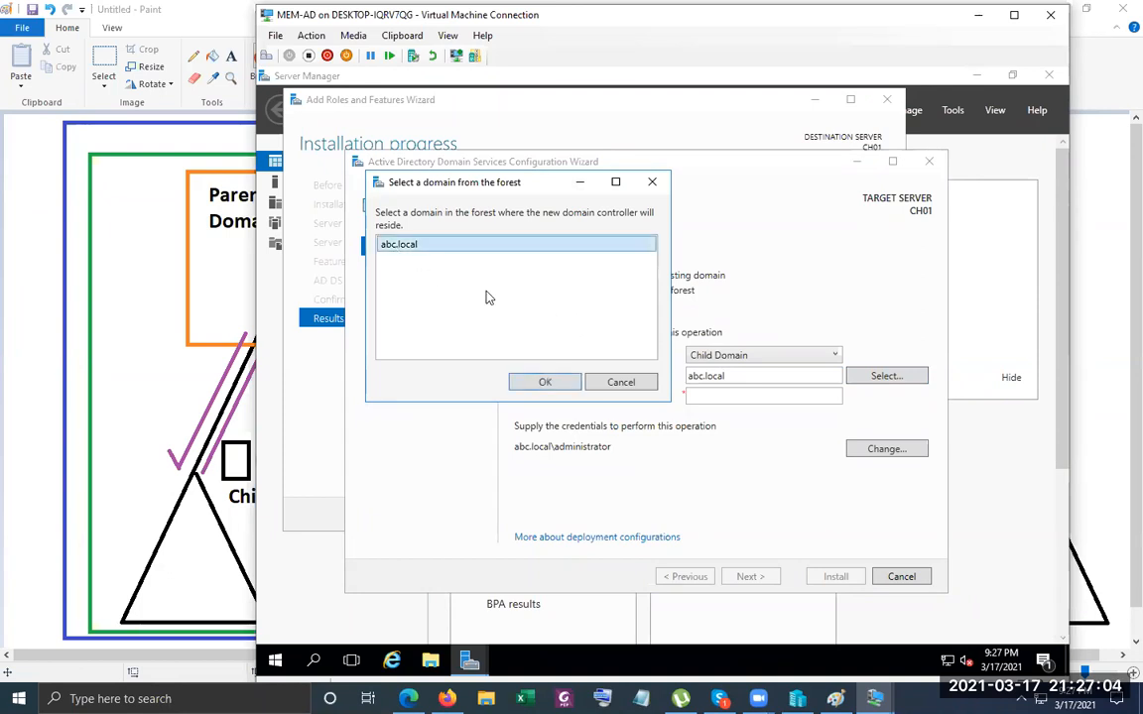
click(570, 381)
click(736, 398)
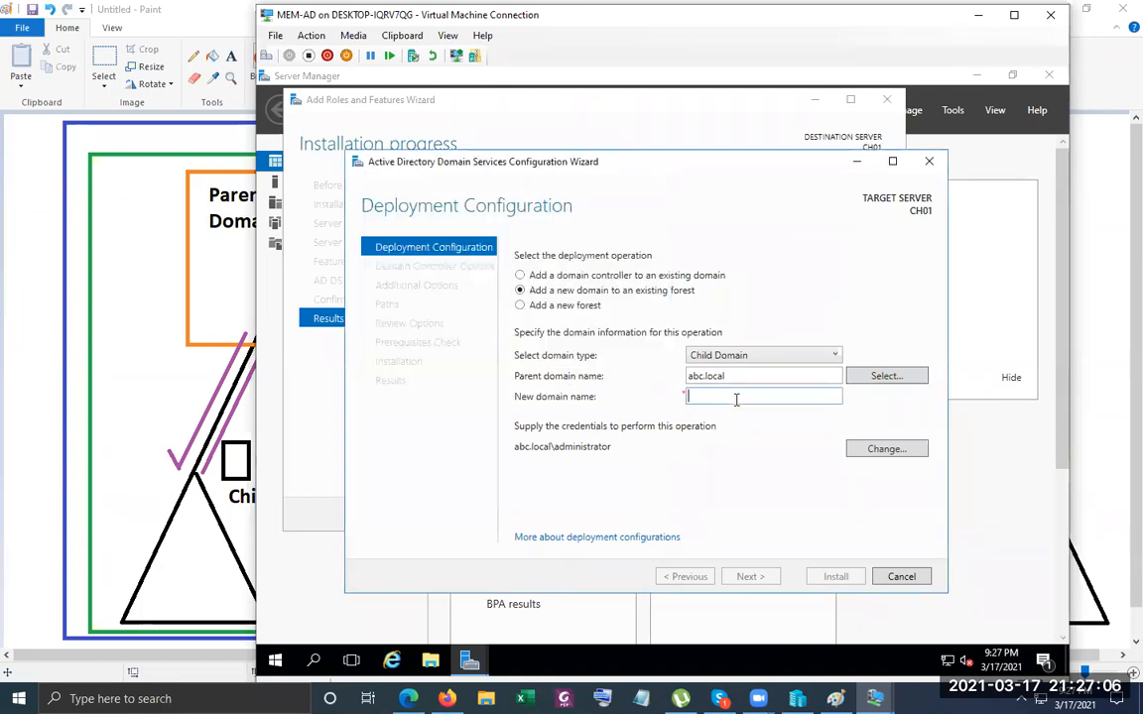
text(uk)
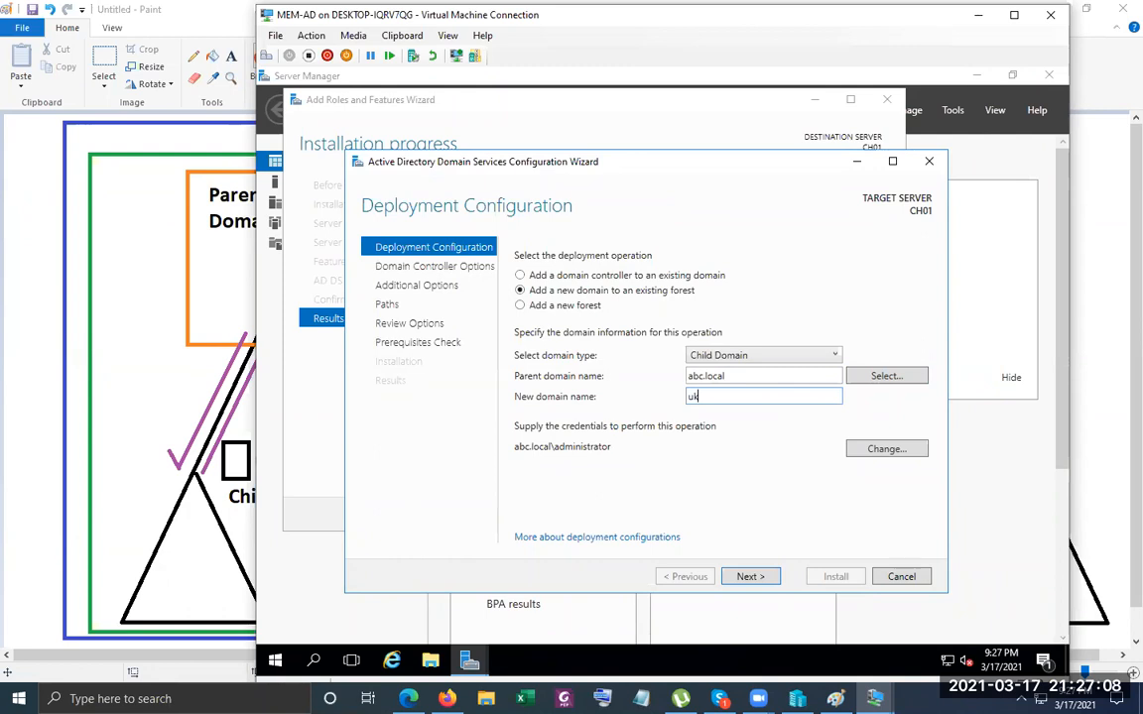
click(746, 576)
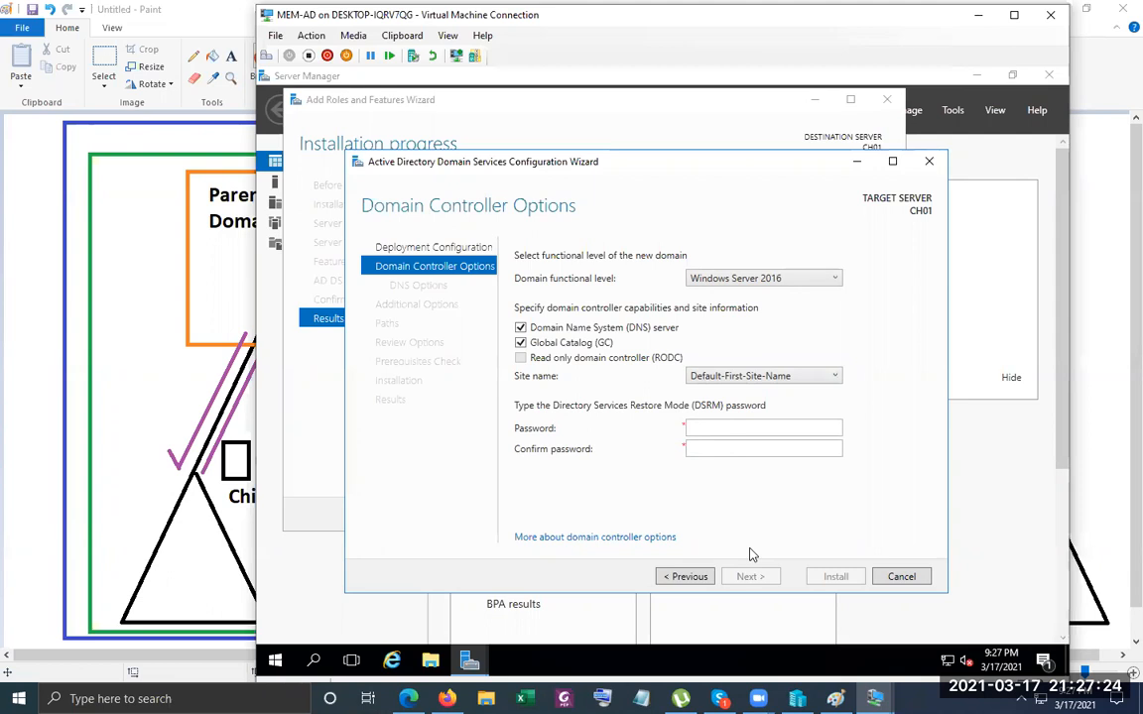
Enter and confirm a matching Directory Services Restore Mode password.
click(772, 429)
text(*********)
key(Tab)
text(*********)
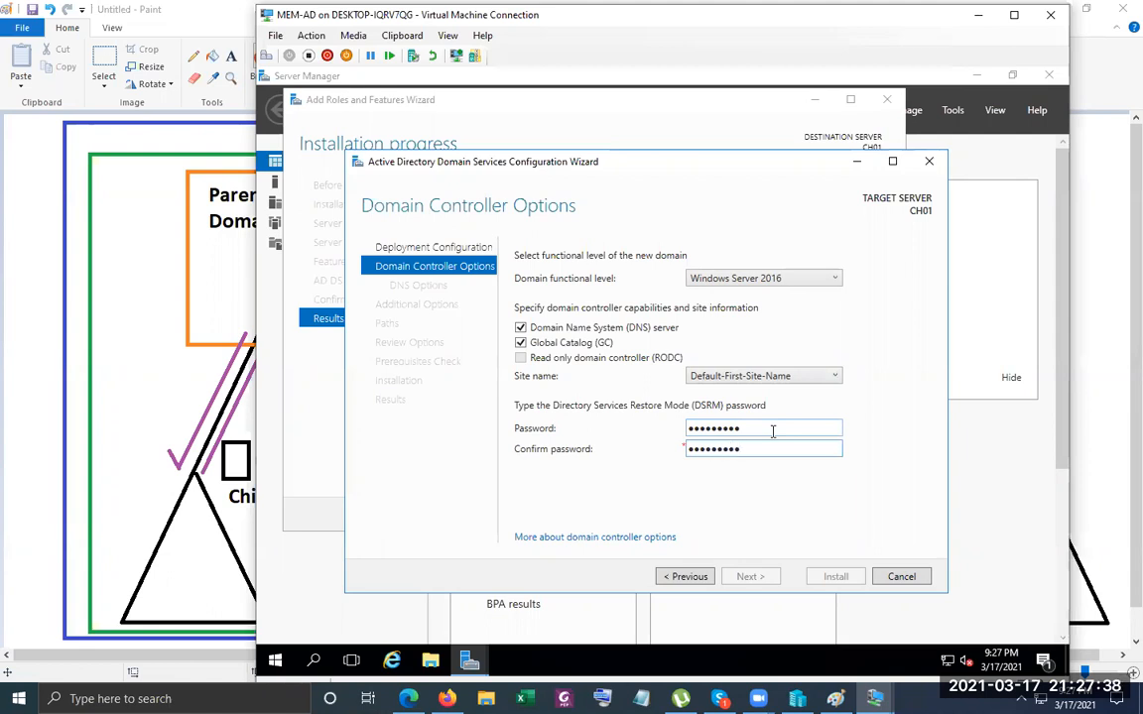
text(*)
key(BackSpace)
click(773, 431)
key(BackSpace)
key(BackSpace)
key(BackSpace)
key(BackSpace)
key(BackSpace)
key(BackSpace)
key(BackSpace)
text(****)
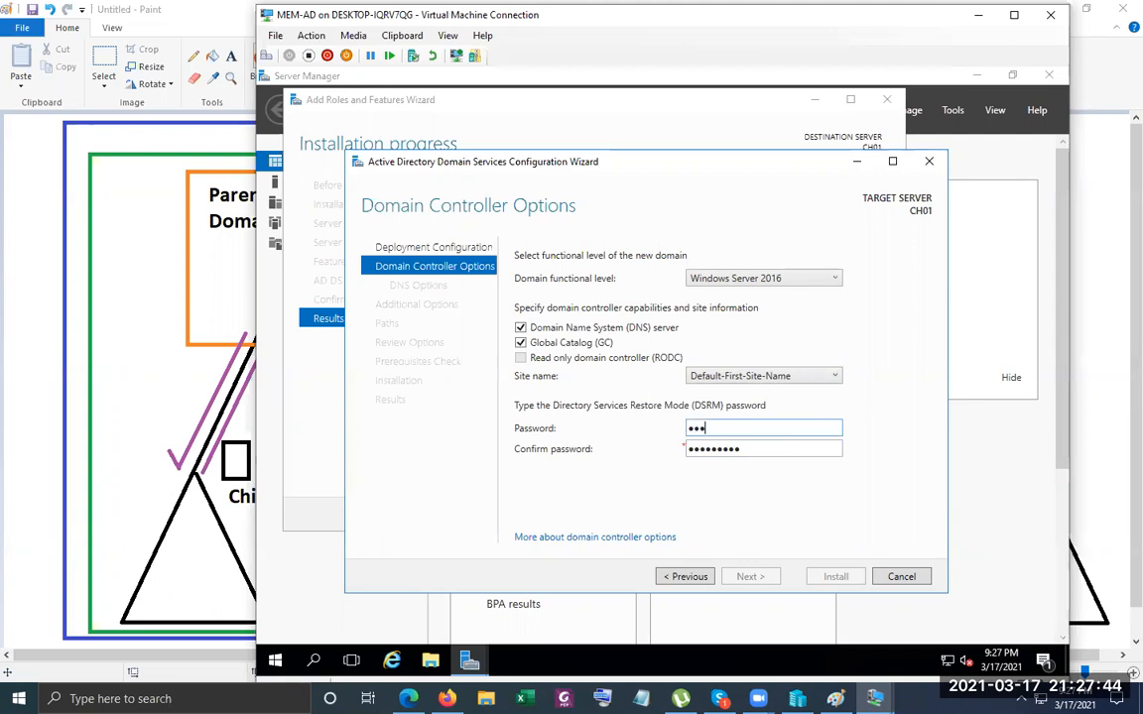
text(***)
key(Tab)
key(BackSpace)
key(BackSpace)
key(BackSpace)
key(BackSpace)
key(BackSpace)
key(BackSpace)
key(BackSpace)
key(BackSpace)
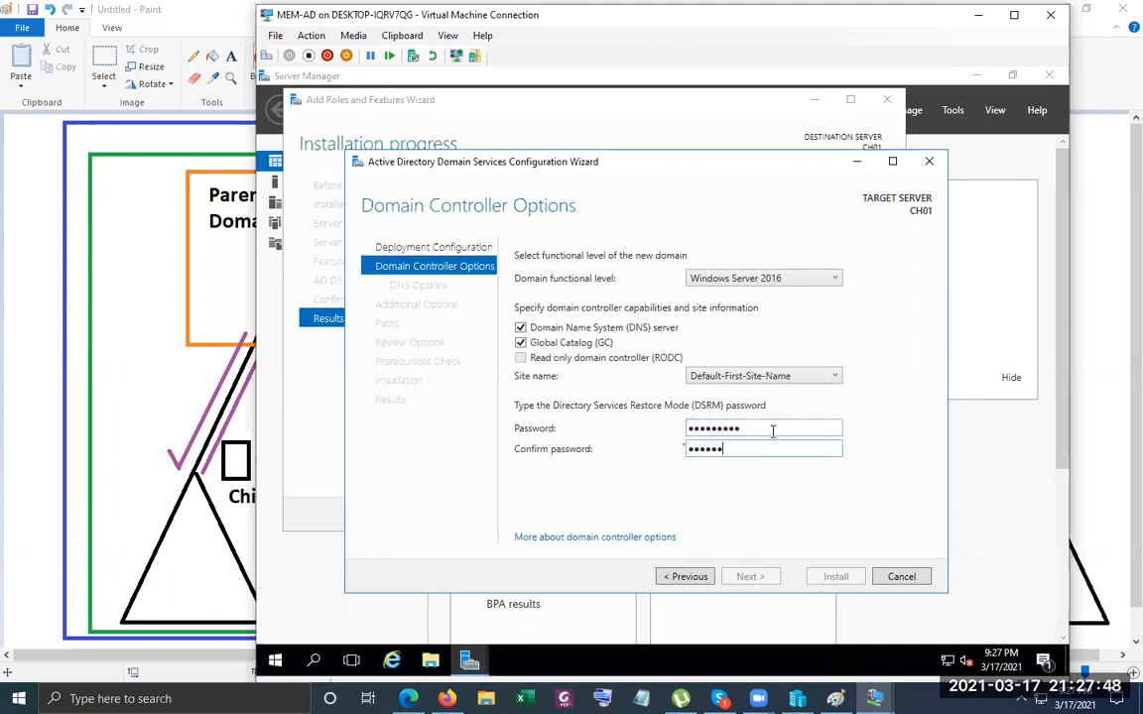
text(******)
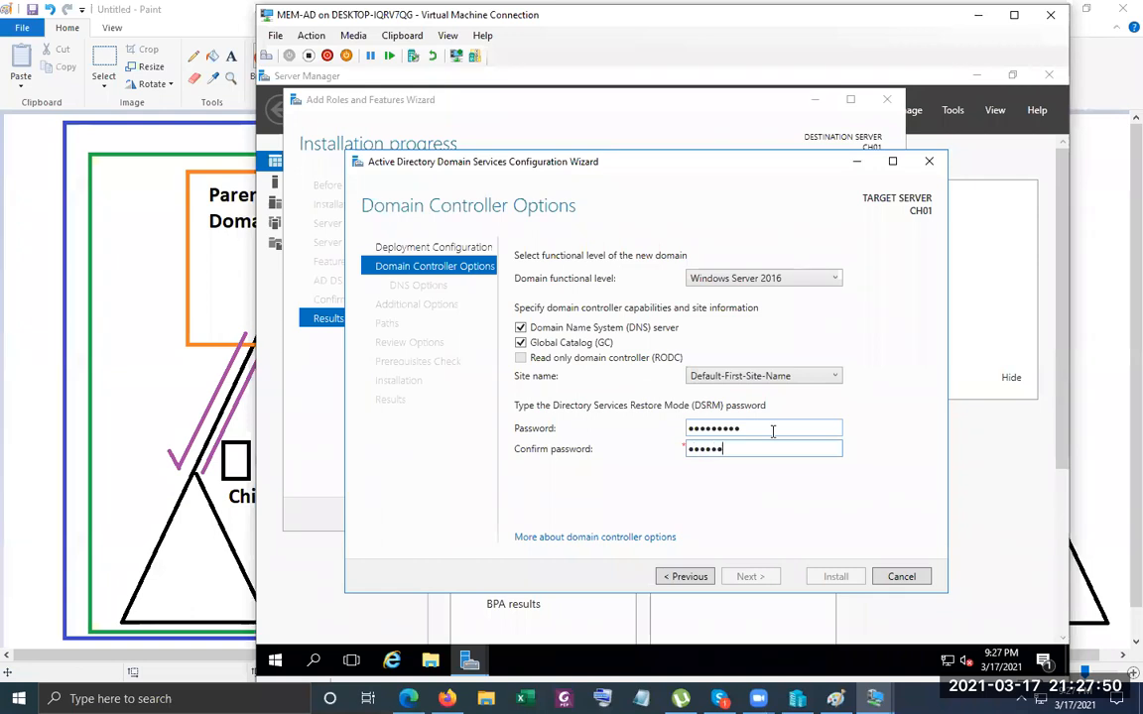
text(**)
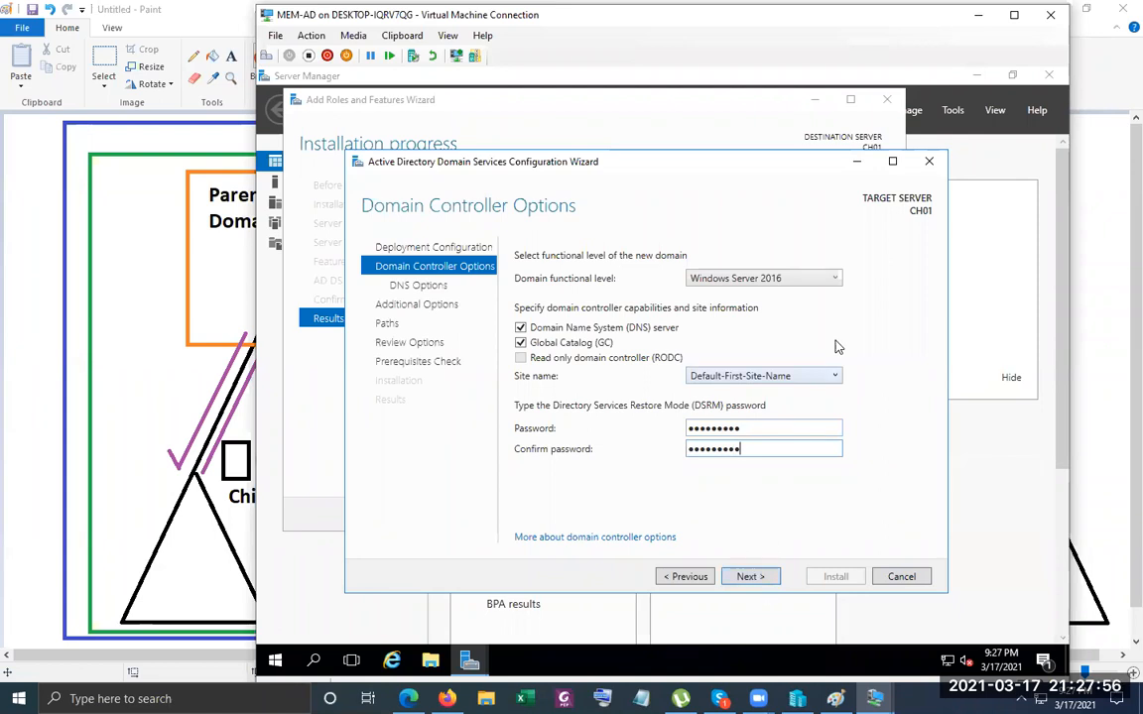
Keep Default-First-Site-Name as the site and continue to DNS options.
click(825, 381)
click(825, 389)
click(760, 577)
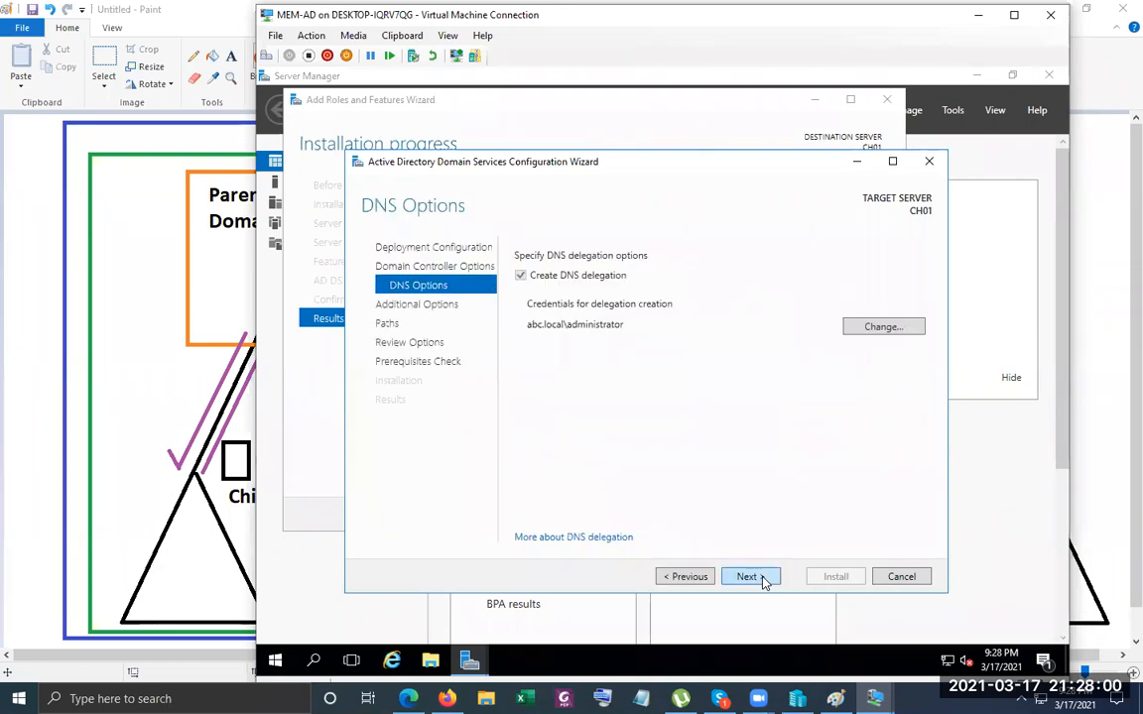
Accept DNS delegation, NetBIOS name UK and default database/SYSVOL paths, then review the summary.
click(750, 576)
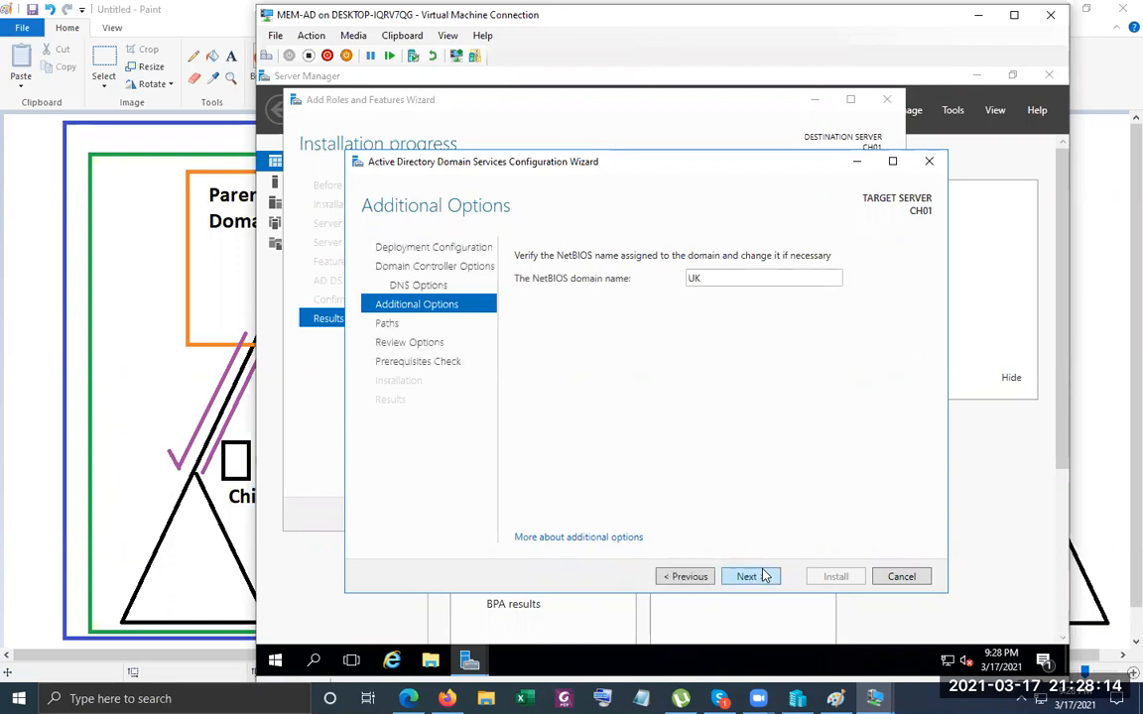
click(761, 577)
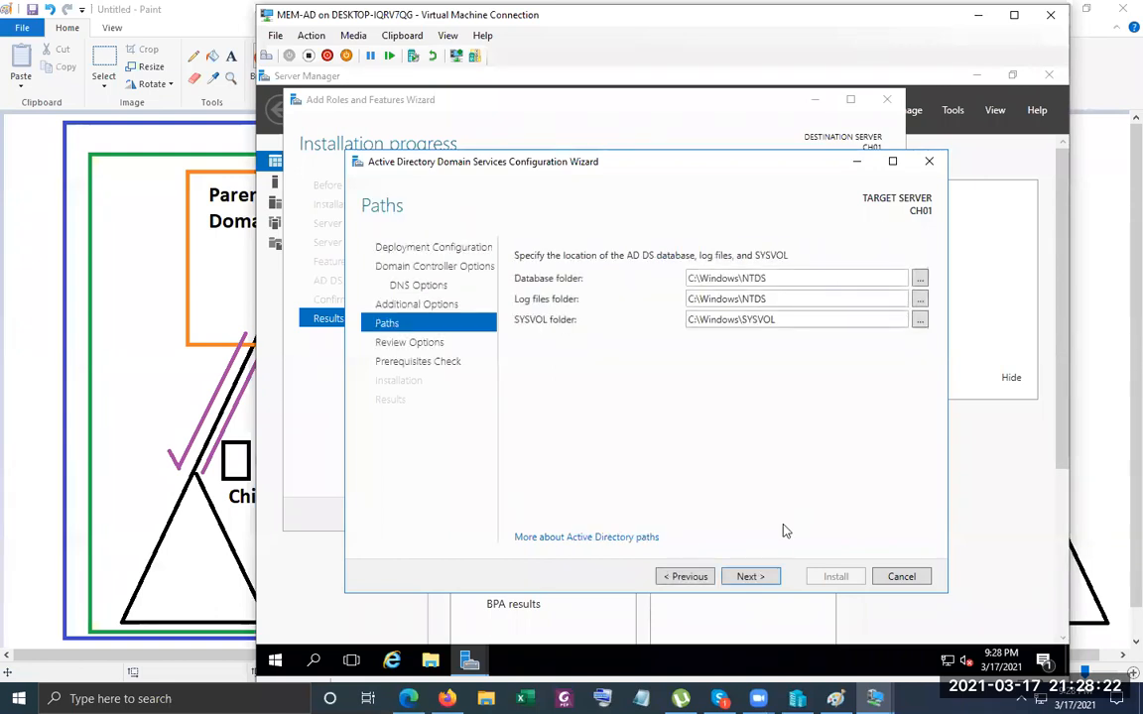
click(749, 576)
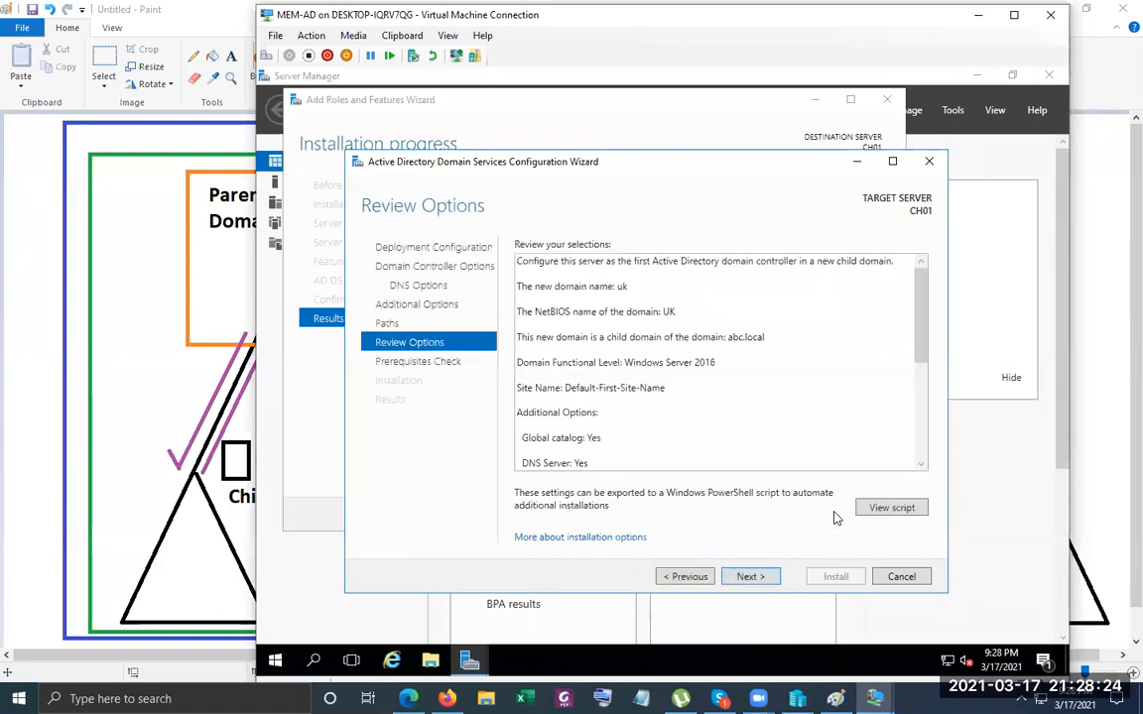
drag(921, 316, 922, 448)
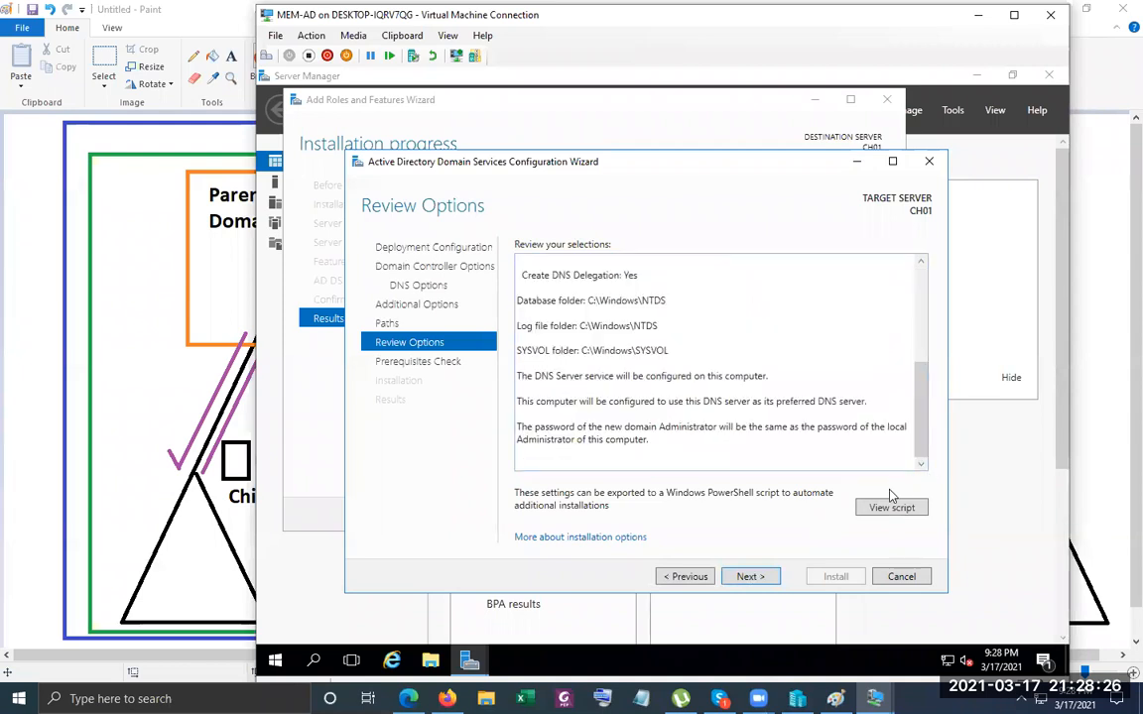
click(753, 577)
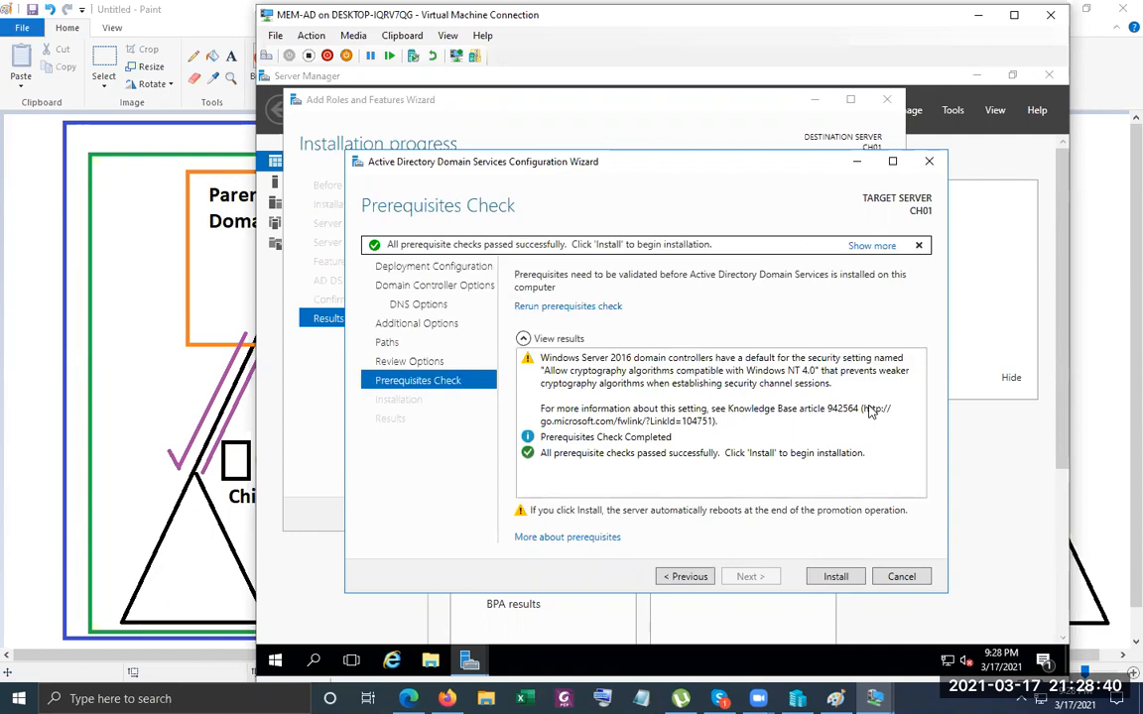
Install AD DS to make CH01 a domain controller for uk.abc.local.
click(832, 577)
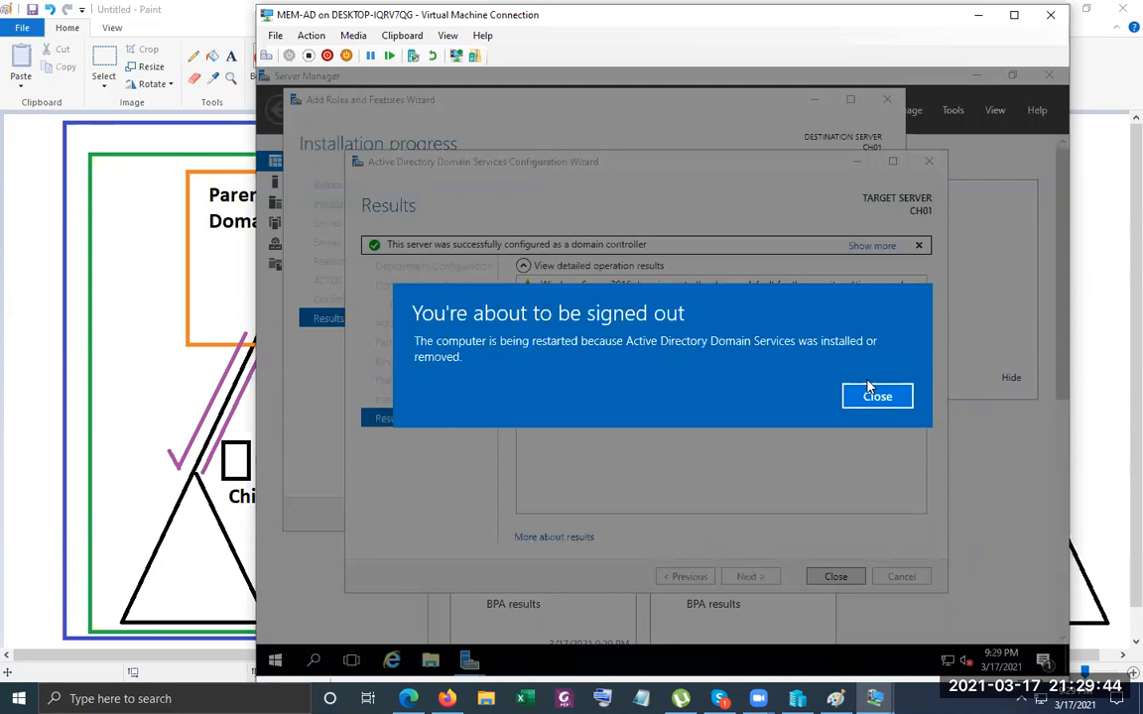
Let CH01 restart, then bring up the sign-in prompt in the MEM-AD console.
click(869, 389)
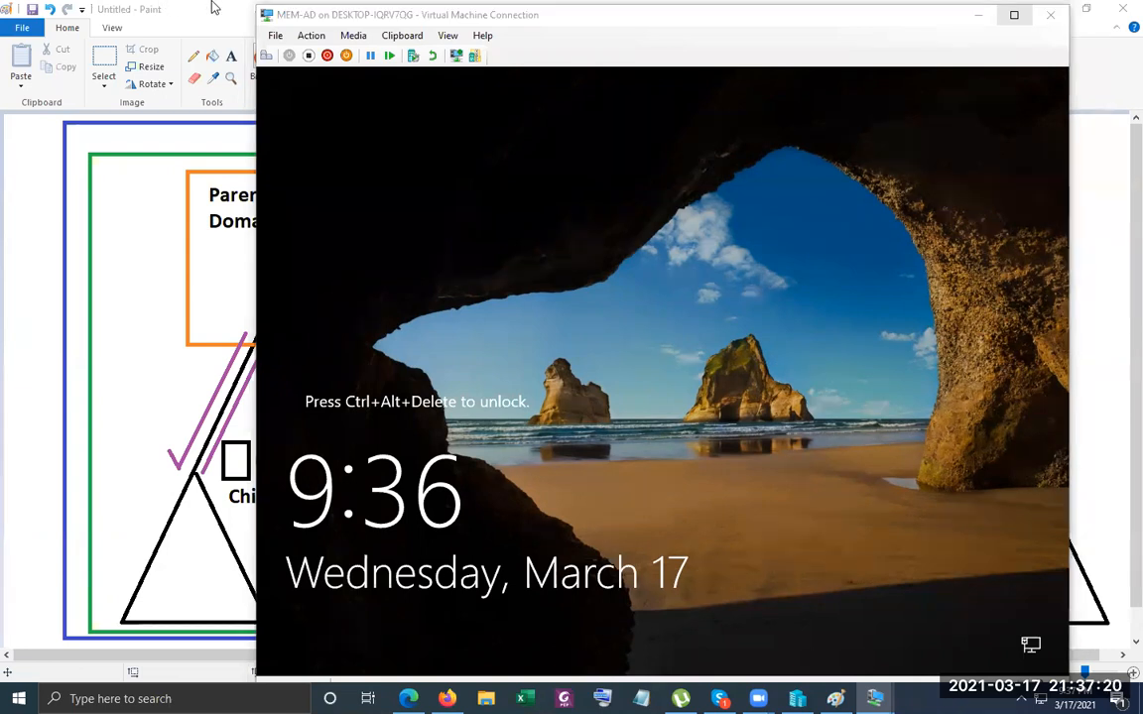
click(264, 79)
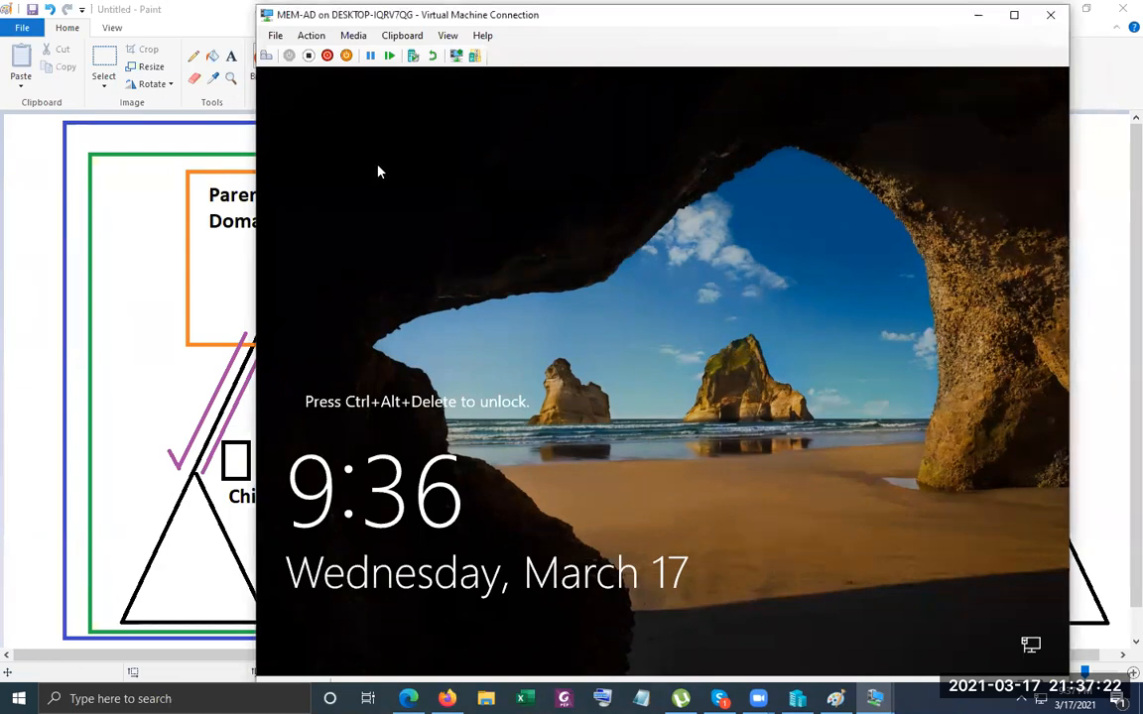
click(267, 56)
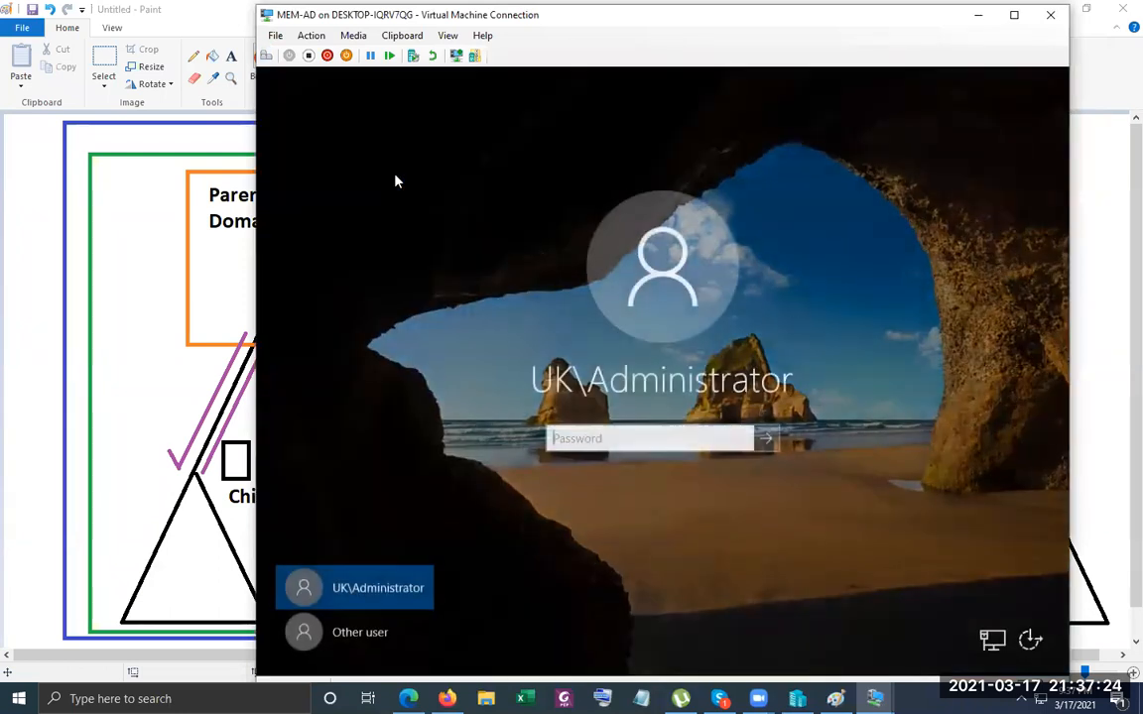
Sign in as UK\Administrator on MEM-AD, then as ABC\Administrator on the abc.local controller.
text(Pa55w.r)
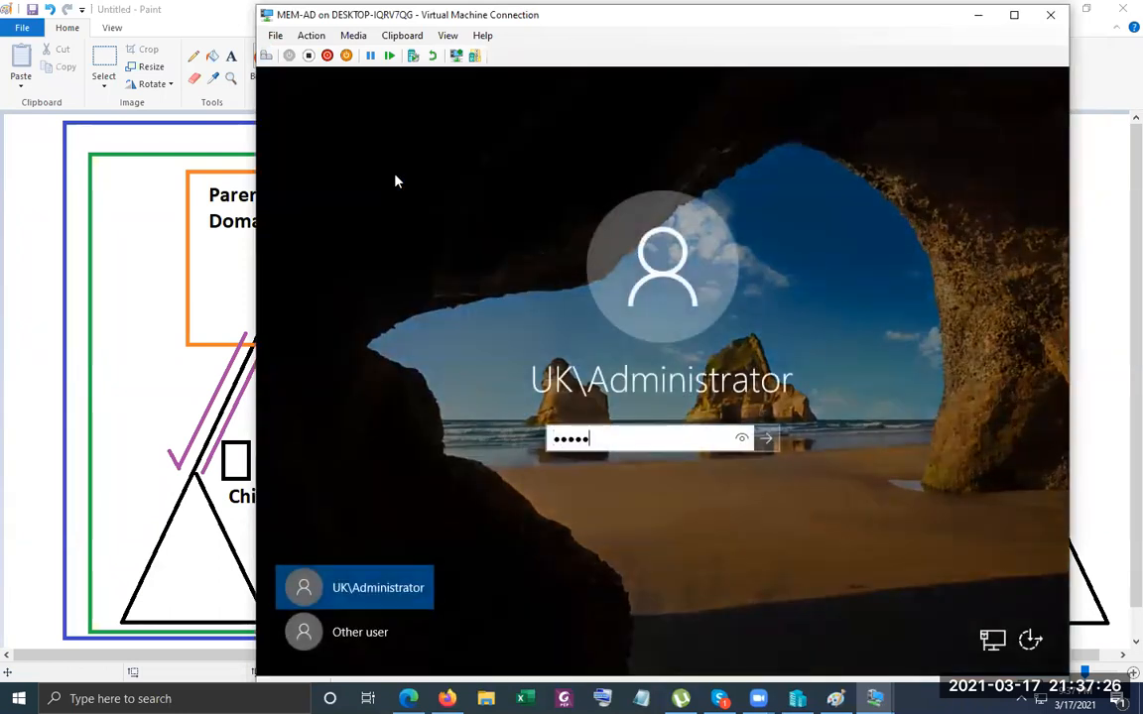
text(d)
key(Return)
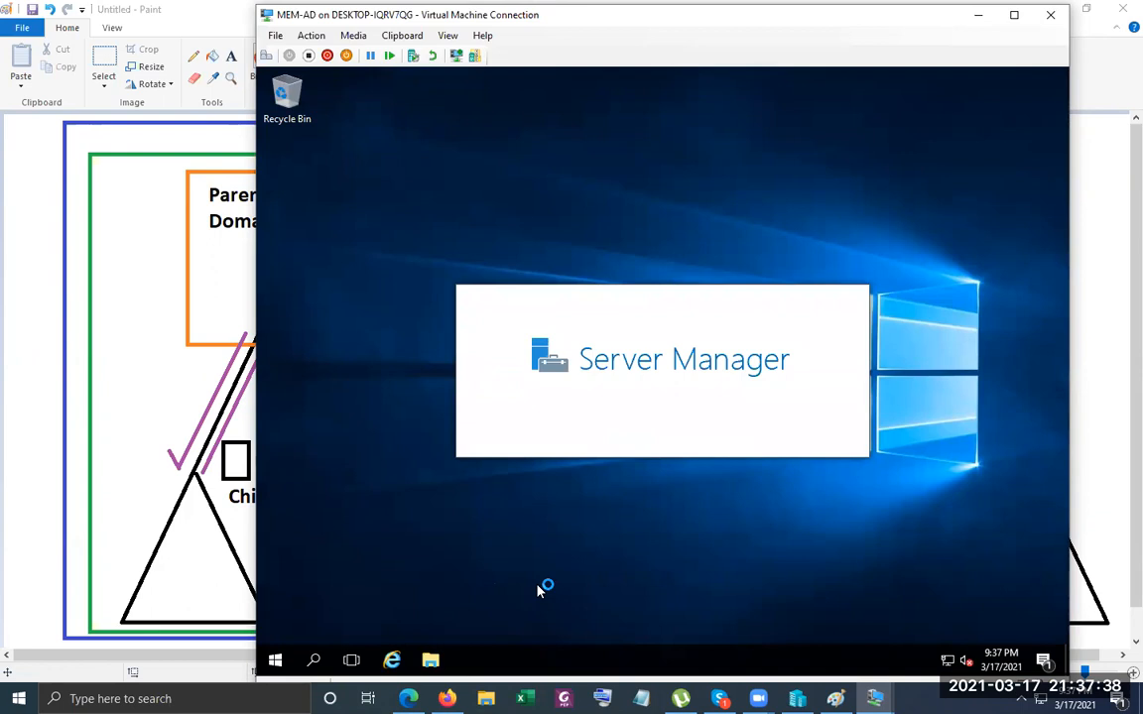
mouse_move(874, 699)
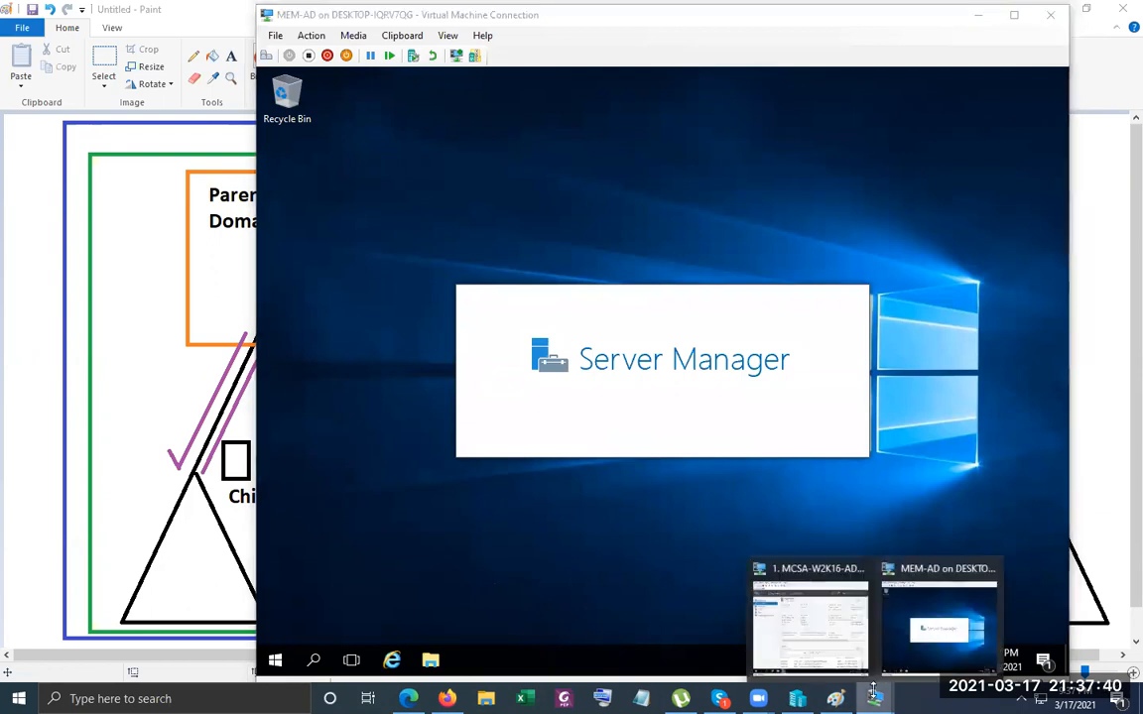
click(793, 654)
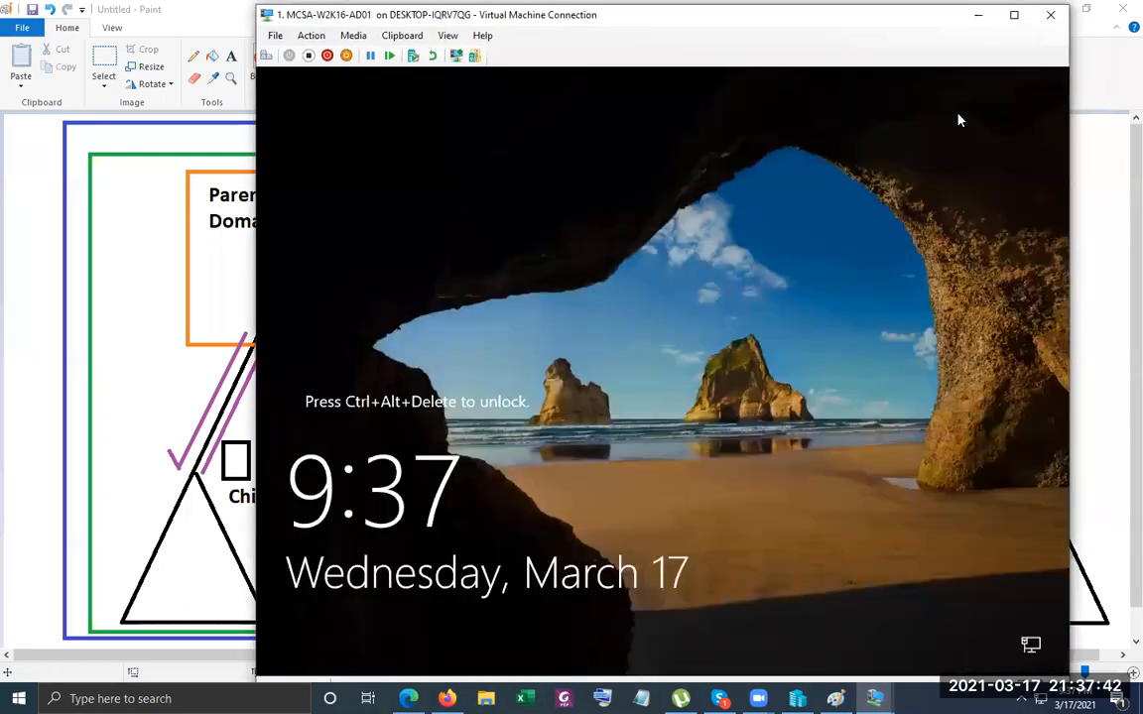
click(266, 56)
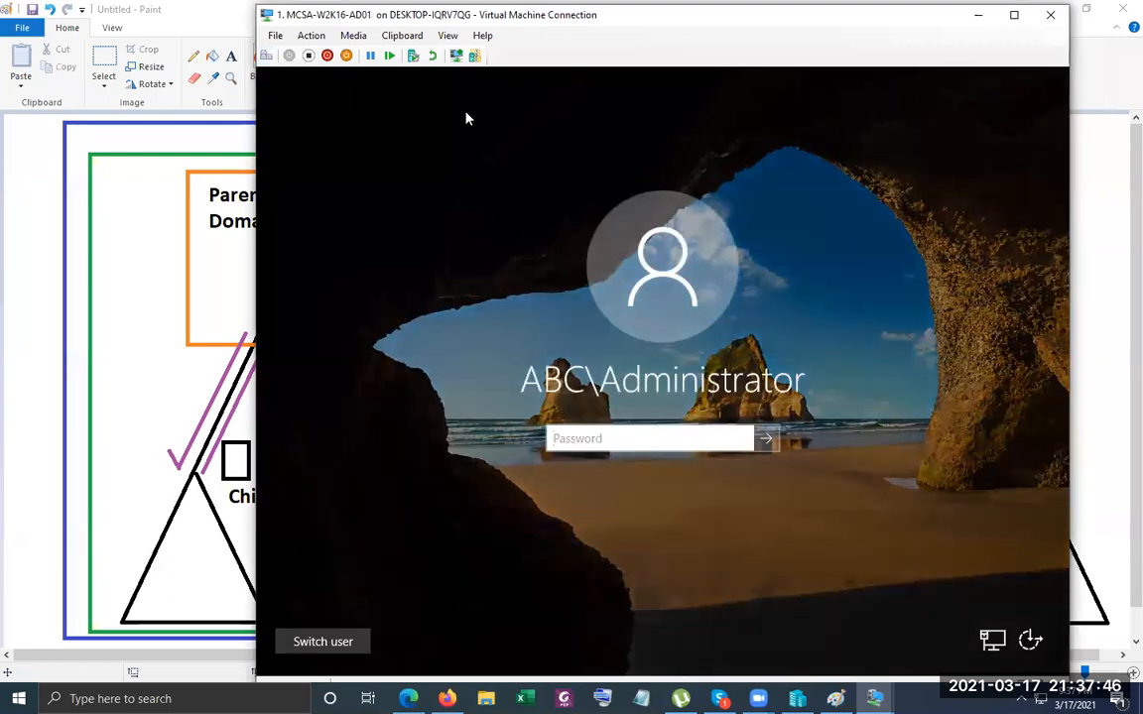
text(••••••••••)
key(Return)
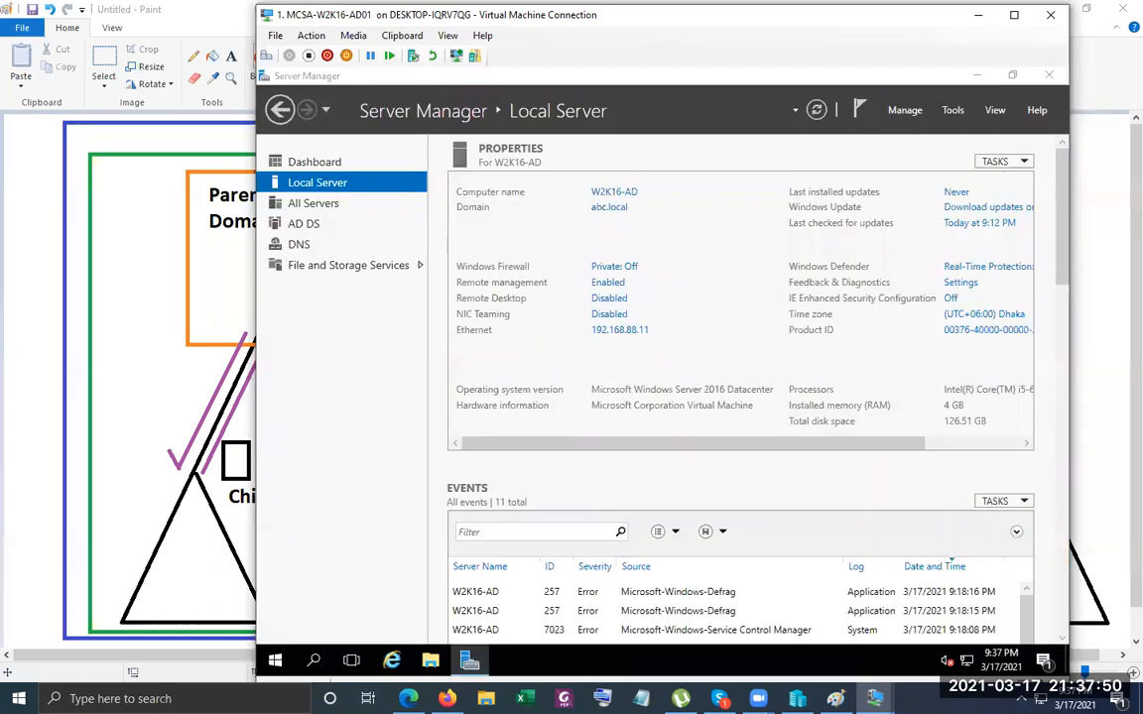
Check abc.local's Trusts tab, confirming uk.abc.local as a transitive child trust both ways.
click(955, 113)
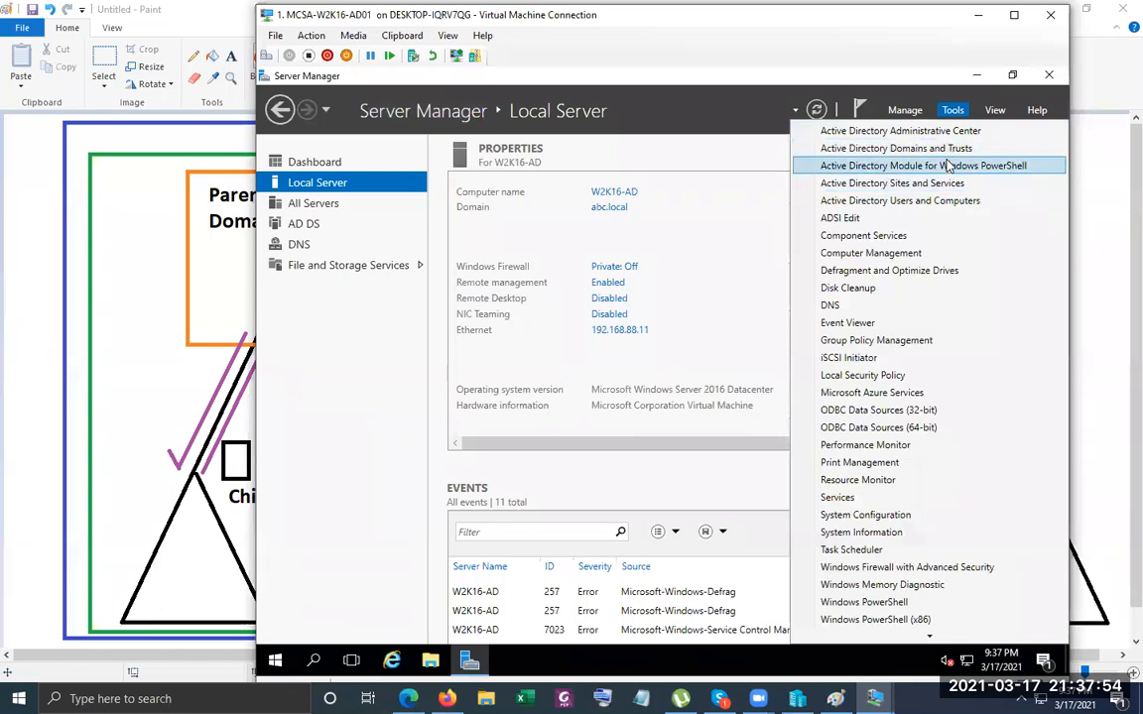
click(938, 148)
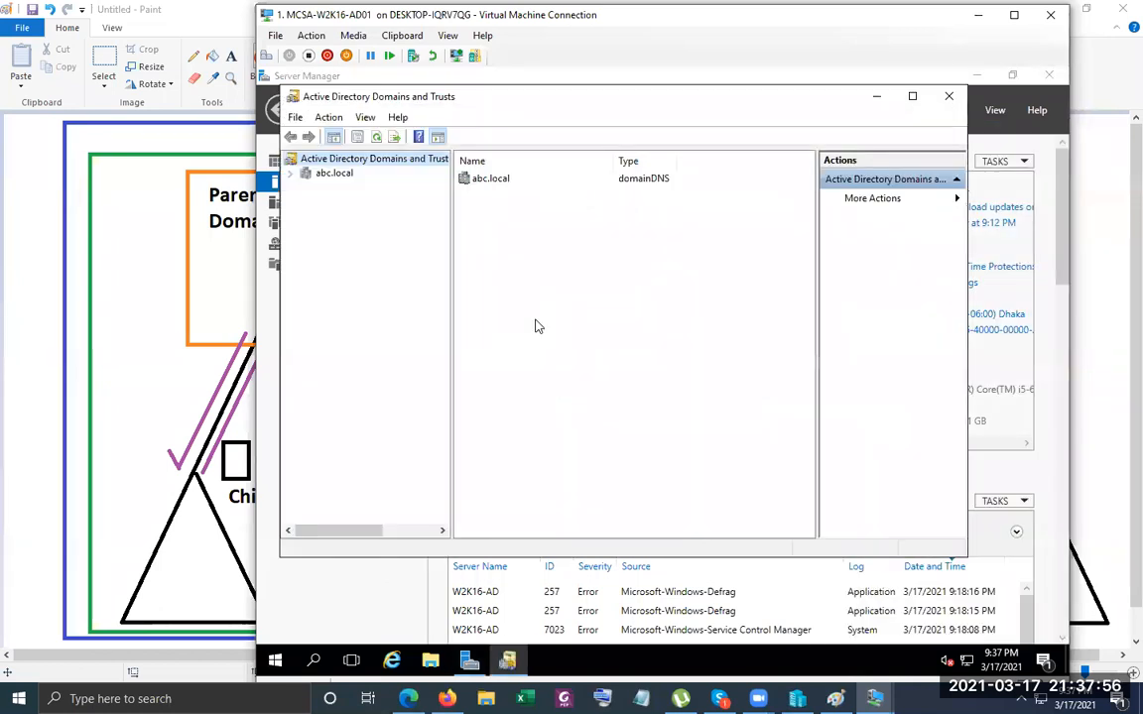
double_click(310, 174)
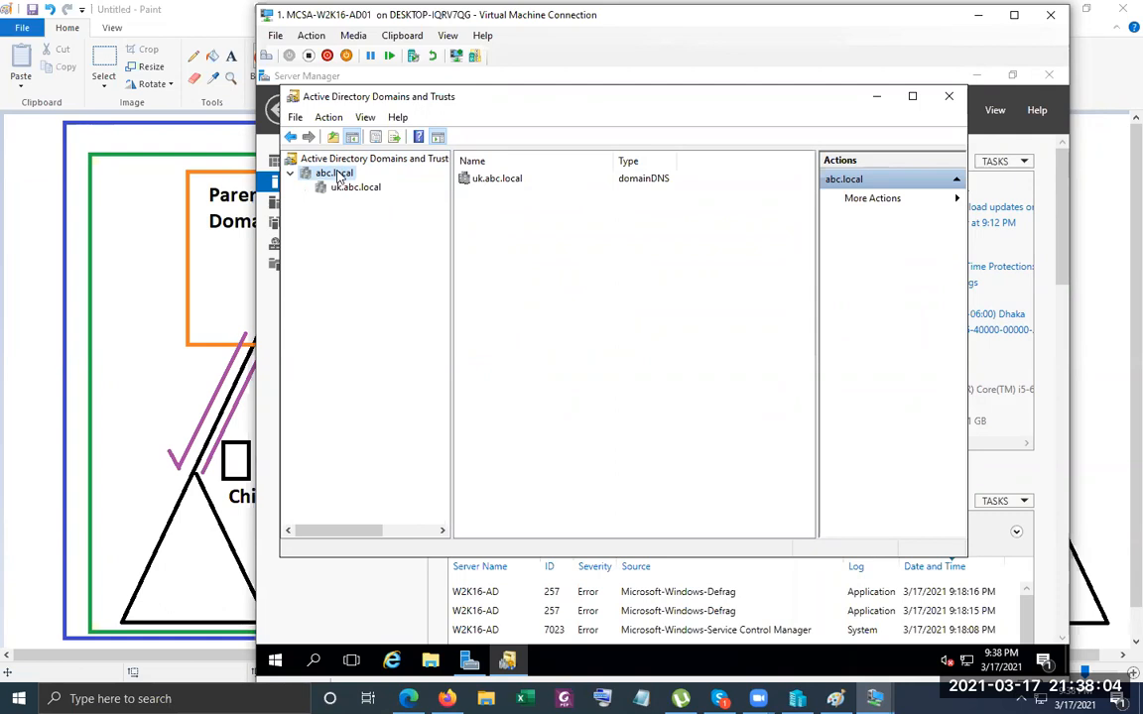
right_click(338, 177)
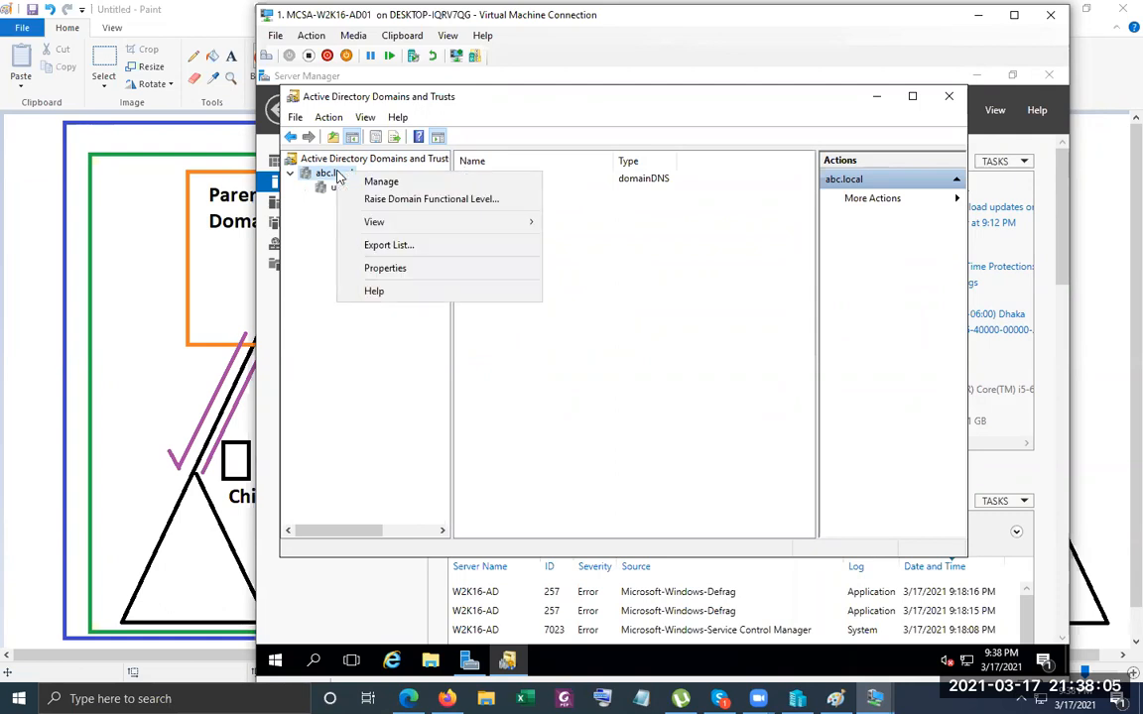
click(426, 268)
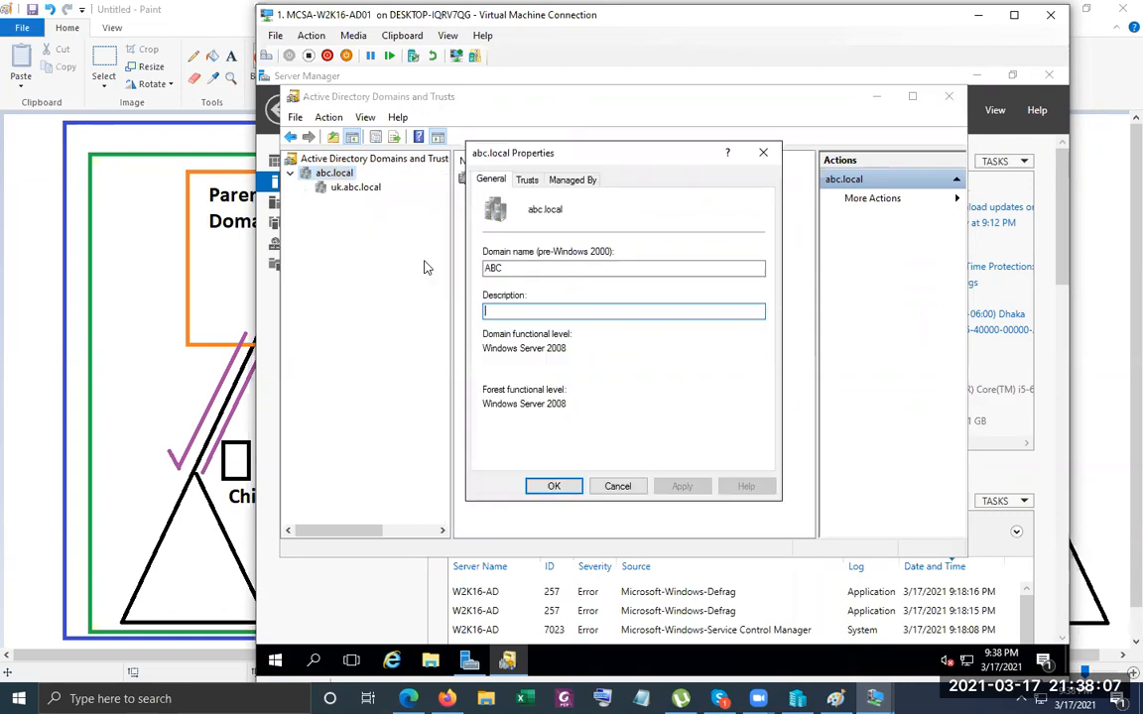
click(527, 181)
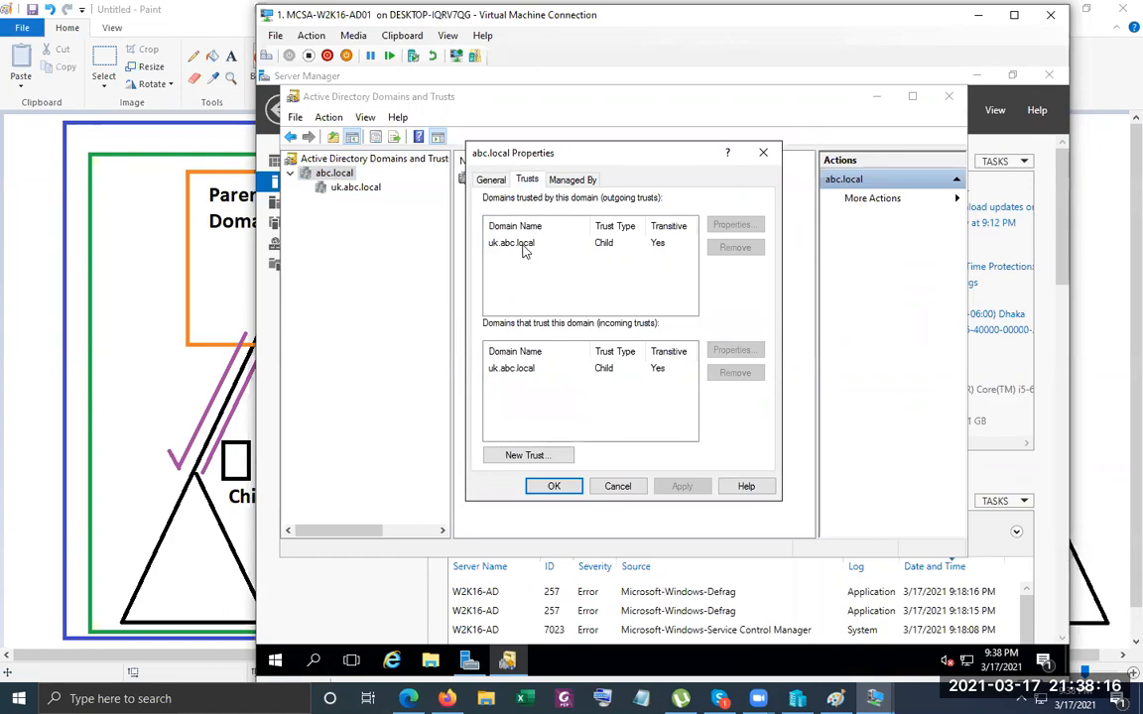
click(525, 248)
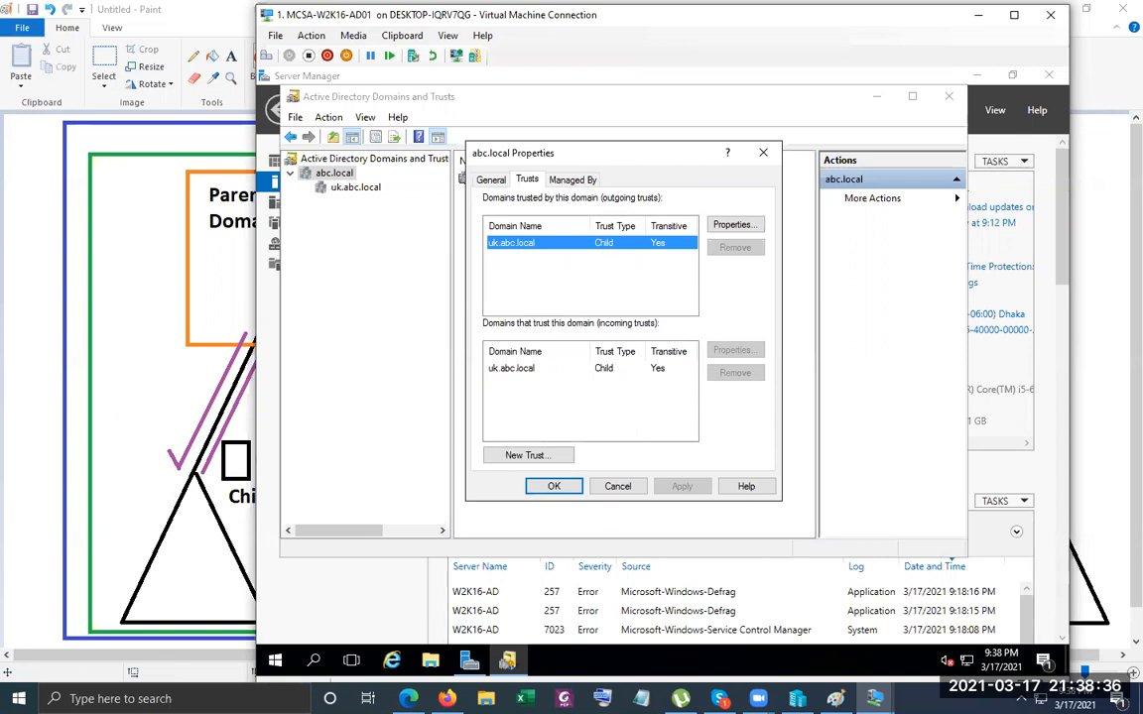
click(875, 698)
On MEM-AD, check uk.abc.local's Trusts tab, confirming the transitive parent trust with abc.local.
click(992, 620)
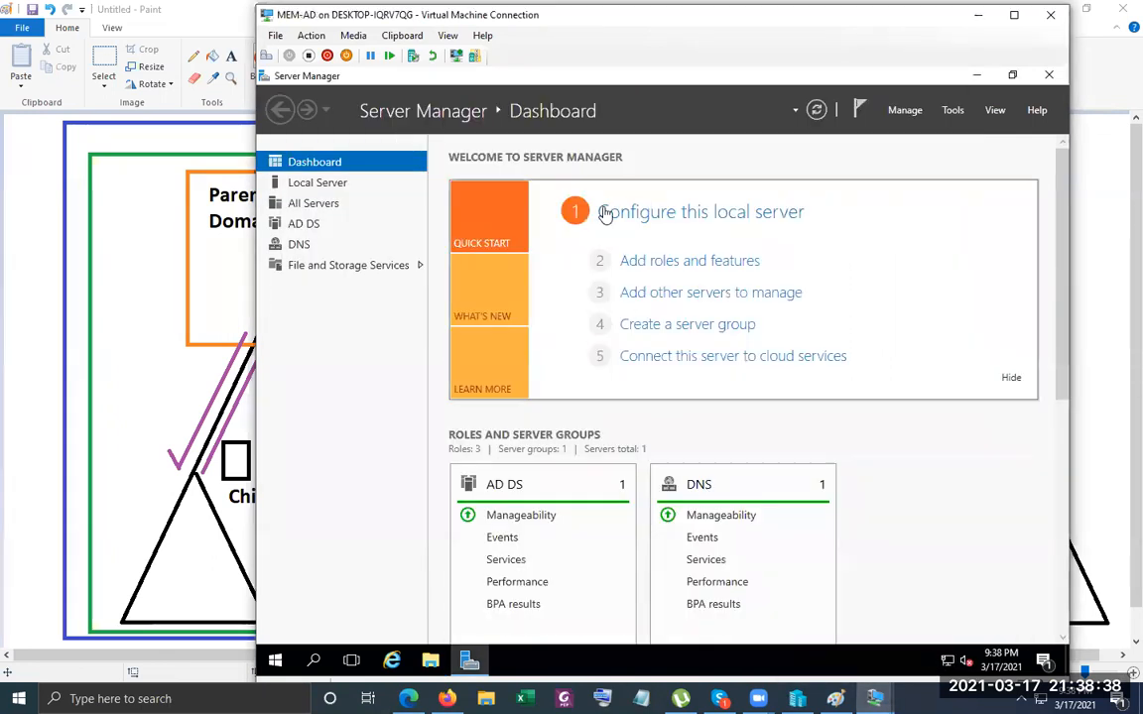
click(948, 113)
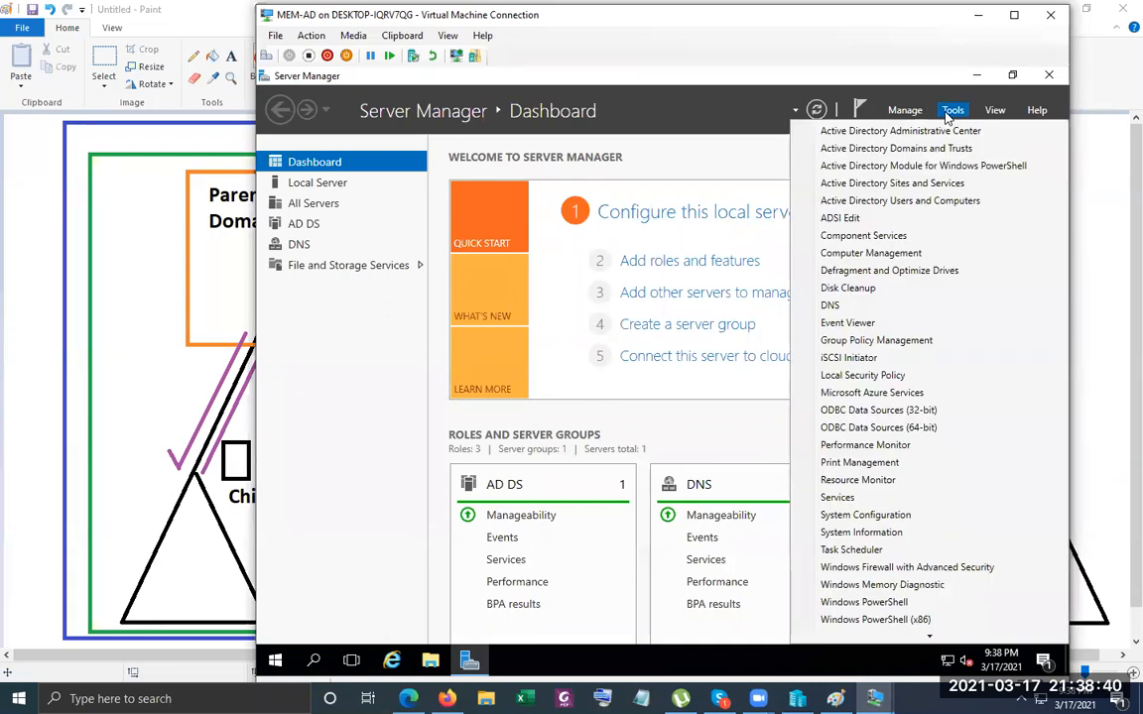
click(927, 149)
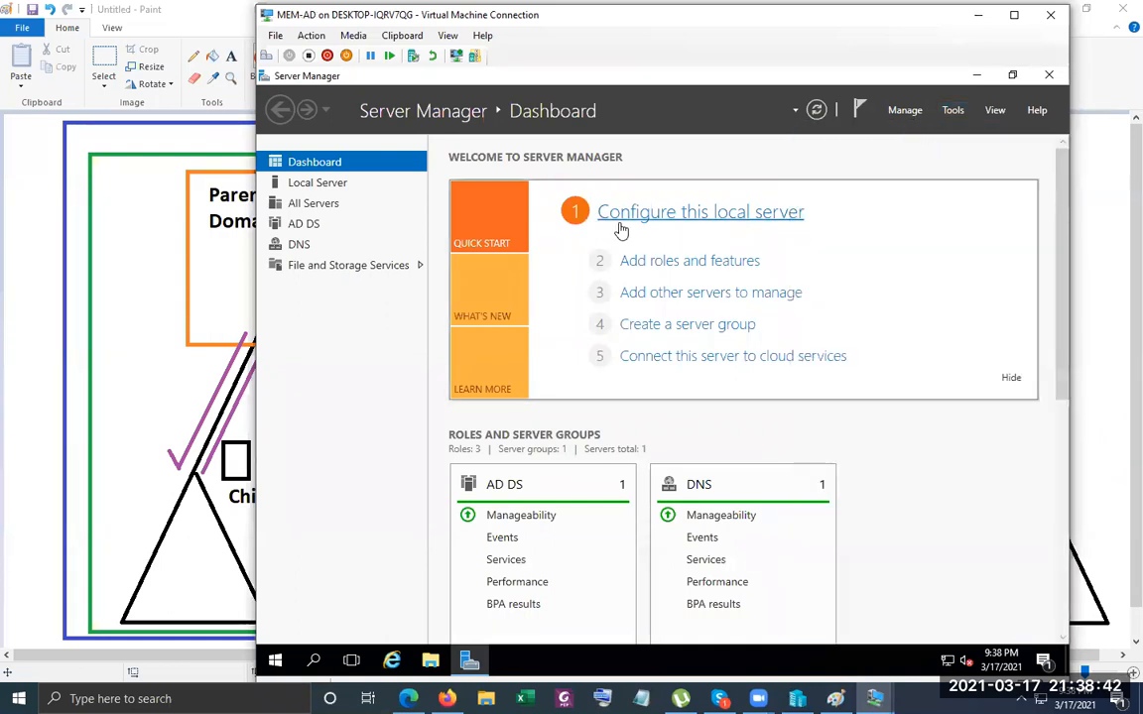
click(345, 177)
double_click(345, 176)
click(343, 188)
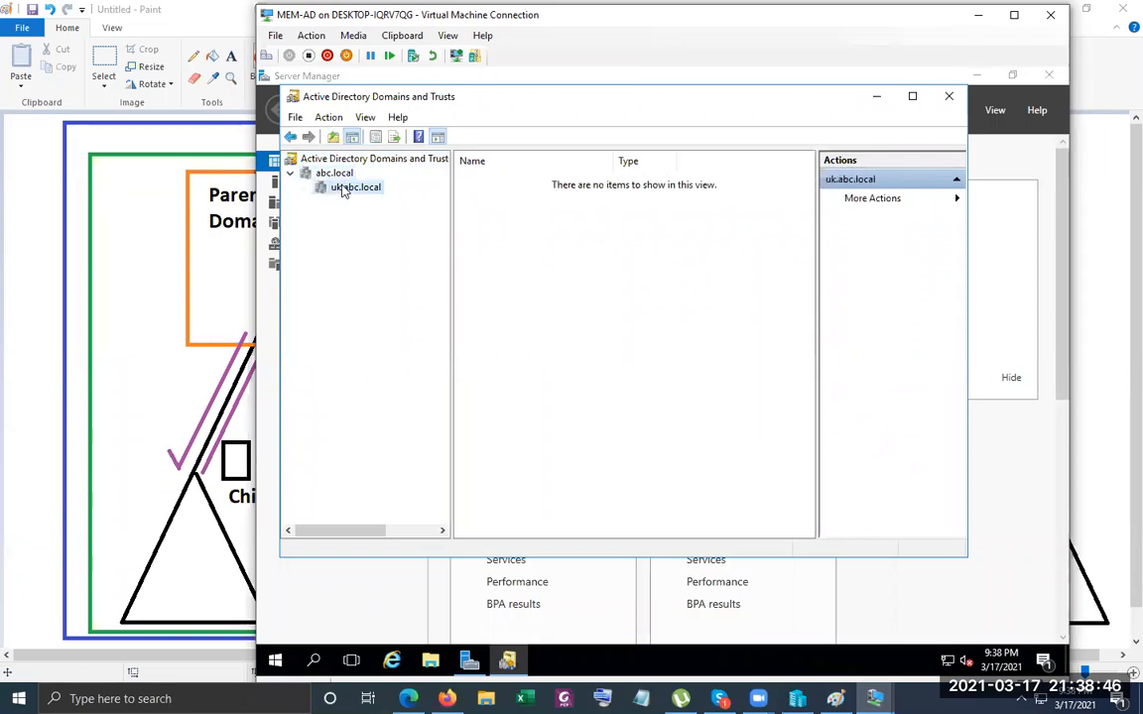
right_click(344, 188)
click(420, 281)
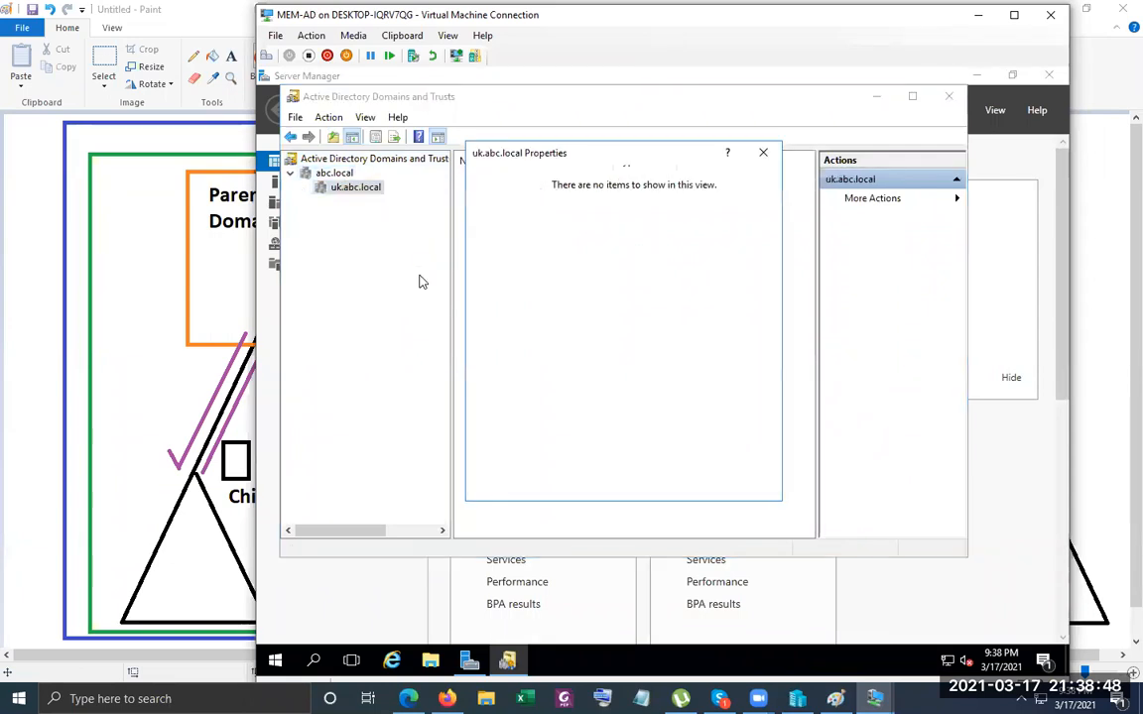
click(527, 180)
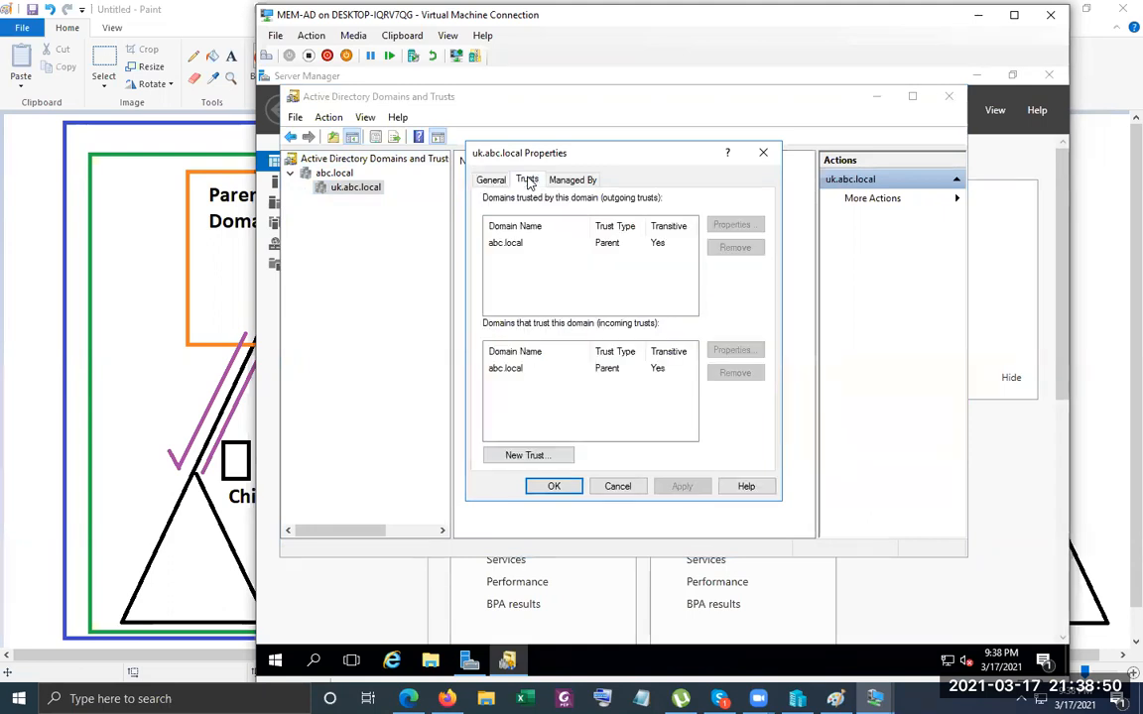
click(608, 248)
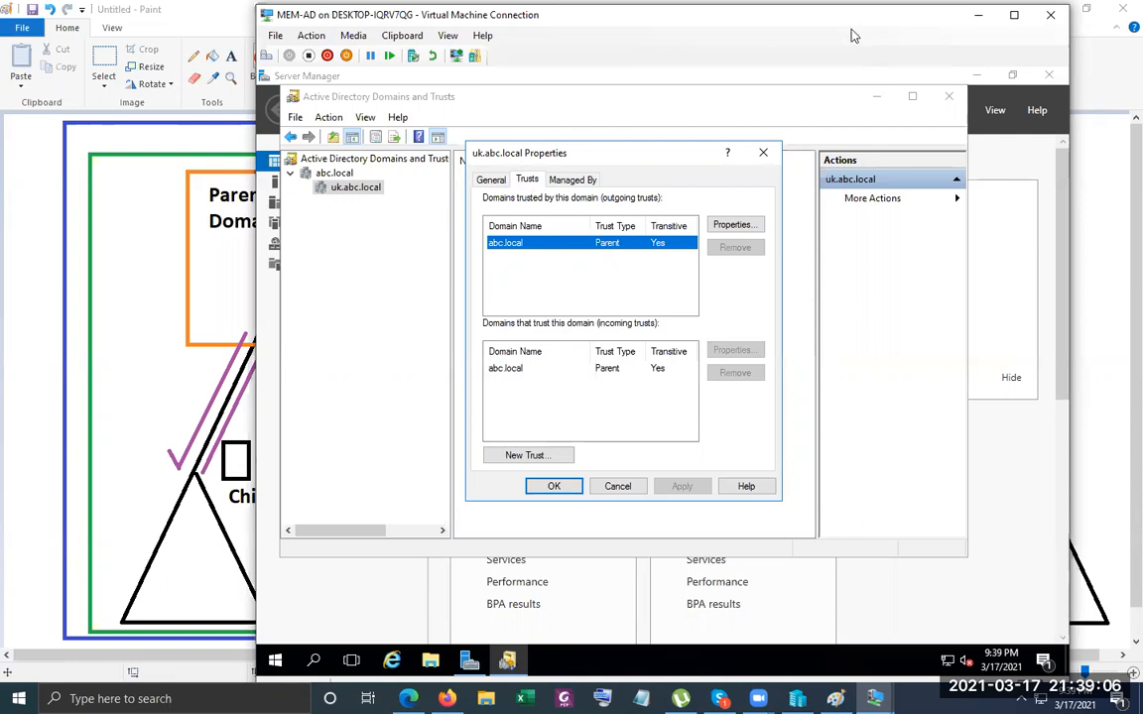
Move the VM windows aside and return to the Paint forest diagram.
drag(851, 36, 774, 125)
click(718, 56)
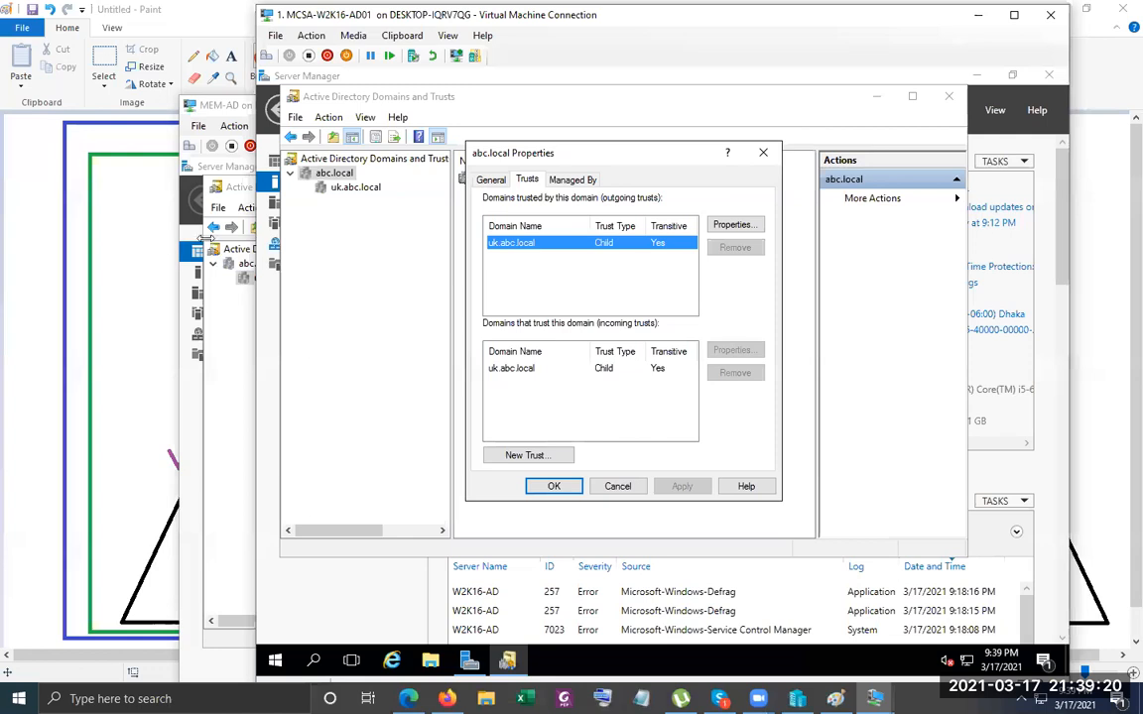
click(16, 243)
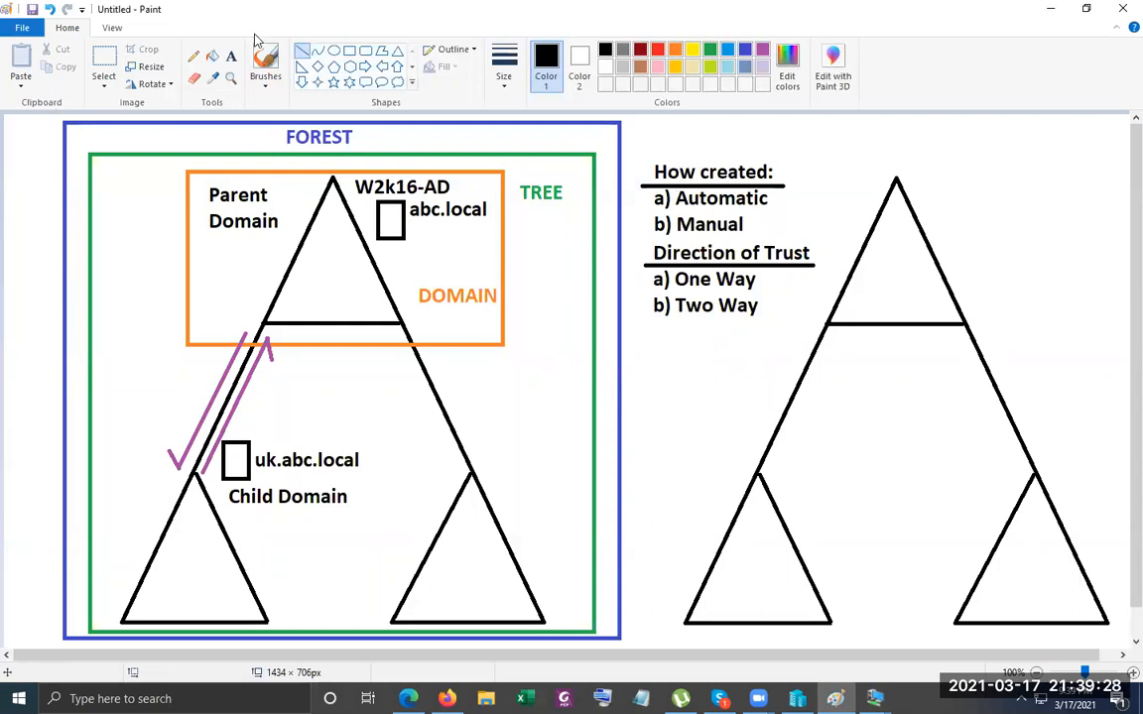
Add a text note left of Parent Domain reading 'a=b', 'b=c', 'a=c' on three lines.
click(227, 56)
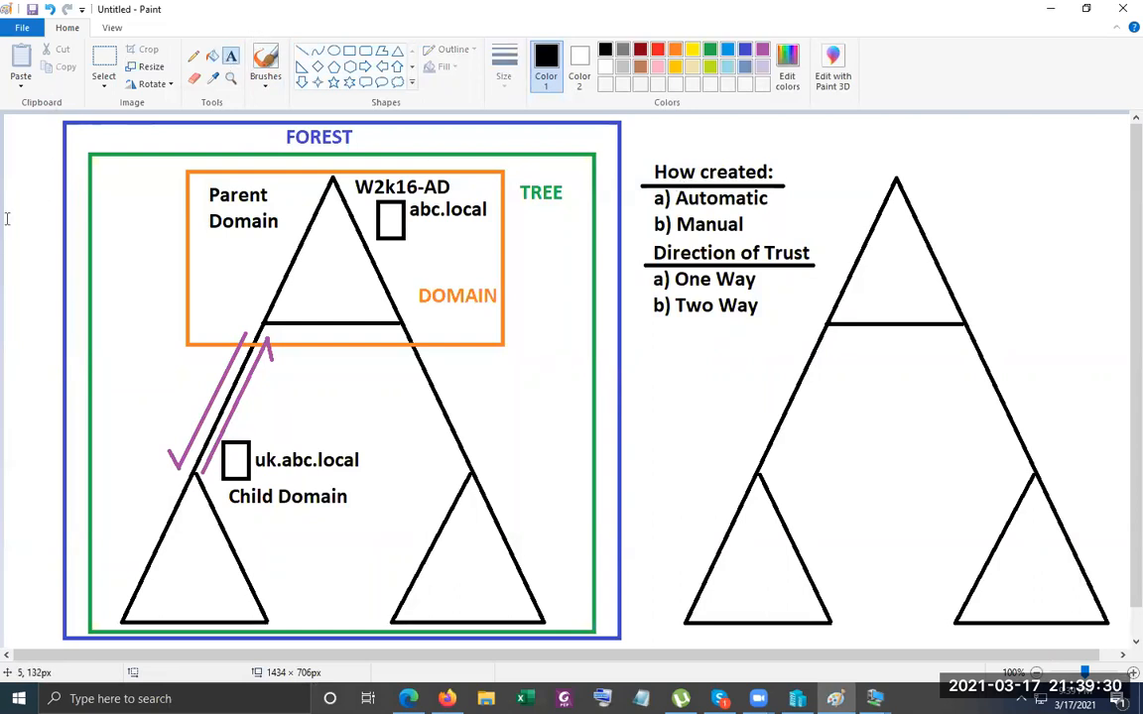
drag(6, 202, 231, 230)
text(ab)
key(BackSpace)
text(=b)
key(Return)
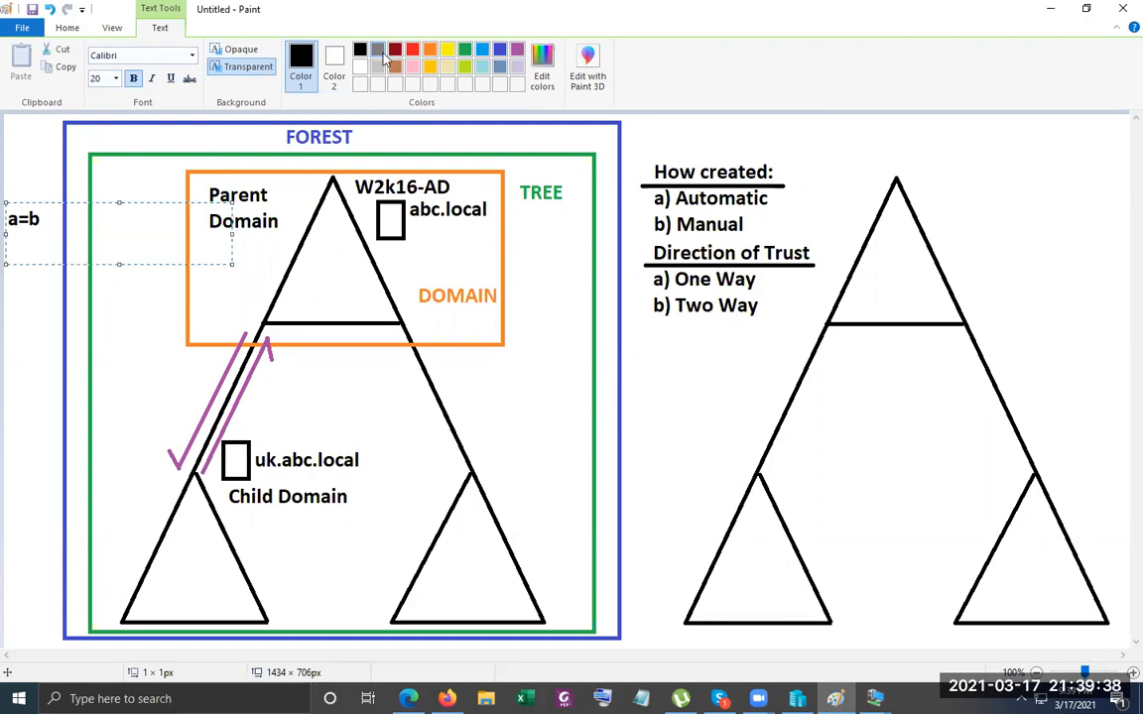
text(b=c)
key(Return)
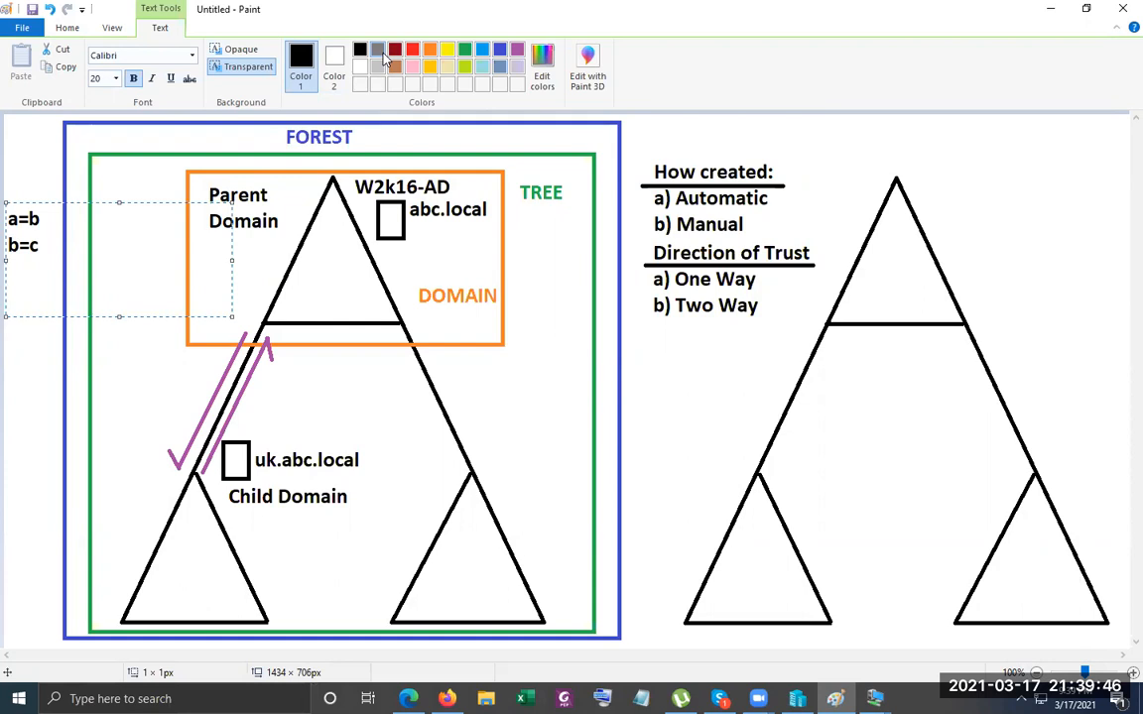
text(a=c)
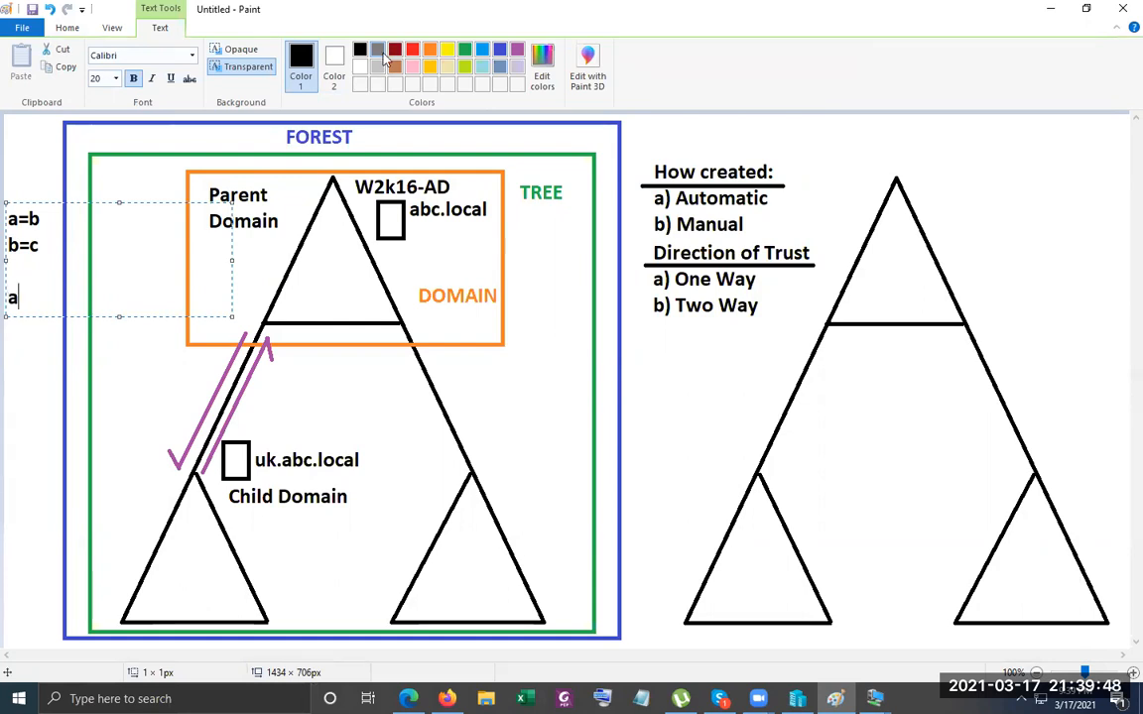
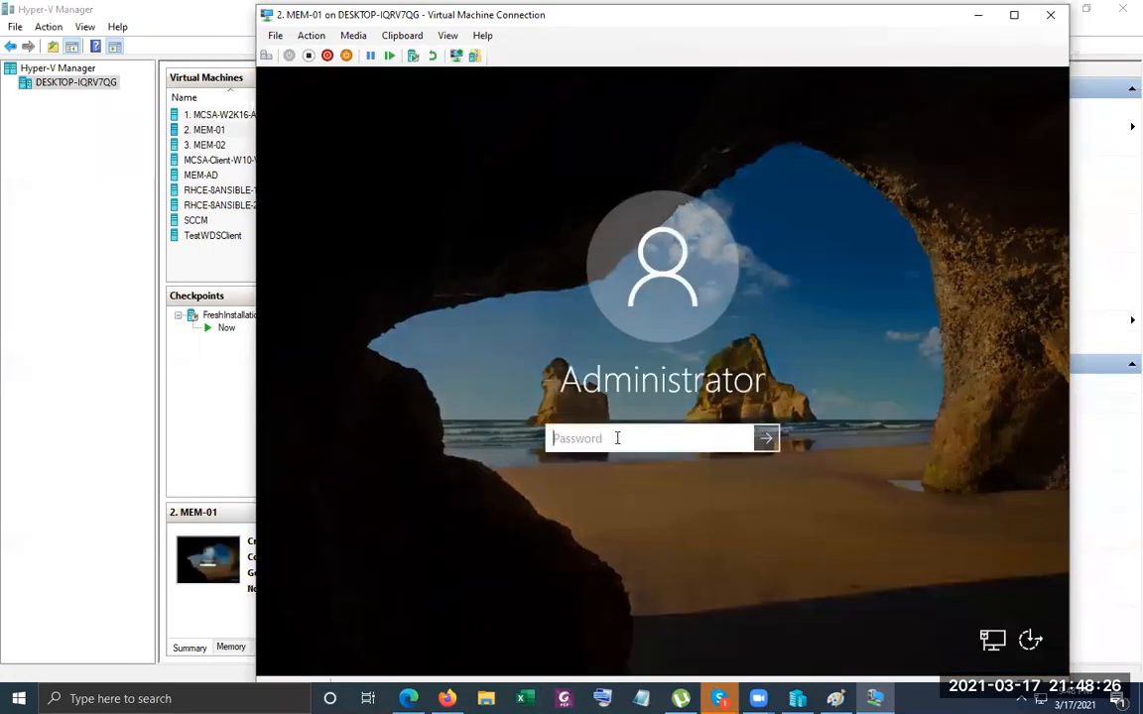
Sign in to MEM-01 with the Administrator password and bring up the host's notification panel.
text(********)
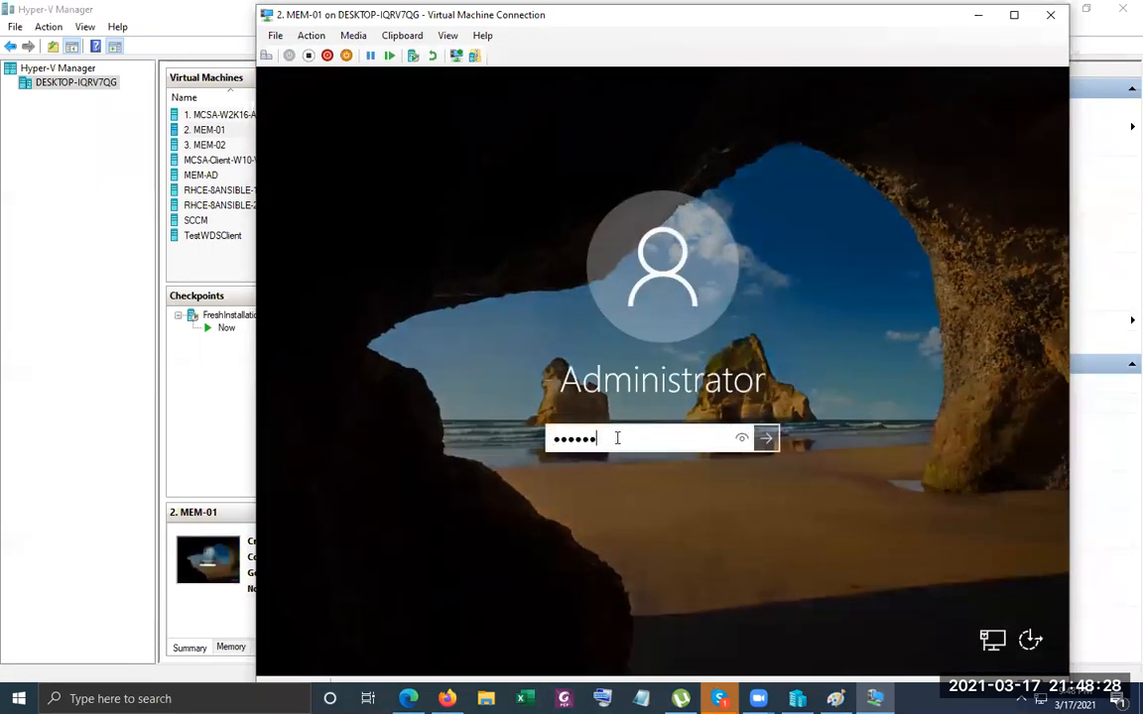
key(Return)
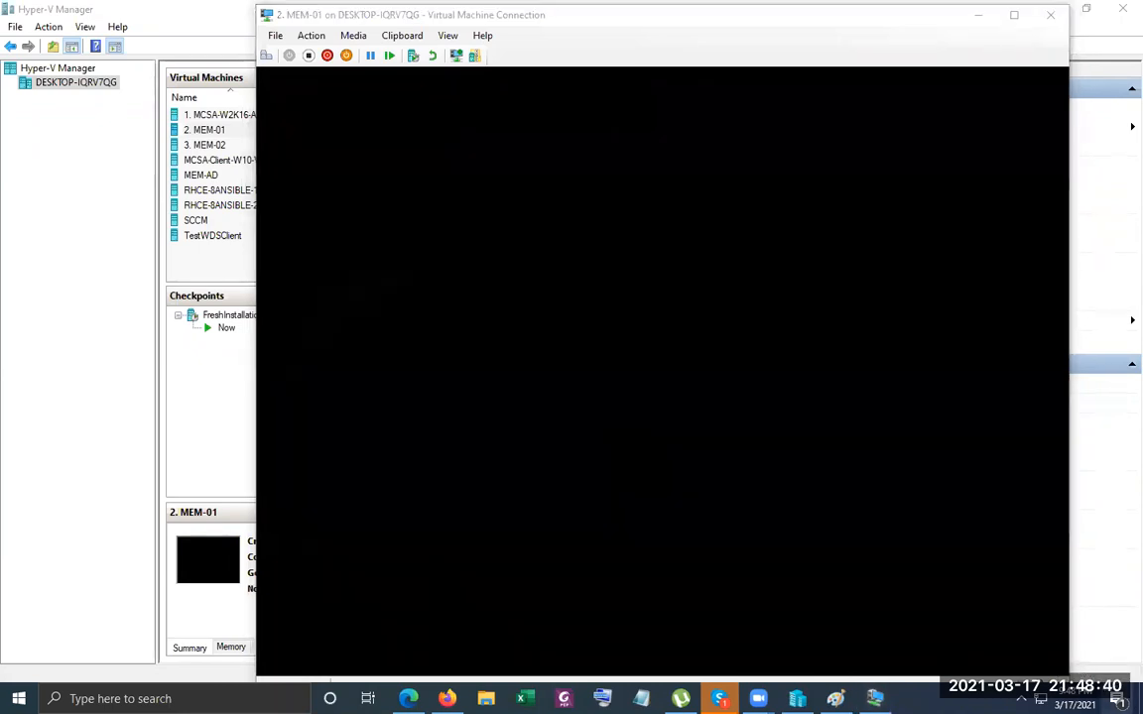
click(1117, 699)
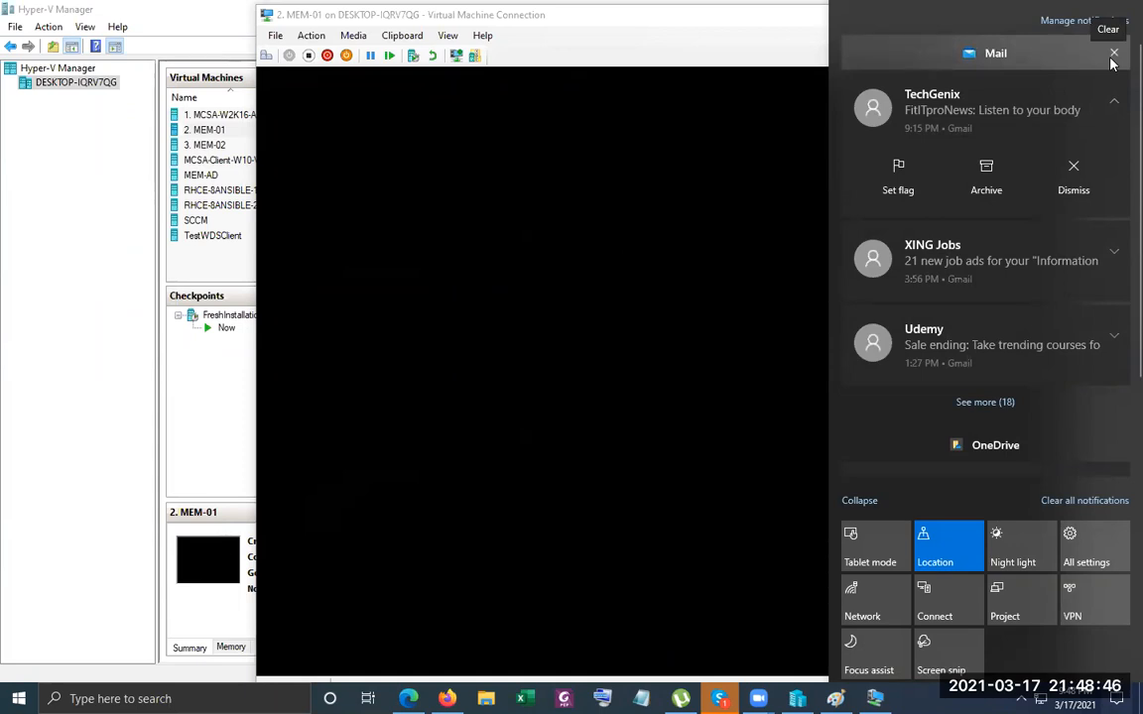
Clear the Mail and OneDrive notifications and close the Action Center.
click(1110, 58)
click(1111, 57)
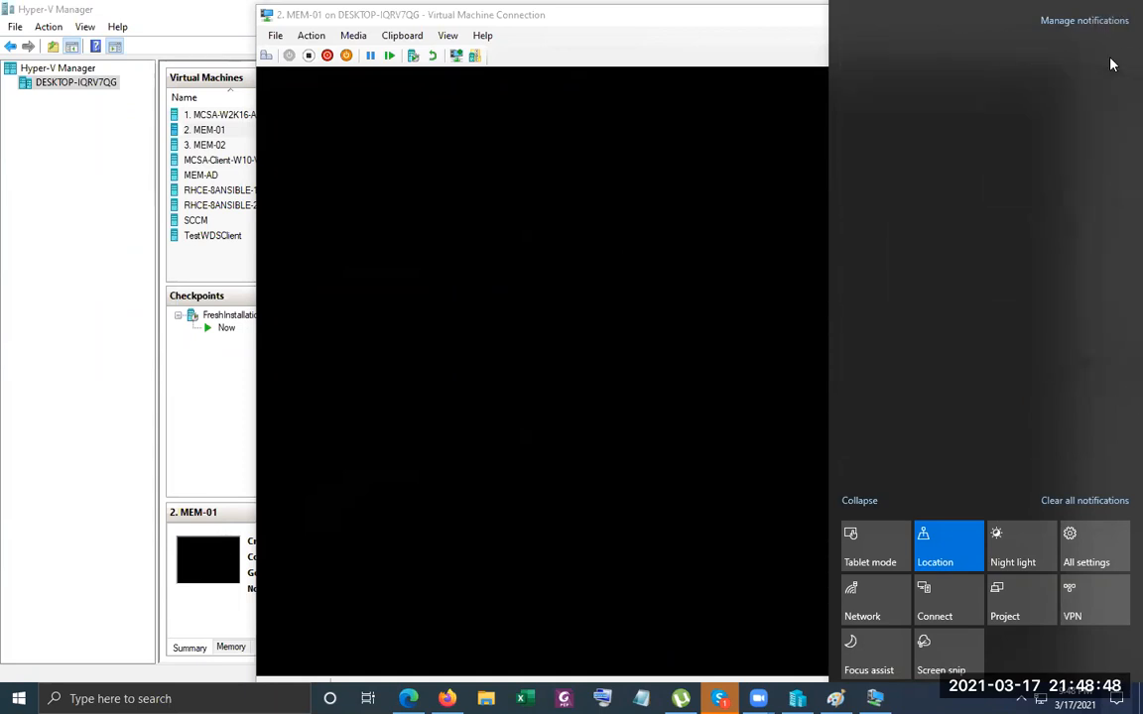
click(645, 108)
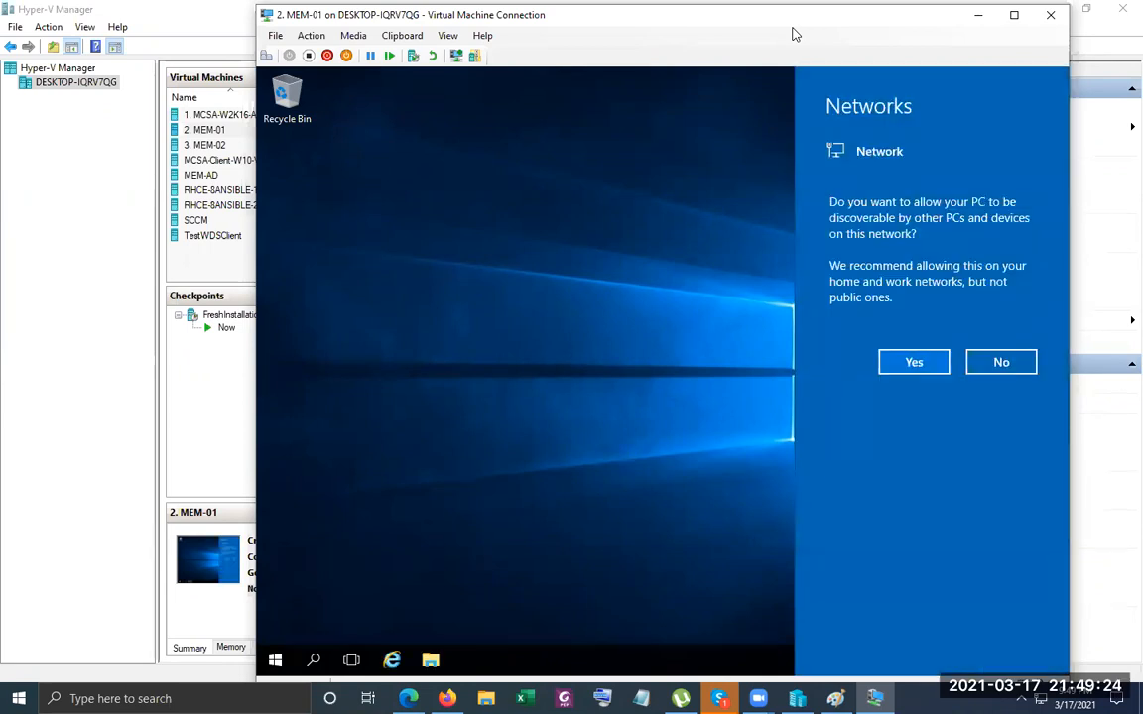
Dismiss the network discovery prompt and open MEM-01's Network and Sharing Center.
click(914, 363)
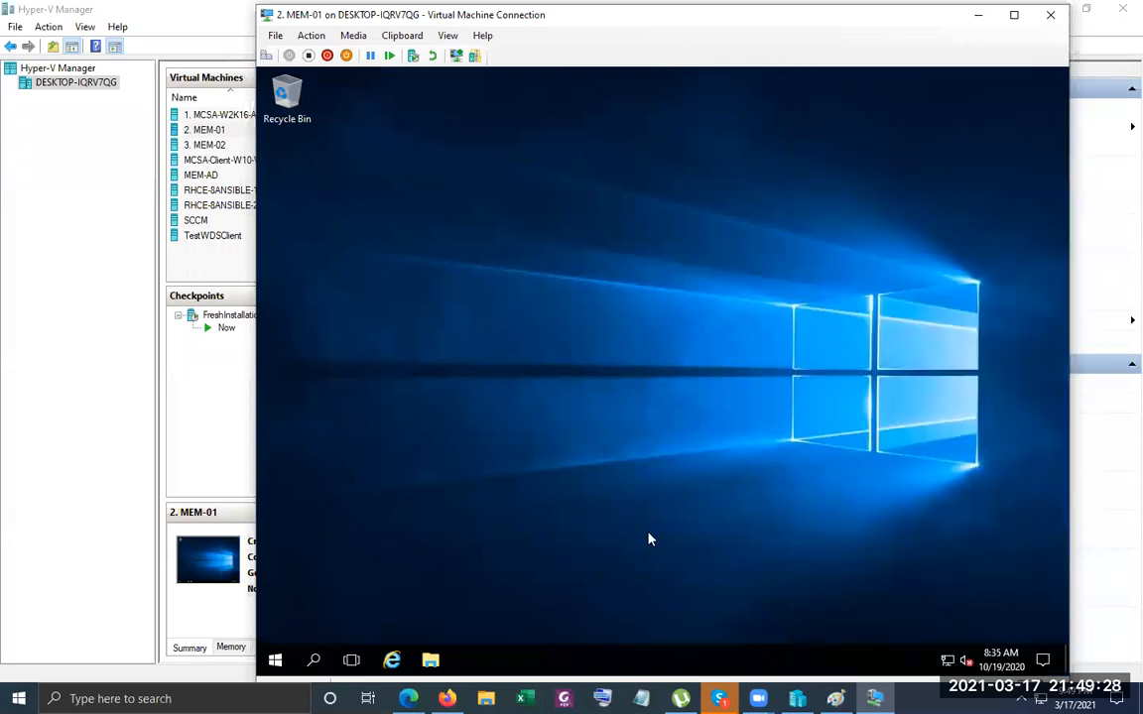
right_click(947, 659)
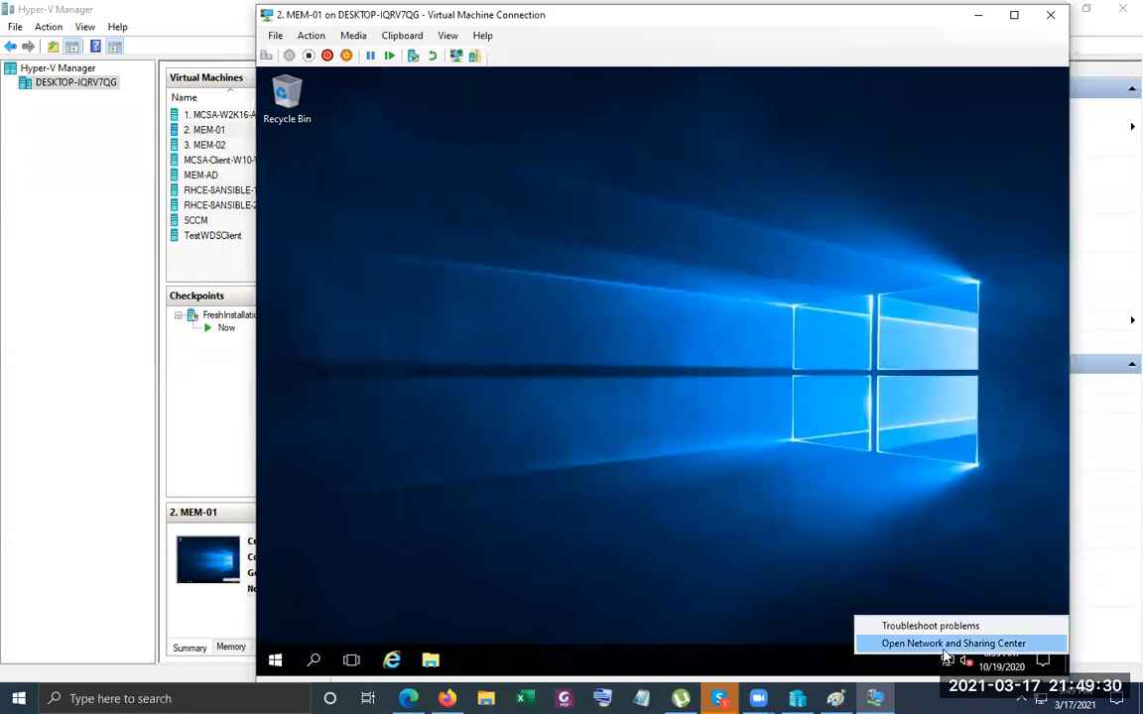
click(710, 490)
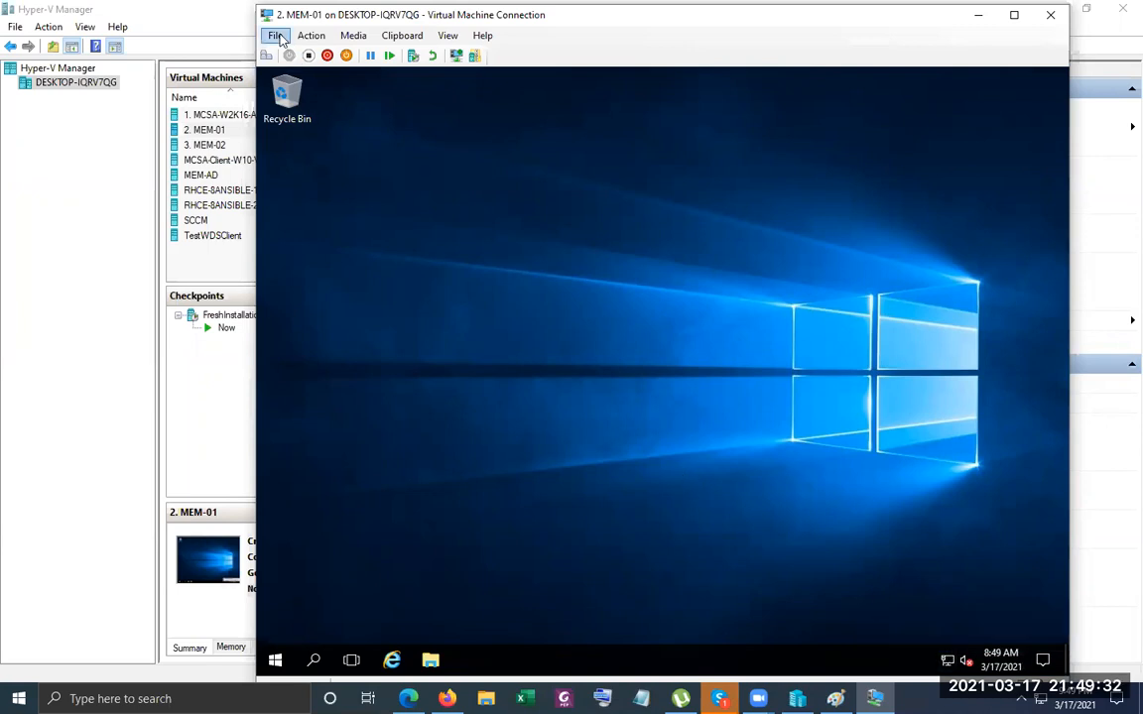
Confirm in the VM settings that MEM-01's network adapter uses the BR-EX switch.
click(277, 35)
click(277, 37)
click(276, 37)
click(296, 53)
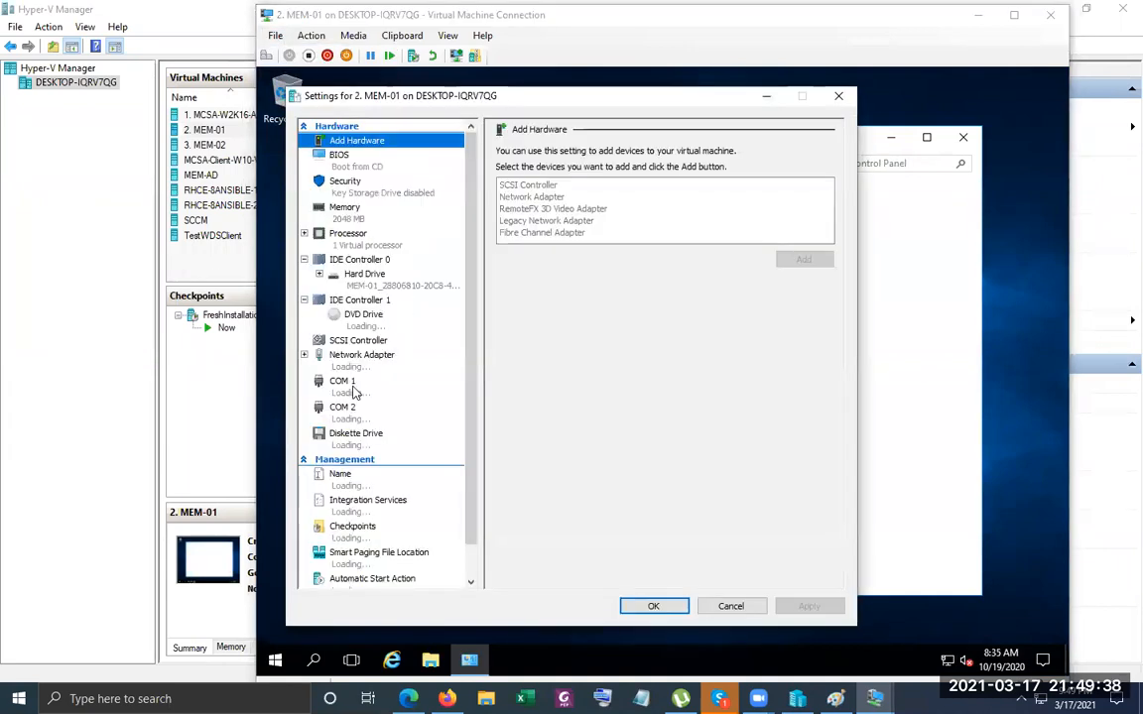
click(372, 359)
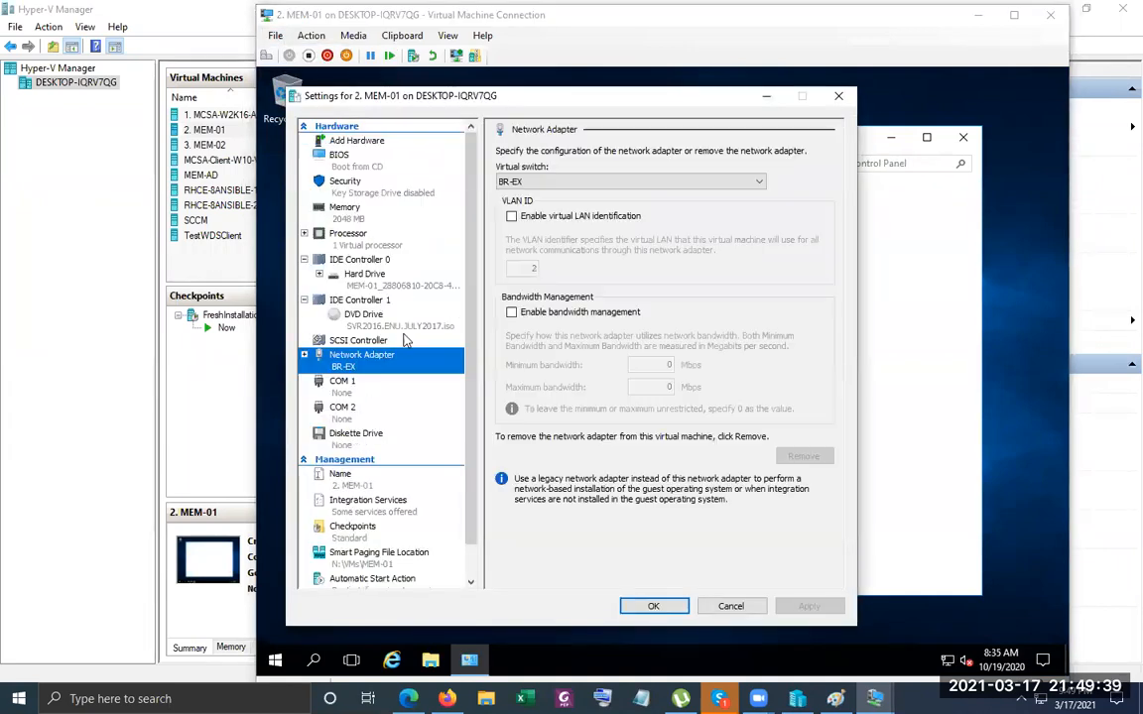
click(838, 96)
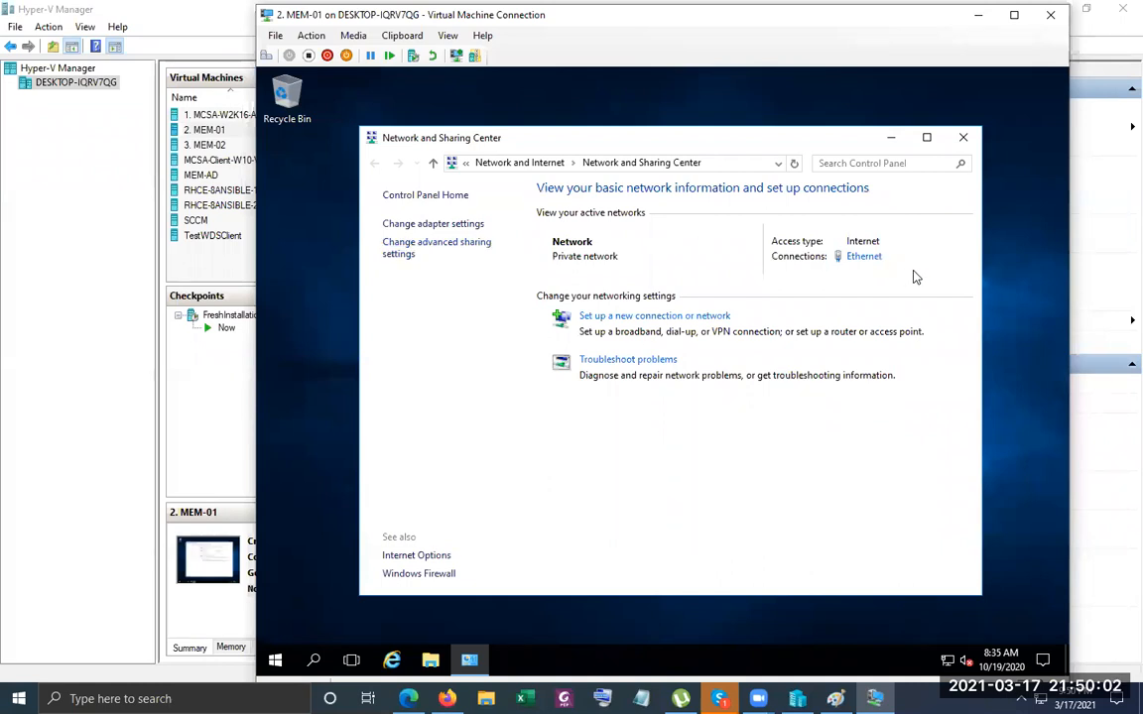
Turn Windows Firewall off for private and public networks and close the firewall window.
click(417, 578)
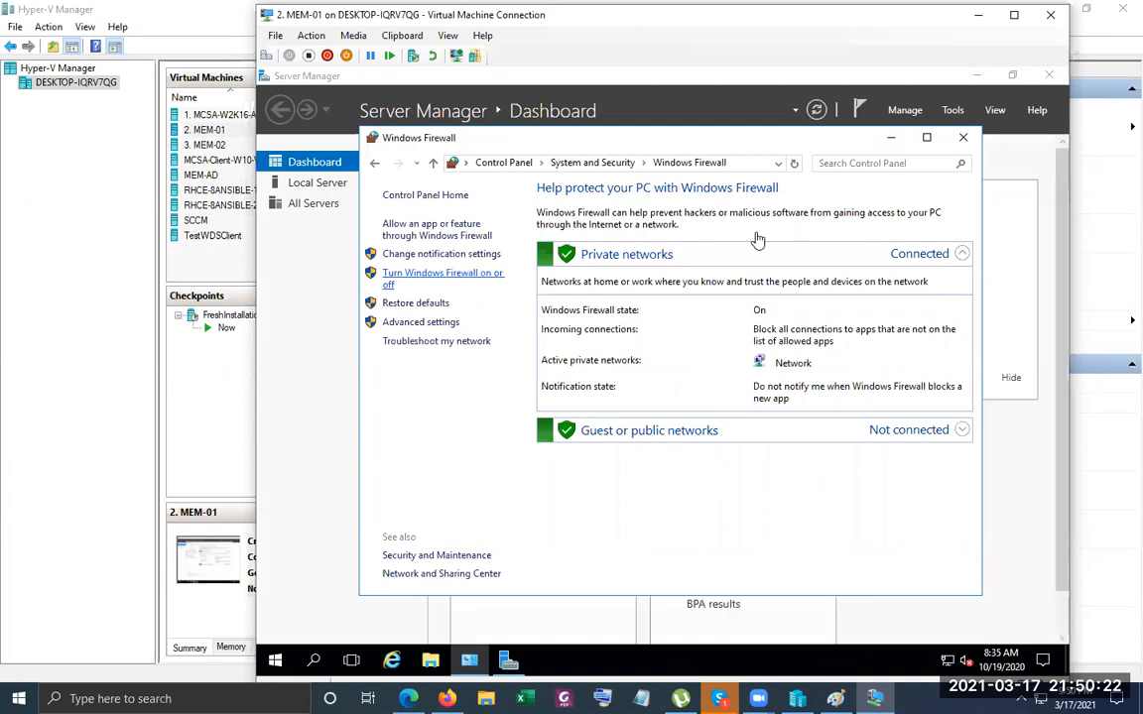
click(445, 280)
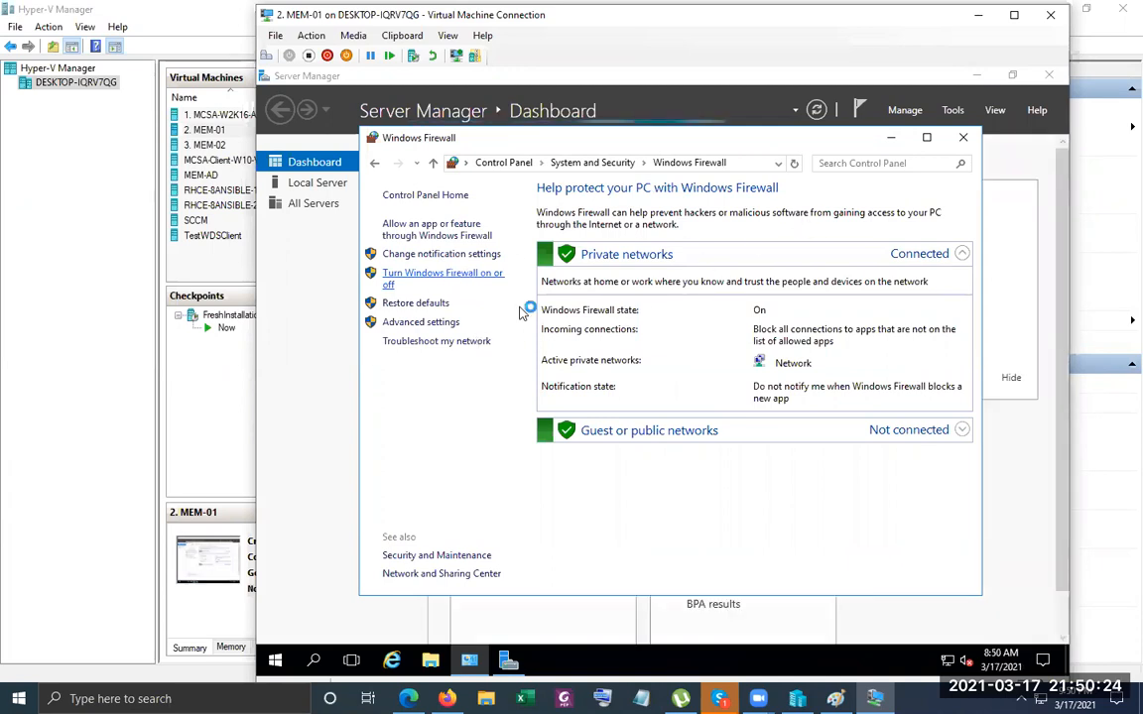
click(521, 310)
click(544, 406)
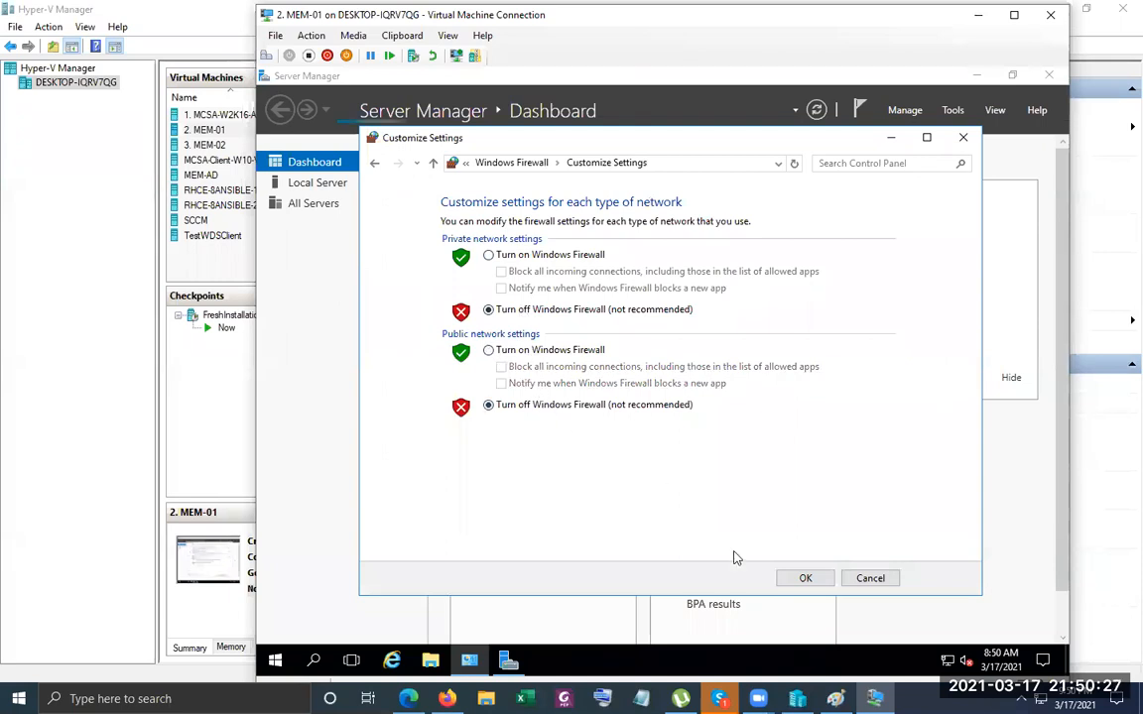
click(805, 578)
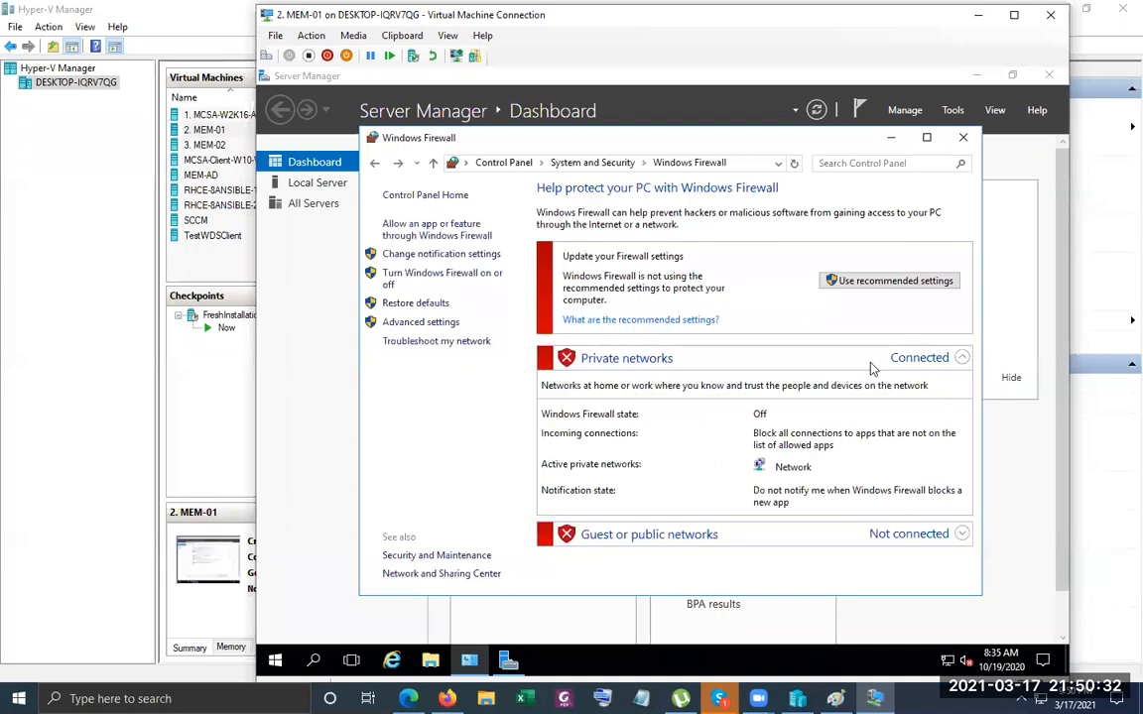
click(950, 132)
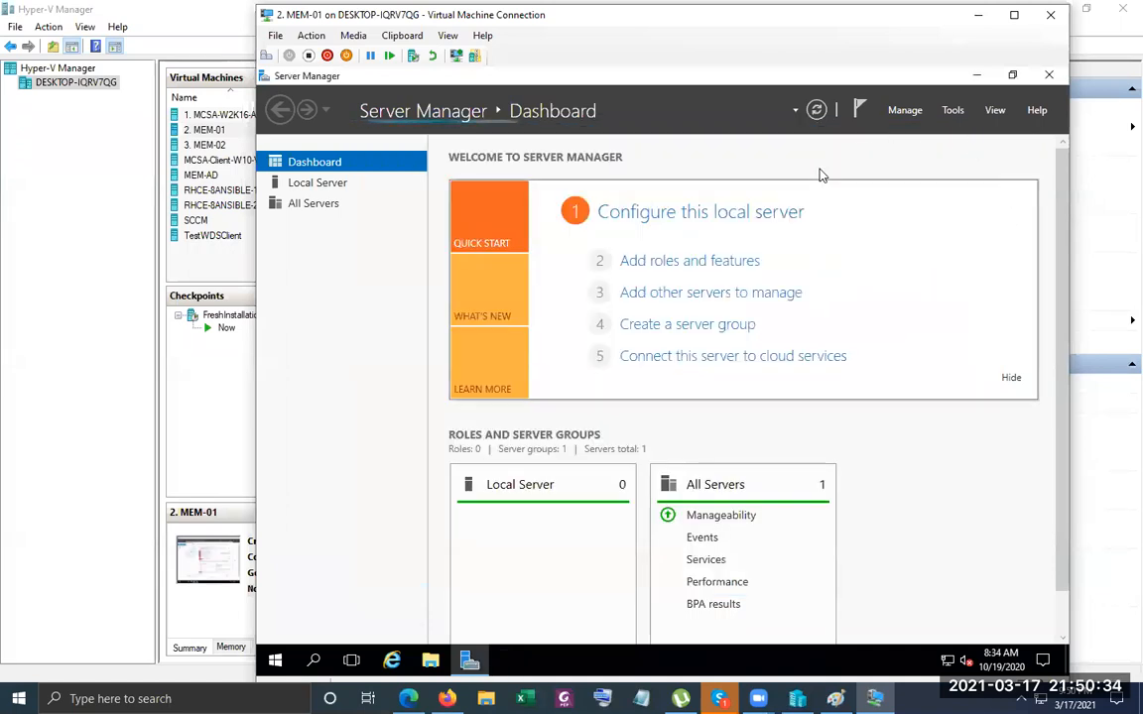
View the Local Server properties, checking the computer name WIN-LK922EKKSIV in WORKGROUP without changing it.
click(315, 183)
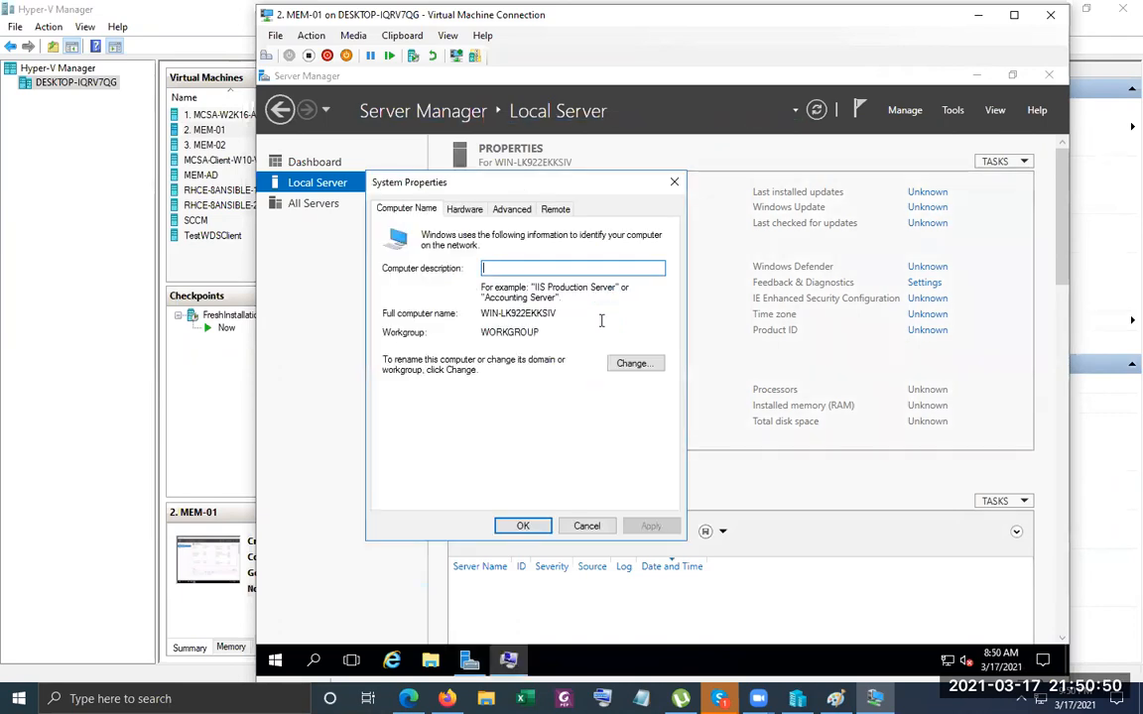
click(623, 364)
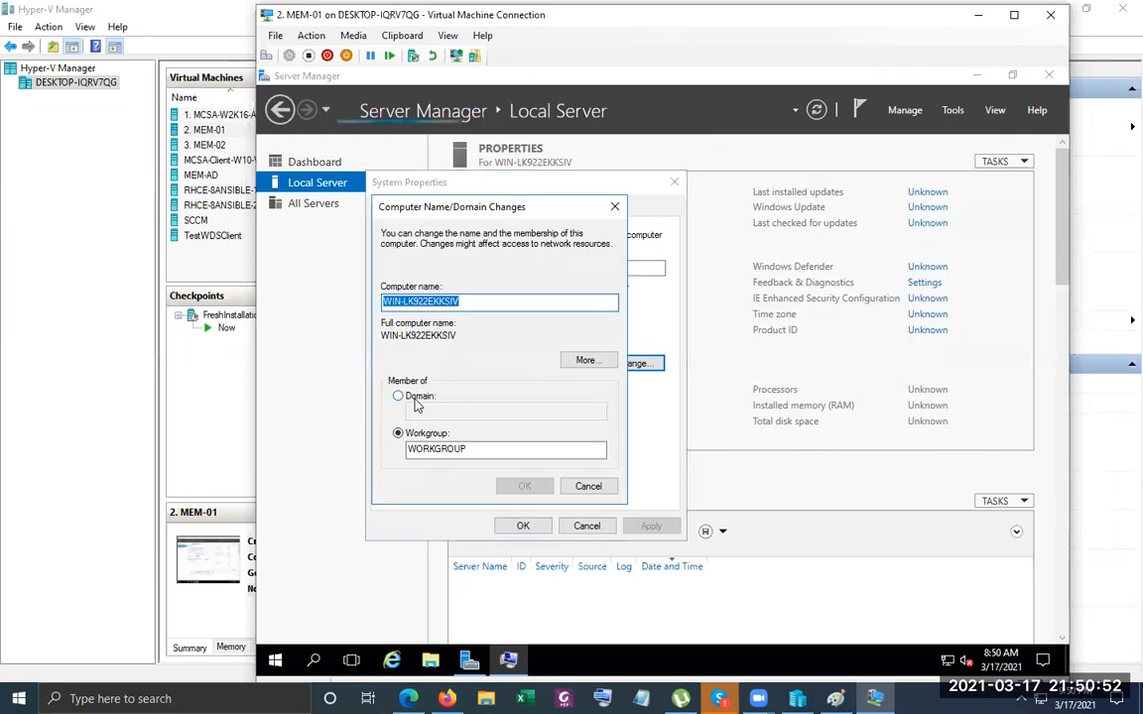
click(589, 487)
key(Escape)
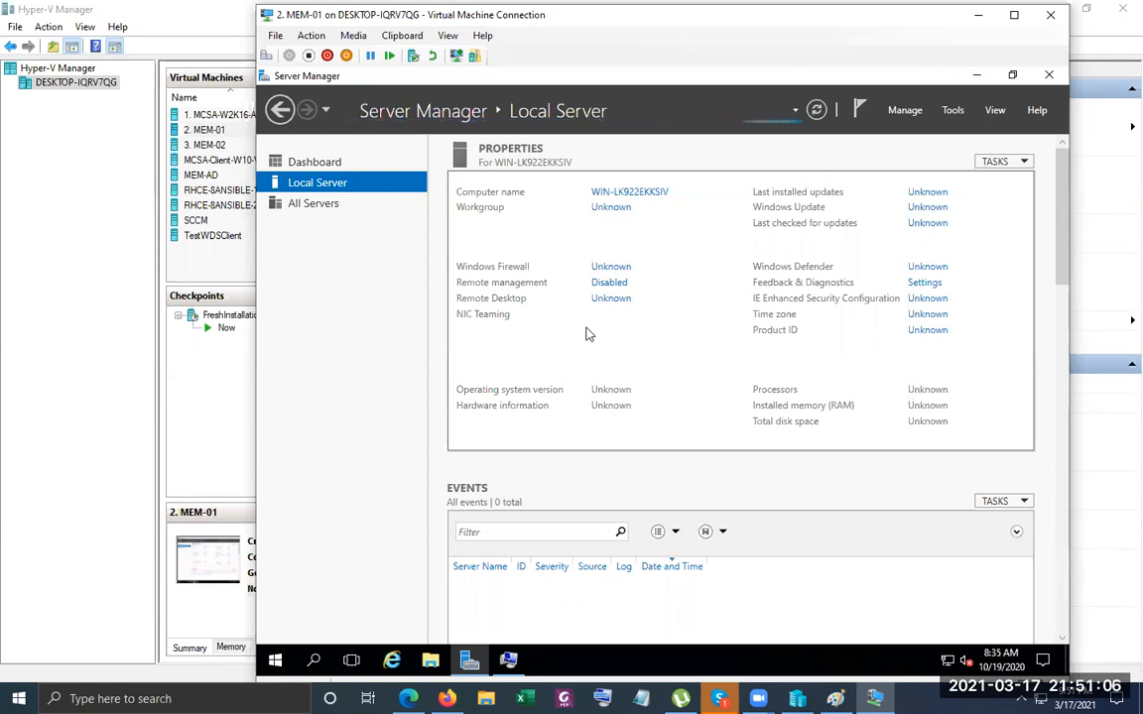
Check in MEM-01's VM settings that memory is set to 2048 MB.
click(275, 35)
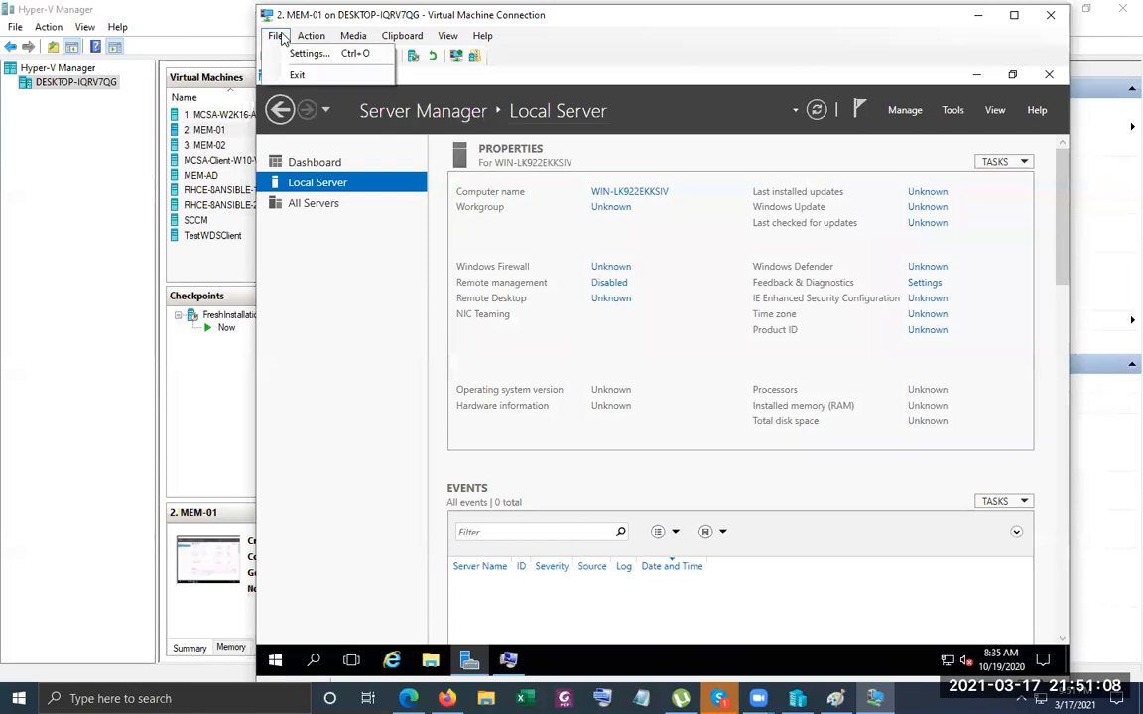
click(297, 52)
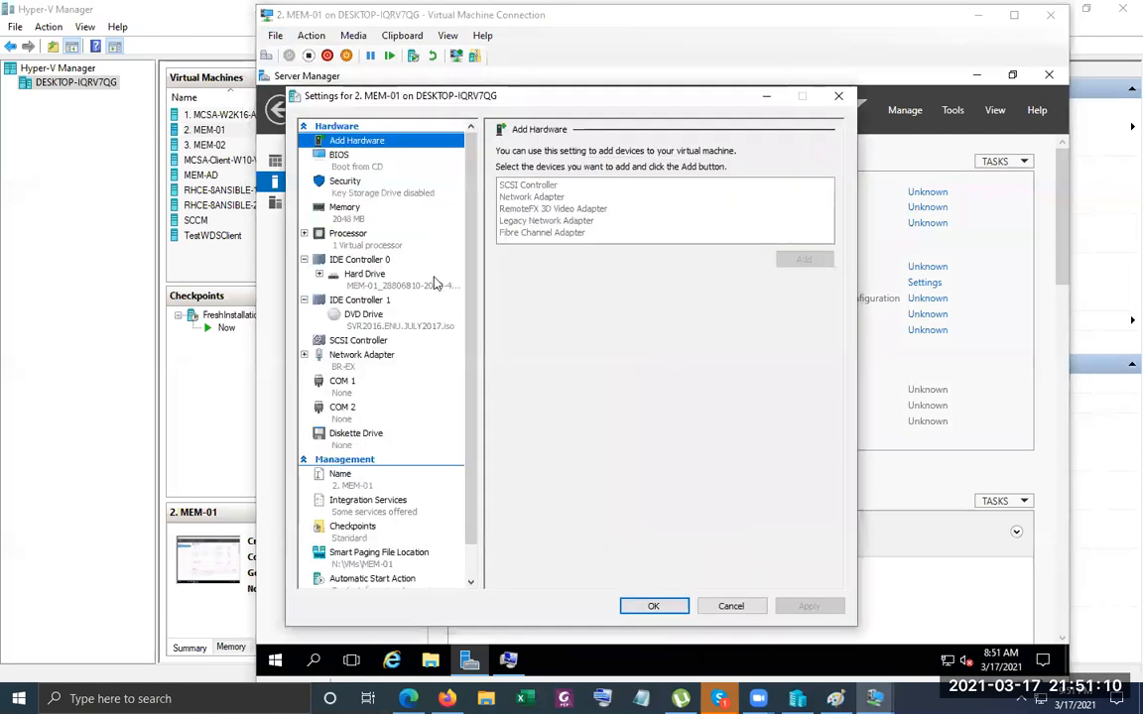
click(316, 207)
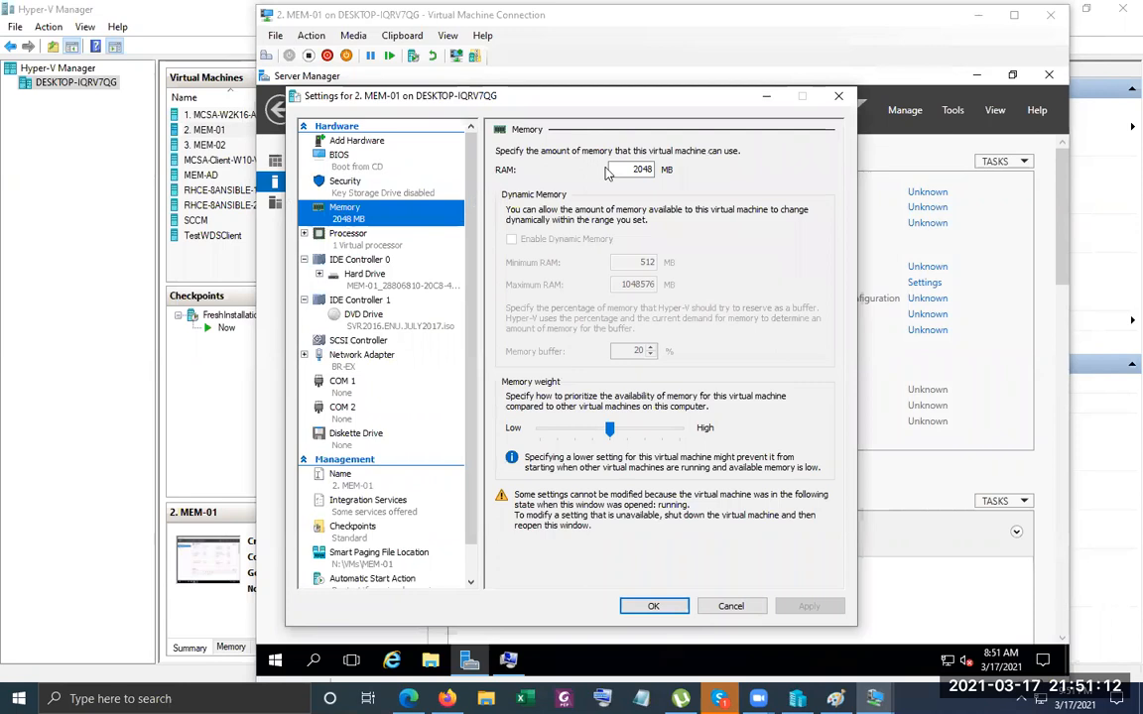
click(840, 96)
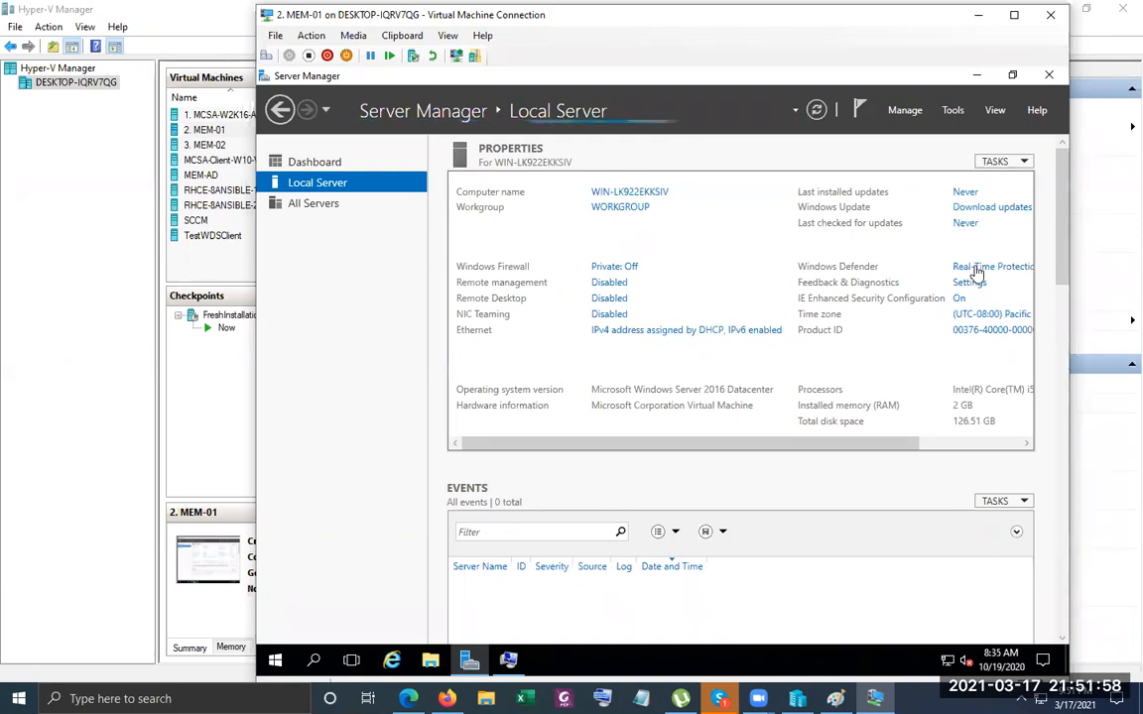
Inspect the Ethernet adapter's status details, including its current IPv4 subnet mask.
click(977, 317)
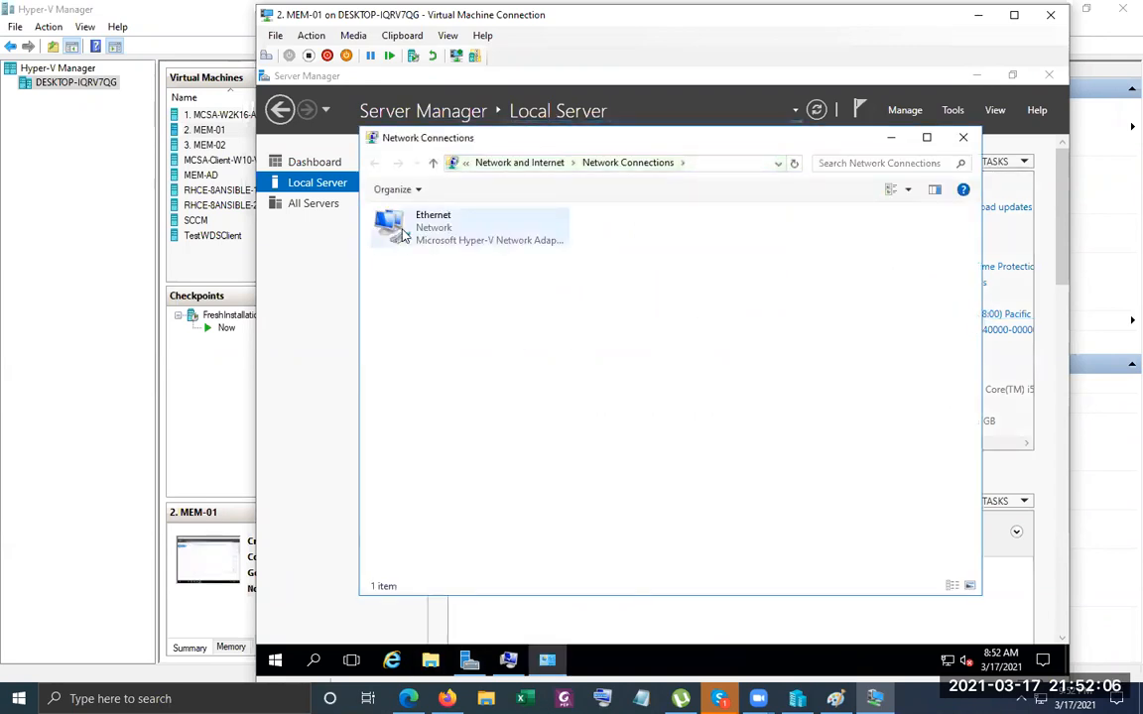
click(401, 233)
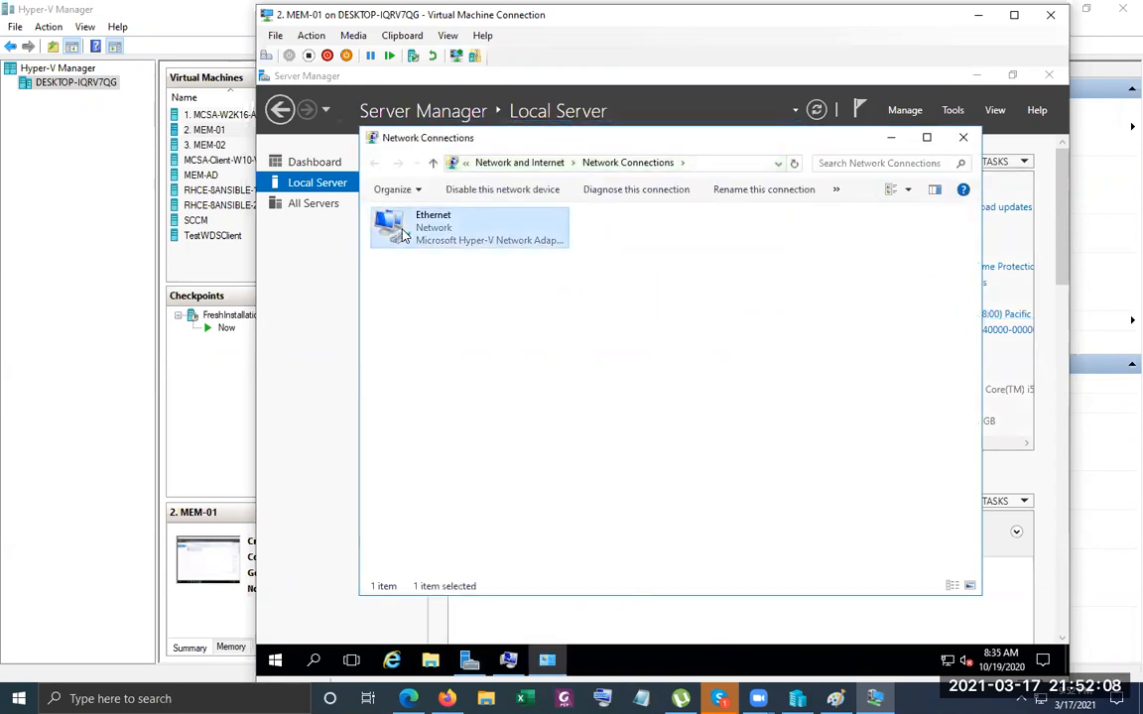
right_click(402, 233)
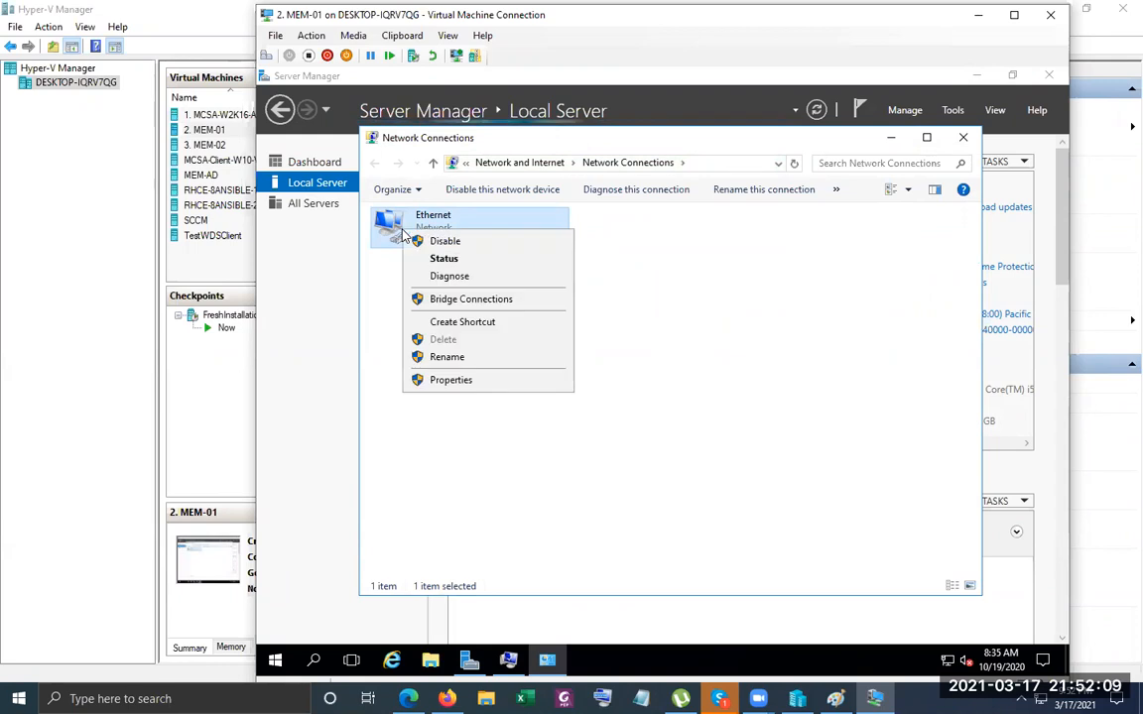
click(444, 258)
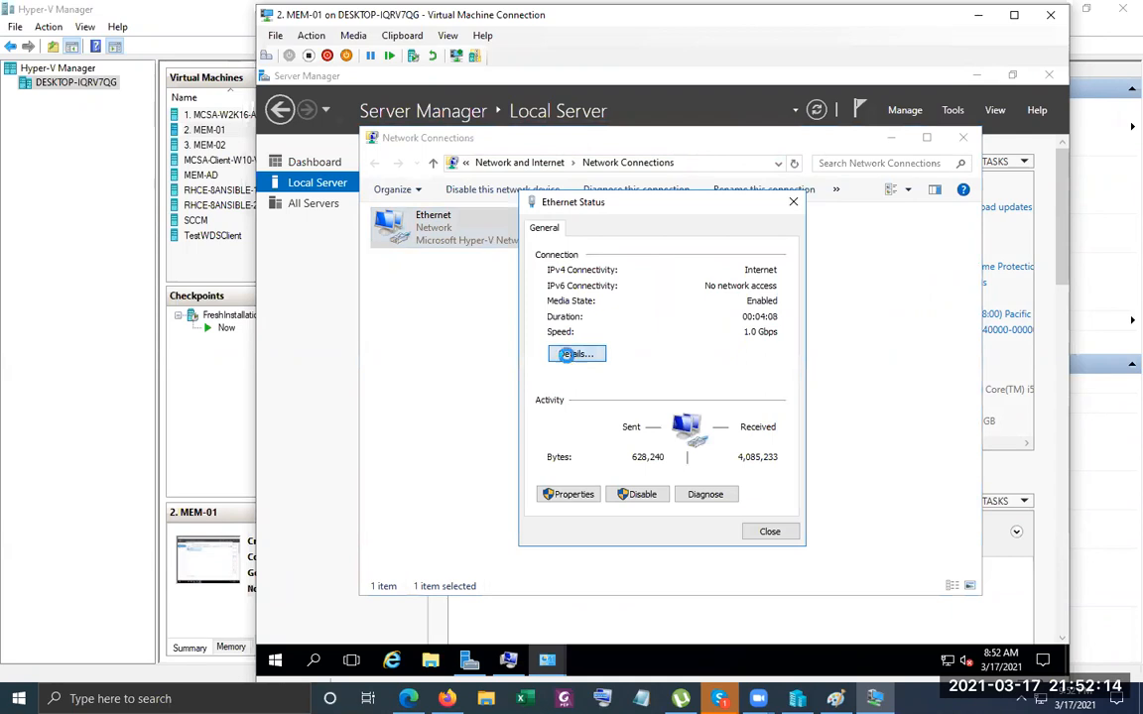
click(572, 358)
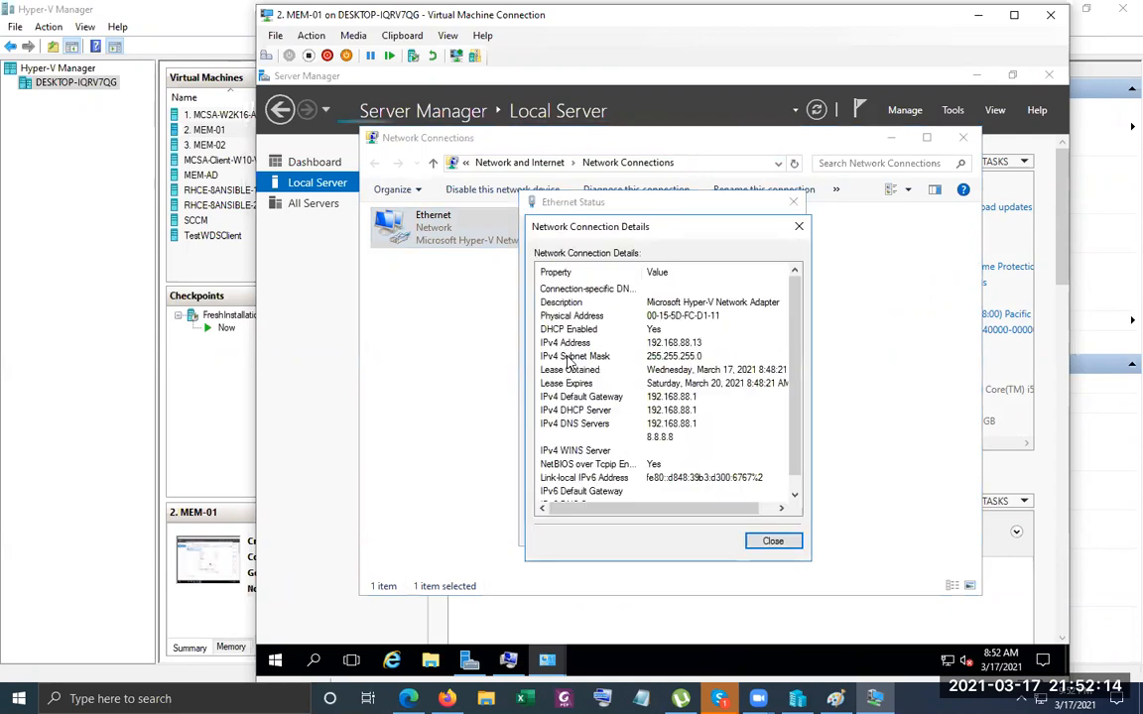
click(699, 356)
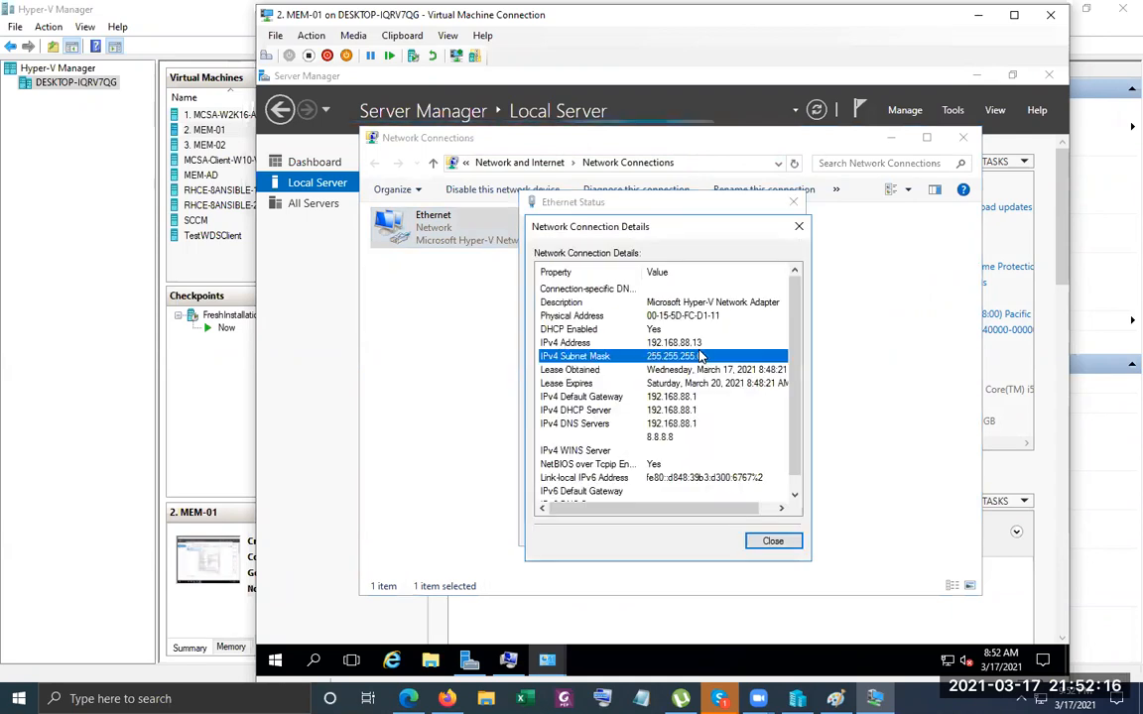
click(762, 543)
click(762, 542)
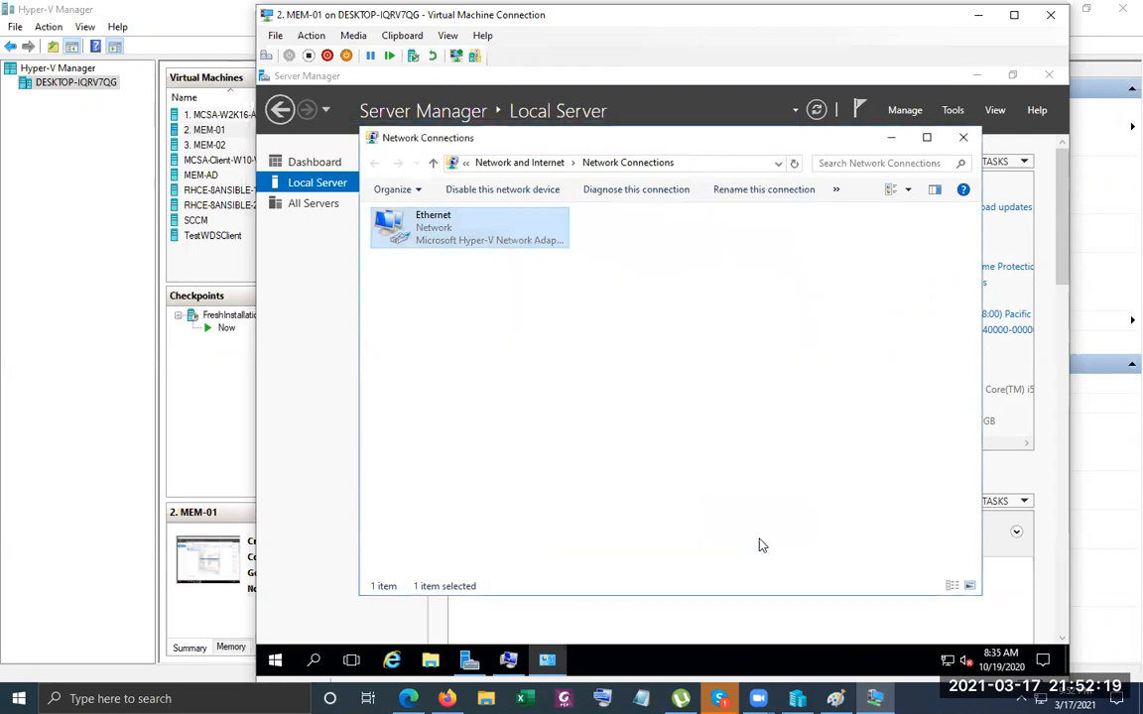
Turn off IPv6 on Ethernet and switch IPv4 to a manually assigned address.
right_click(438, 236)
click(550, 388)
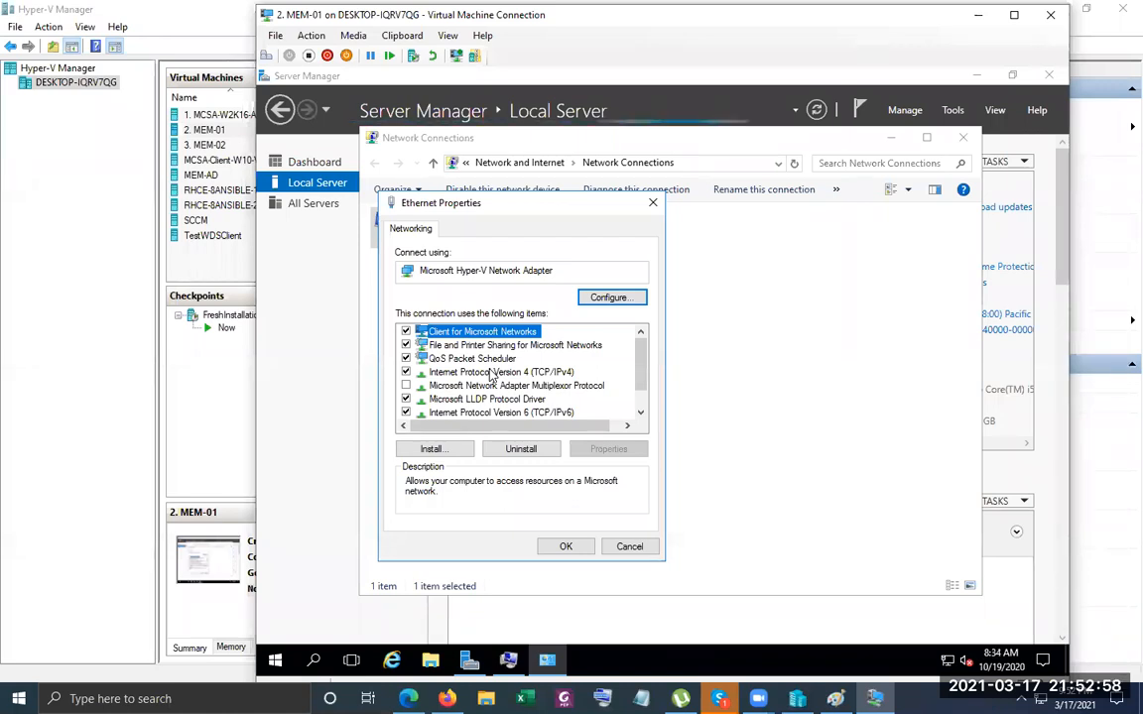
click(405, 412)
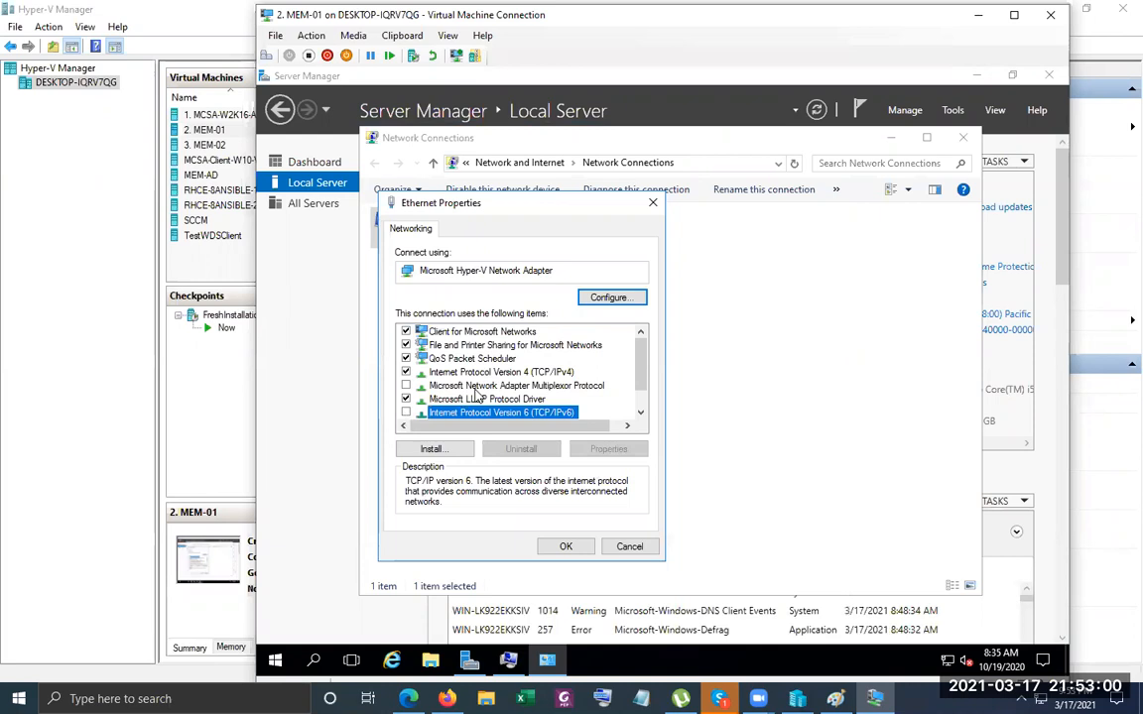
double_click(486, 372)
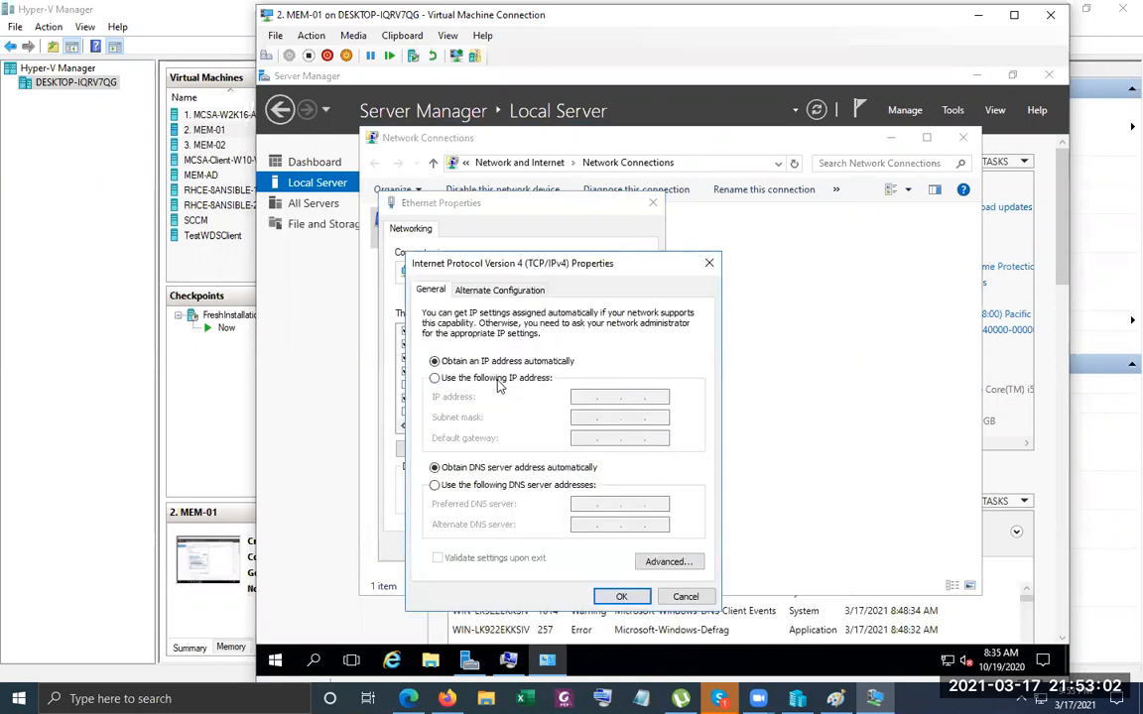
click(499, 383)
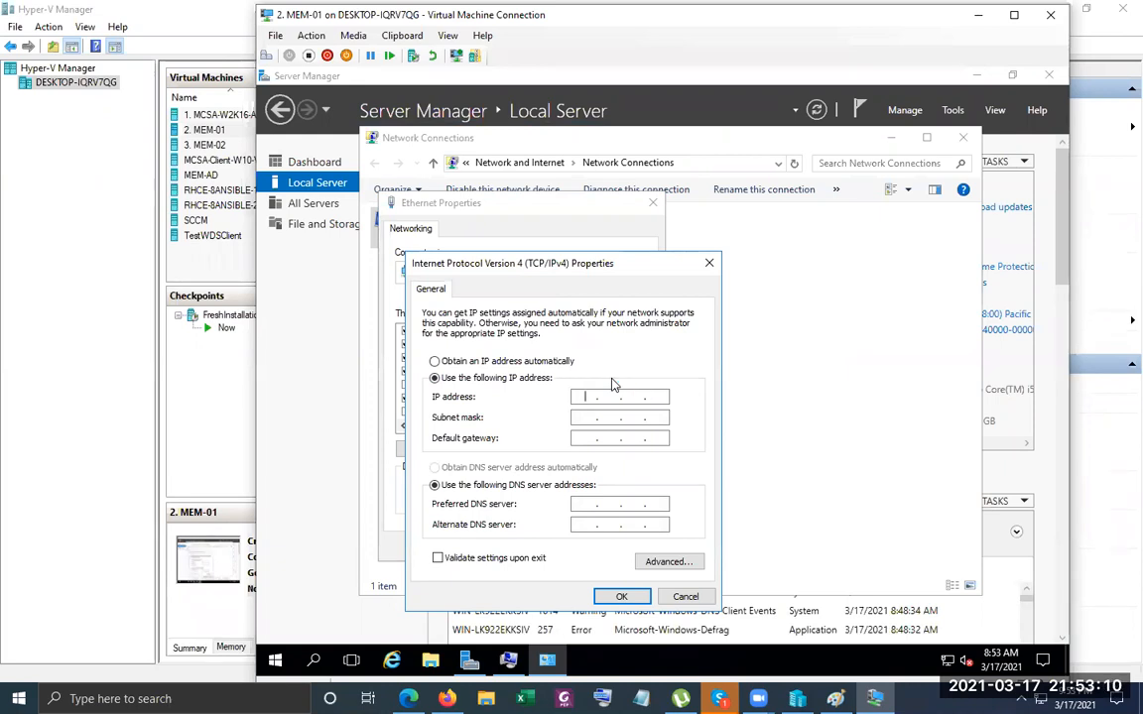
Set IP 192.168.88.13, mask 255.255.255.0, gateway 192.168.88.1, DNS 192.168.88.13, and save.
text(192 . 168 . )
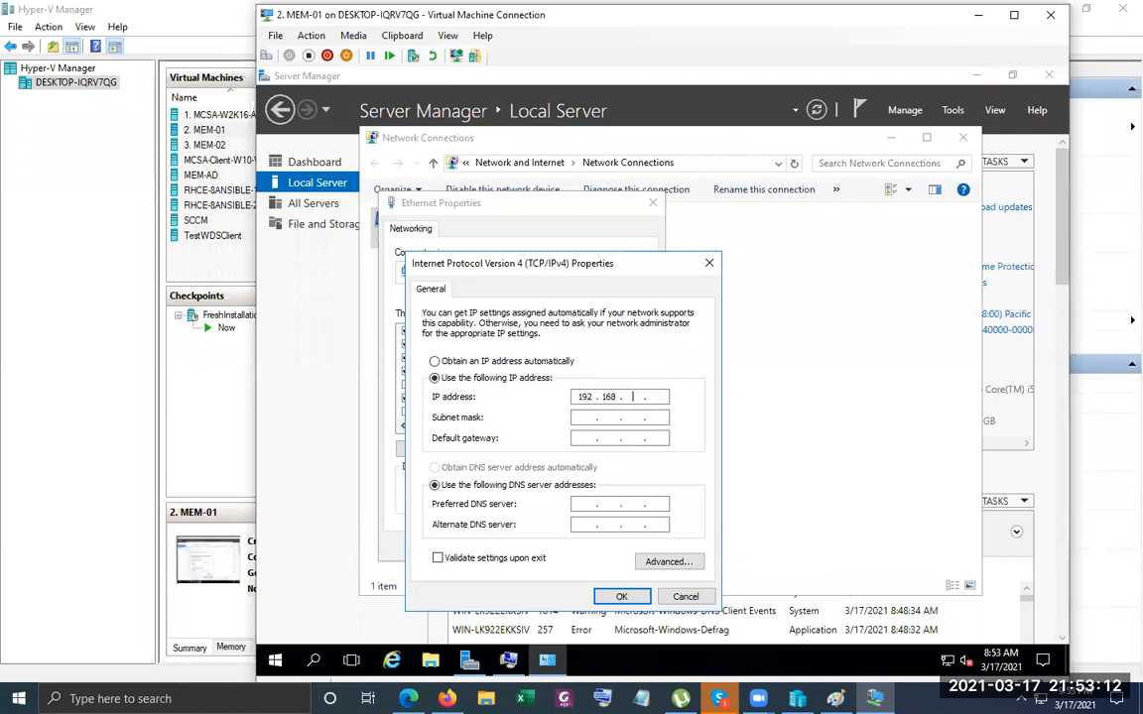
text(88)
key(Tab)
key(Tab)
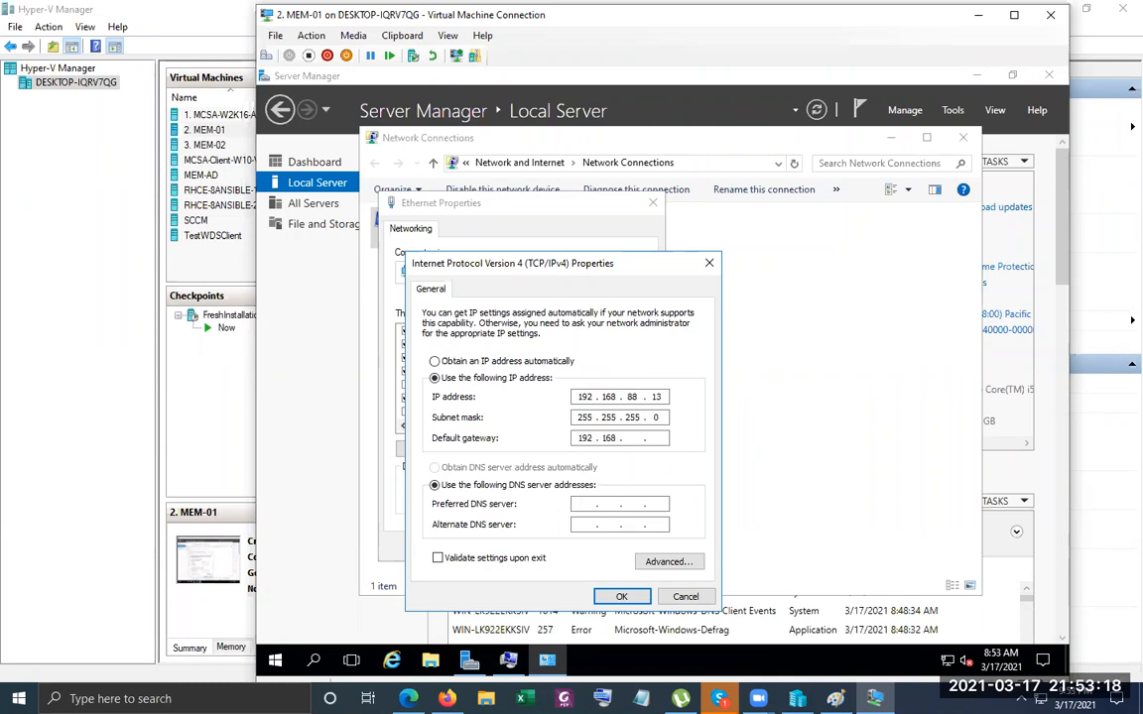
text(192.168.88.1)
key(Tab)
key(Tab)
text(192 . 16)
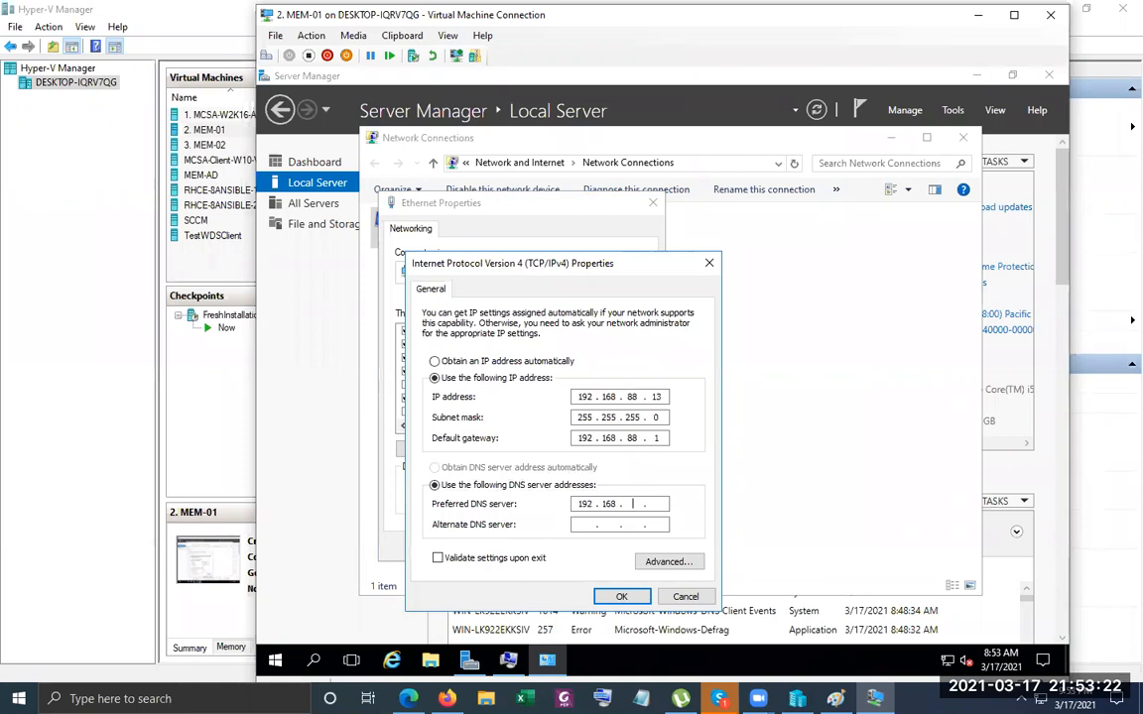
text(8 . 88 . 13)
key(Tab)
key(Tab)
key(Tab)
key(Tab)
key(Return)
key(Tab)
key(Tab)
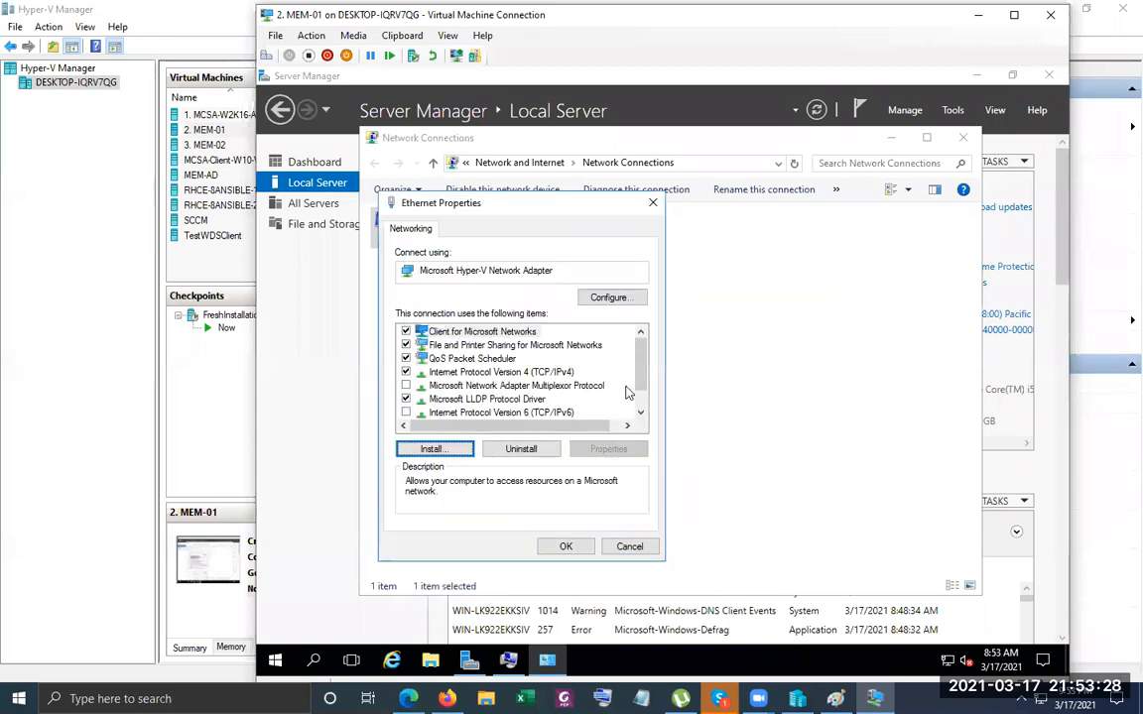
key(Tab)
key(Return)
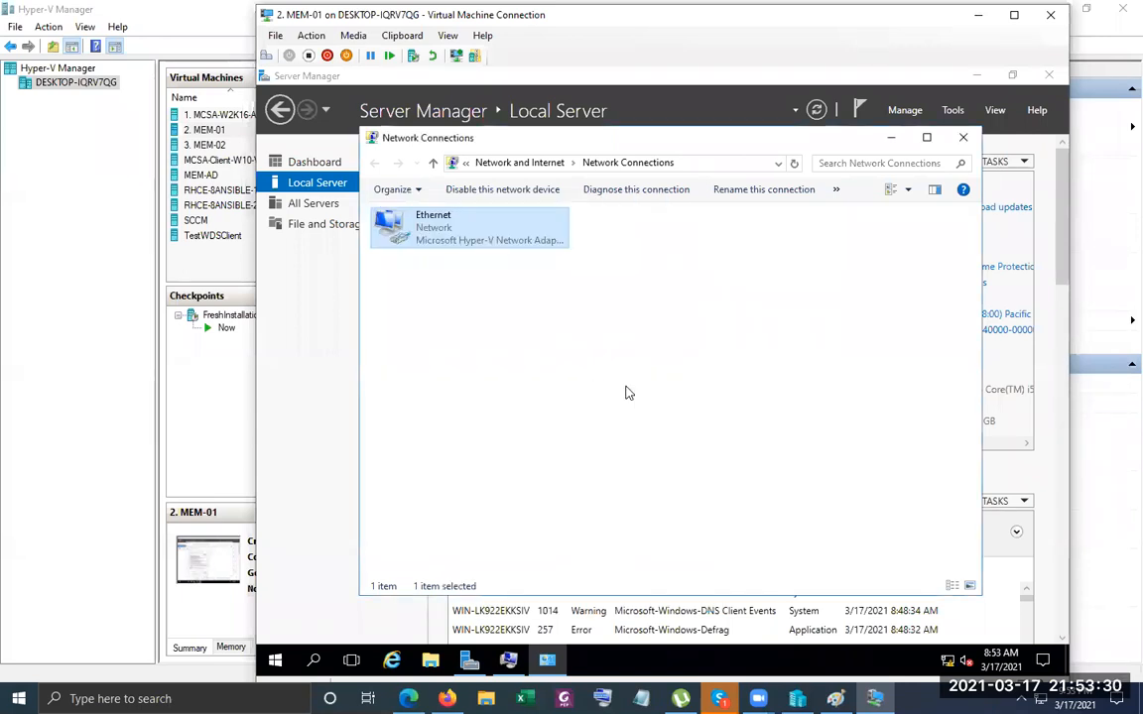
click(962, 138)
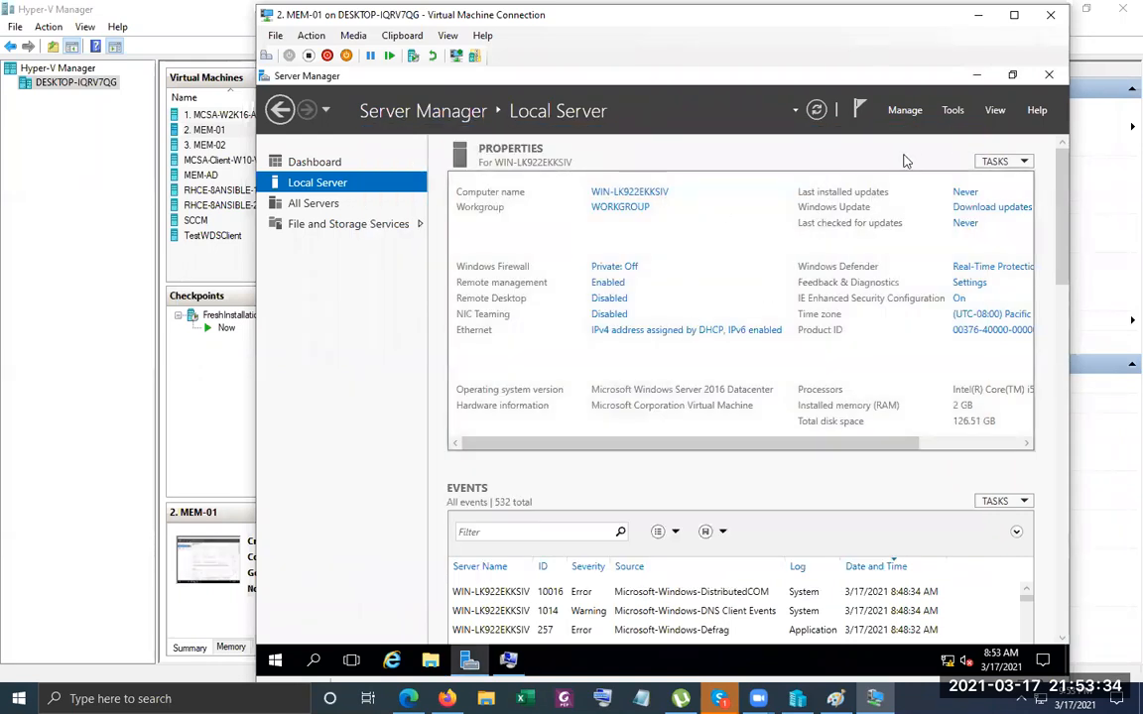
Change the server's time zone to (UTC+06:00) Dhaka.
click(816, 111)
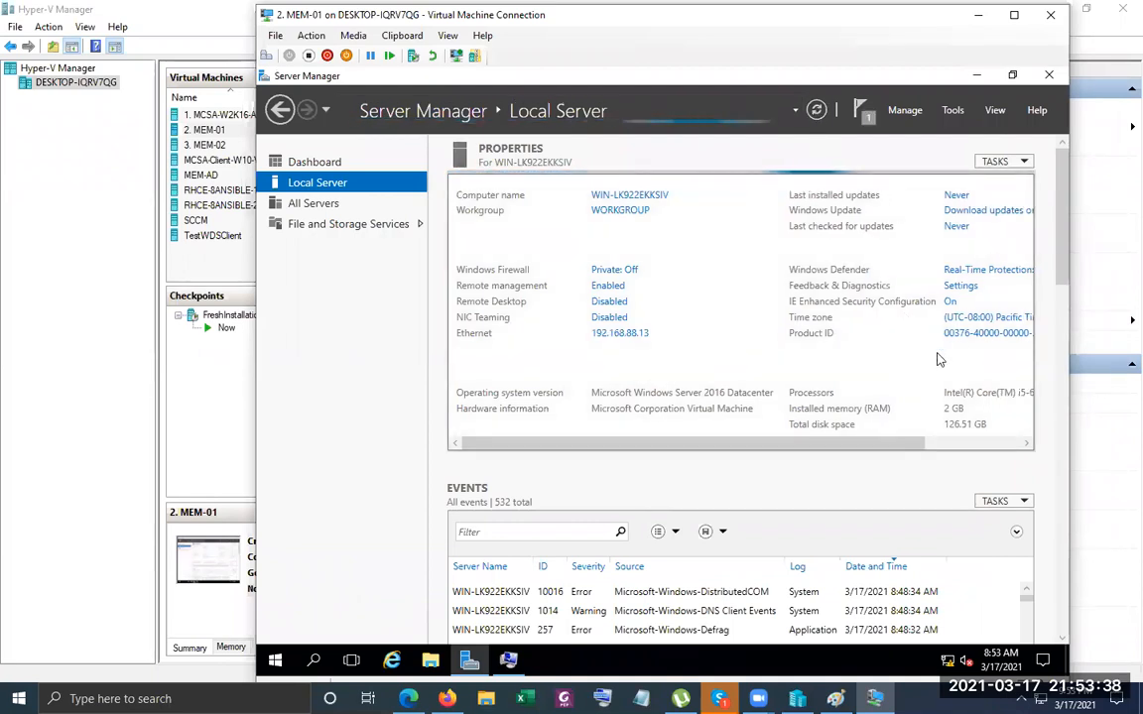
click(985, 317)
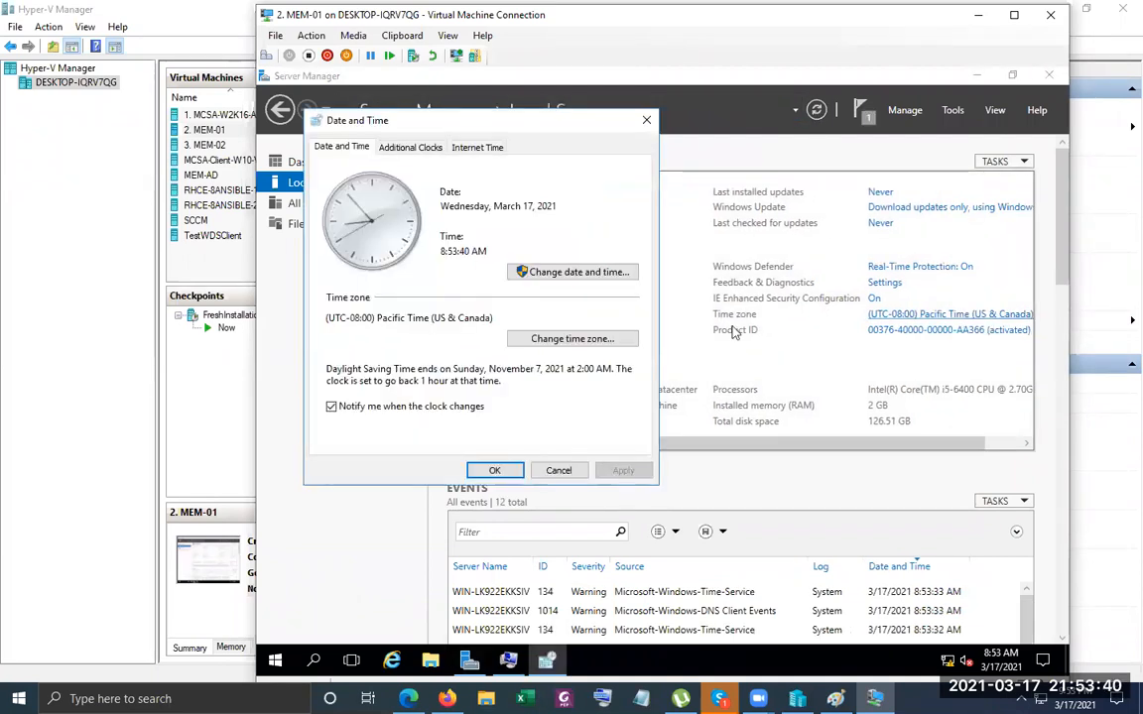
click(540, 338)
click(428, 214)
scroll(441, 402, down, 7)
scroll(448, 406, down, 2)
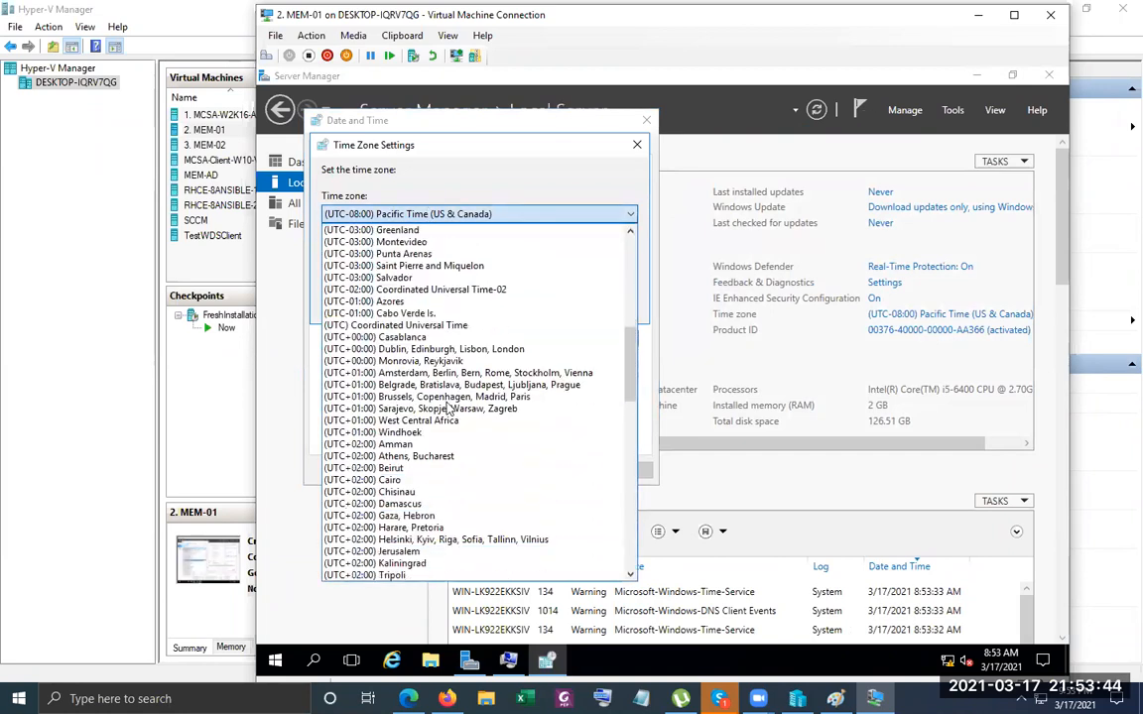
scroll(440, 444, down, 3)
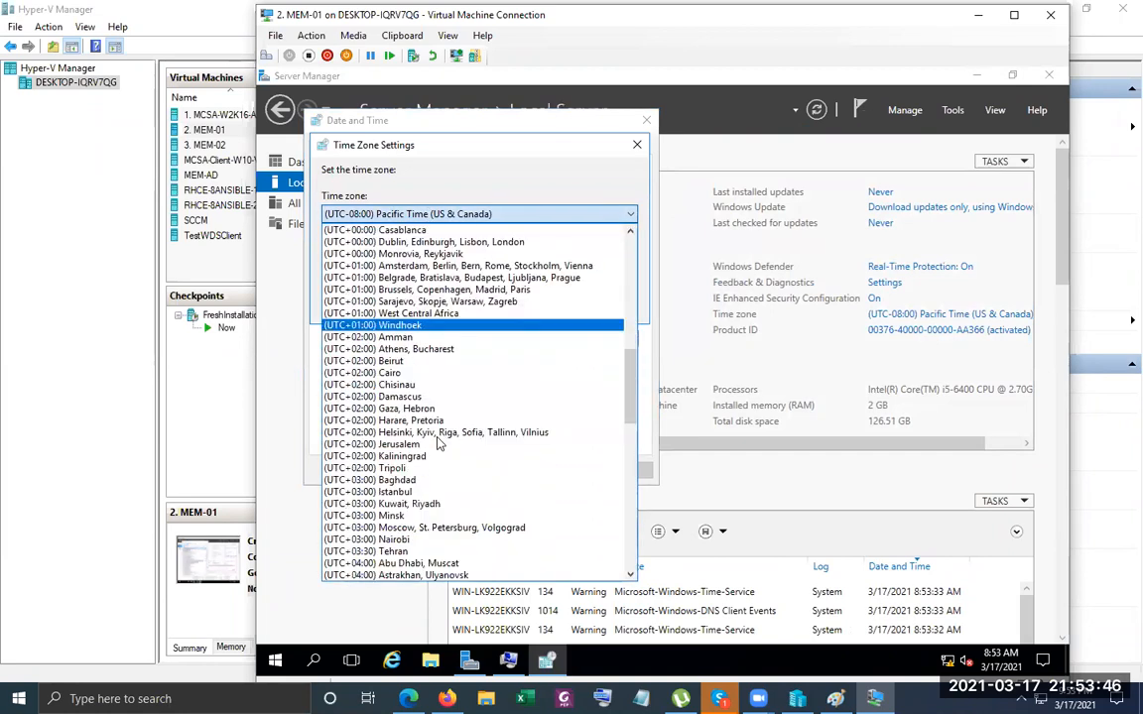
scroll(439, 443, down, 7)
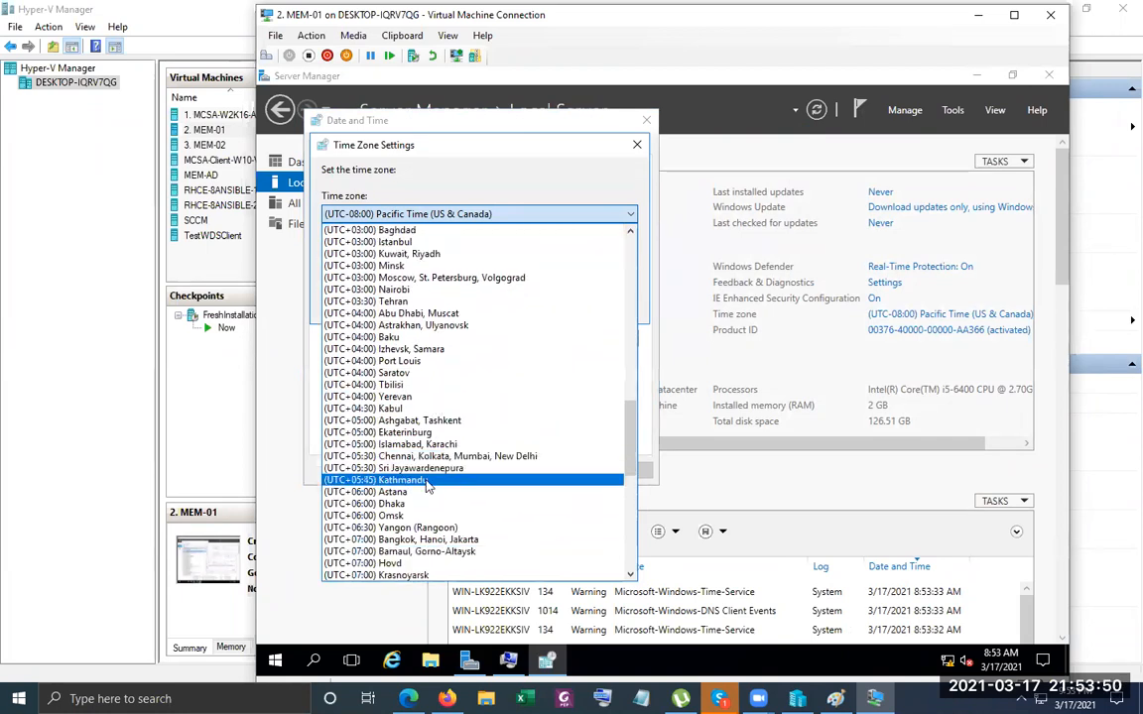
click(416, 505)
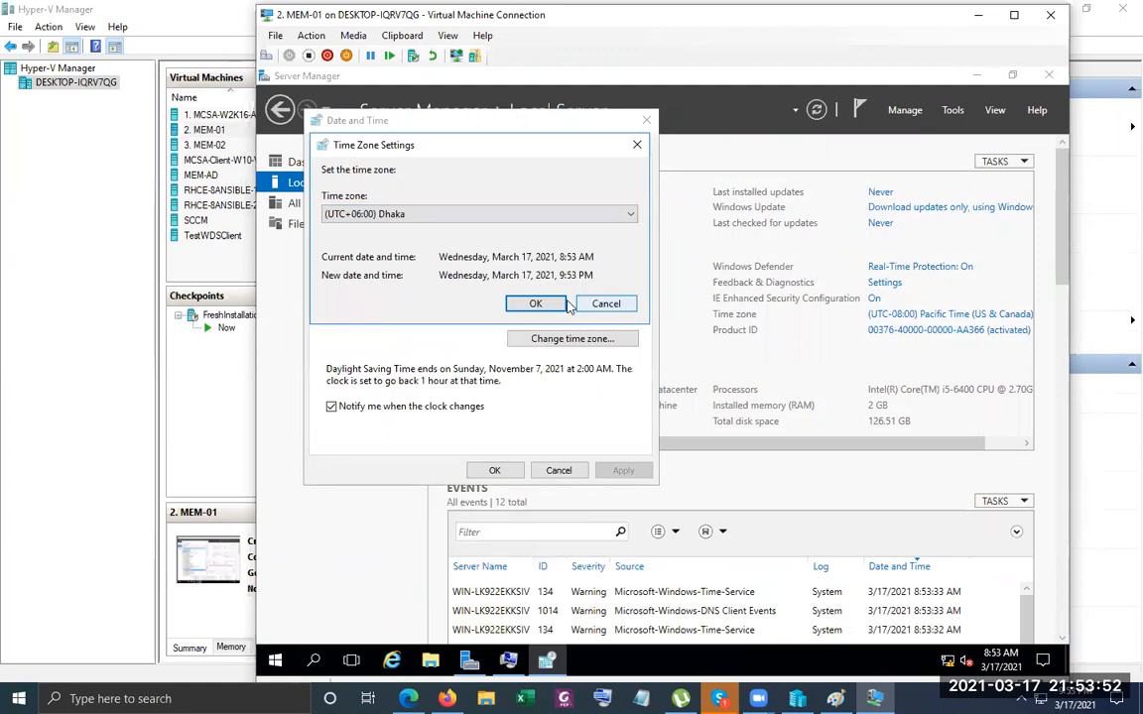
click(537, 305)
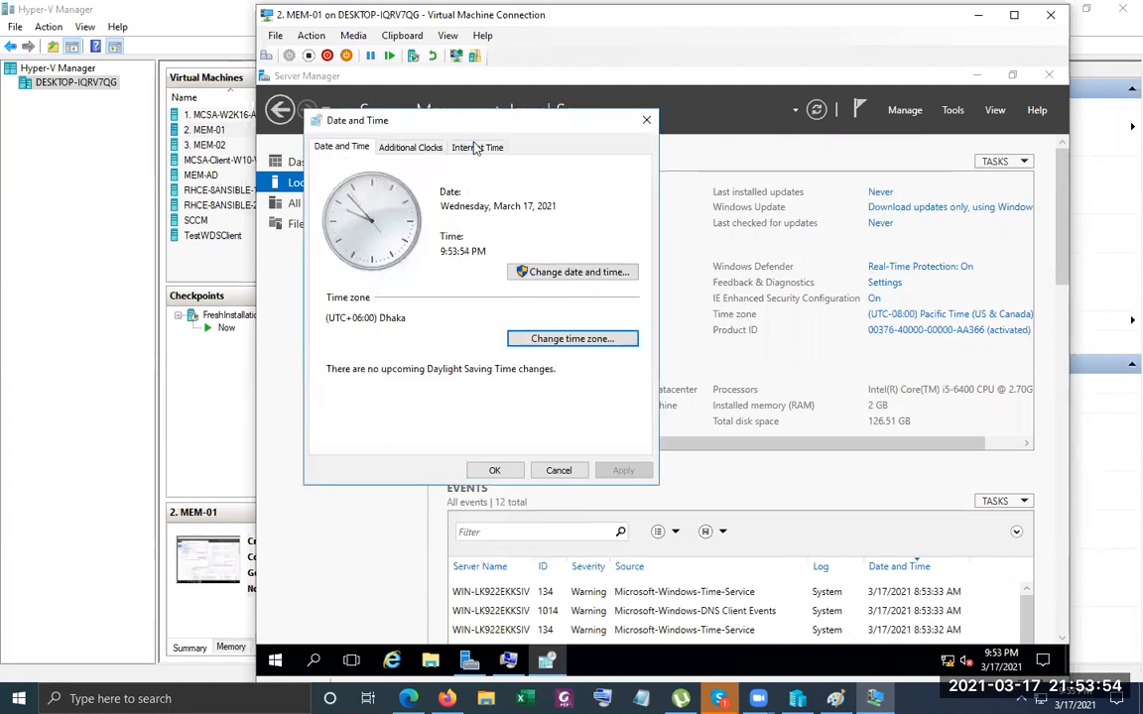
Turn off synchronization with an Internet time server and apply the date and time settings.
click(477, 149)
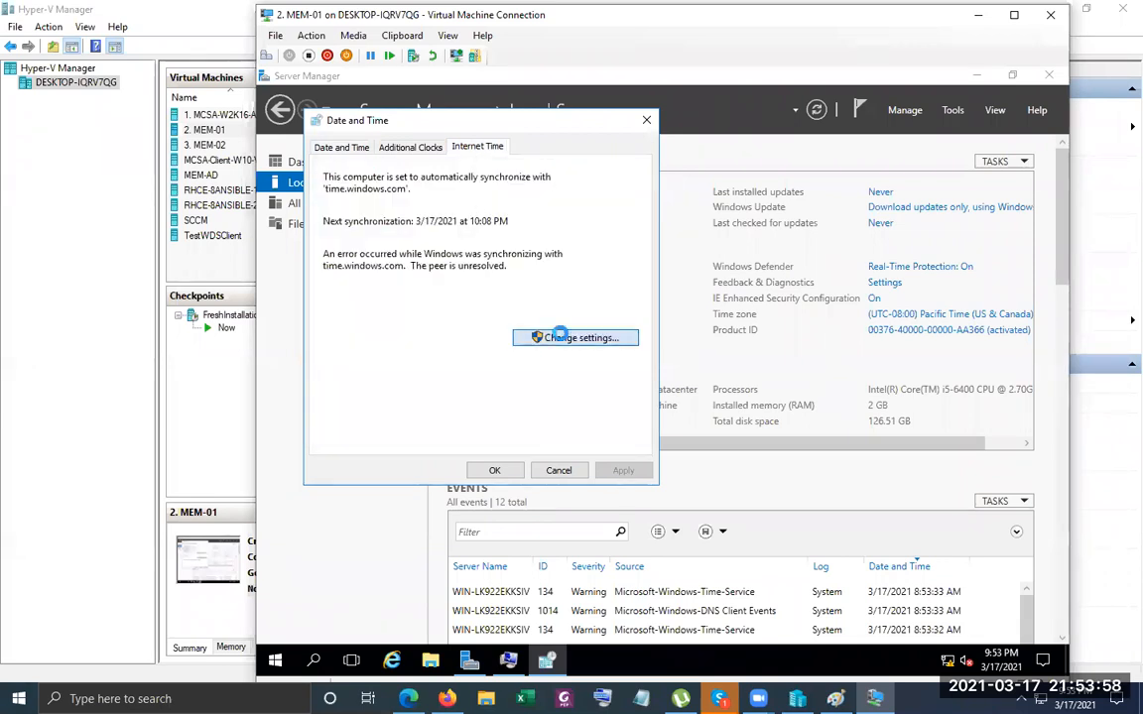
click(551, 335)
click(392, 189)
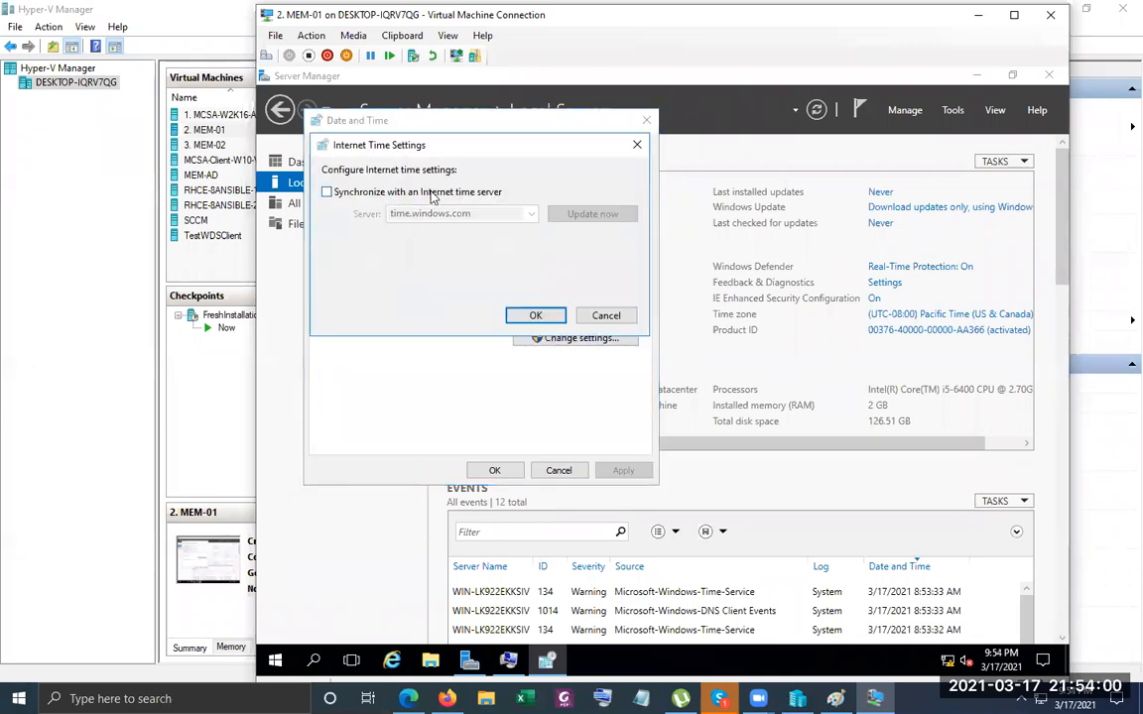
click(535, 316)
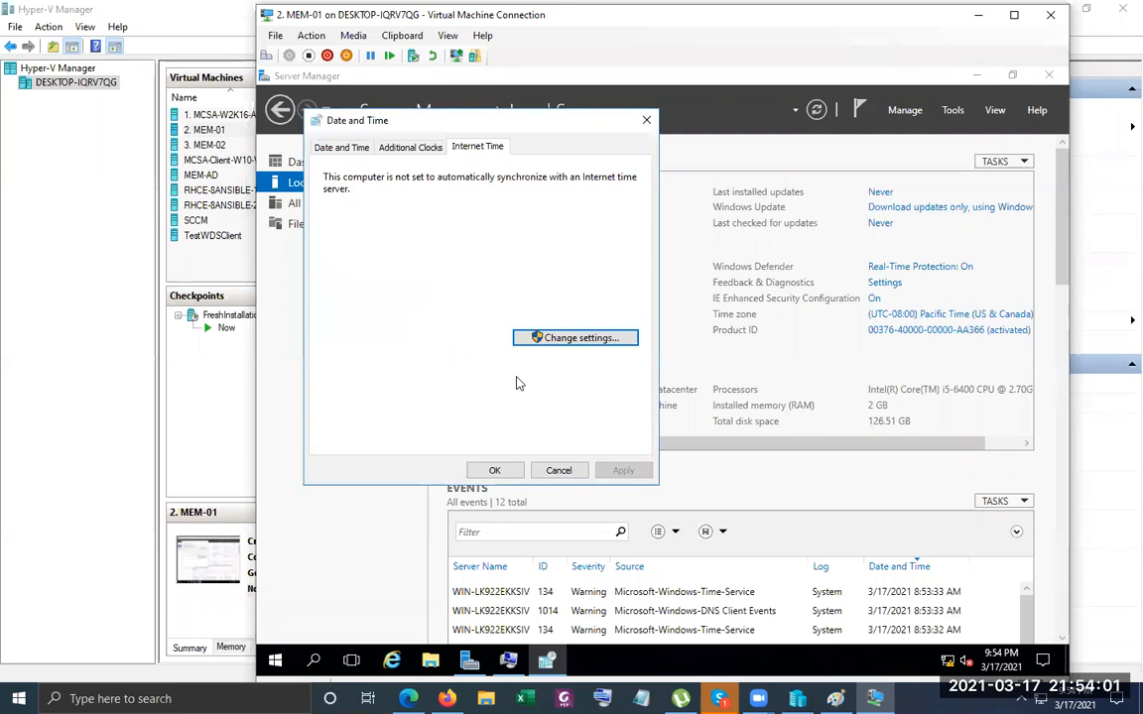
click(494, 470)
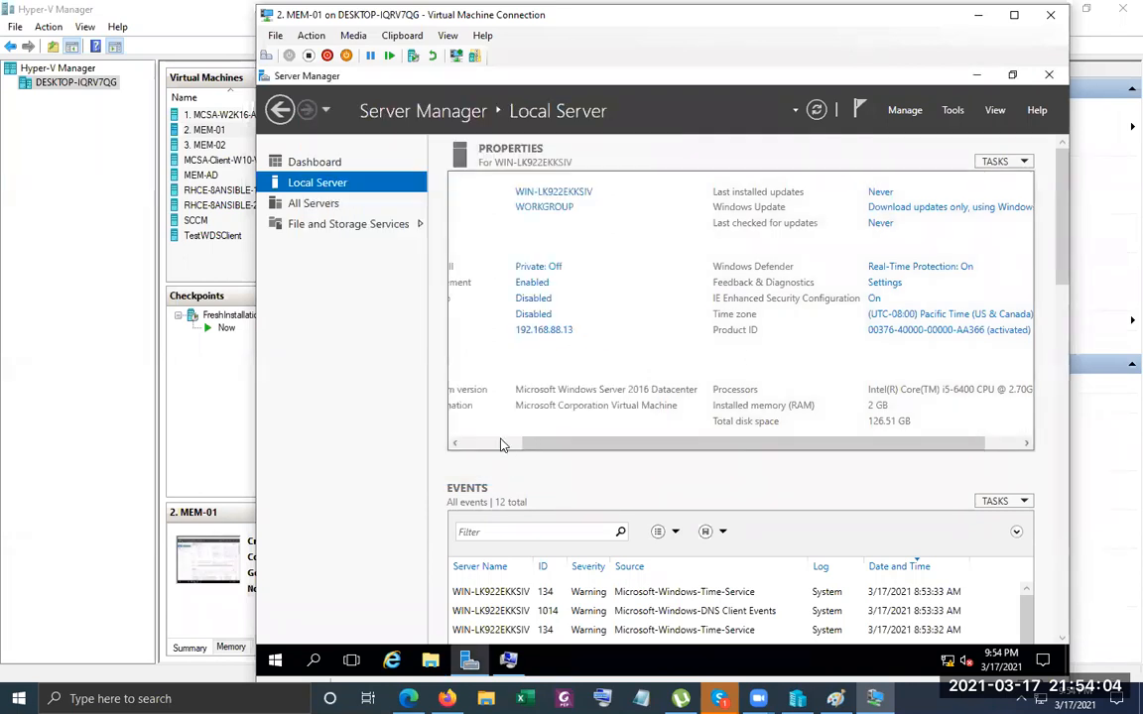
click(501, 445)
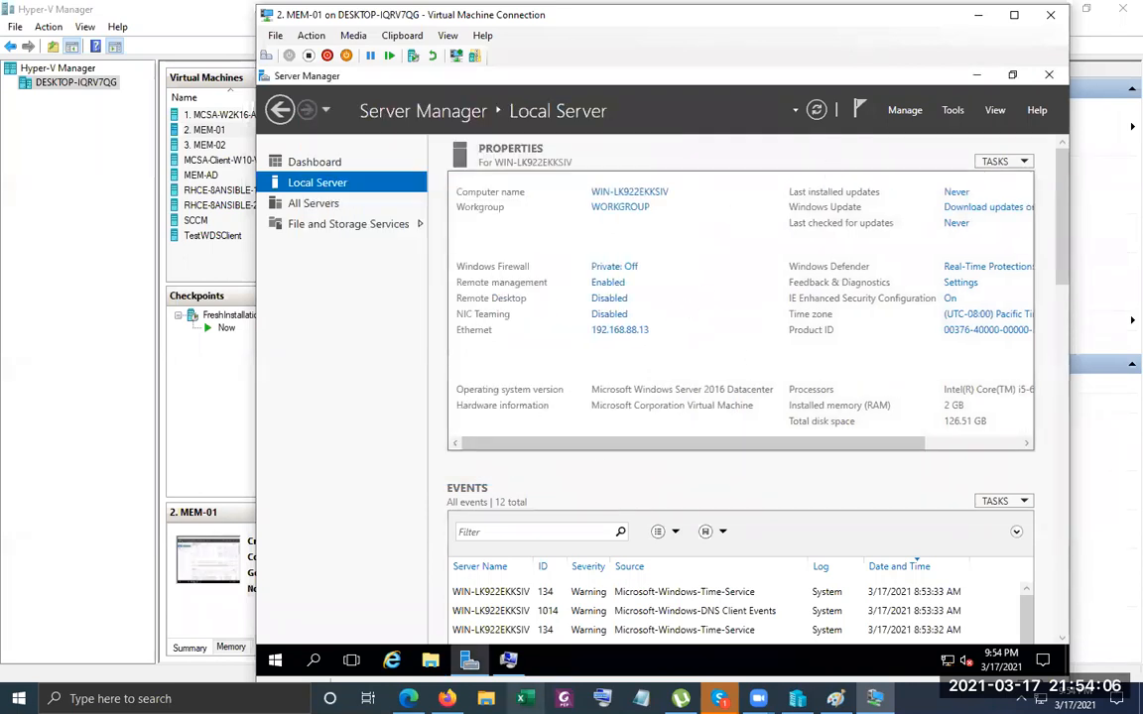
Rename the computer to SRVDC01 and restart the virtual machine now.
click(628, 191)
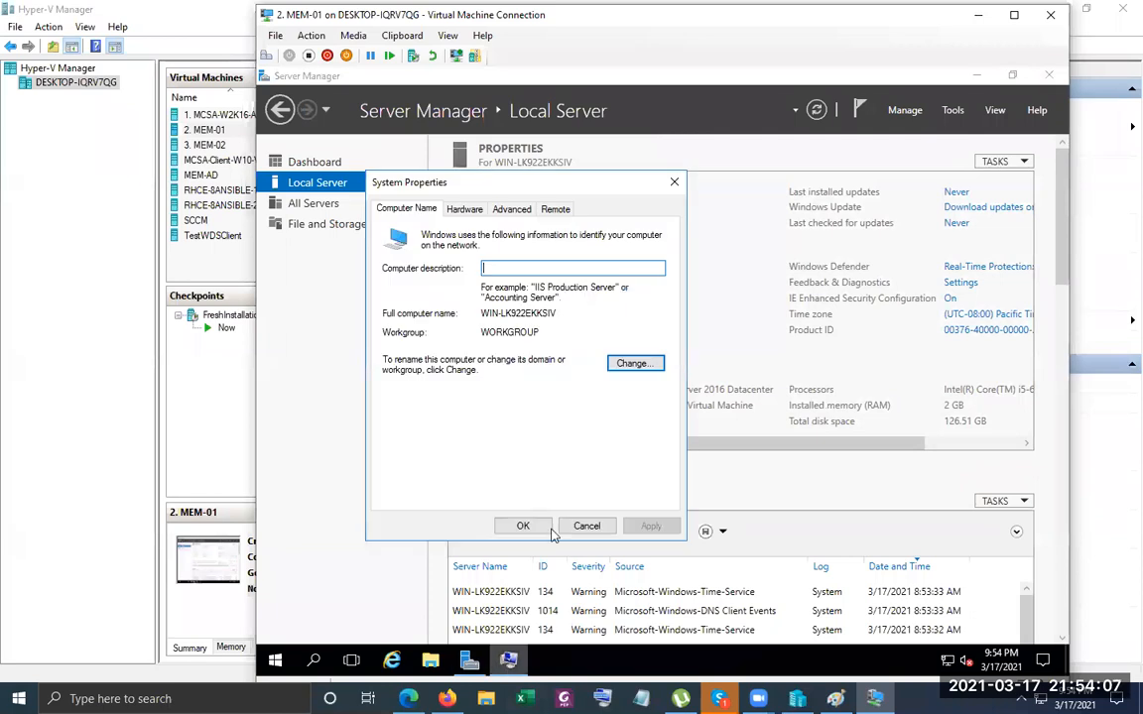
click(640, 371)
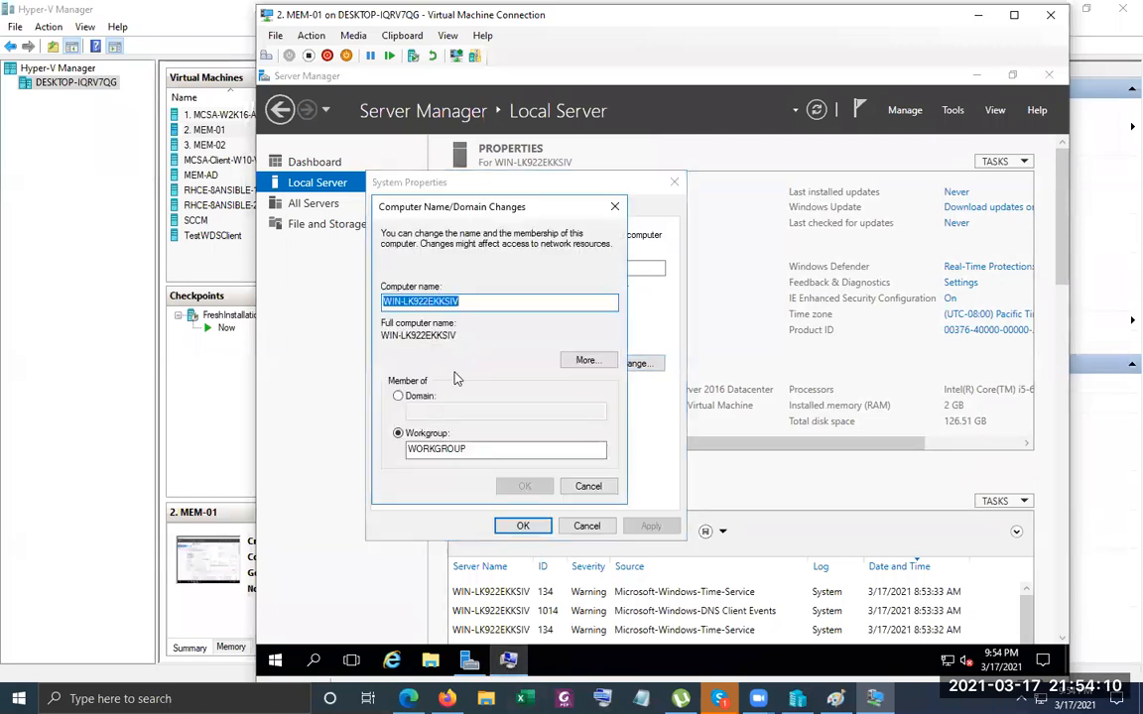
text(S)
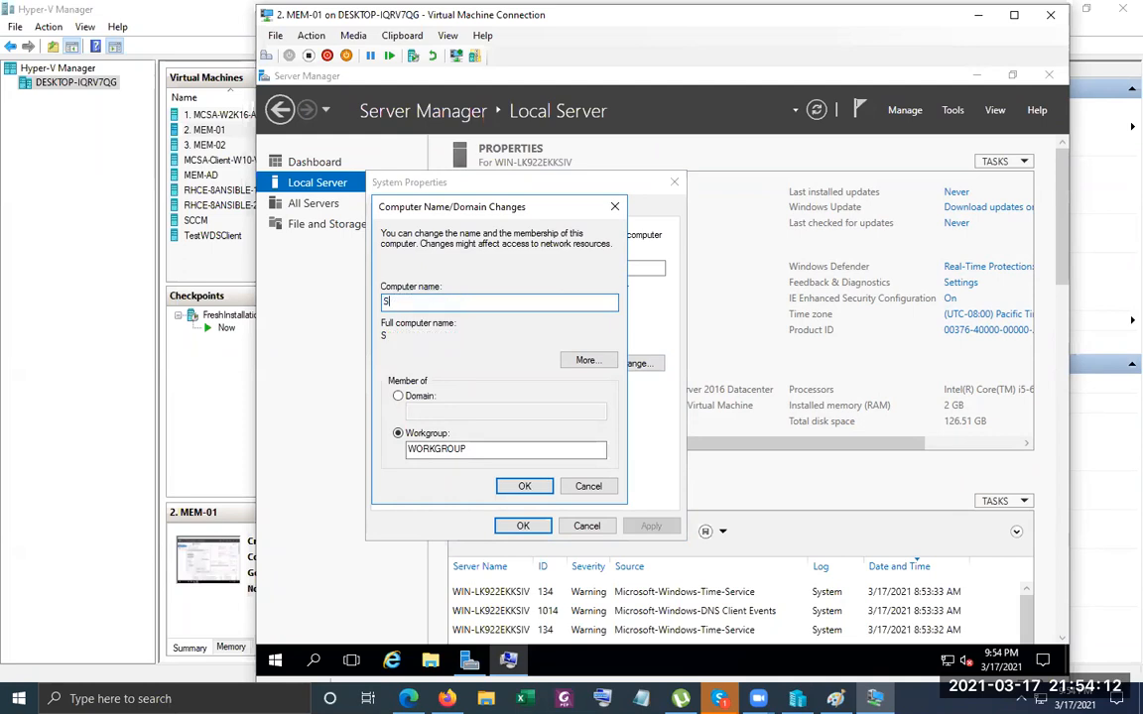
text(RVDC01)
mouse_move(448, 699)
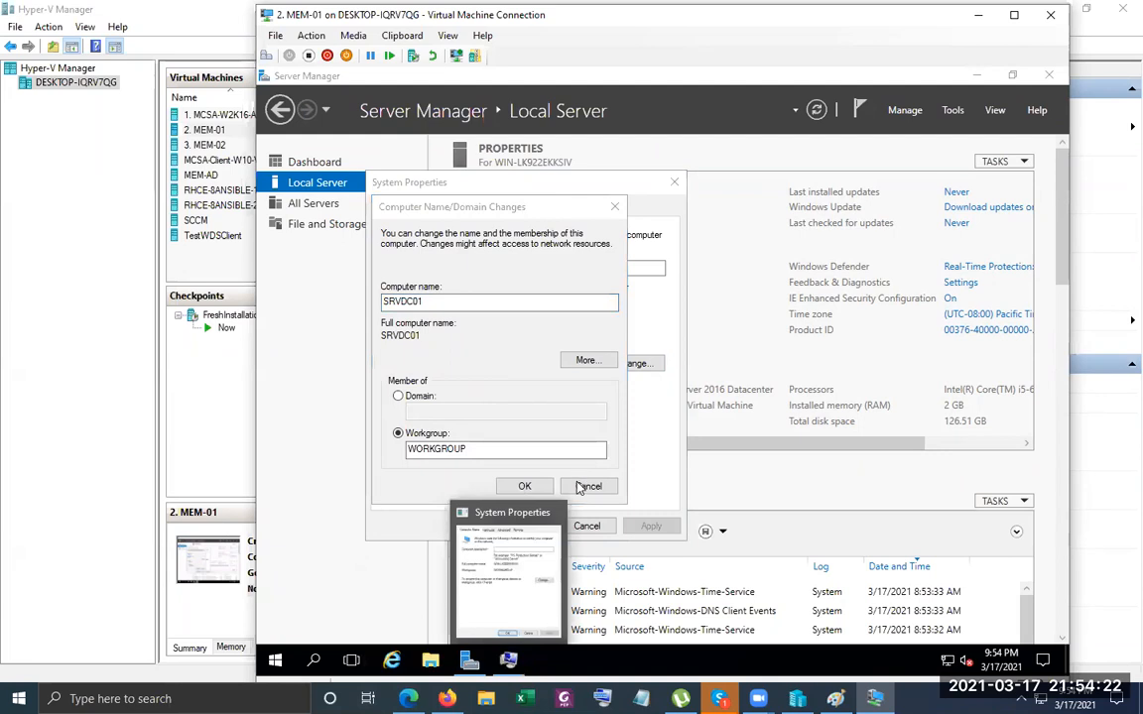
click(522, 485)
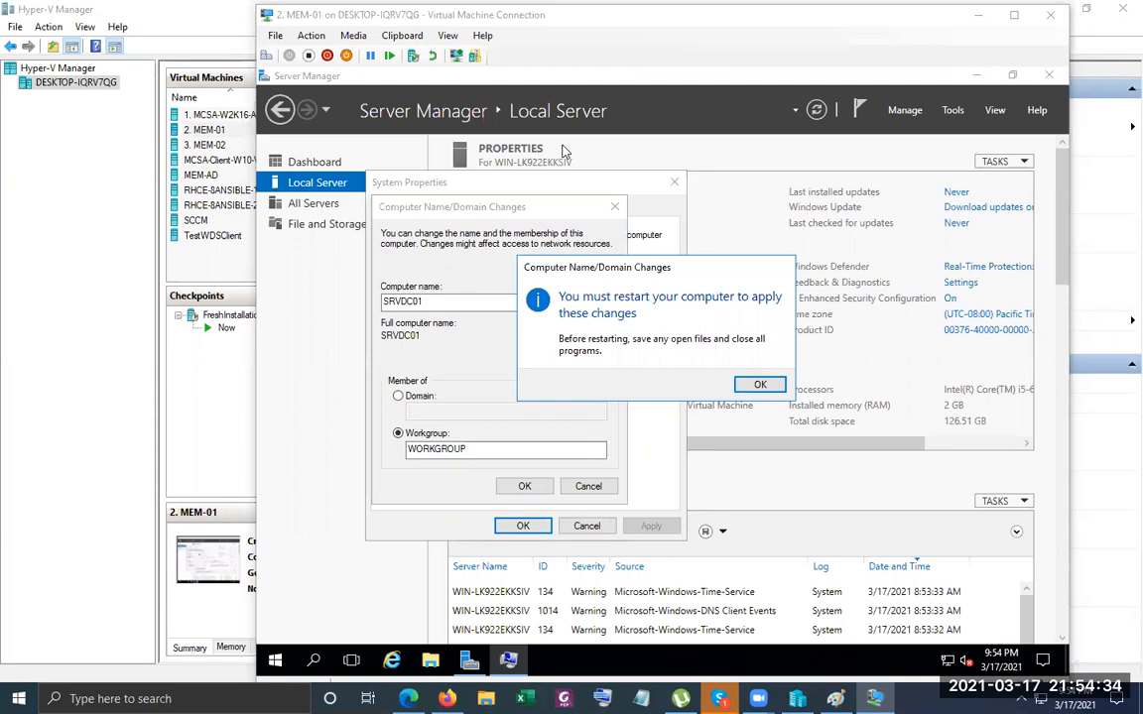
click(763, 384)
click(501, 527)
click(647, 378)
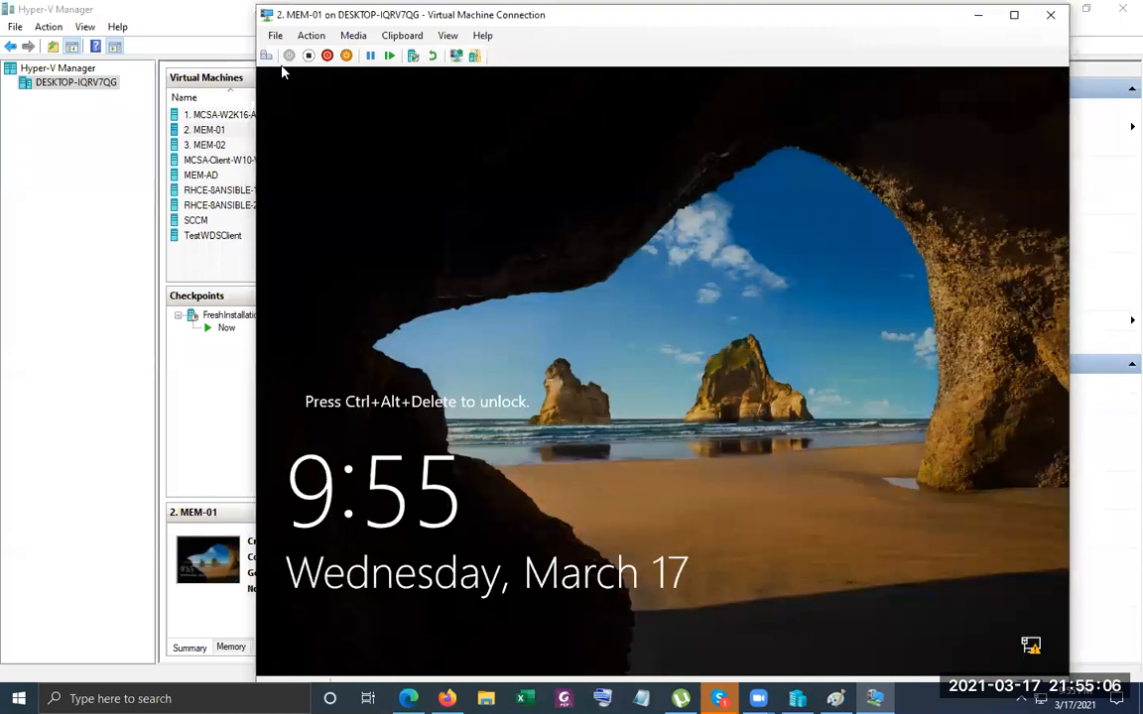
Sign back in to the restarted MEM-01 as Administrator, resubmitting the corrected password.
click(266, 55)
text(••••••••••)
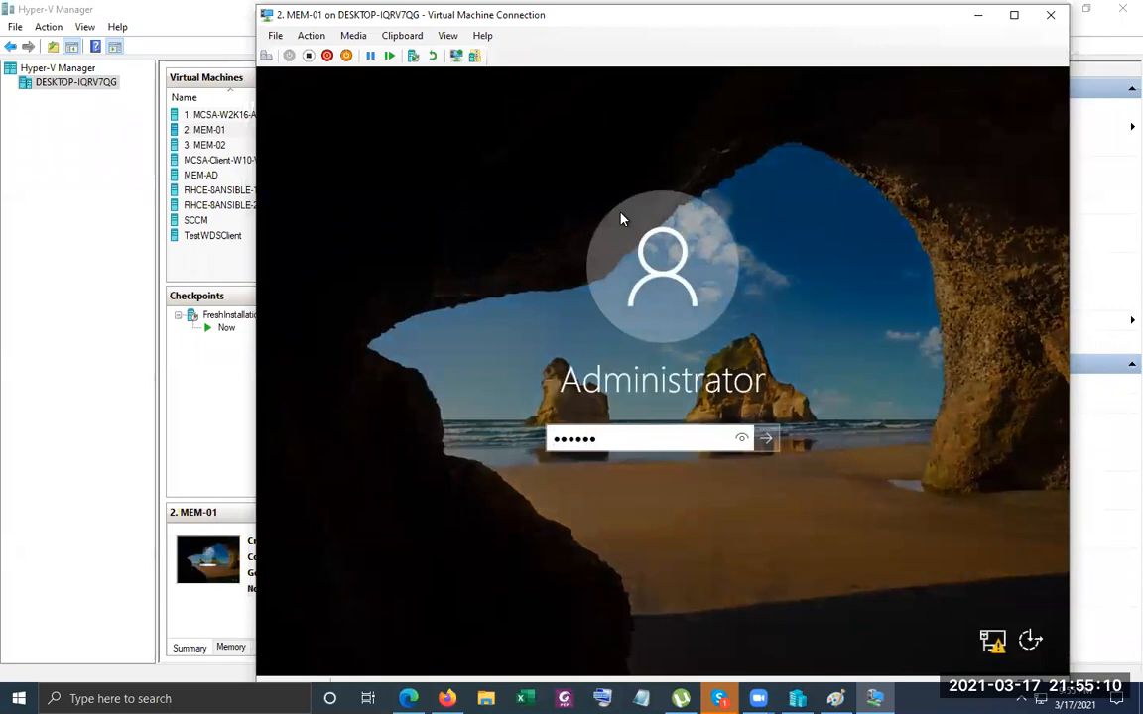
key(Return)
key(Return)
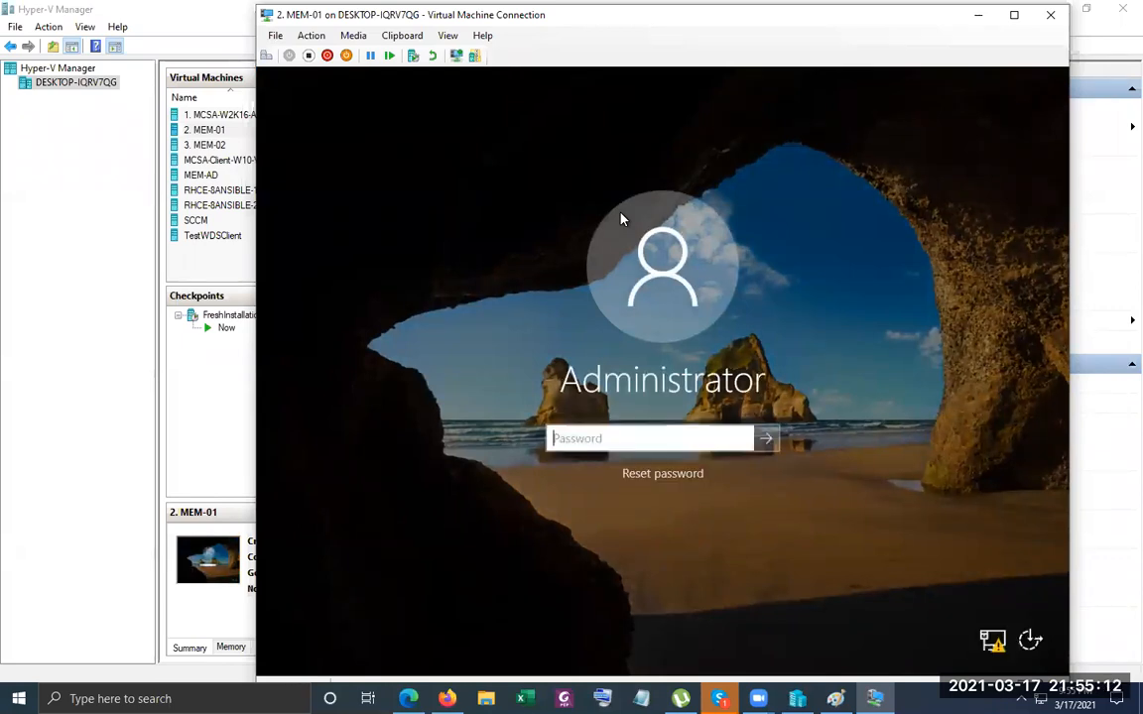
text(••••••••)
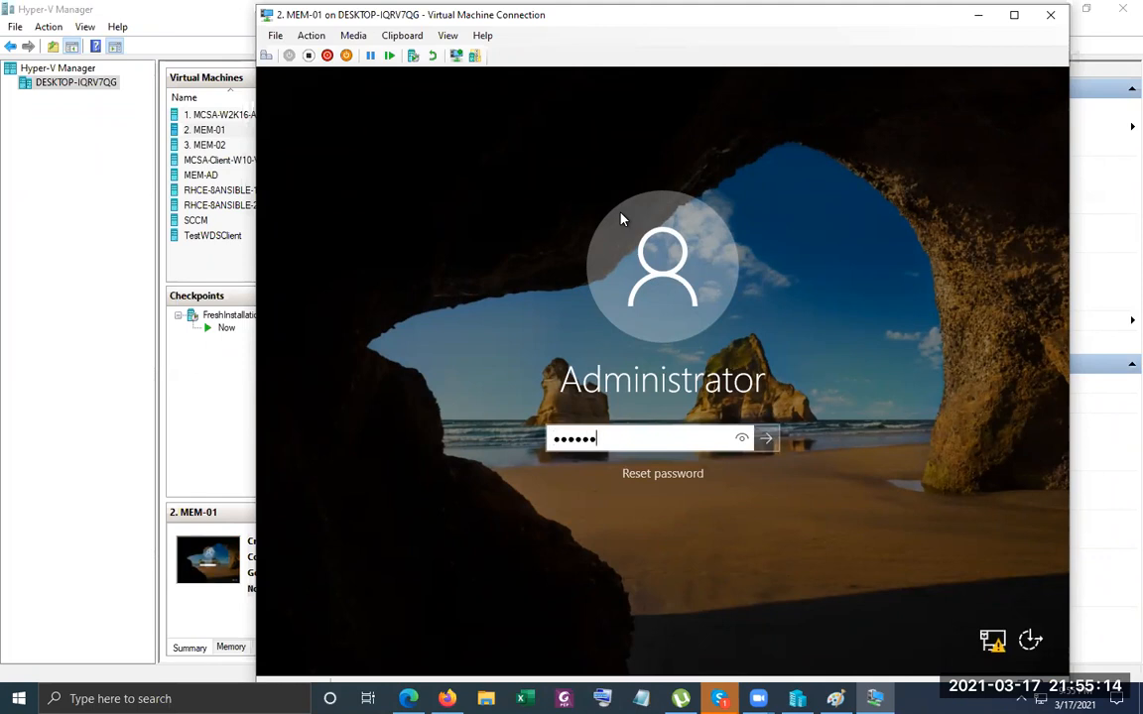
key(Return)
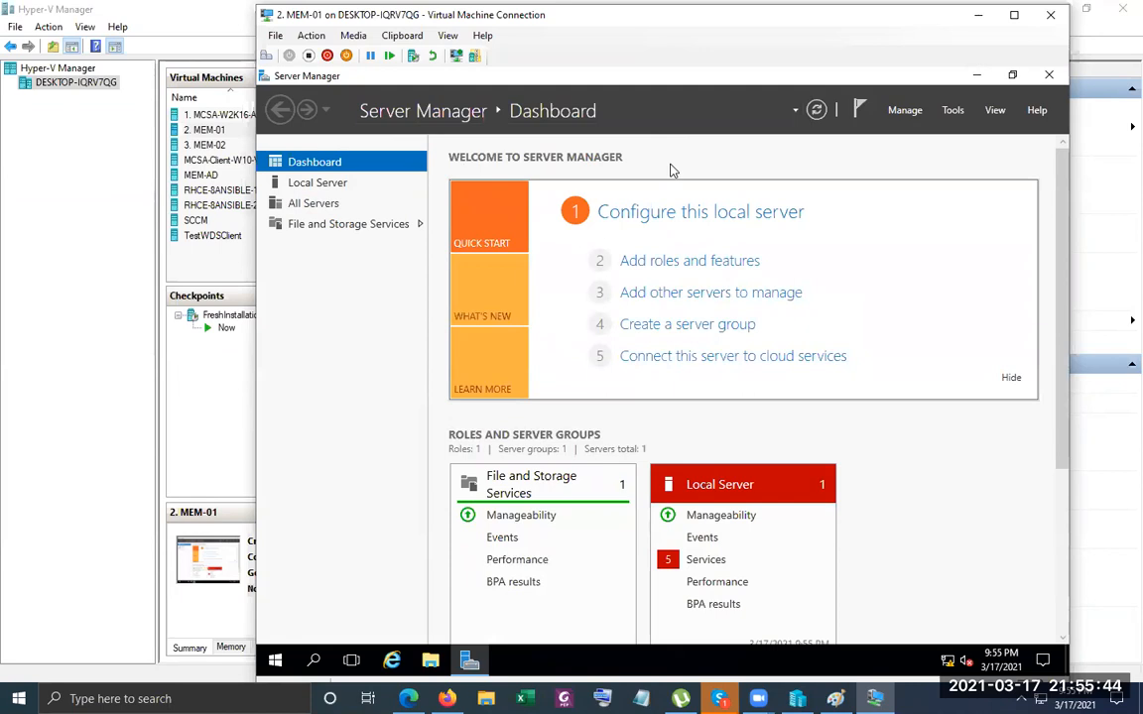
Start the Add Roles and Features wizard as a role-based installation targeting SRVDC01.
click(901, 111)
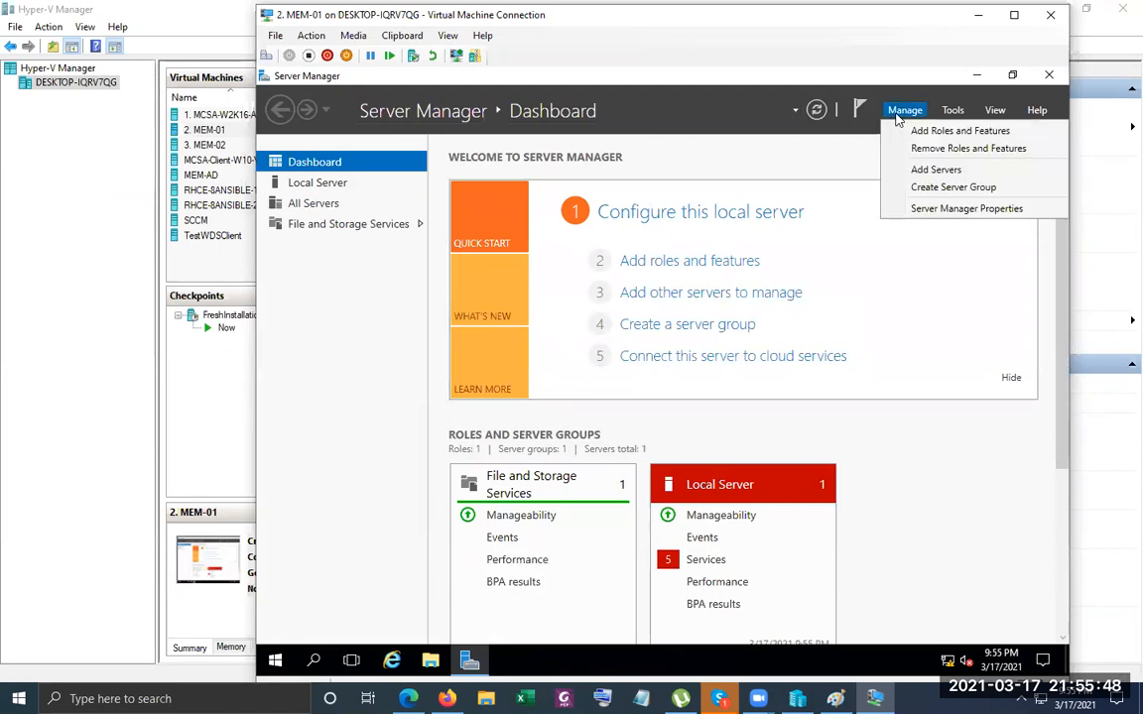
click(912, 130)
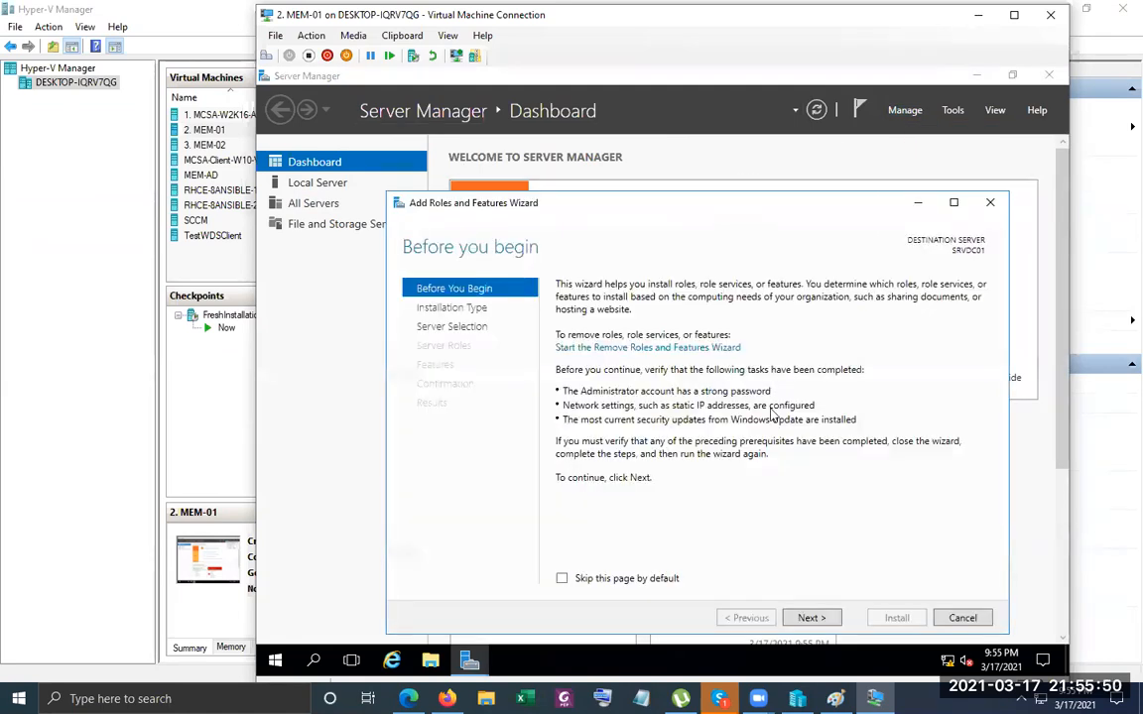
click(812, 618)
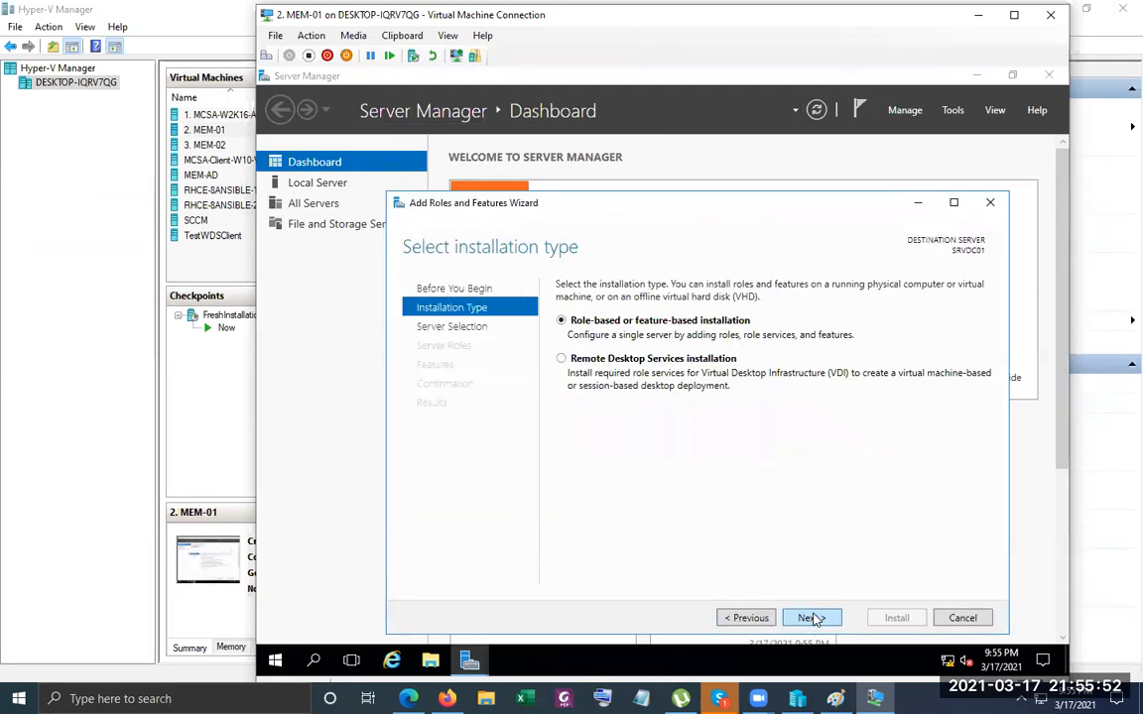
key(Return)
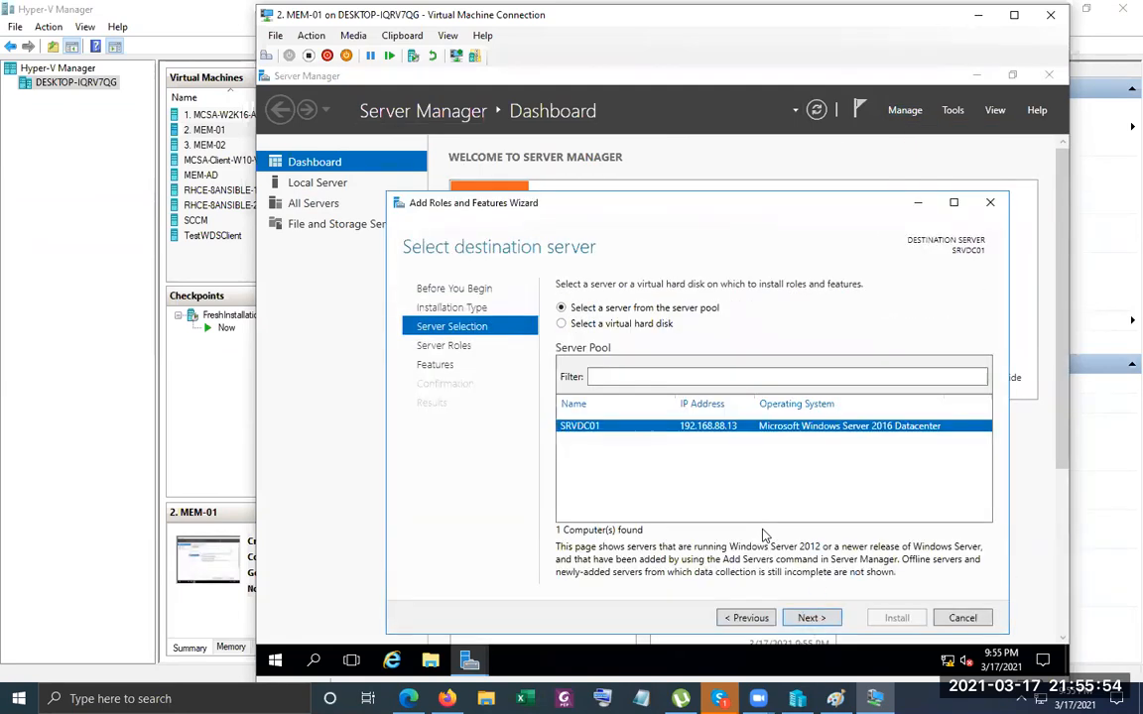
click(811, 617)
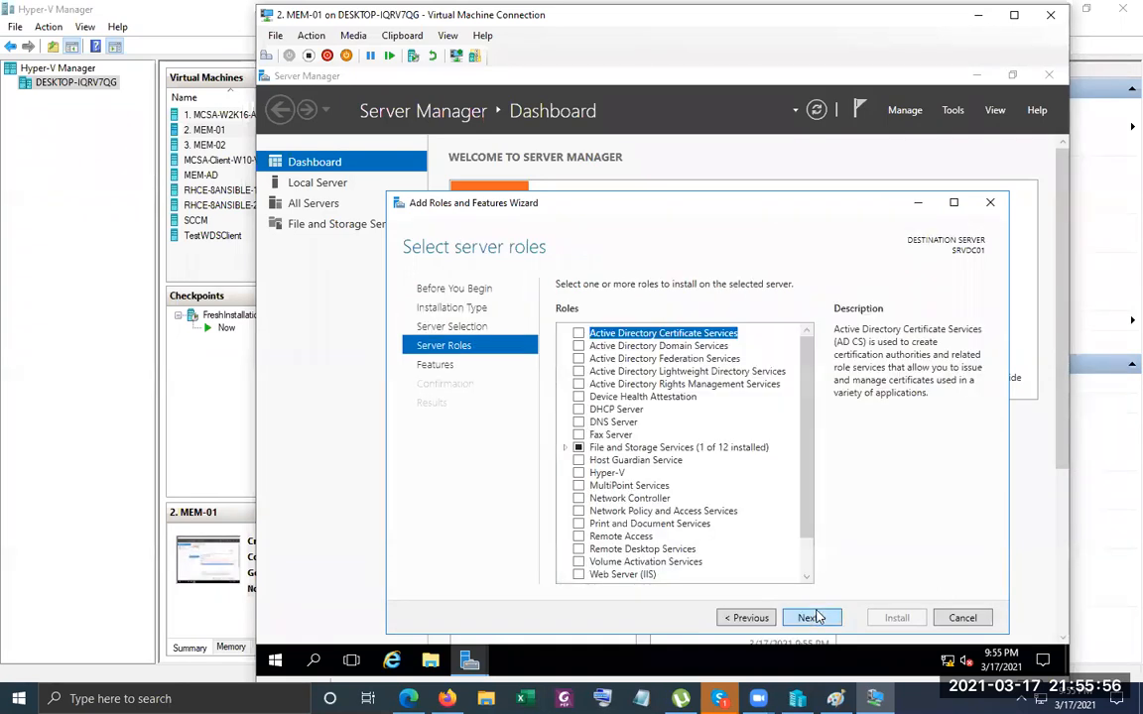
Select Active Directory Domain Services with its management features and begin the installation.
click(579, 346)
click(741, 554)
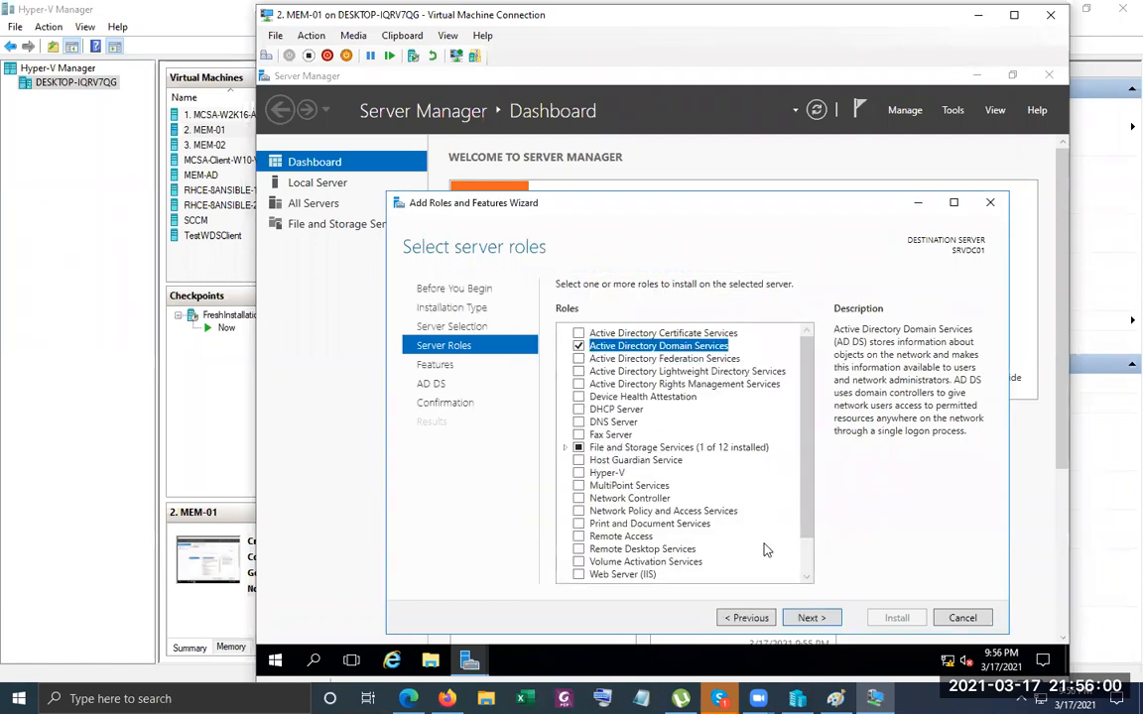
click(810, 617)
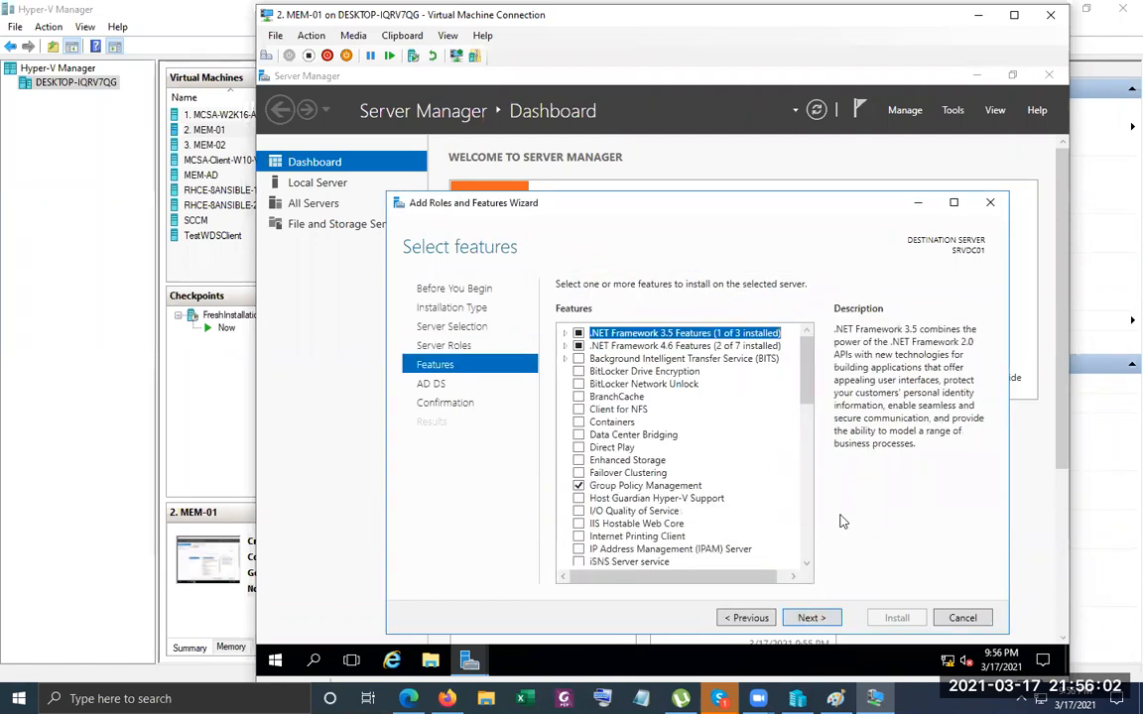
drag(799, 369, 806, 555)
click(811, 617)
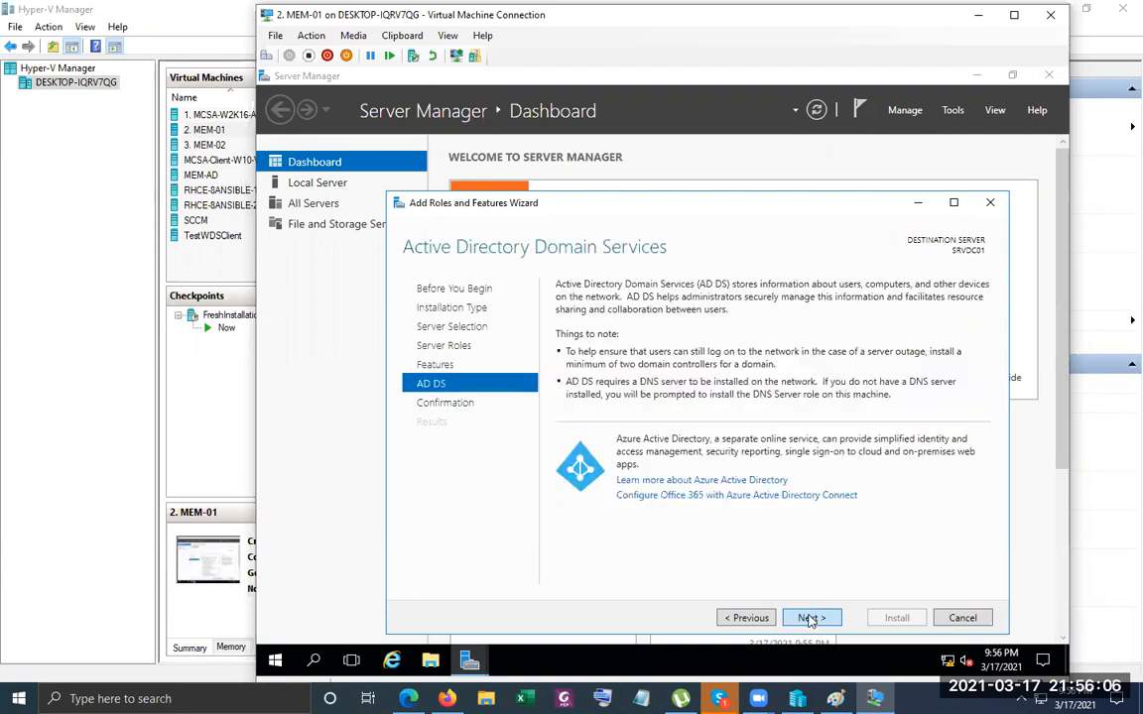
click(810, 617)
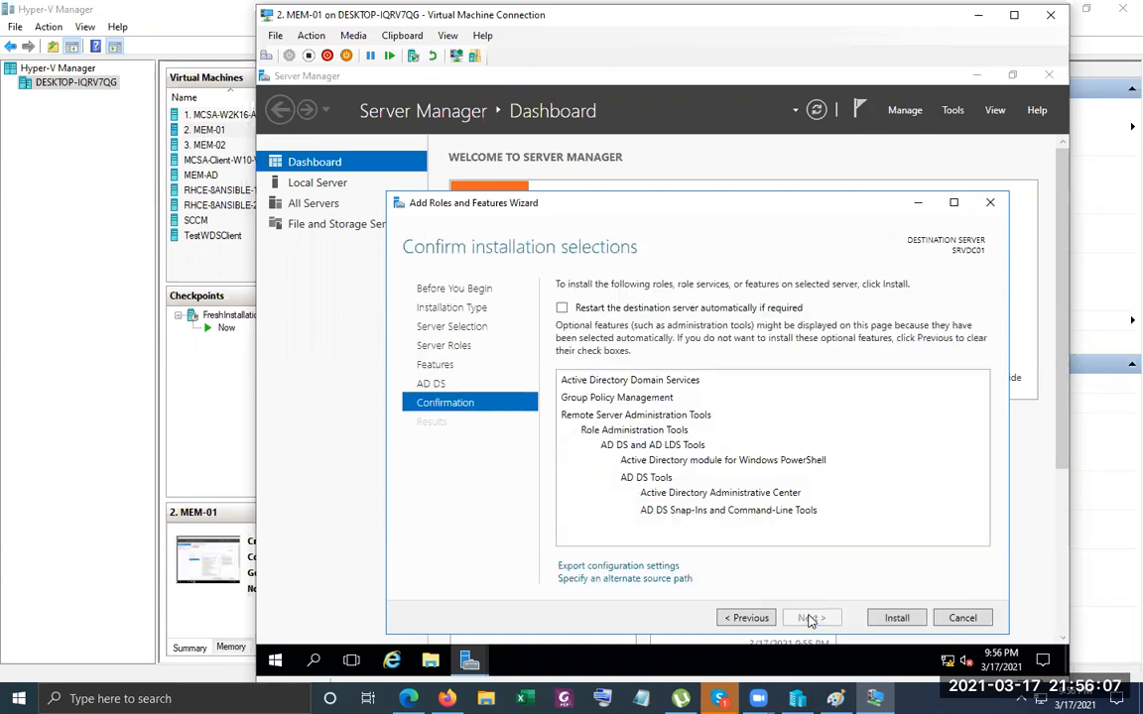
click(879, 618)
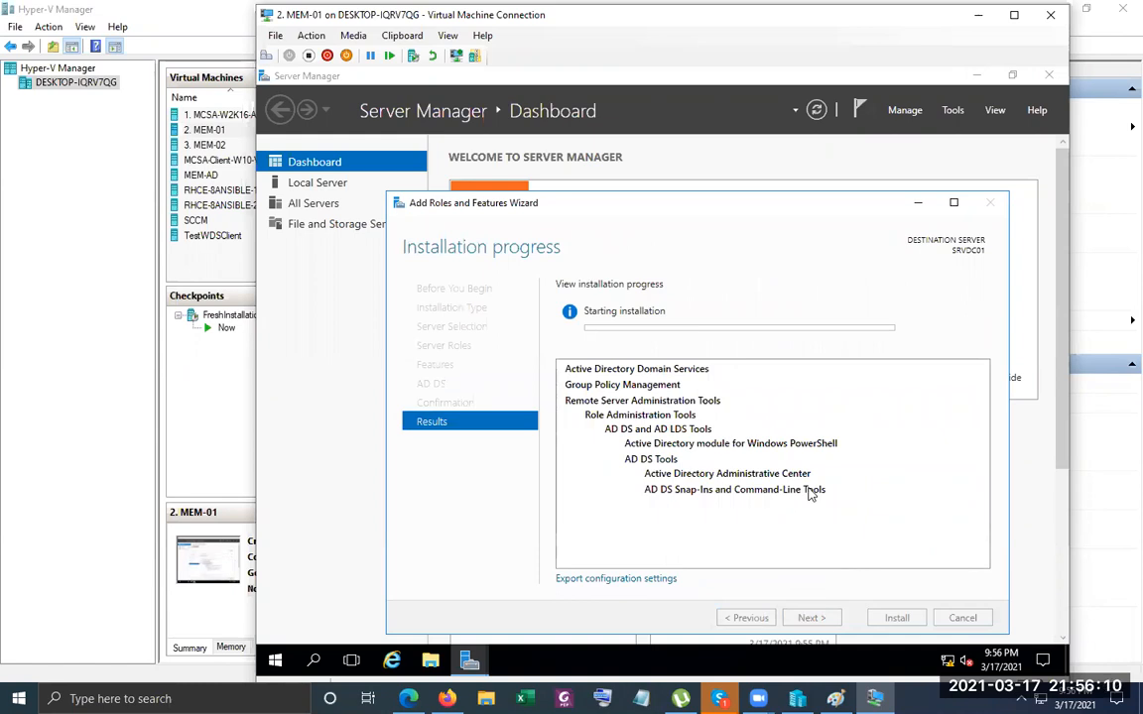
Enlarge the Add Roles and Features Wizard window while the AD DS installation finishes.
drag(631, 193, 701, 159)
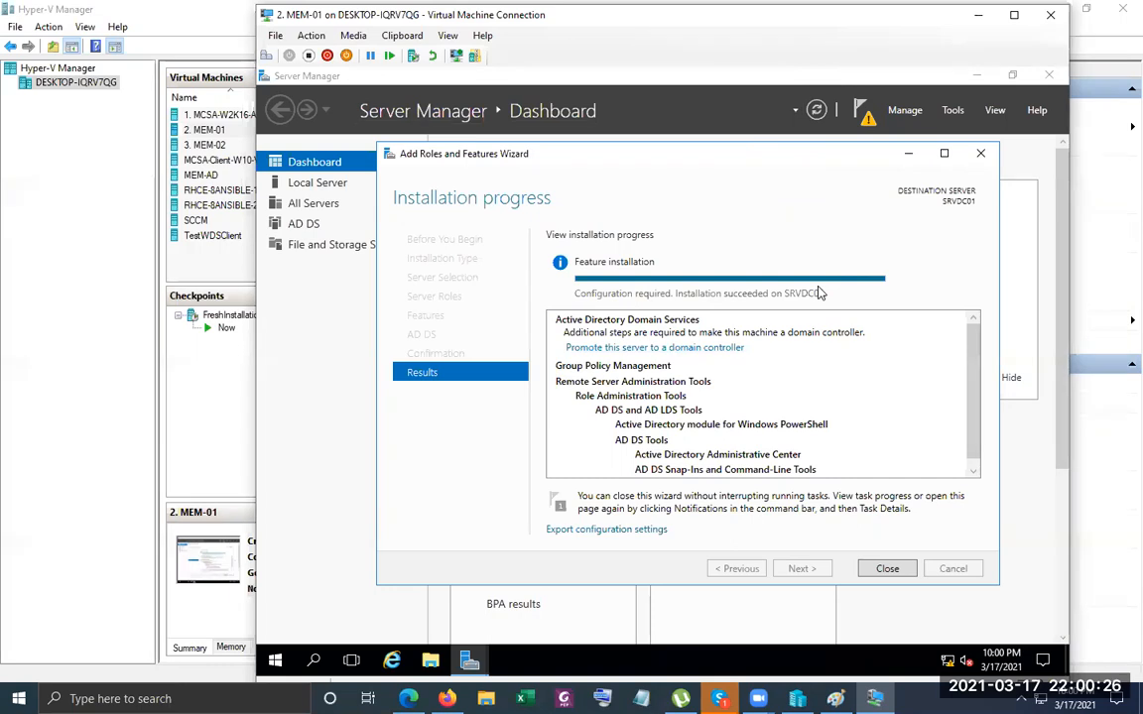
Promote SRVDC01 by adding a new forest with root domain name xyz.local.
click(704, 349)
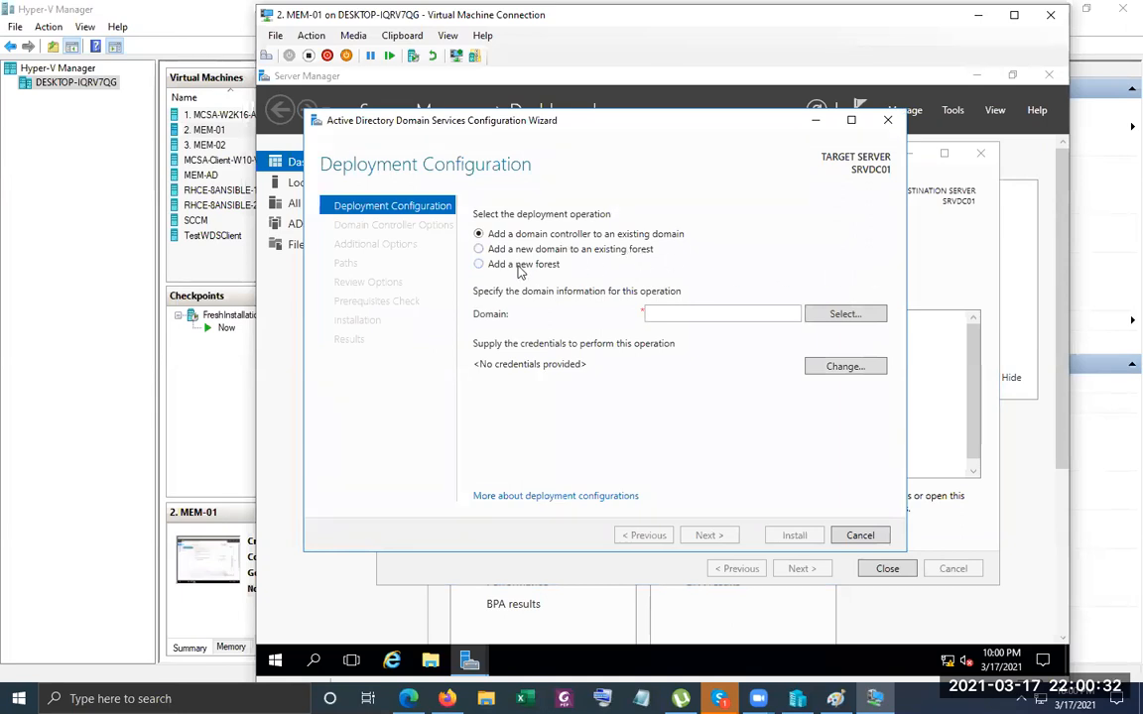
click(483, 264)
click(734, 316)
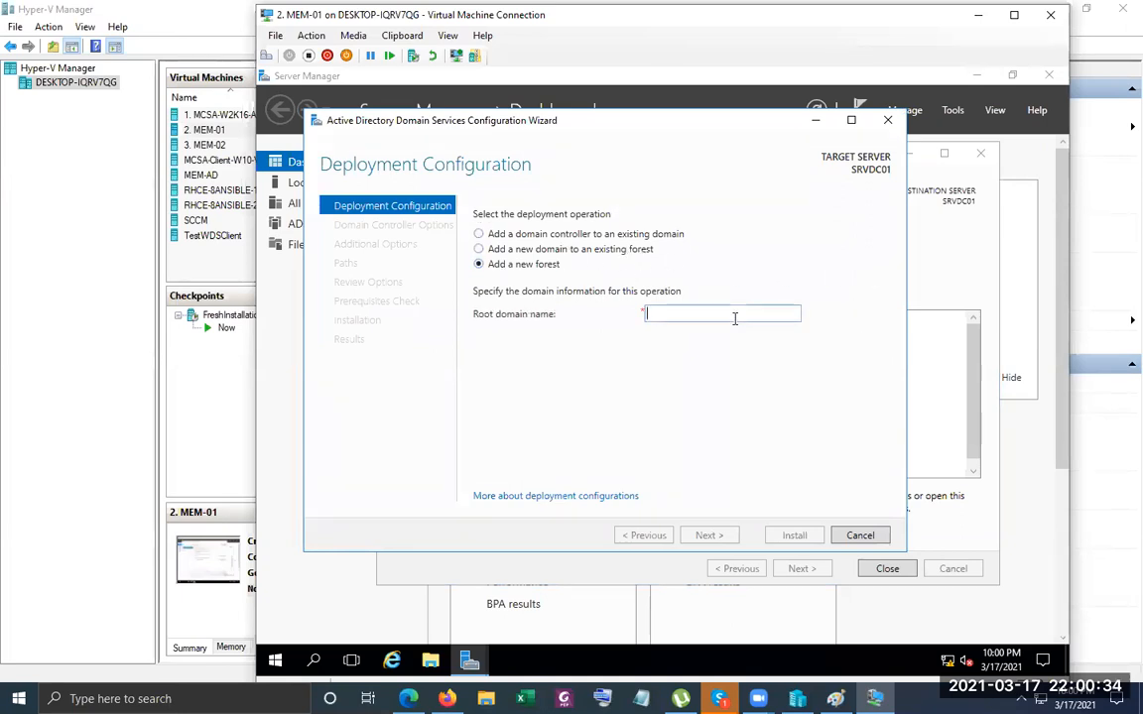
text(x)
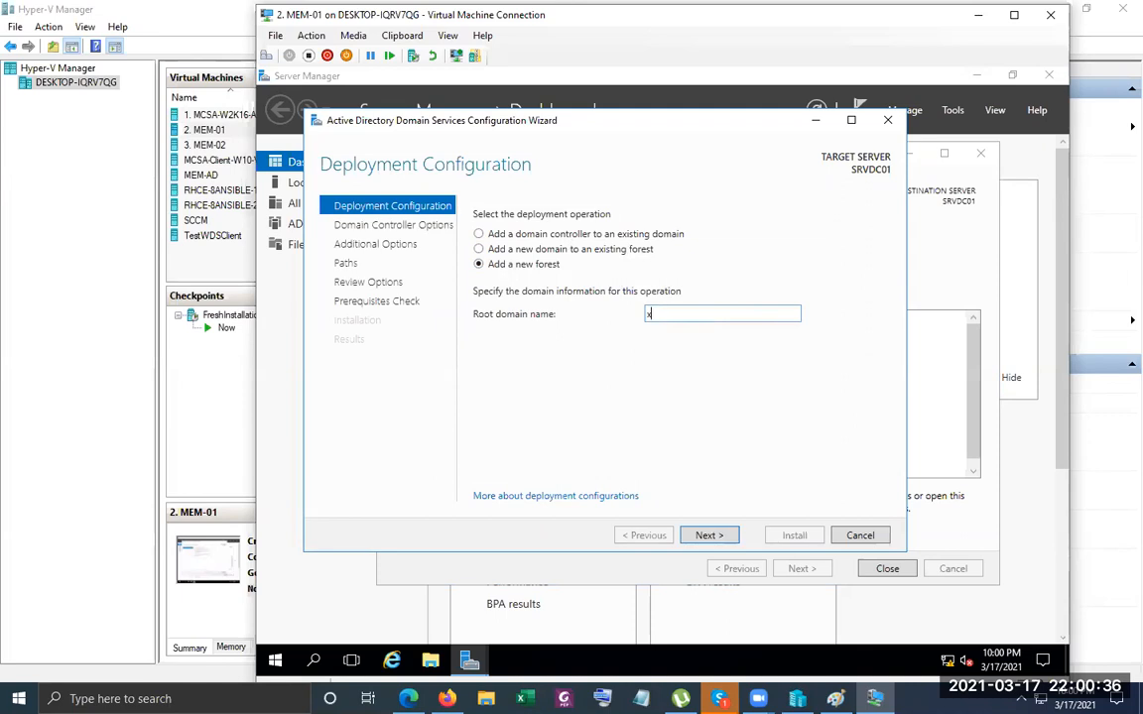
text(yz.local)
key(Return)
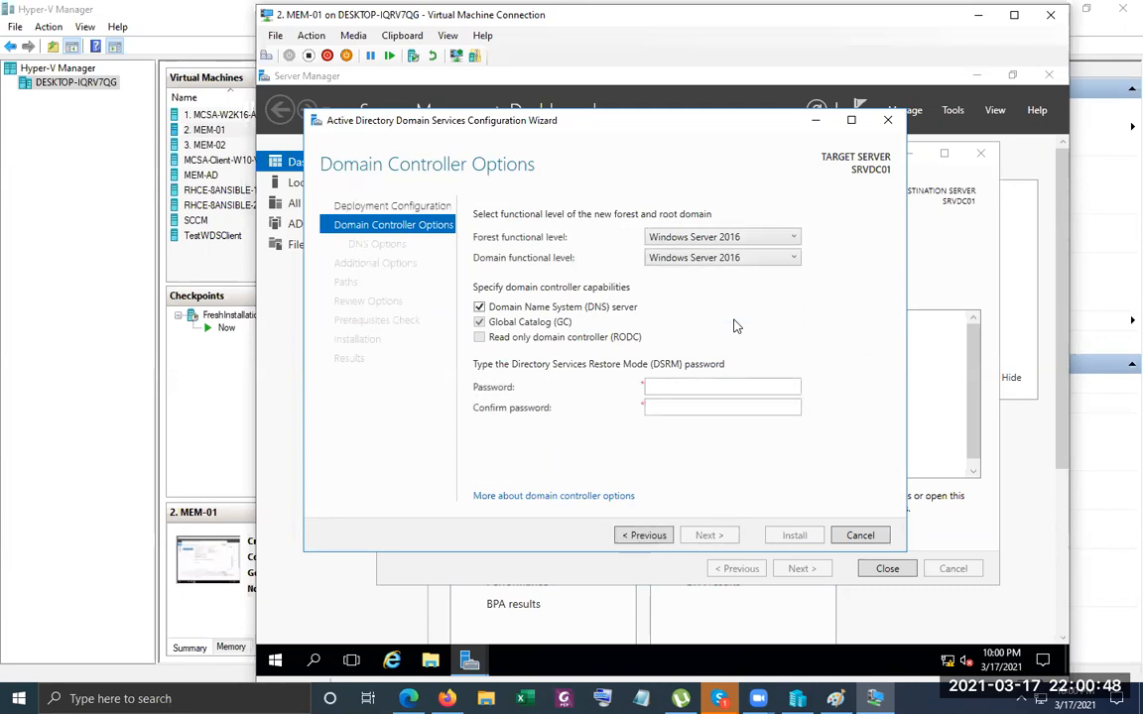
Enter the DSRM password in both password fields and accept the domain controller options.
key(Tab)
key(Tab)
key(Tab)
key(Tab)
key(Tab)
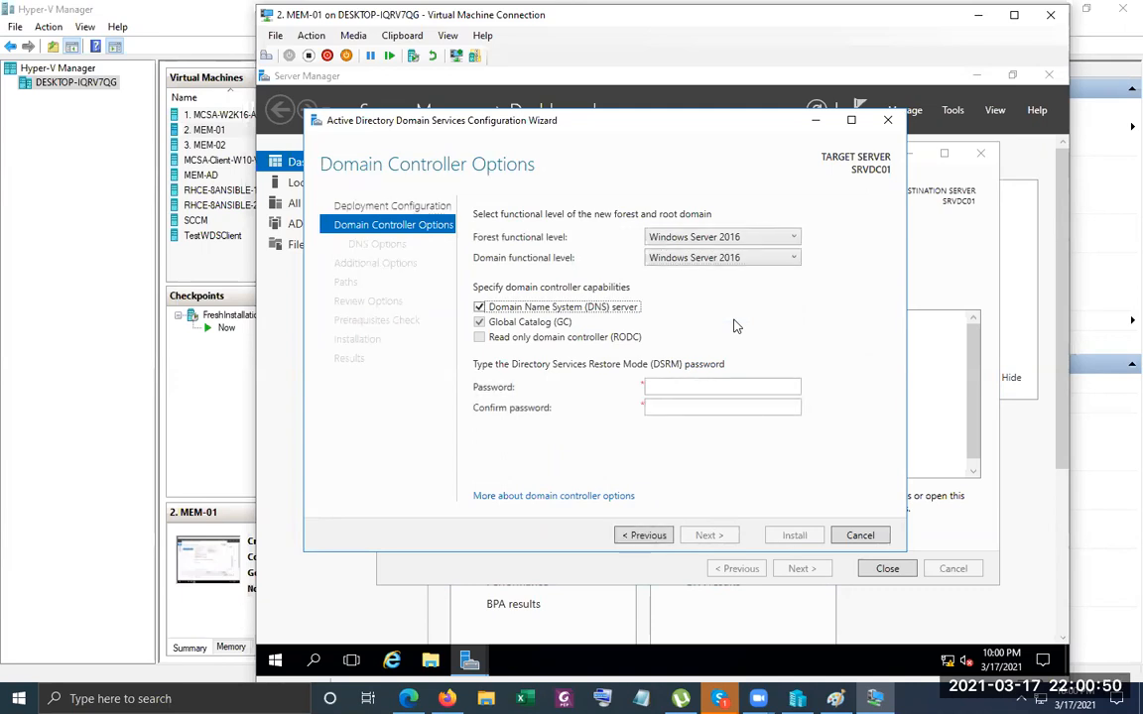
key(shift+Tab)
text(Pa$$w0)
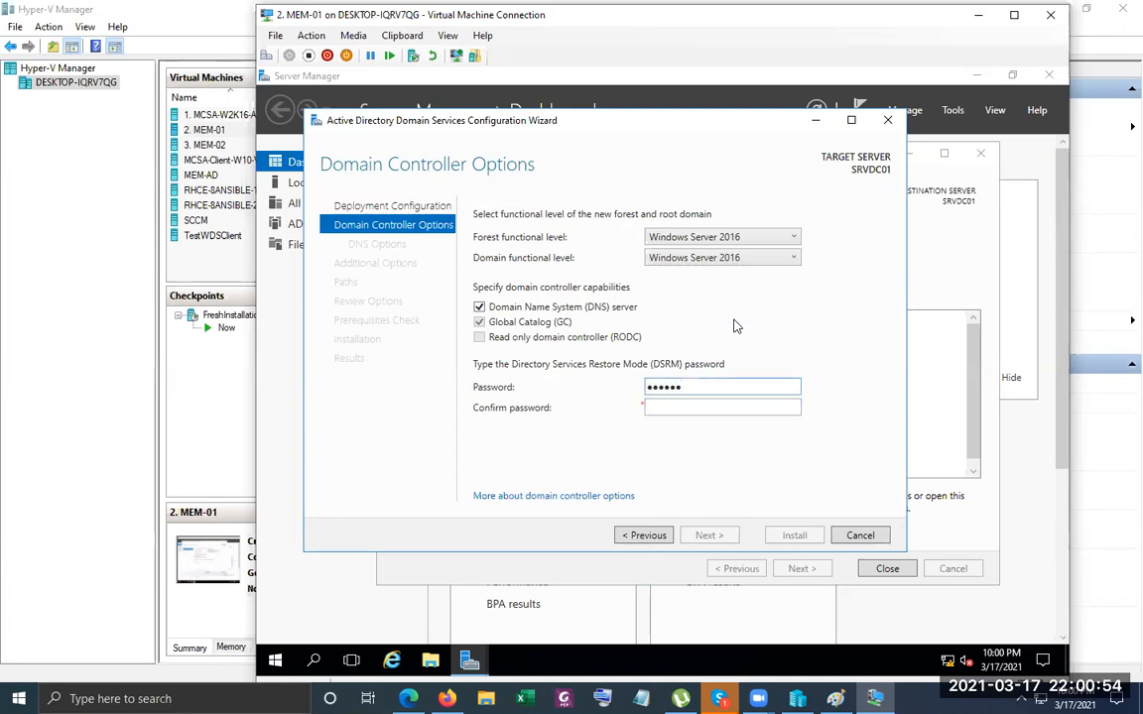
text(rd1)
key(Tab)
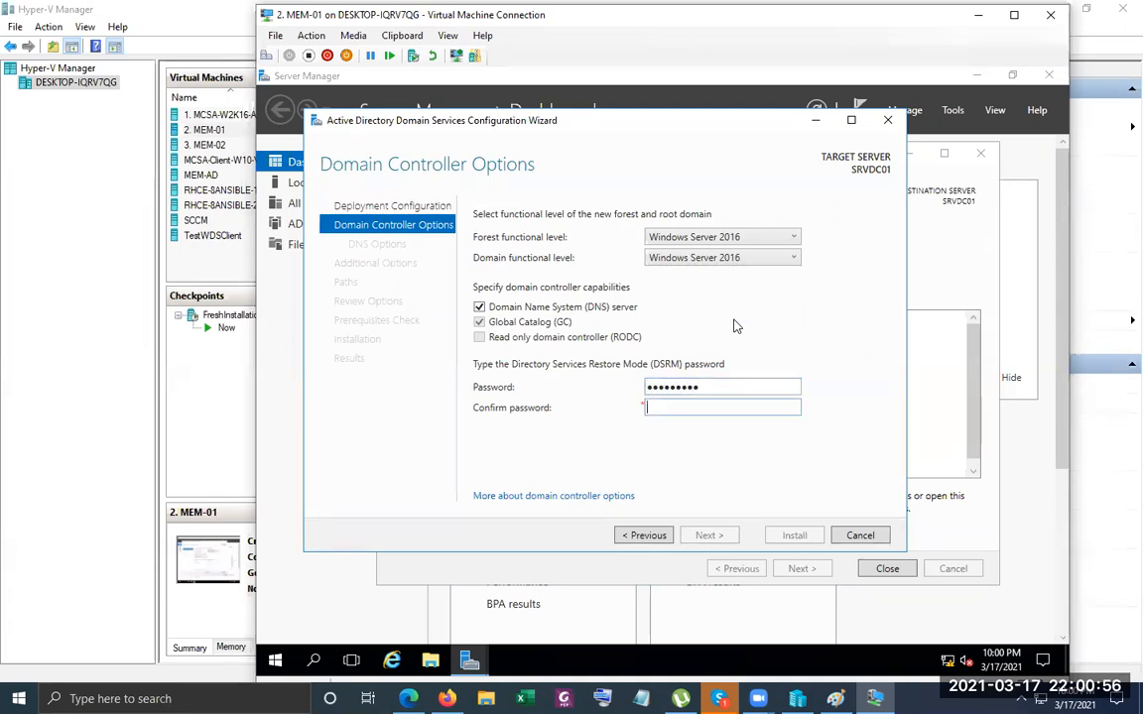
text(Pa$$w0)
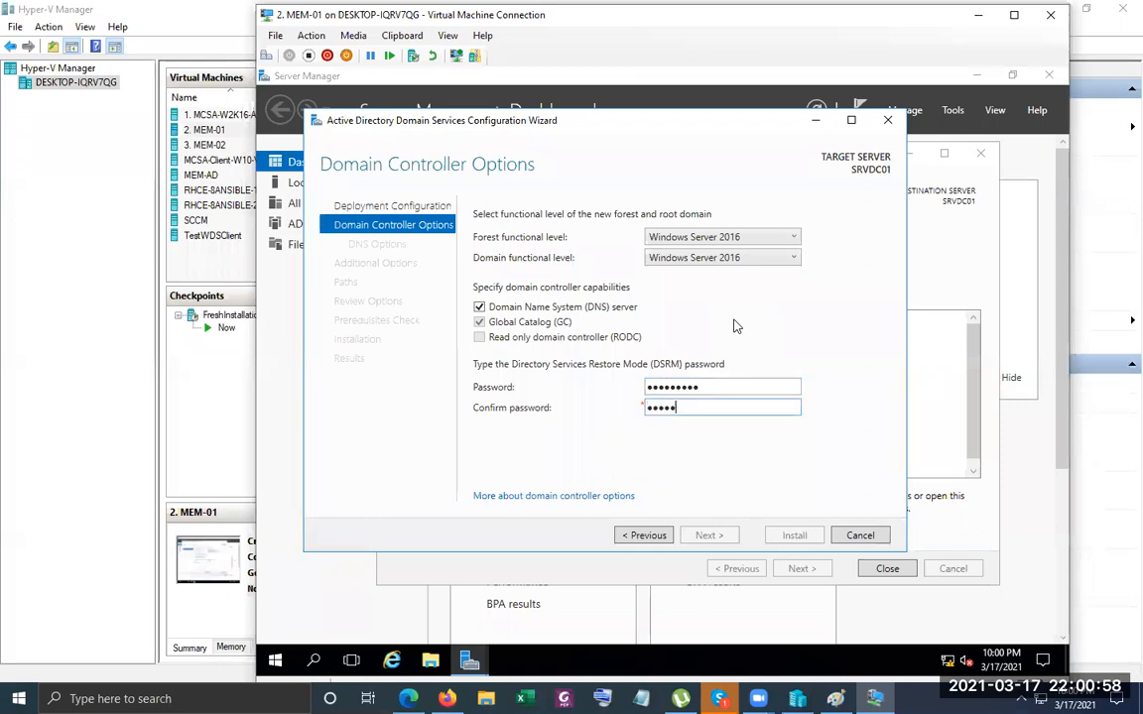
text(rd1)
key(Return)
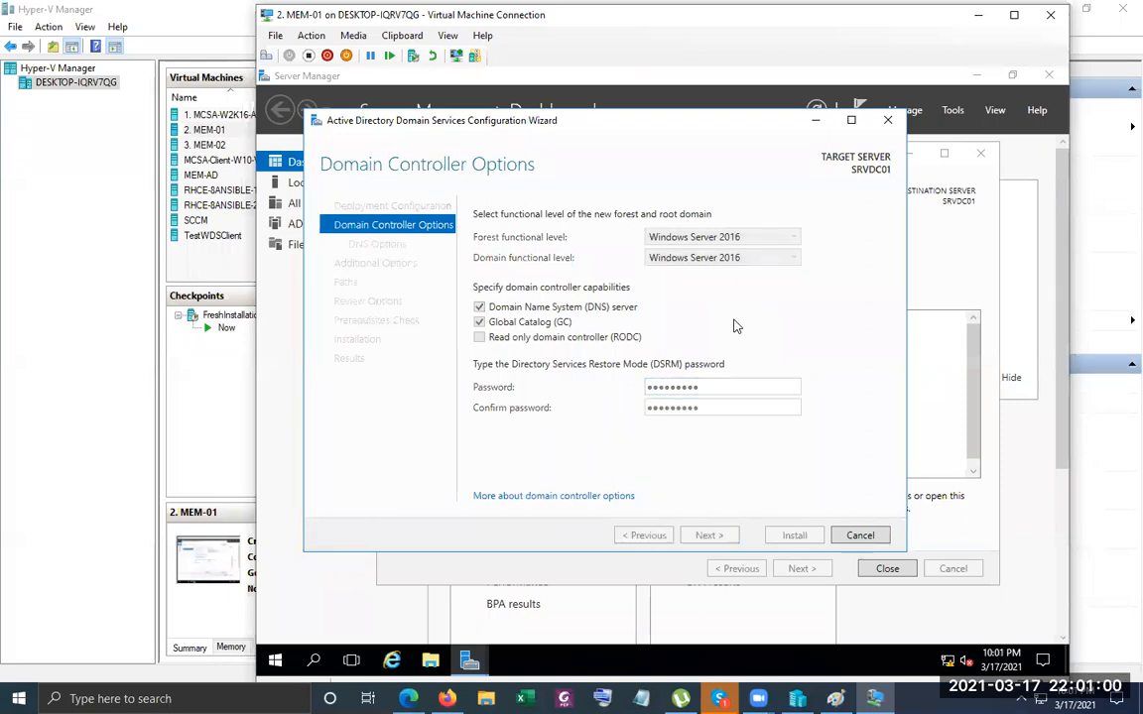
Accept the DNS options, NetBIOS name XYZ, default AD DS paths and reviewed settings to run prerequisite checks.
key(Return)
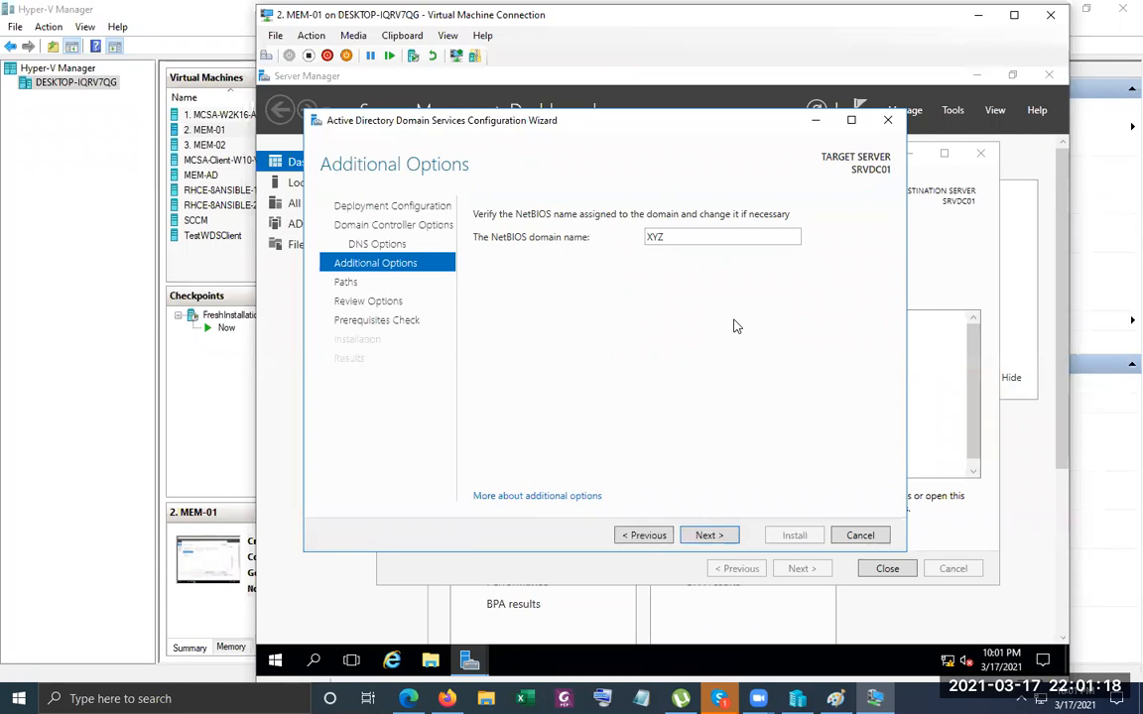
click(706, 536)
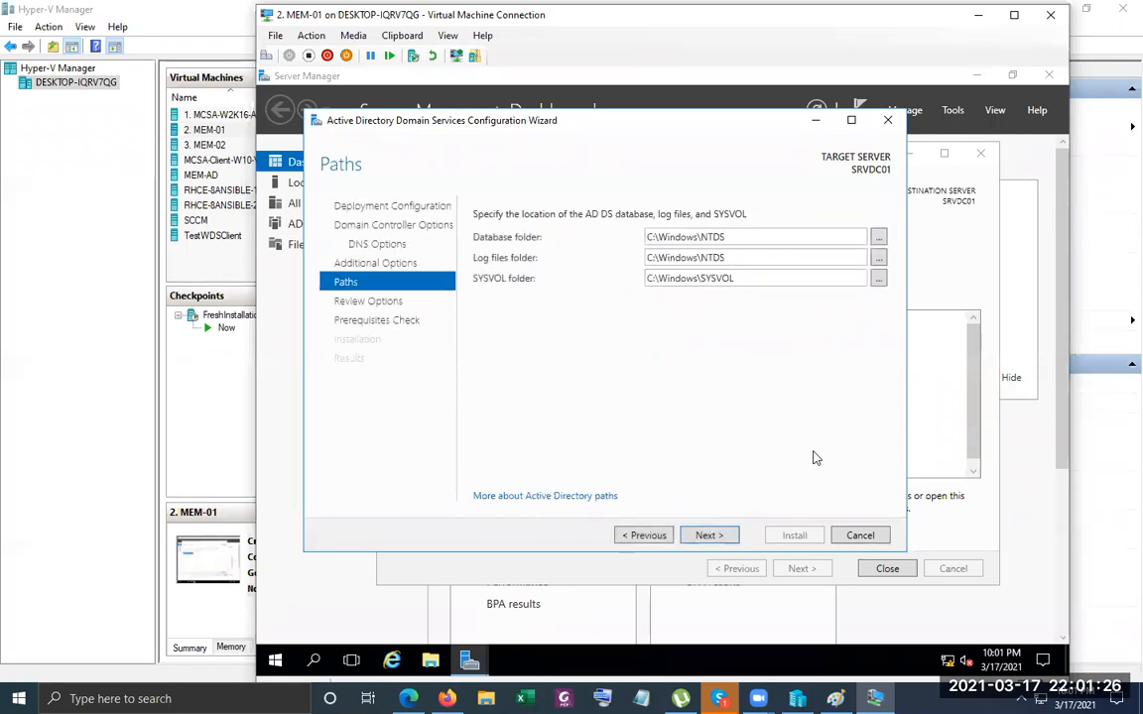
click(730, 536)
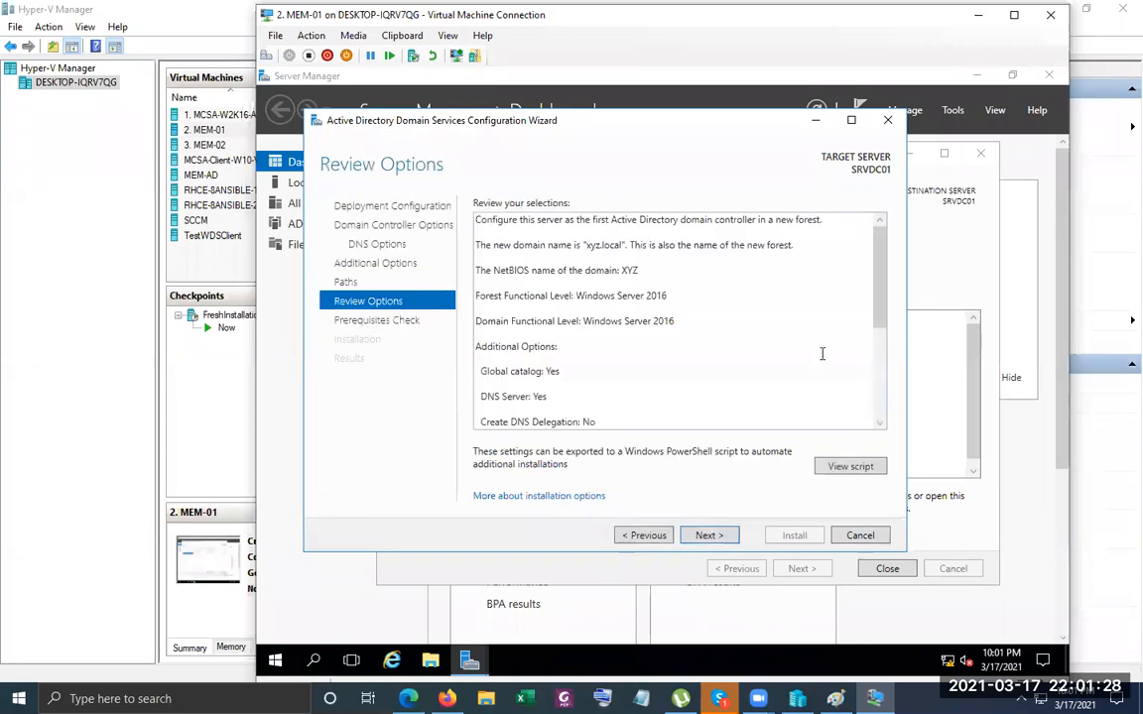
scroll(875, 268, down, 3)
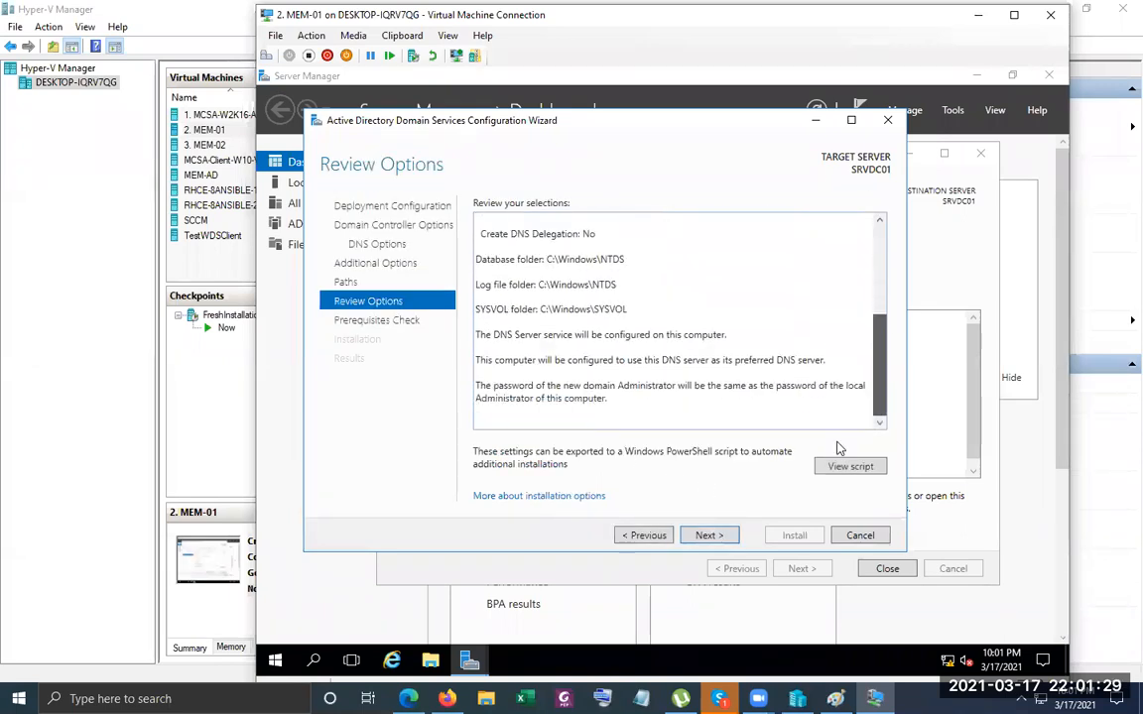
click(710, 537)
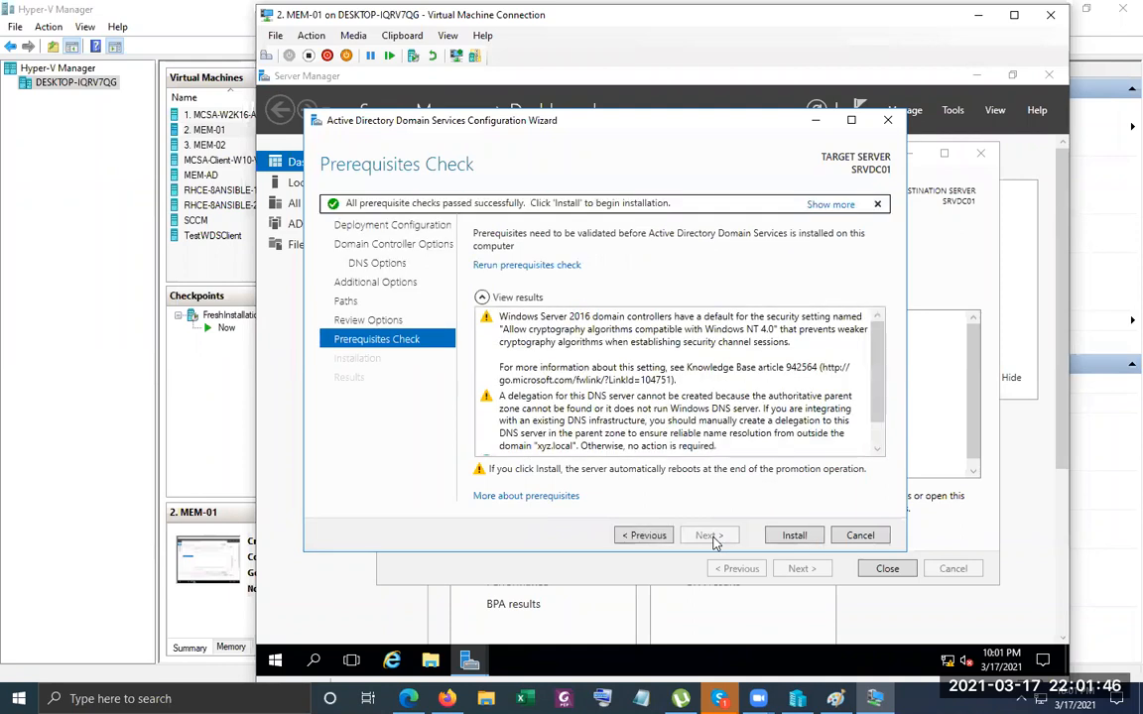
scroll(634, 362, down, 1)
scroll(655, 416, up, 1)
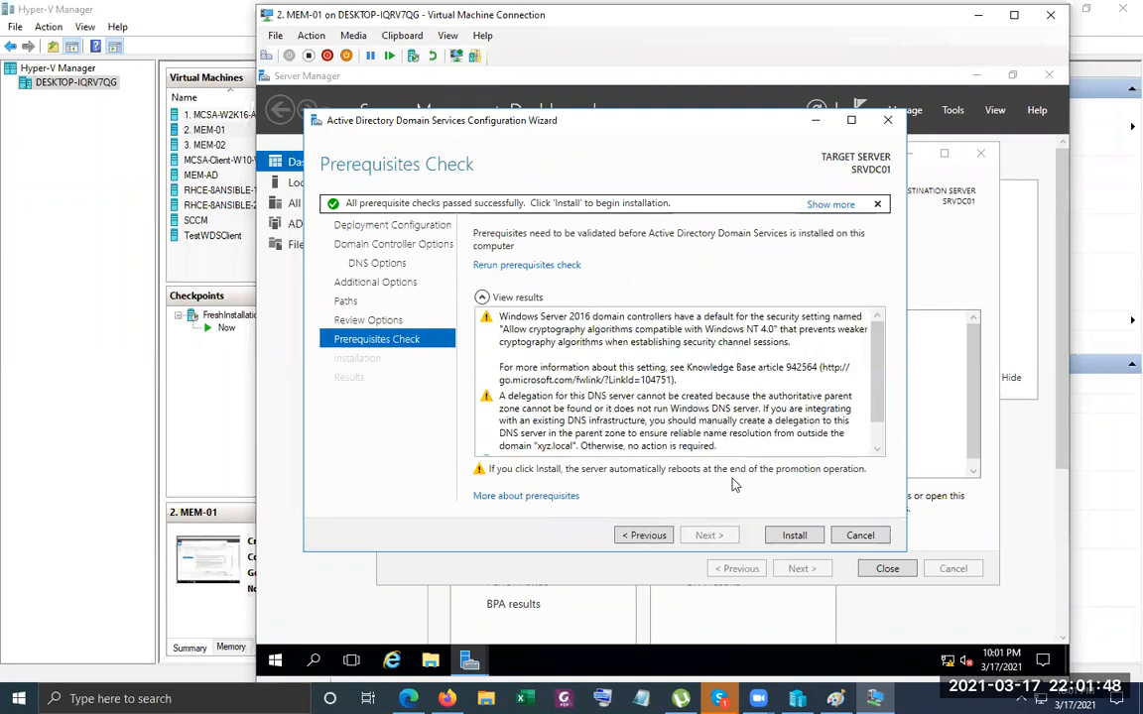
Start the domain controller installation for the xyz.local forest on SRVDC01.
click(784, 534)
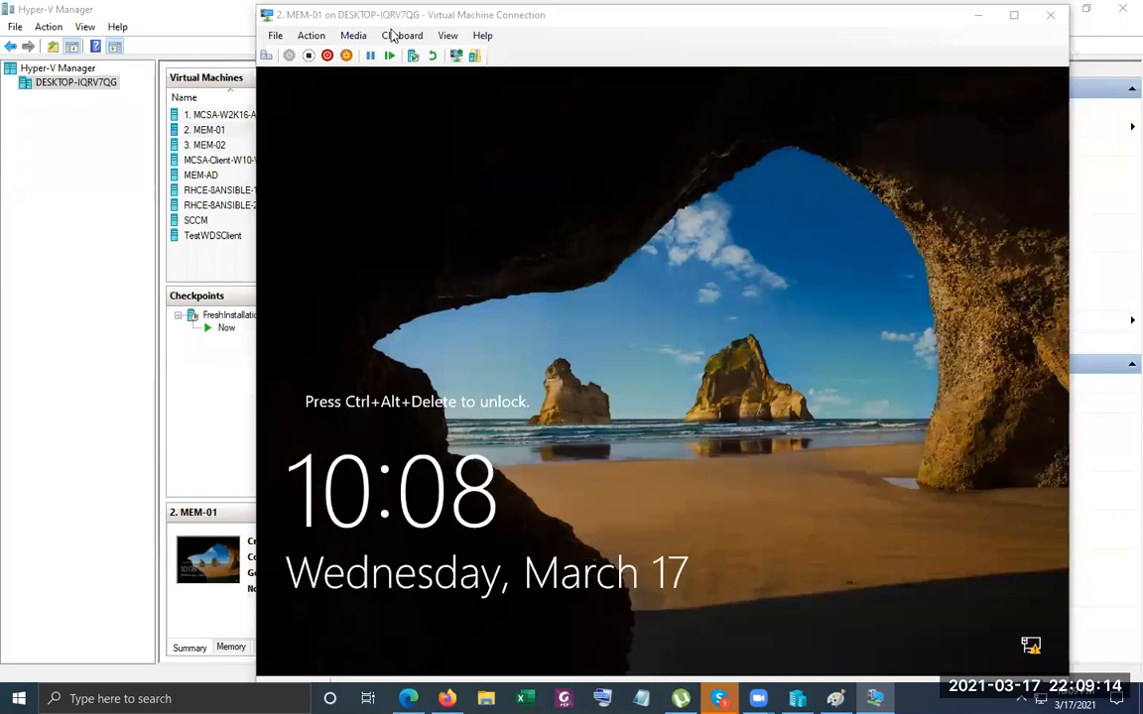
Send Ctrl+Alt+Delete to MEM-01 and log on with the administrator password.
click(664, 299)
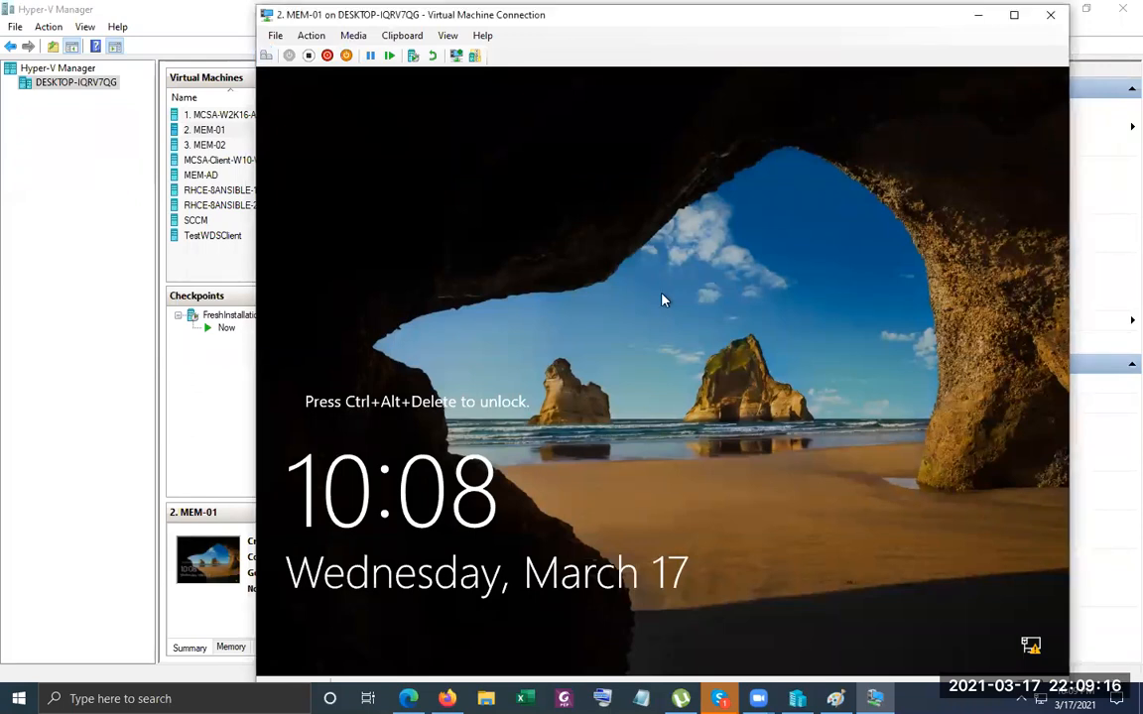
click(266, 54)
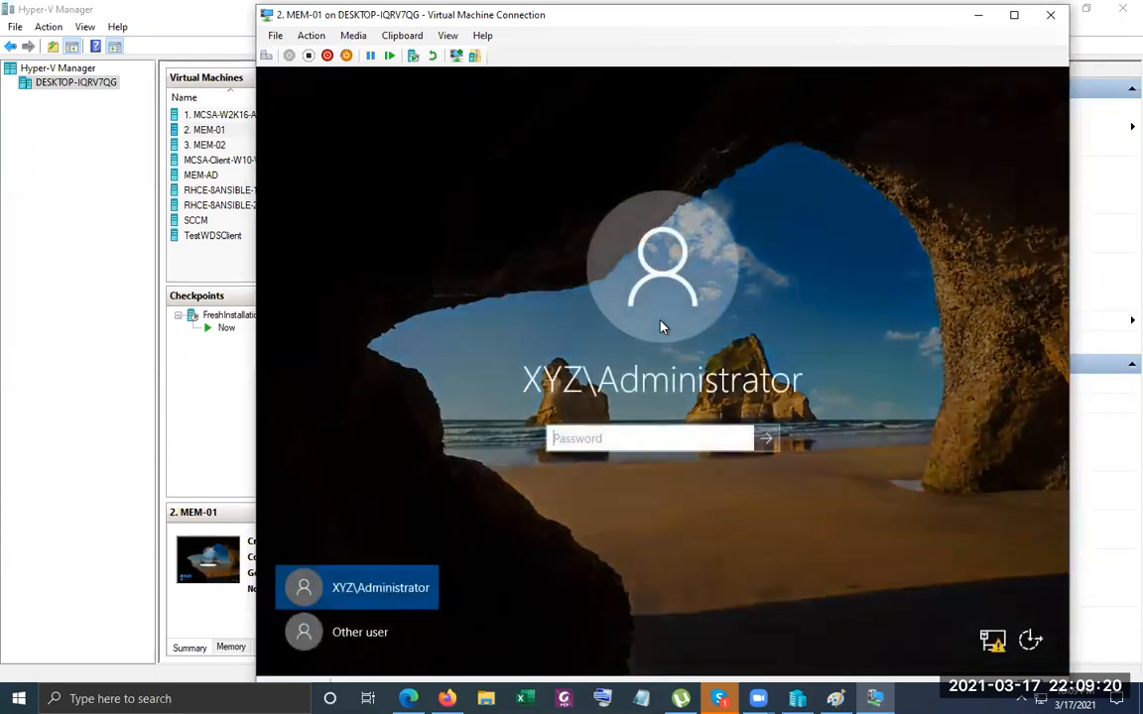
text(*********)
key(Return)
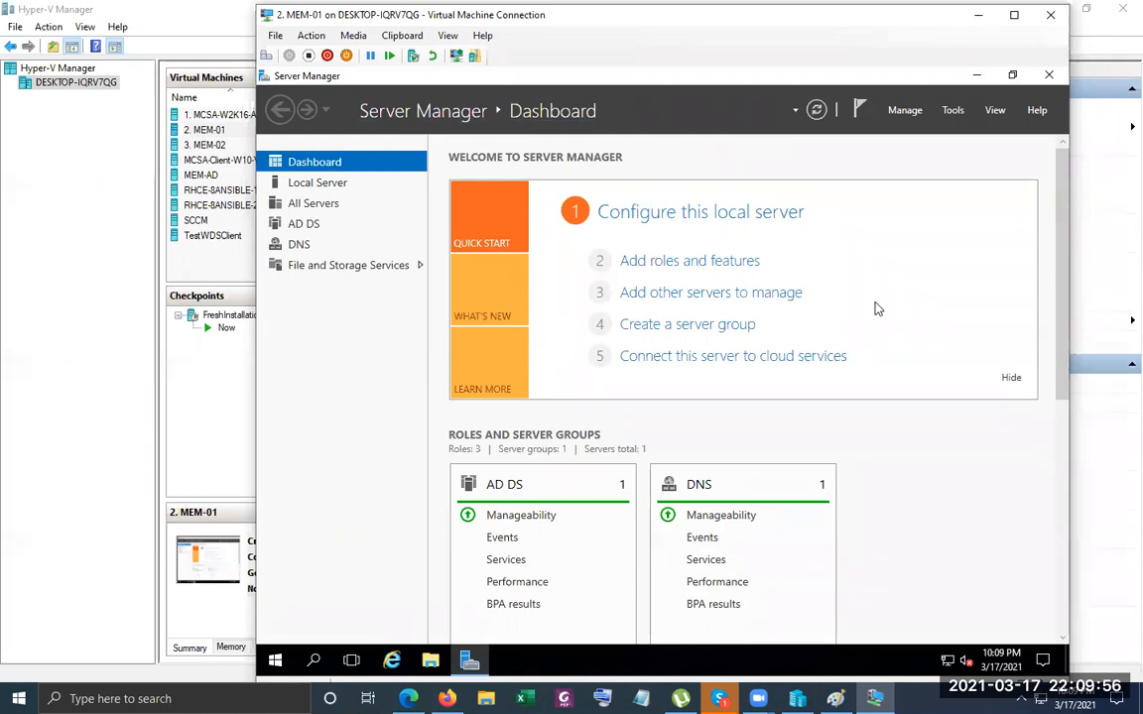
Launch DNS Manager from Server Manager's Tools menu and maximize it.
click(952, 110)
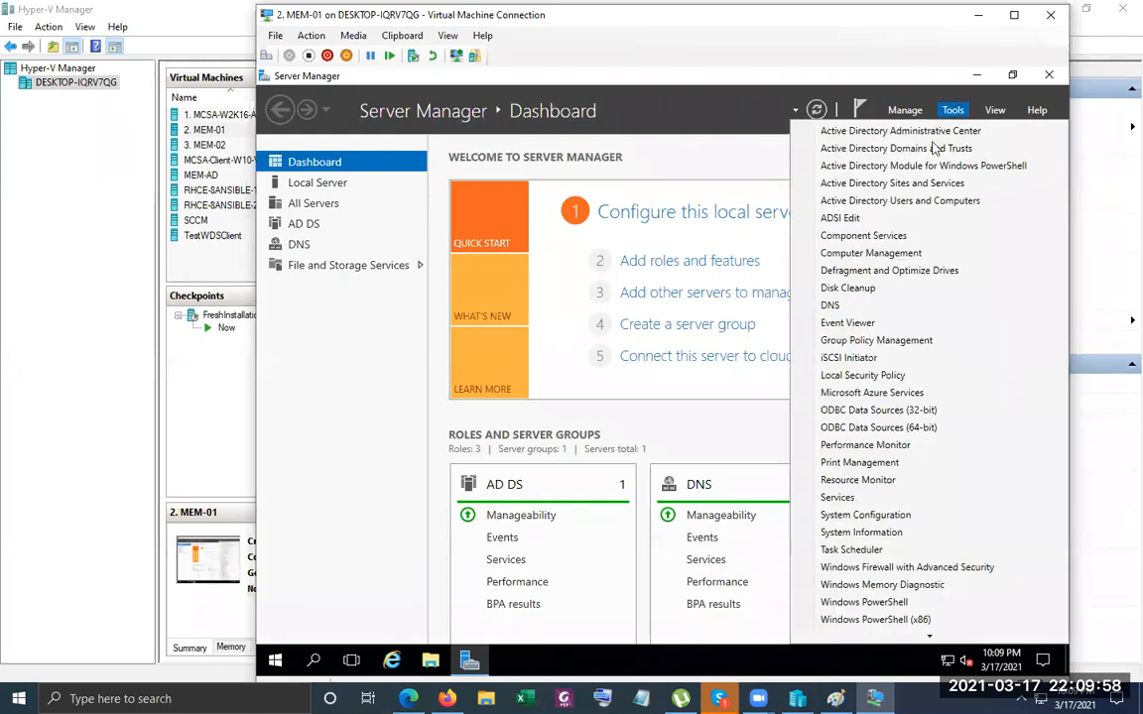
click(867, 307)
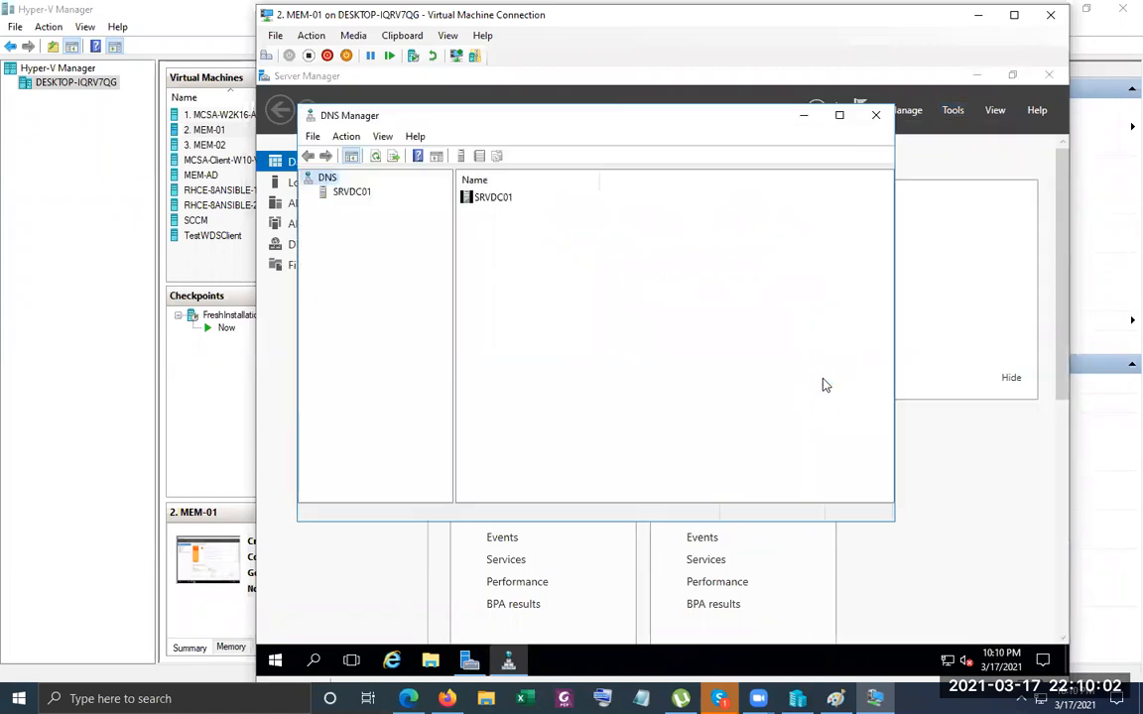
click(839, 117)
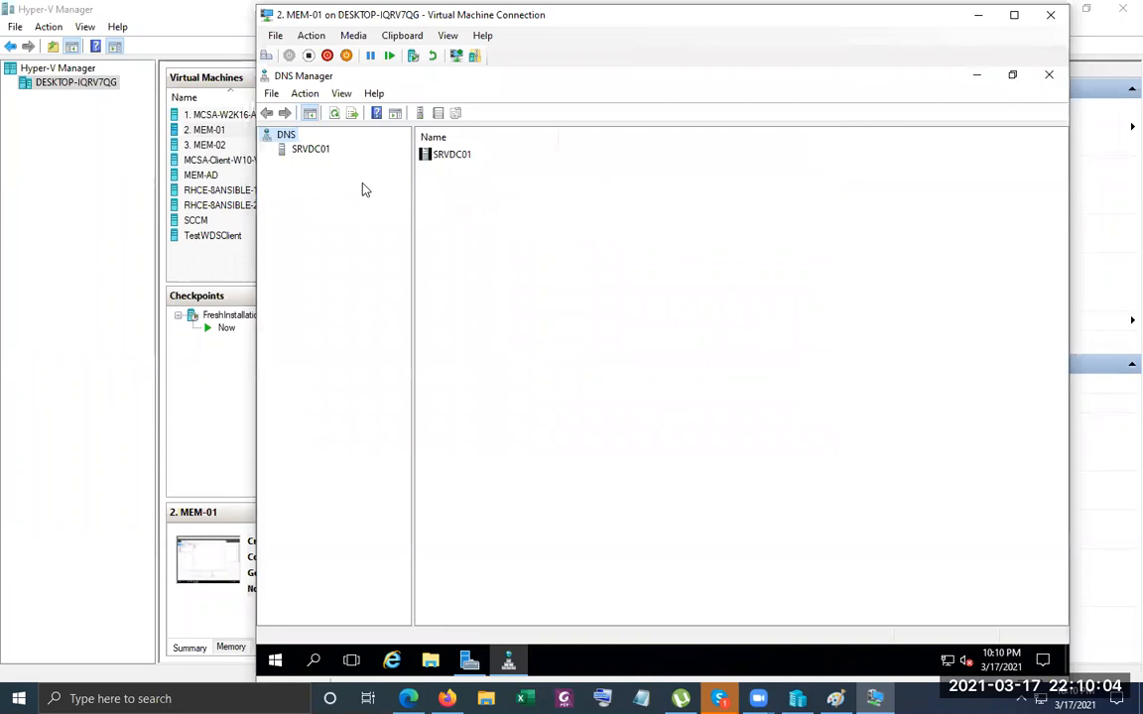
Expand SRVDC01's DNS tree and bring up the Reverse Lookup Zones context menu.
click(296, 157)
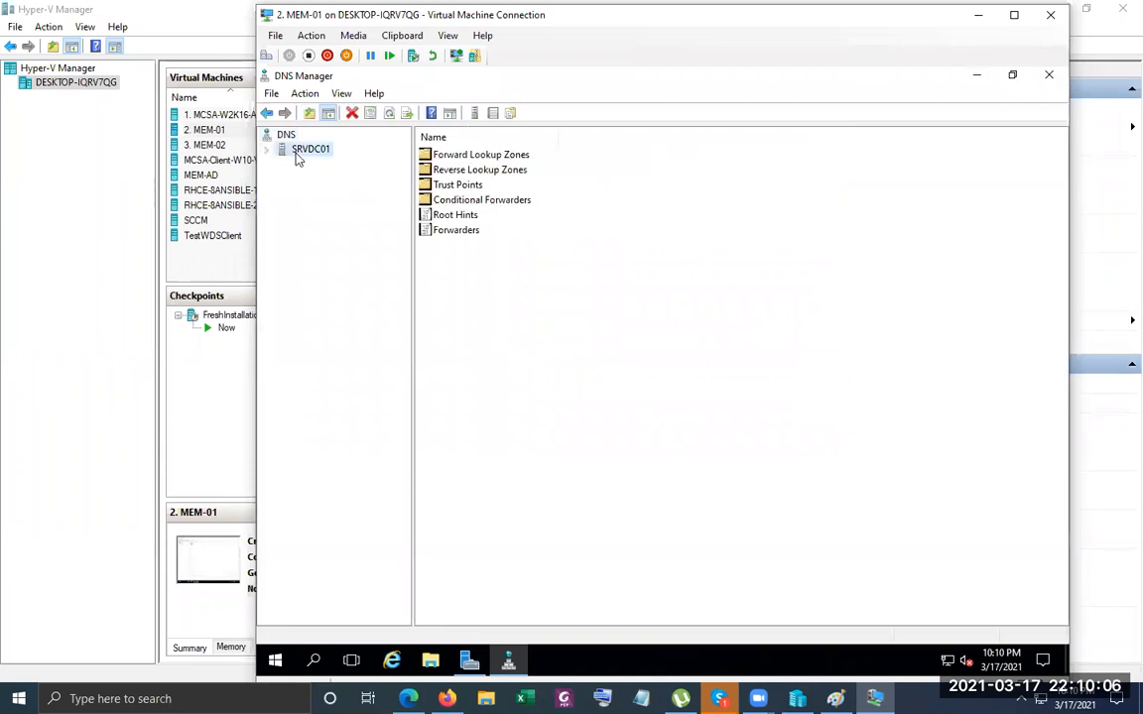
click(266, 149)
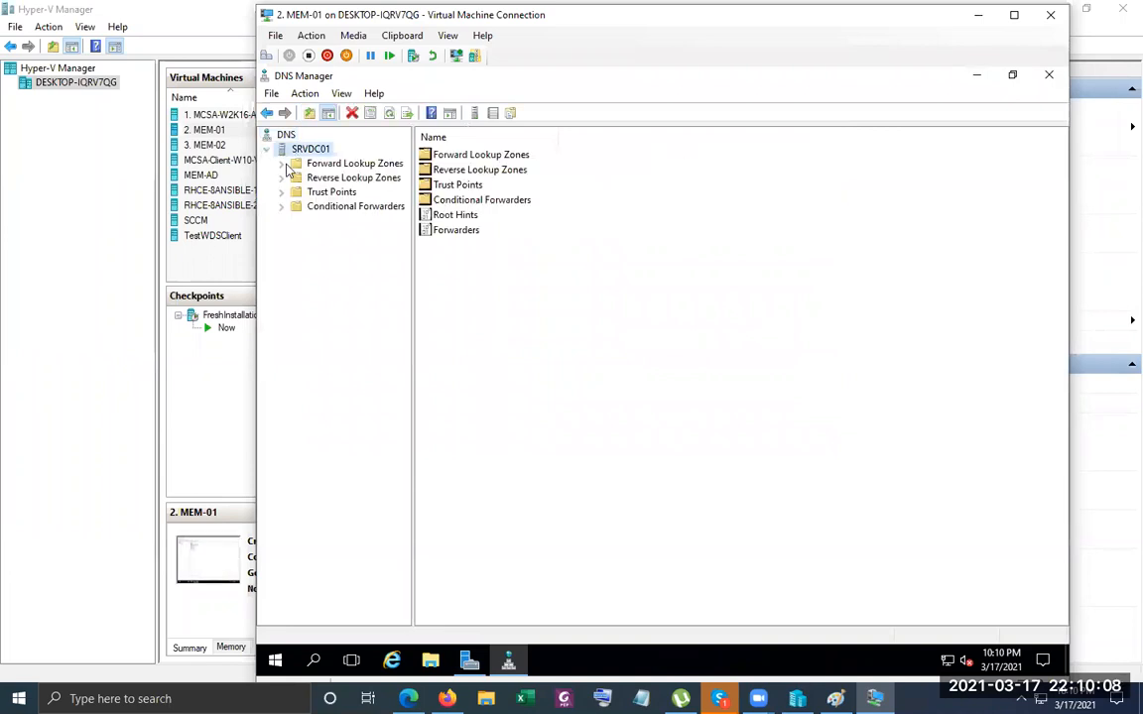
double_click(289, 165)
click(325, 206)
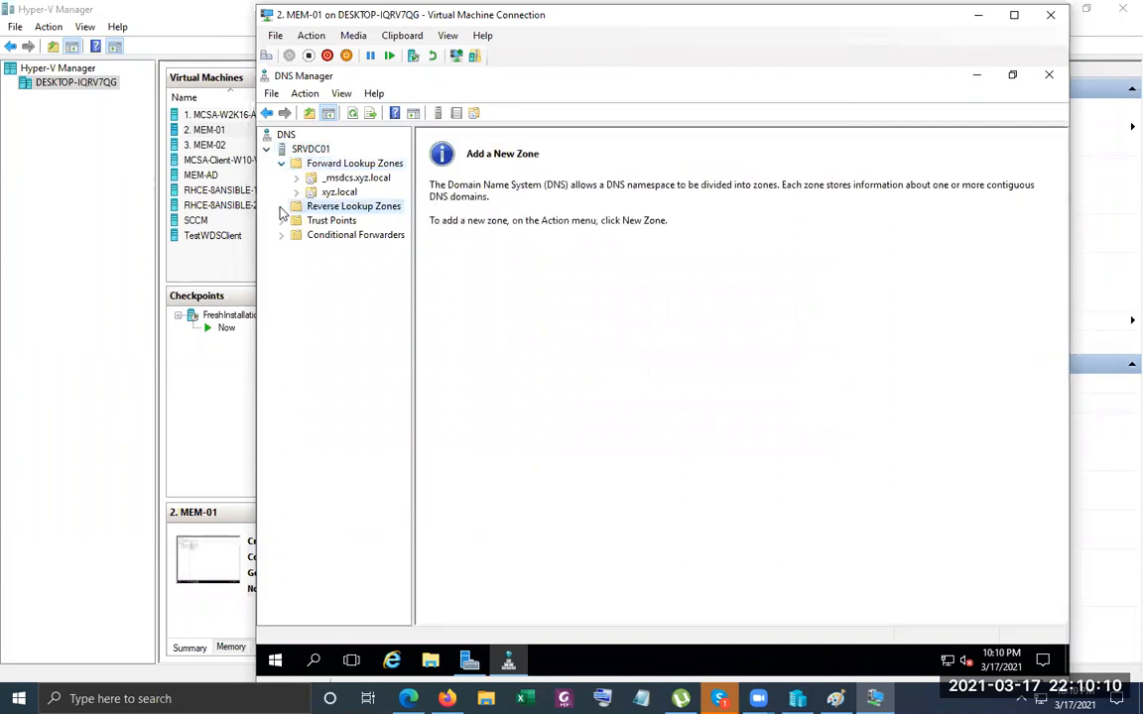
right_click(324, 211)
Create a primary, domain-replicated reverse lookup zone for network ID 192.168.88.
click(369, 223)
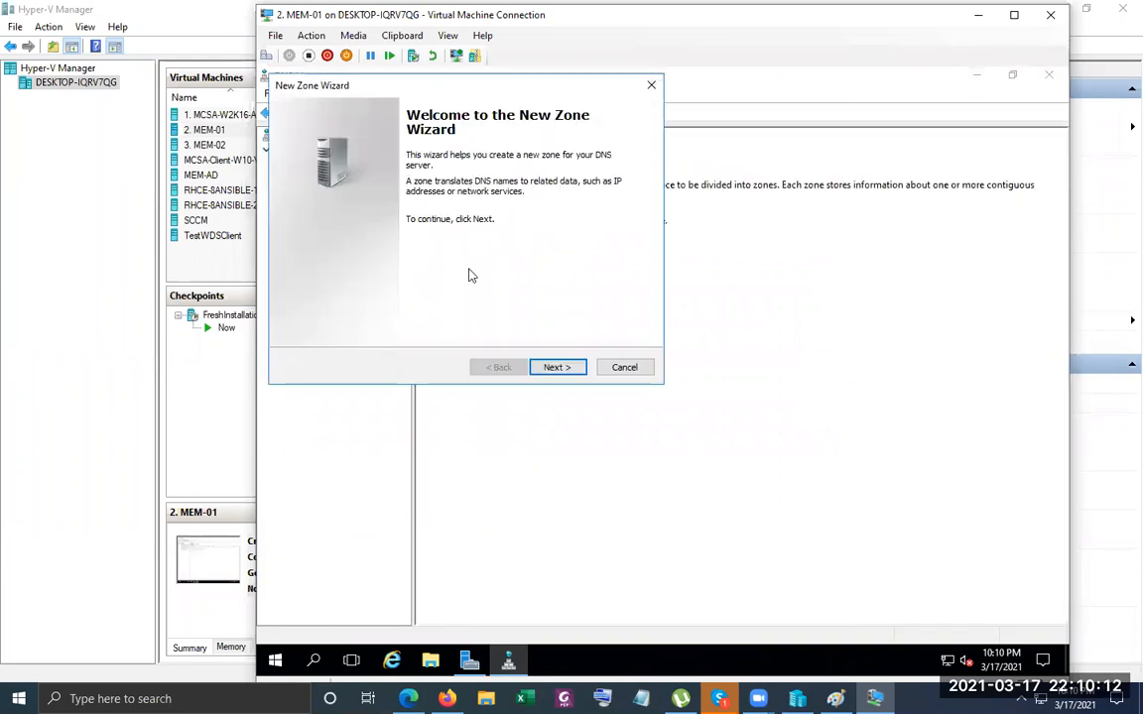
click(556, 367)
click(555, 367)
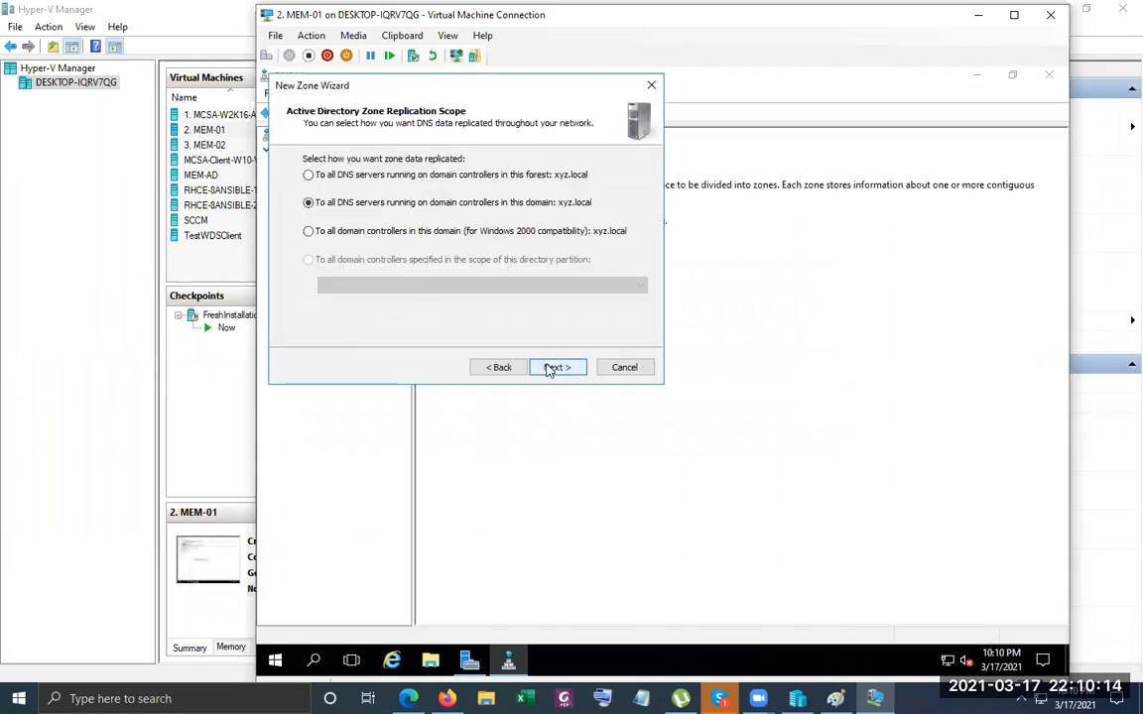
click(553, 368)
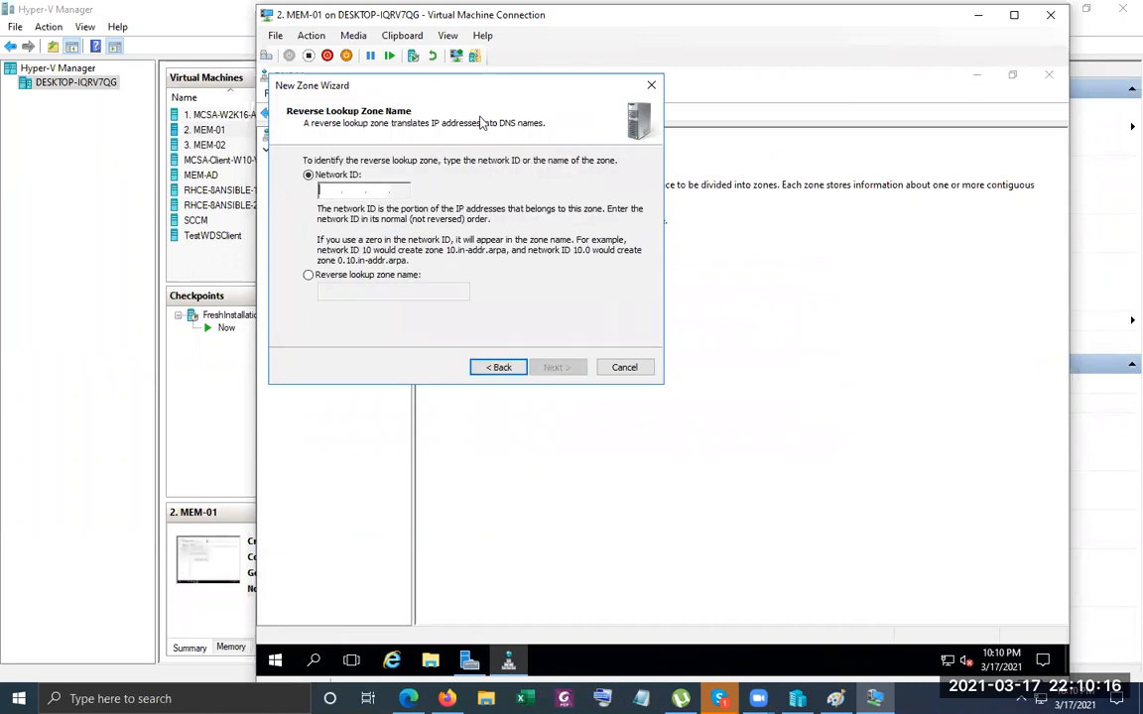
text(192.168.88.)
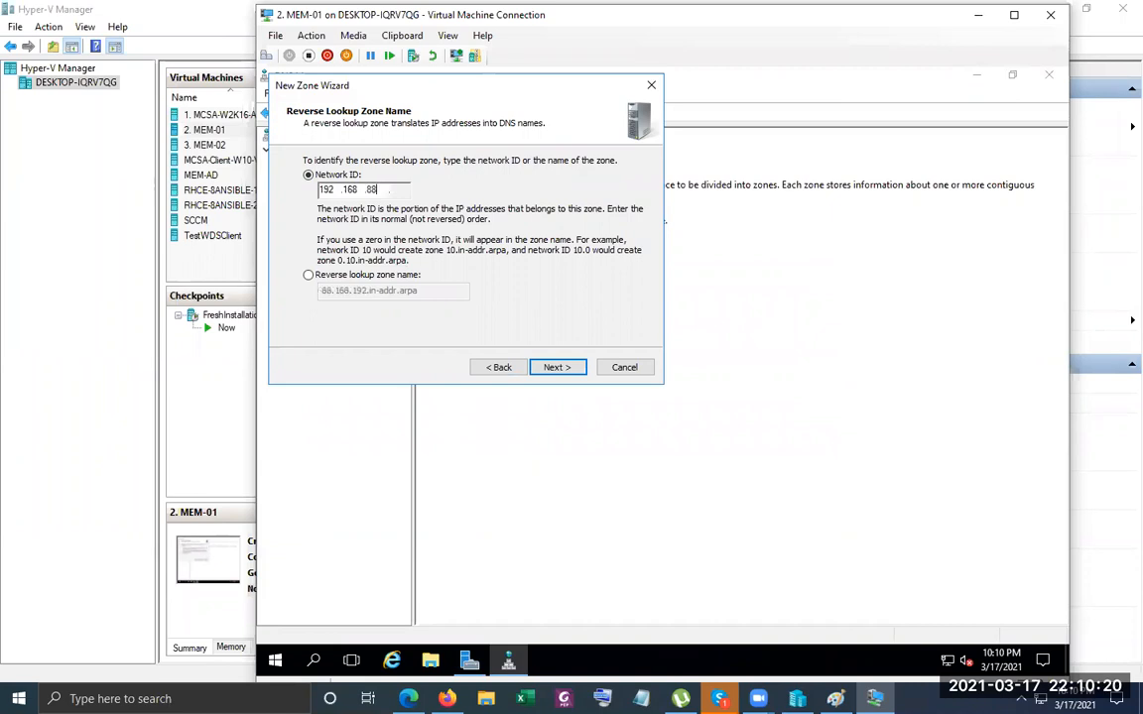
click(563, 369)
click(559, 369)
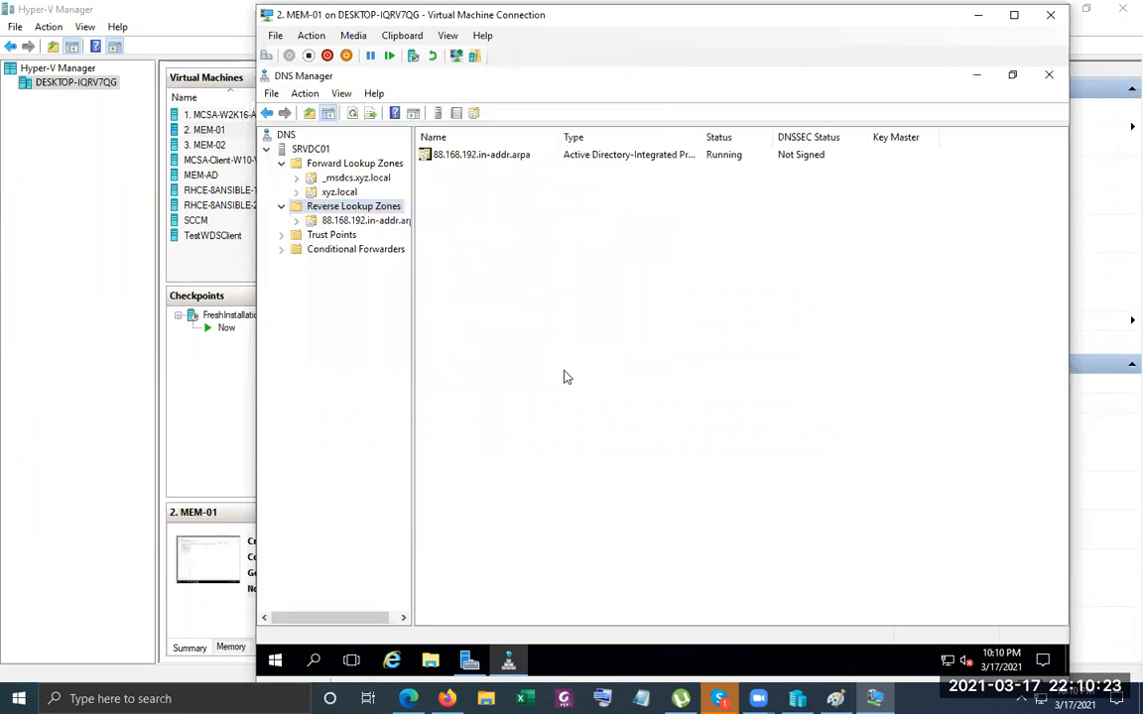
Enable 'Update associated pointer (PTR) record' on the srvdc01 host record in xyz.local.
click(338, 193)
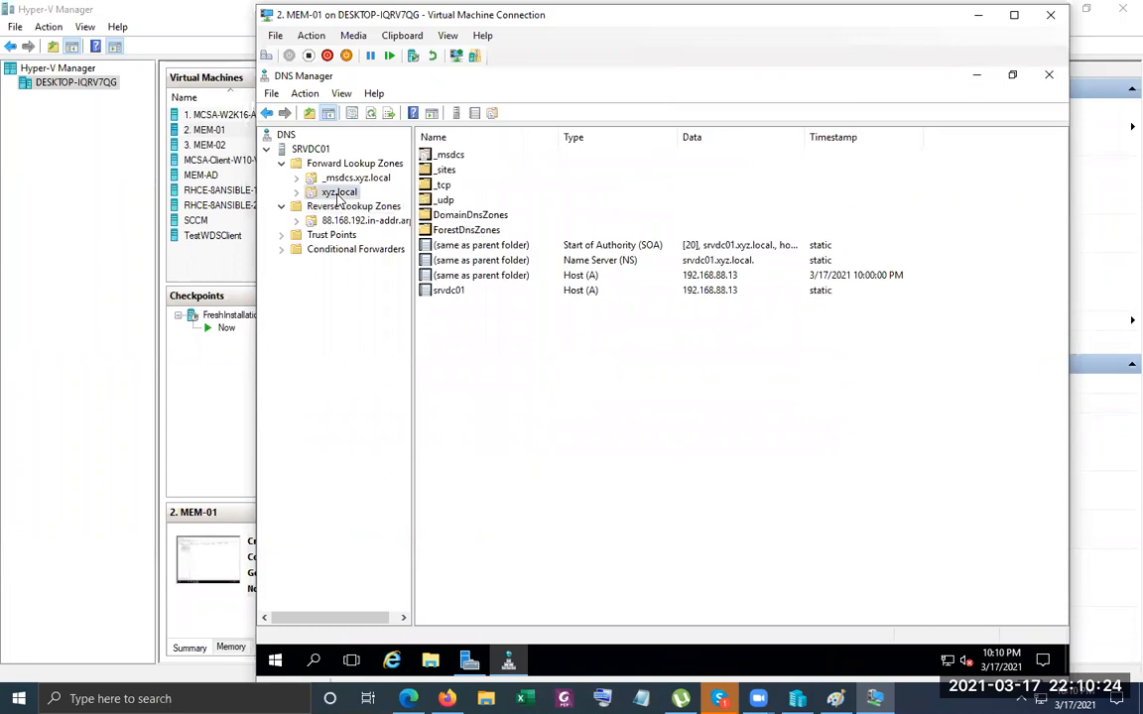
right_click(466, 290)
click(509, 320)
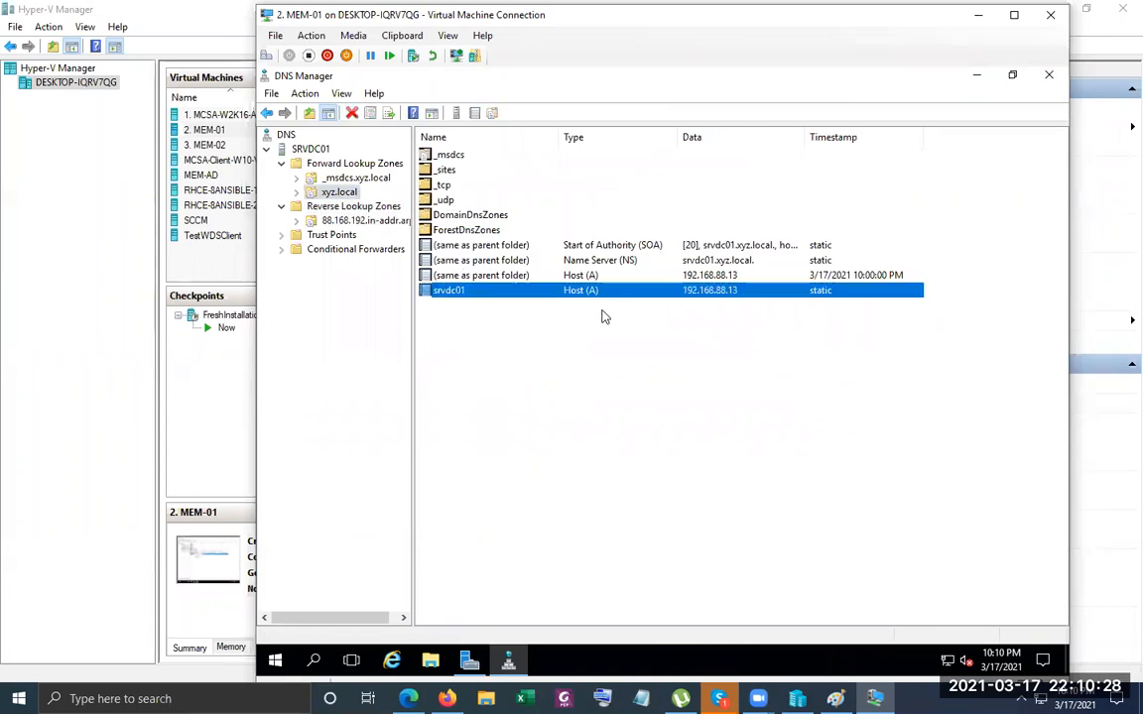
click(525, 354)
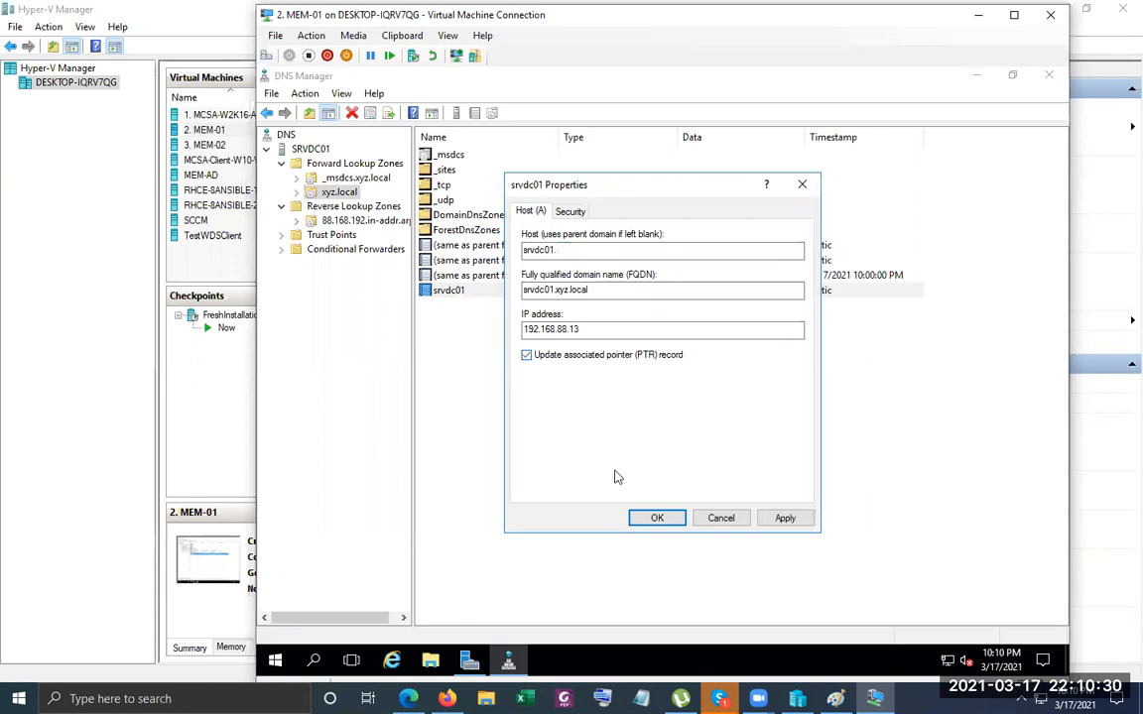
click(656, 518)
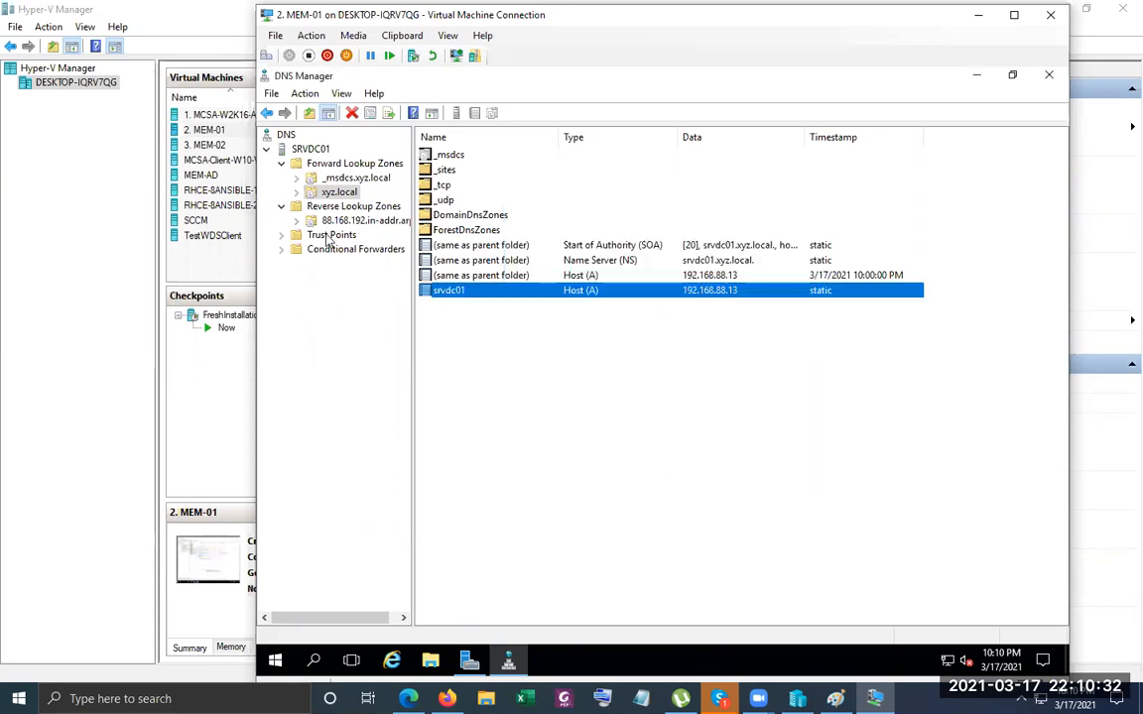
Open a New Conditional Forwarder dialog and cancel it, leaving Conditional Forwarders empty.
click(325, 252)
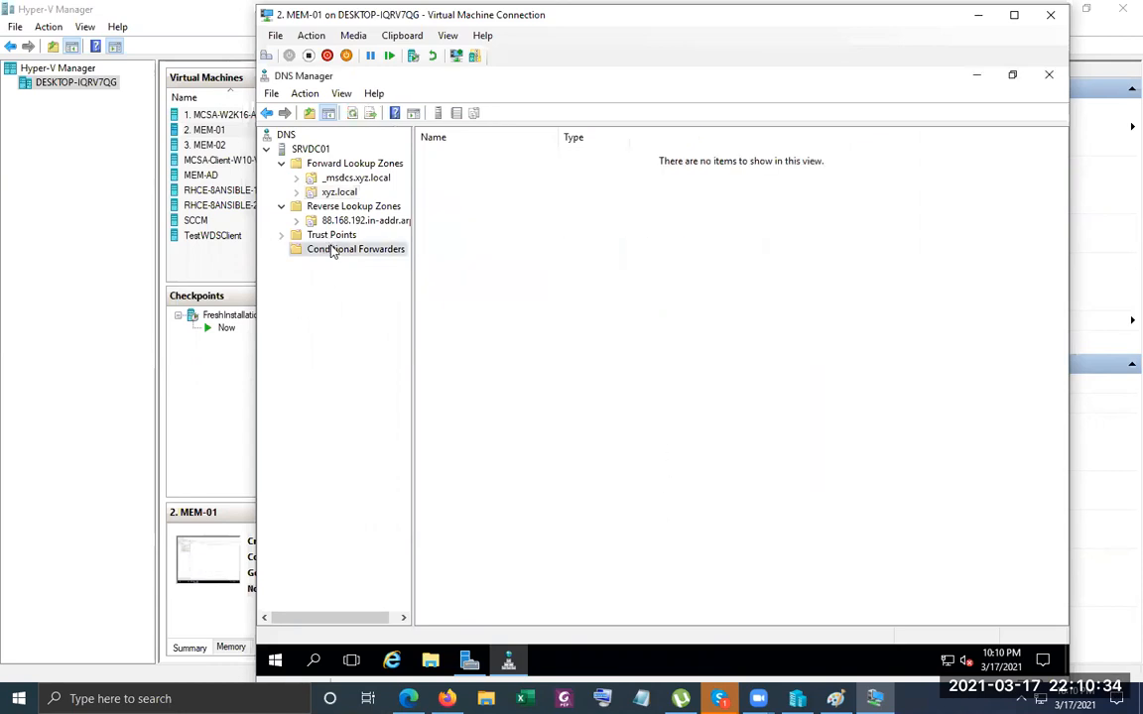
right_click(331, 248)
click(375, 256)
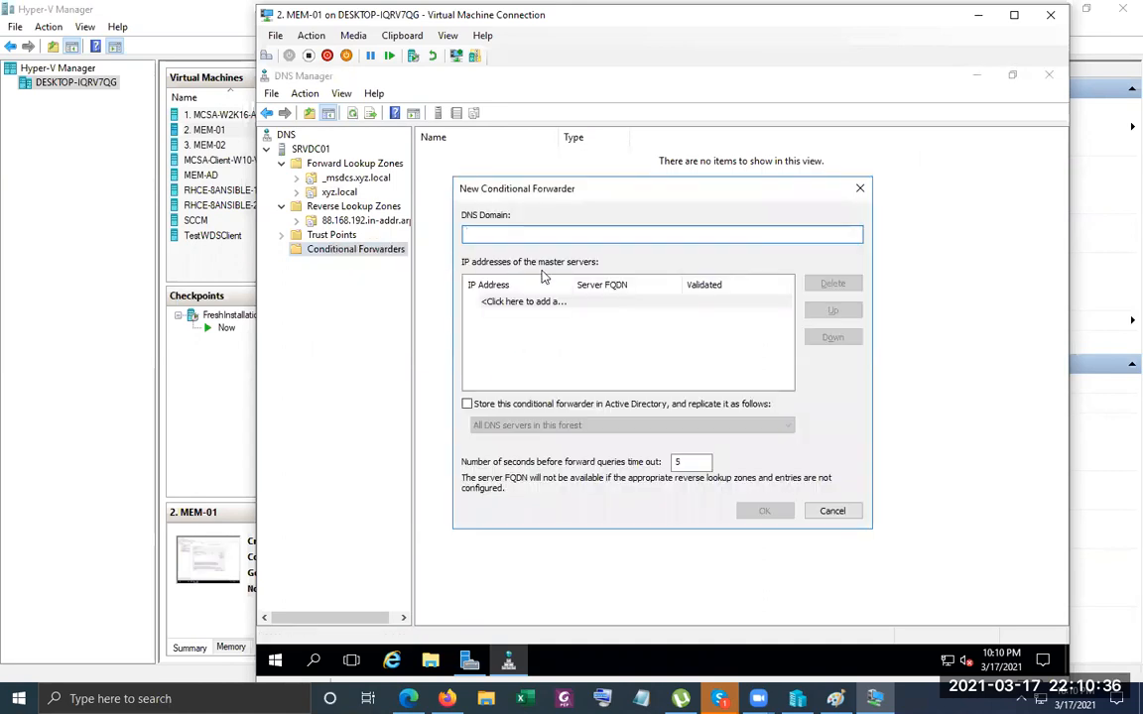
click(832, 511)
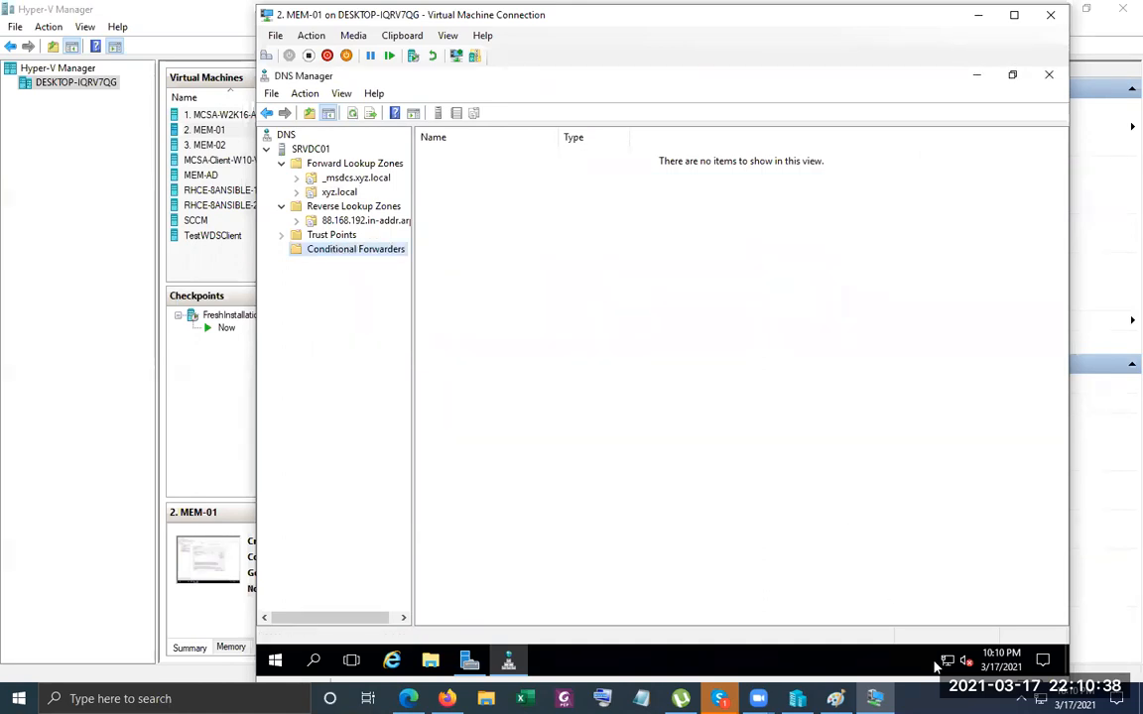
right_click(334, 255)
right_click(285, 661)
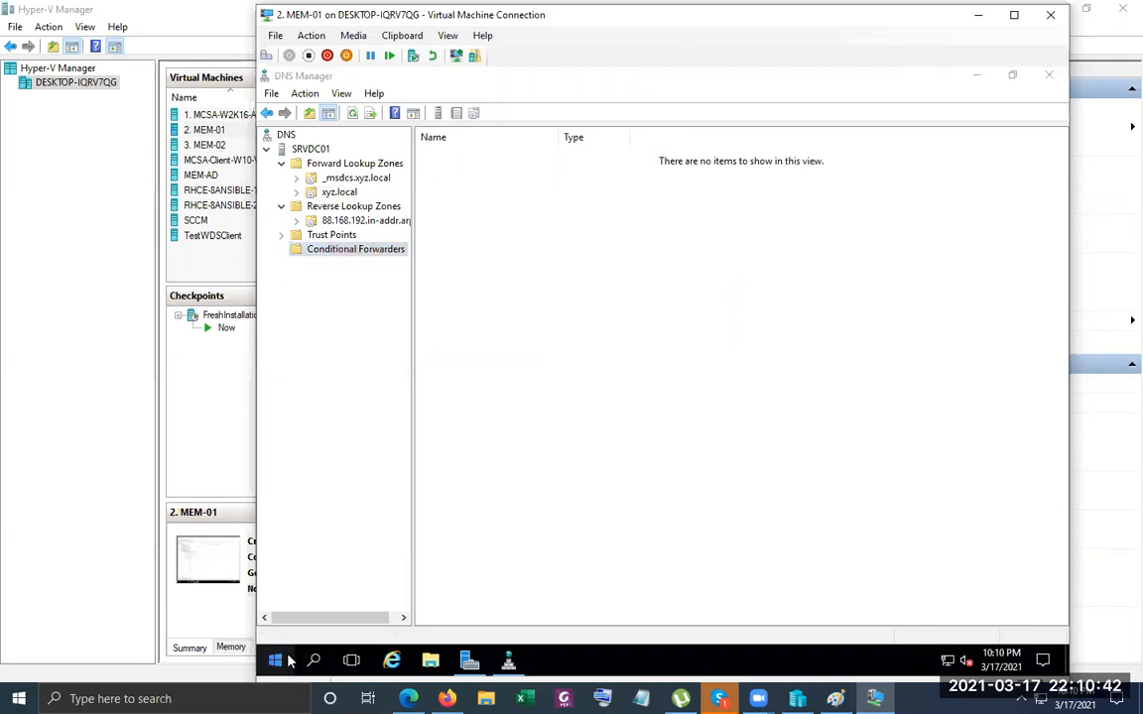
Launch cmd from Run and ping abc.local, which reports the host cannot be found.
click(341, 580)
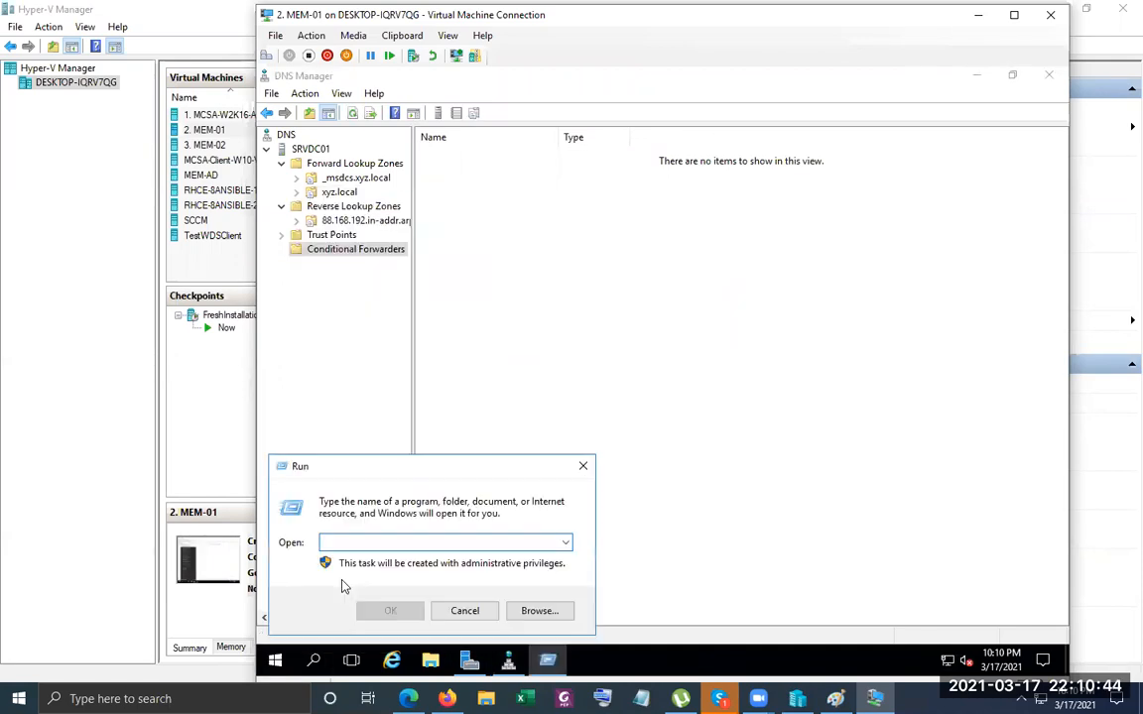
text(cmd)
key(Return)
text(ping abc.local)
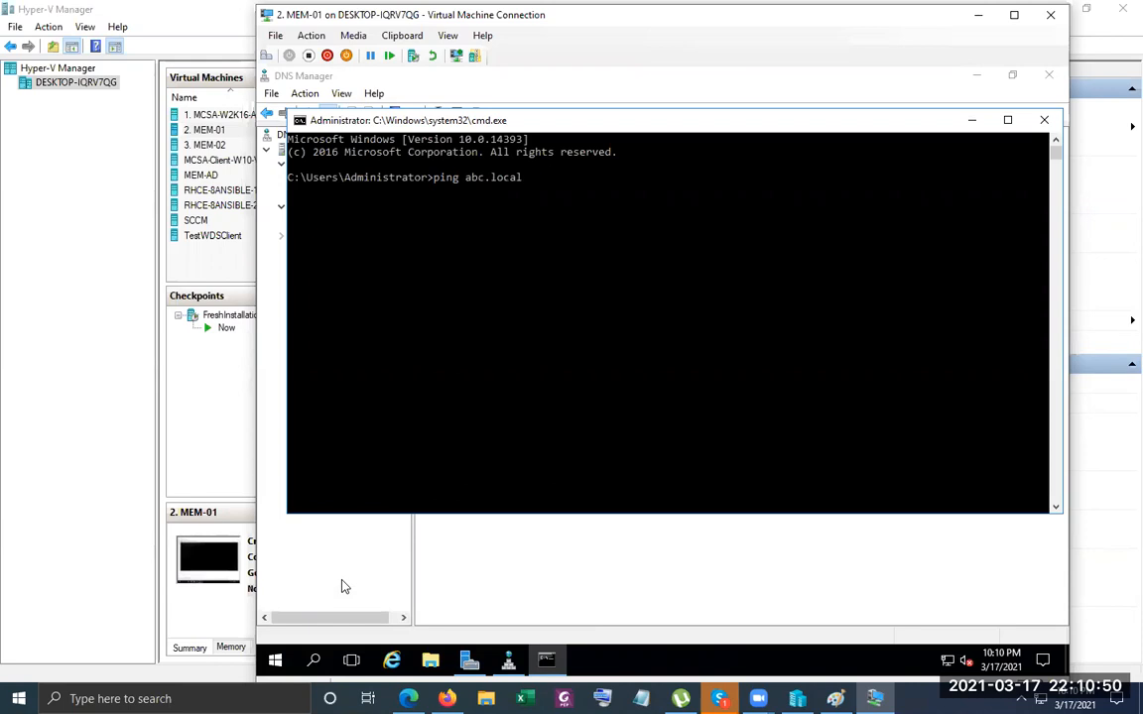
key(Return)
click(483, 555)
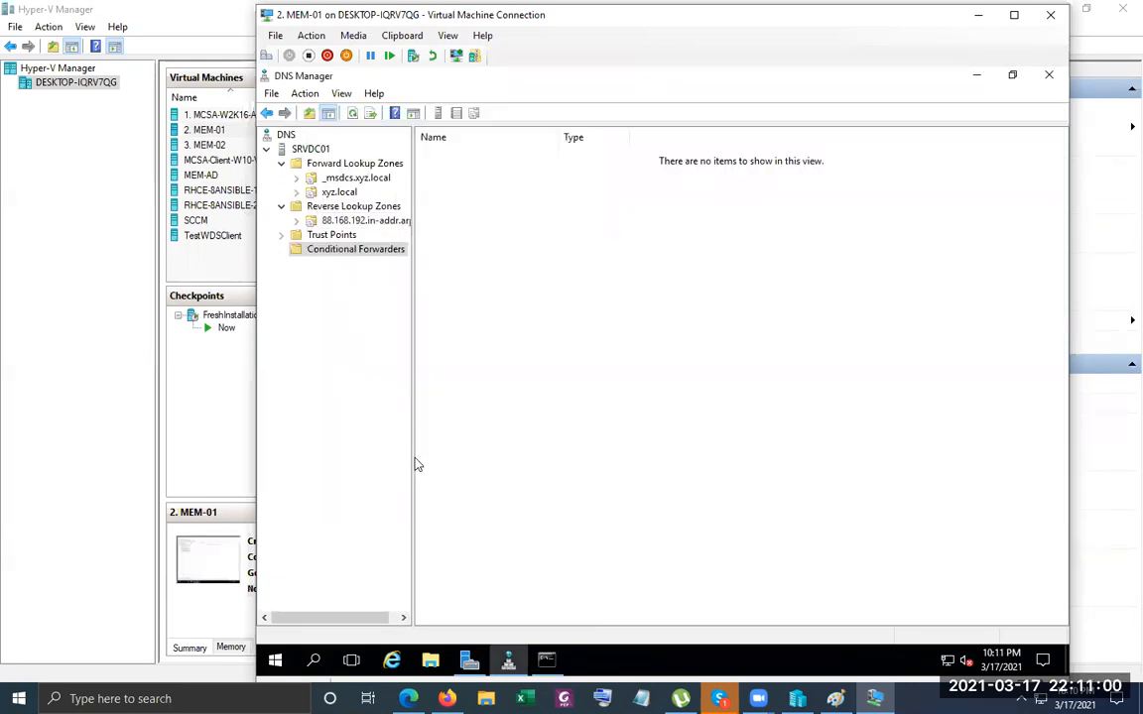
click(545, 661)
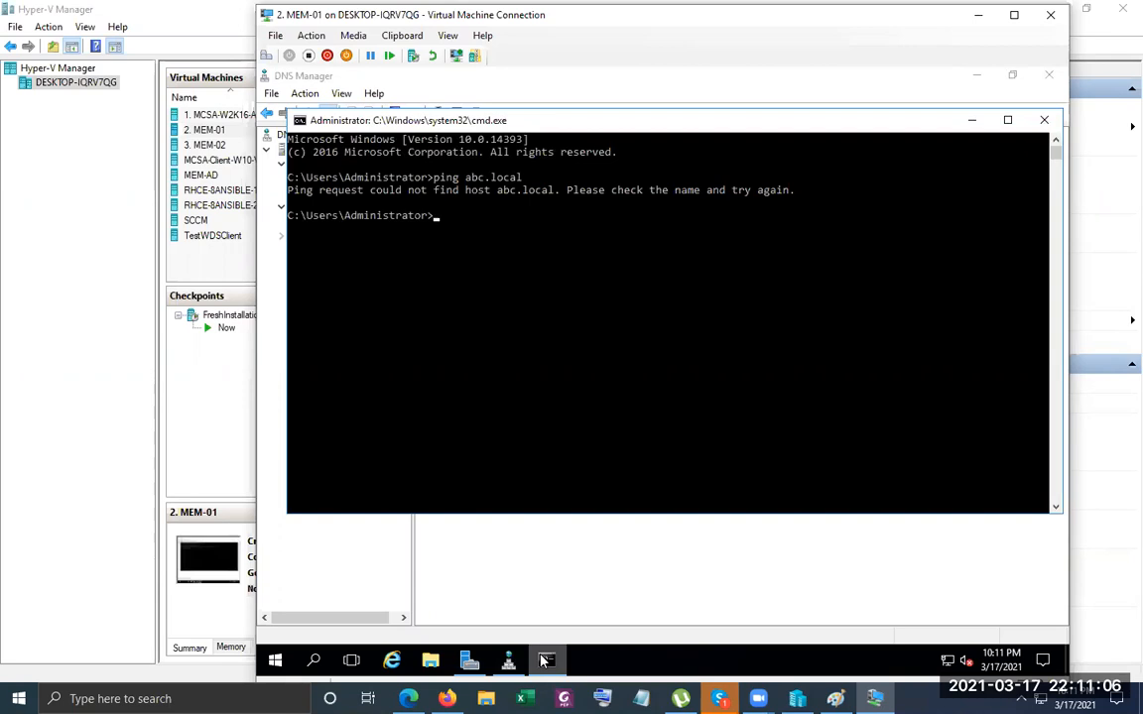
Create a DNS conditional forwarder for abc.local with master server 192.168.88.11.
click(545, 661)
right_click(455, 252)
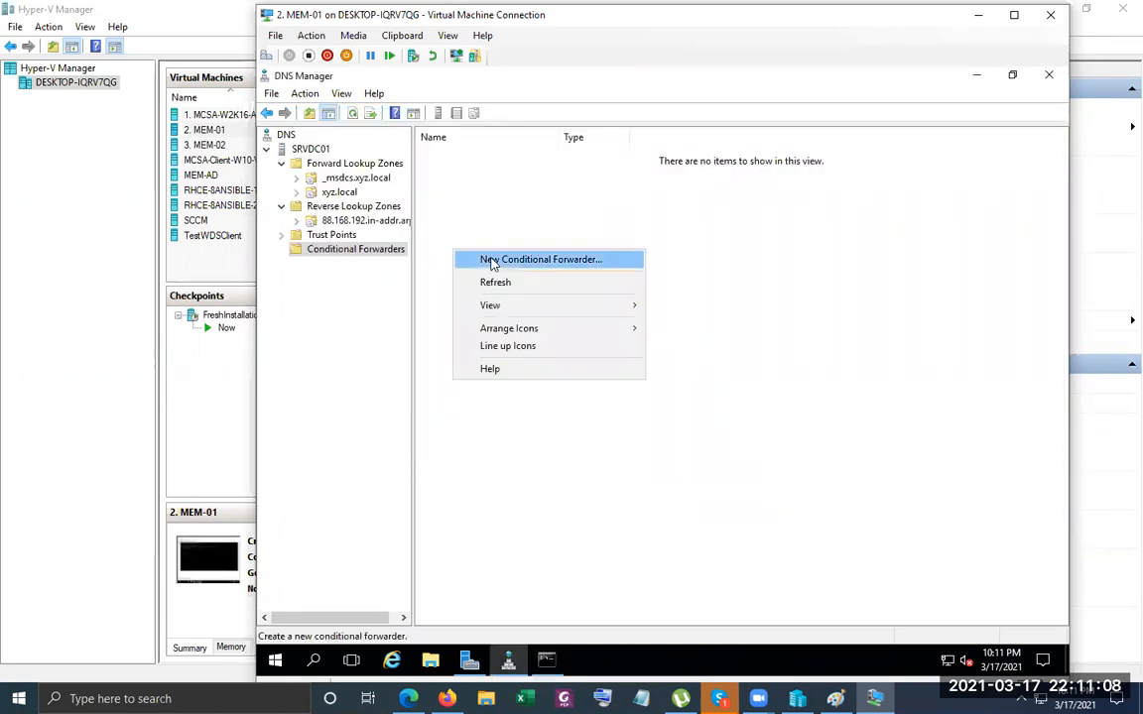
click(491, 262)
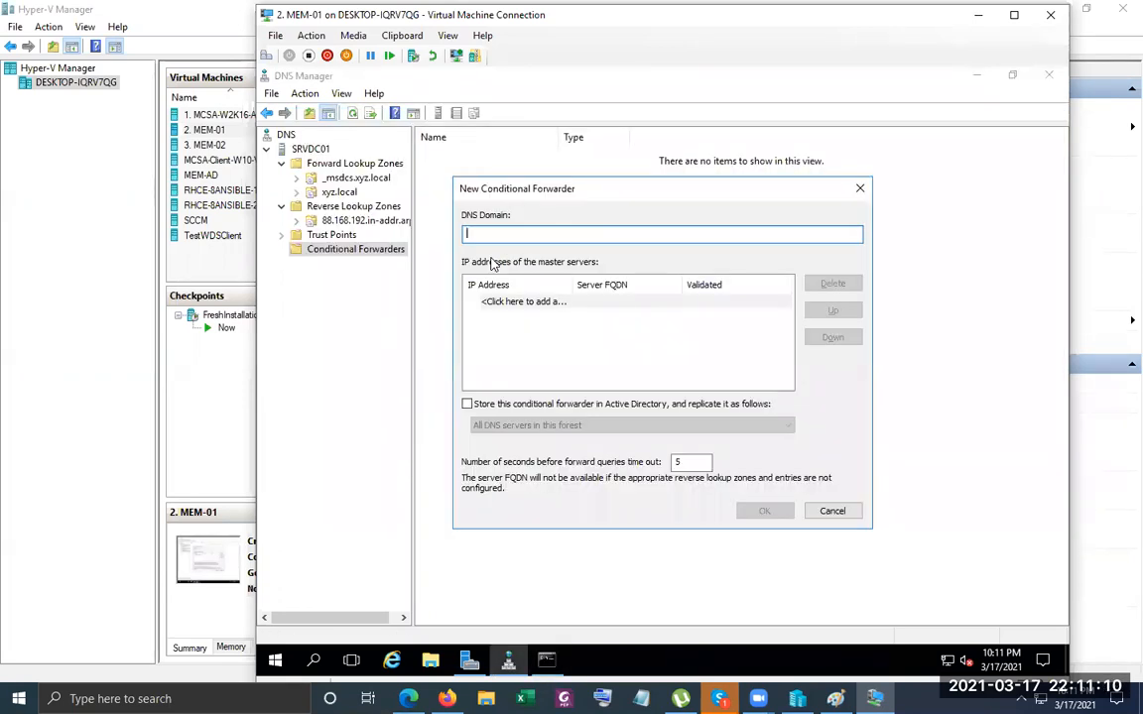
text(abc.local)
key(Tab)
text(192.168.8)
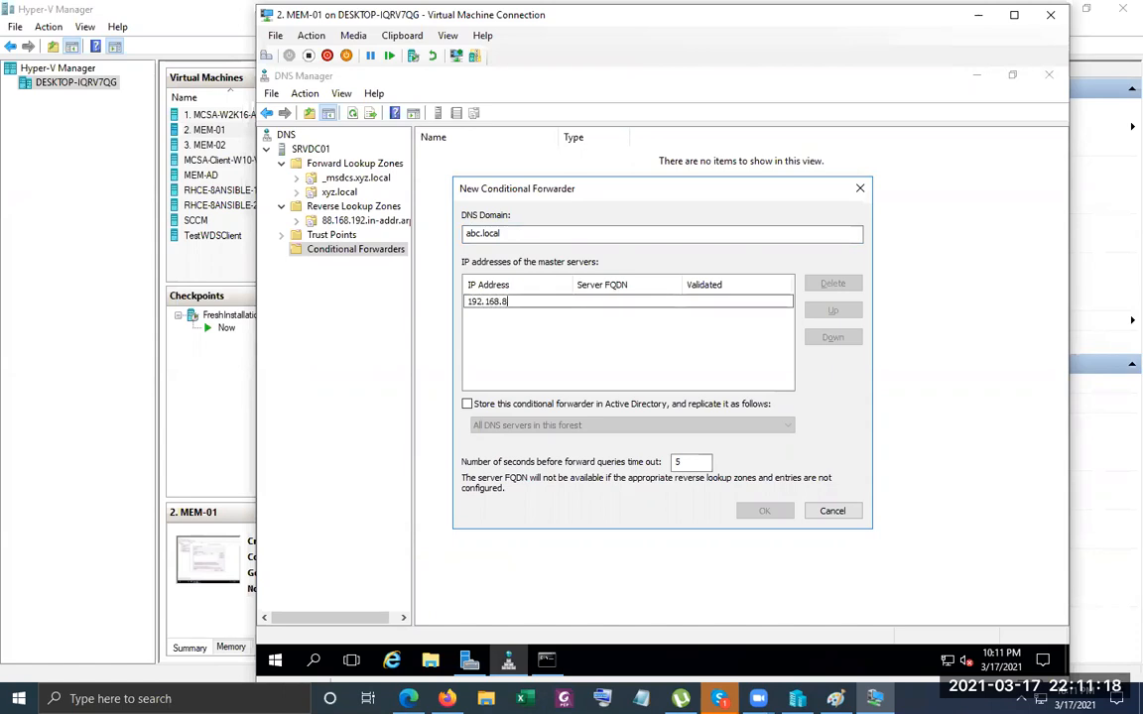
text(8.11)
key(Return)
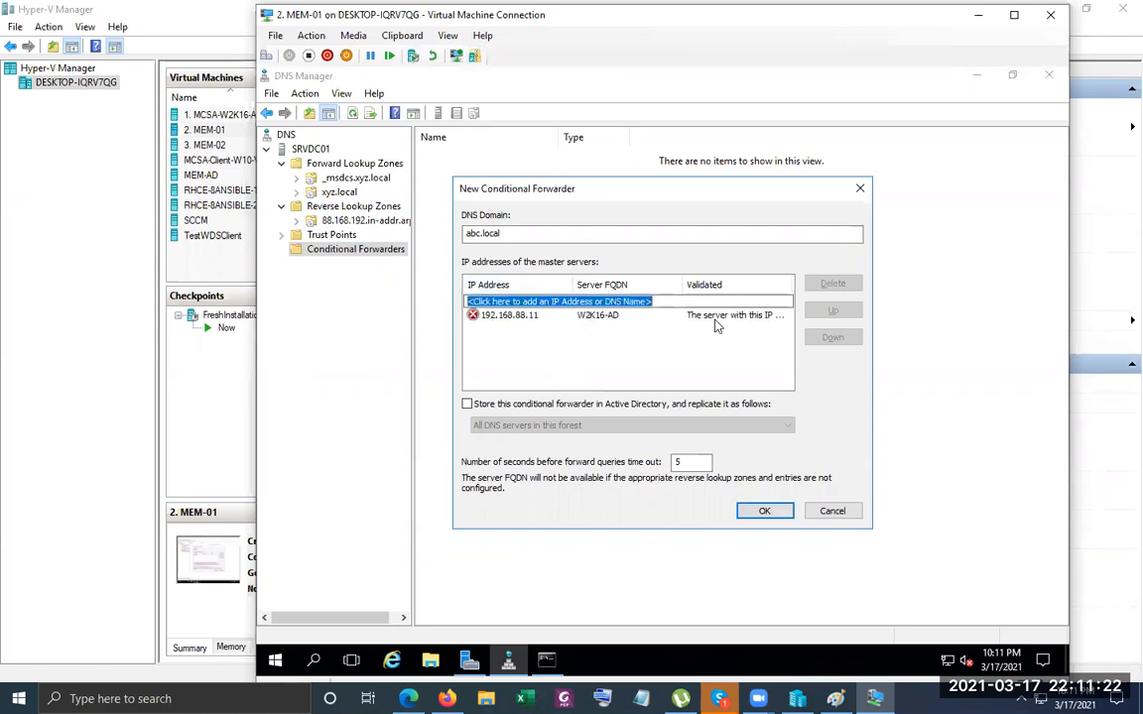
click(763, 512)
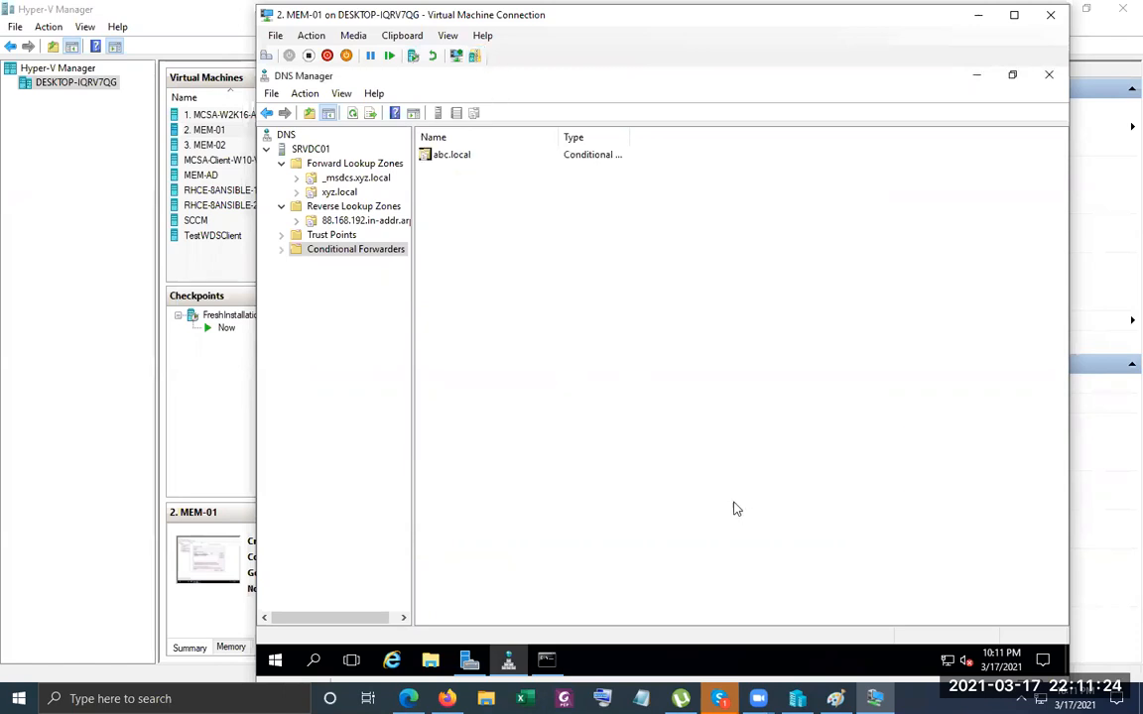
Run ipconfig /flushdns and re-ping abc.local, now getting four replies from 192.168.88.11.
click(553, 666)
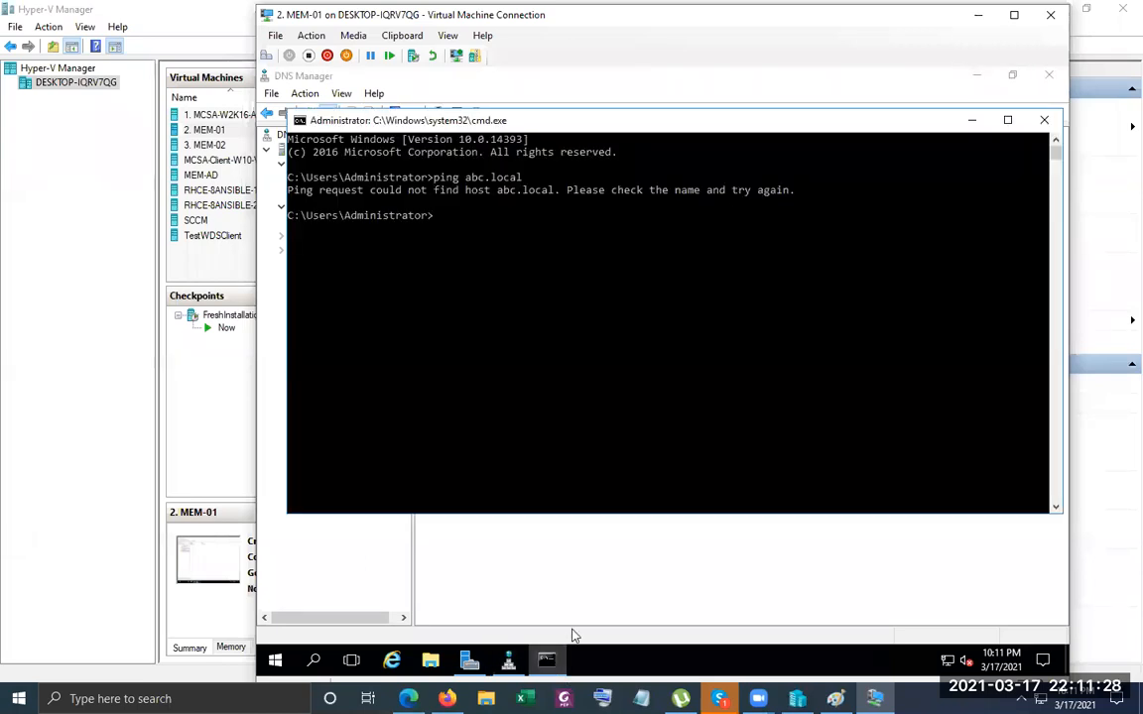
text(ipconfig /flushdns)
key(Return)
key(Up)
key(Up)
key(Return)
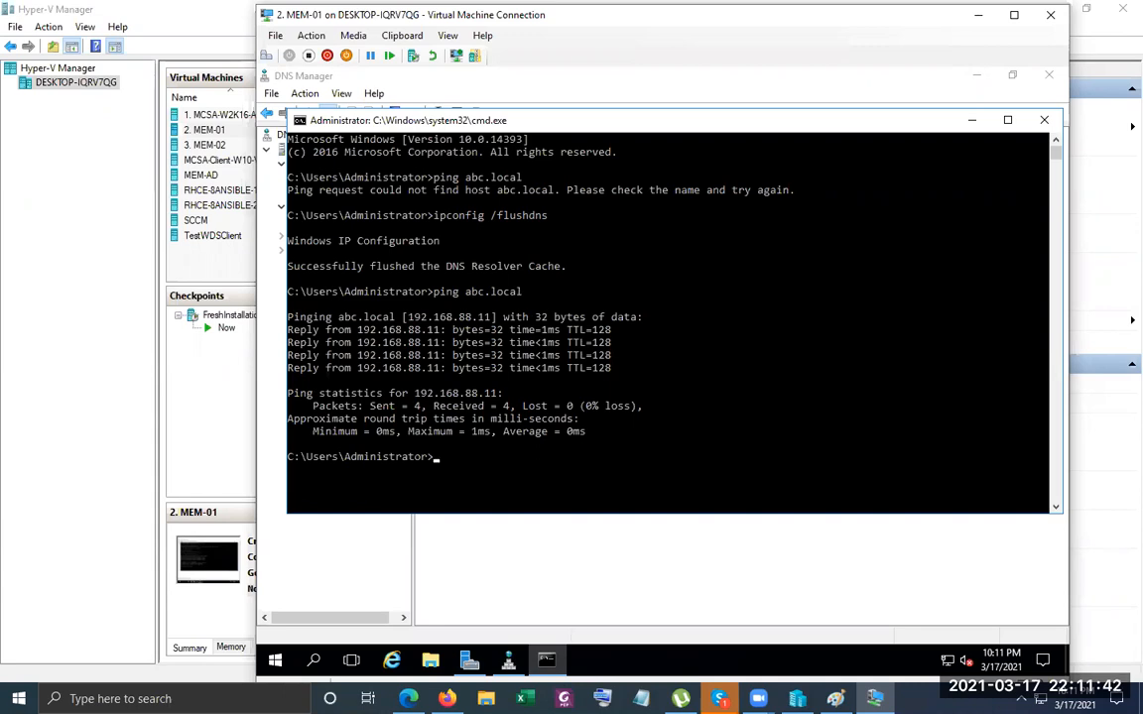
Change the Ethernet adapter's IPv4 preferred DNS server from 127.0.0.1 to a 192.168.88 address.
click(951, 645)
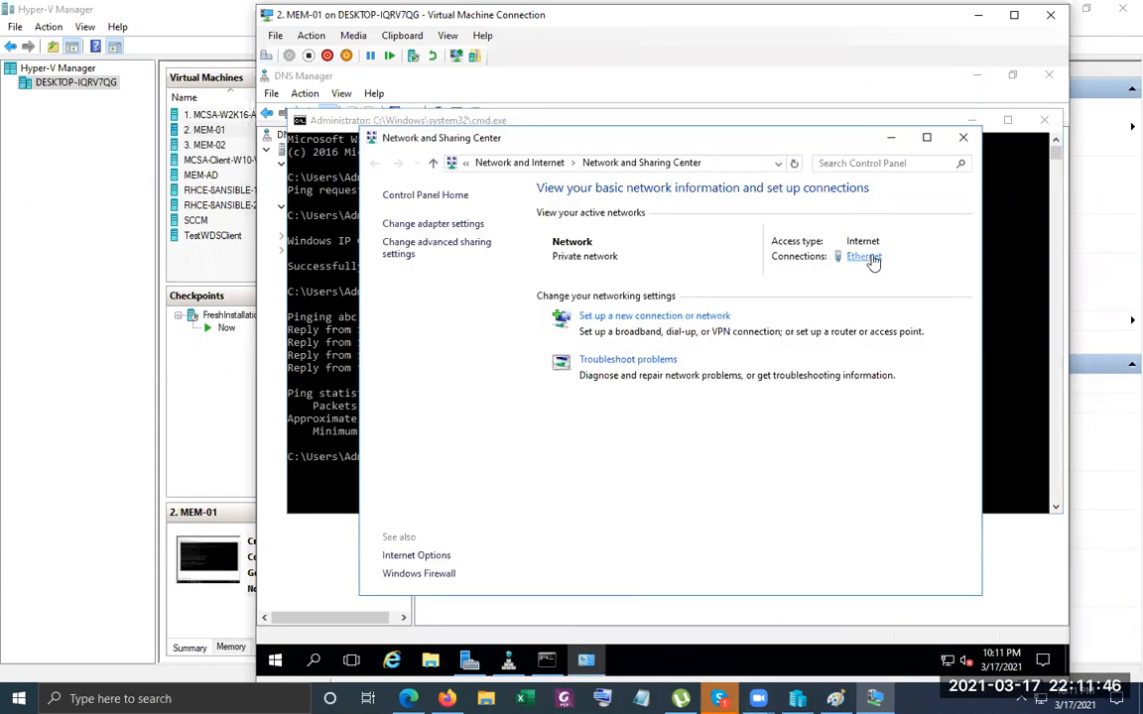
click(868, 257)
click(580, 495)
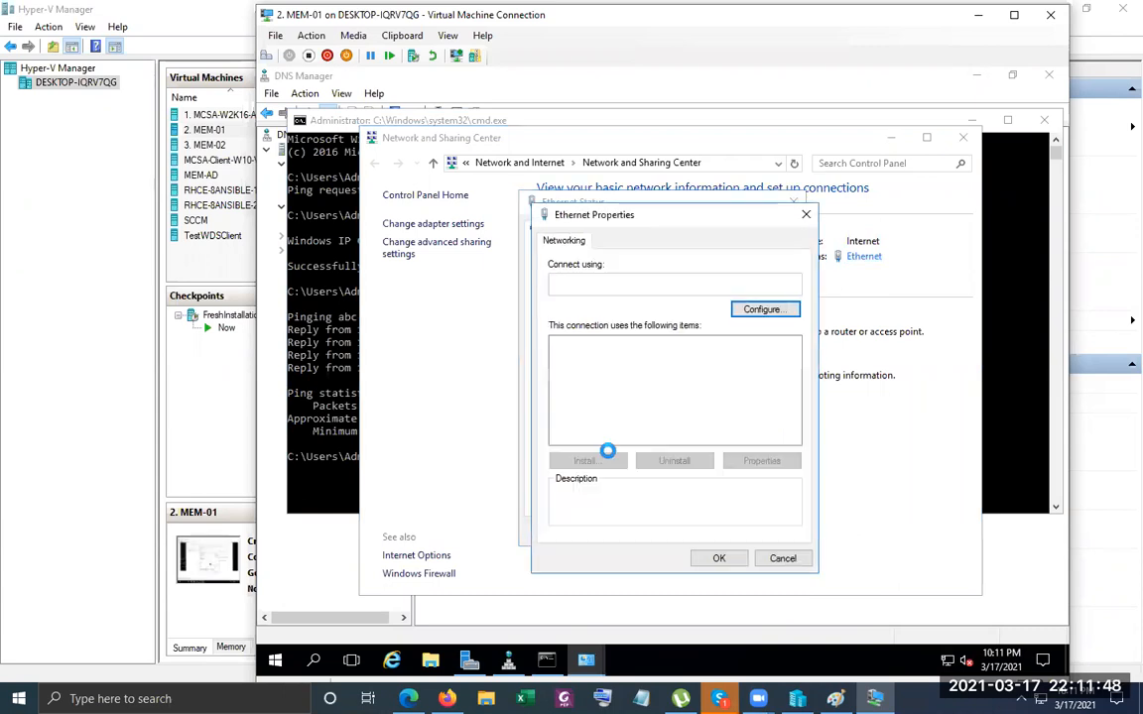
click(615, 393)
click(754, 462)
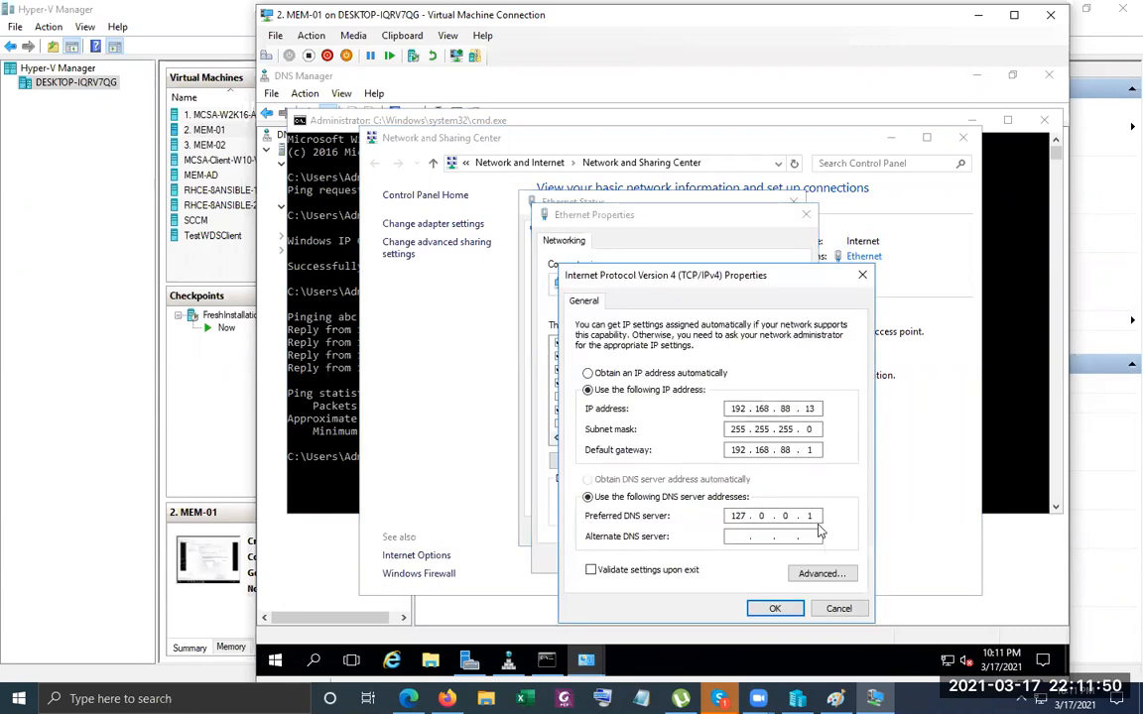
key(BackSpace)
key(BackSpace)
key(BackSpace)
key(BackSpace)
key(BackSpace)
text(192.168.8810)
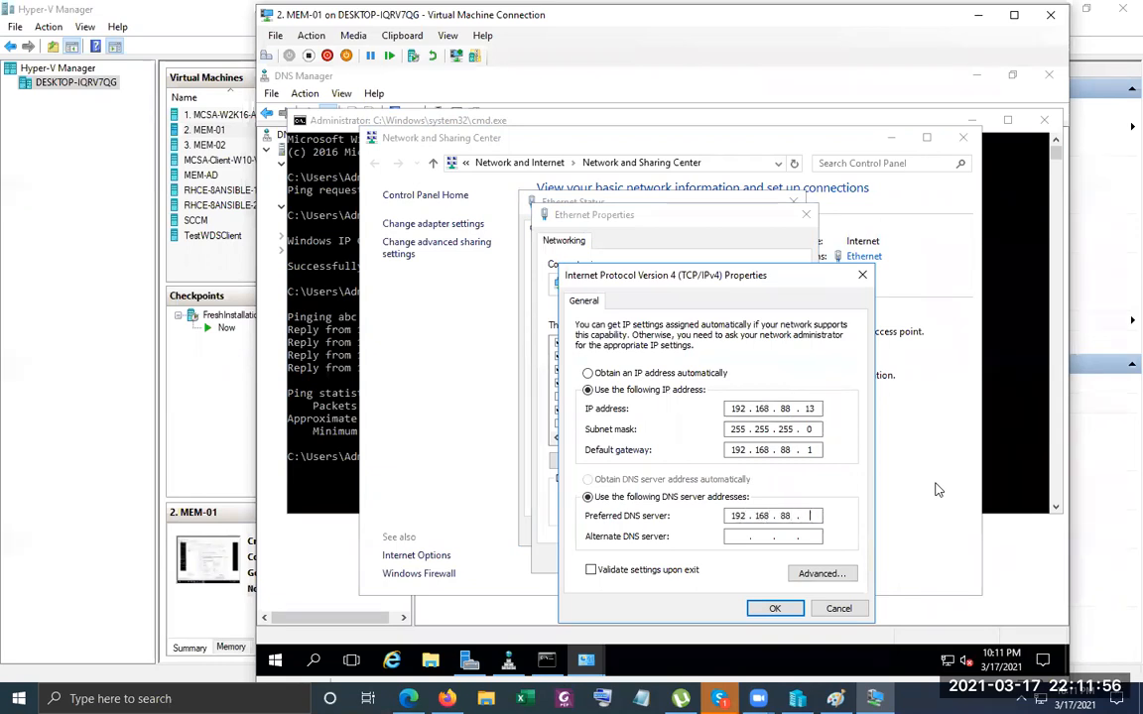
key(Return)
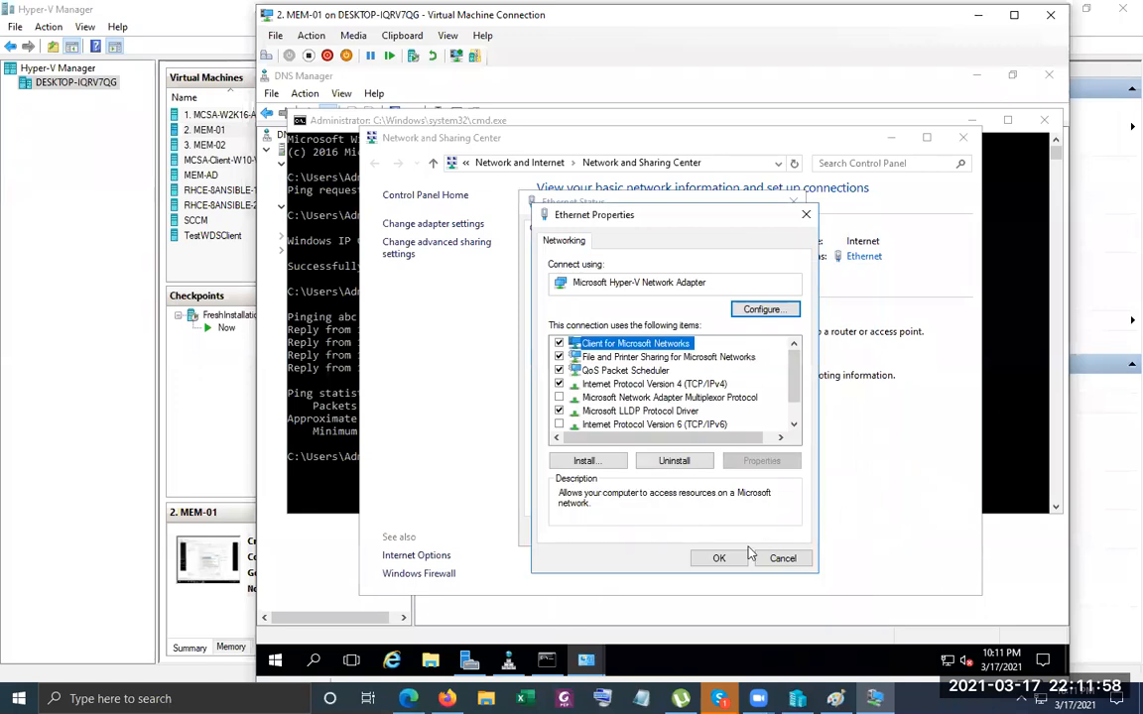
click(719, 558)
click(770, 531)
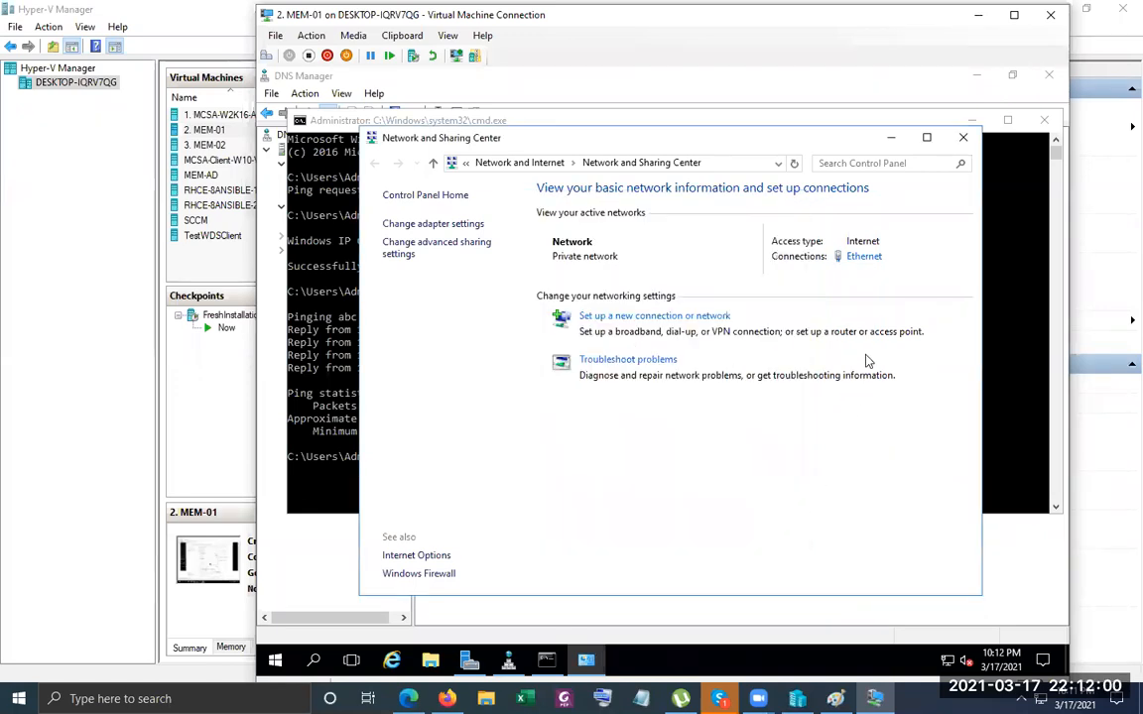
click(962, 136)
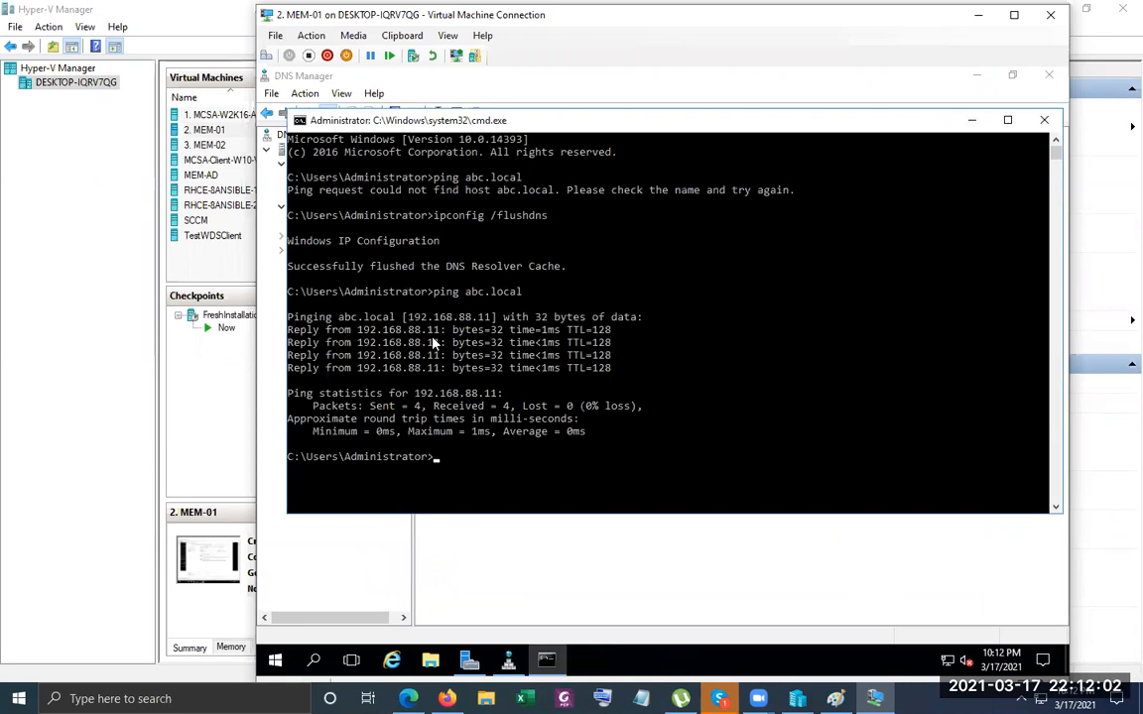
Check the abc.local forwarder in DNS Manager, then return to the host's virtual machine list.
click(971, 119)
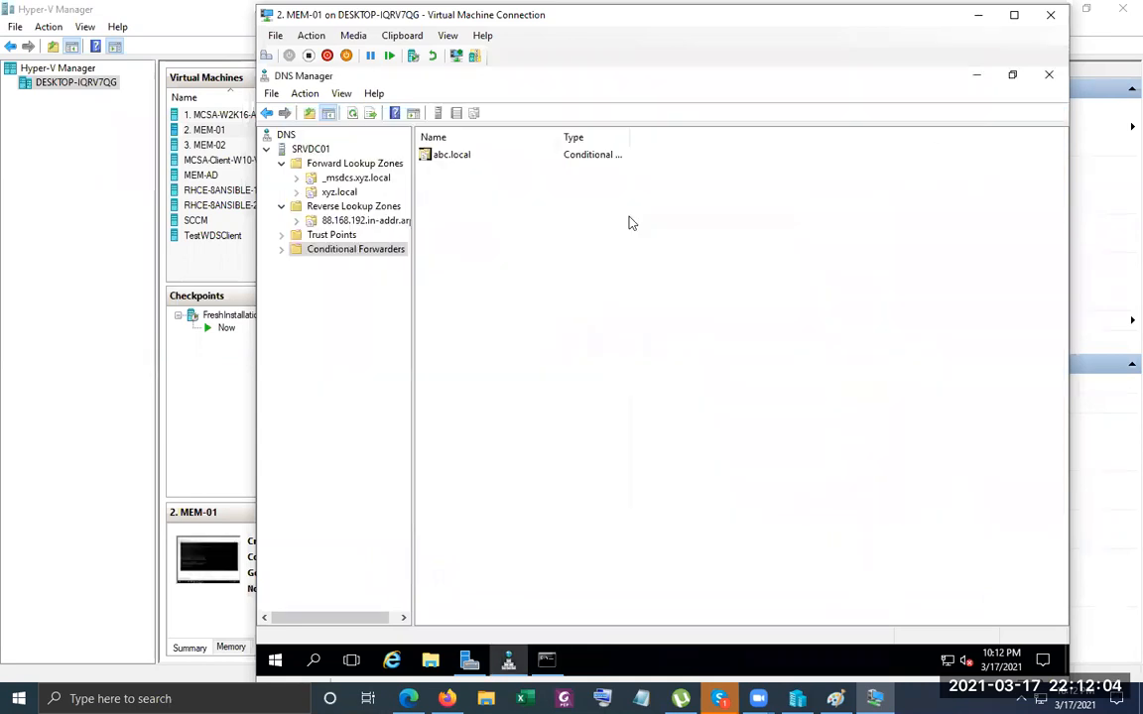
click(462, 160)
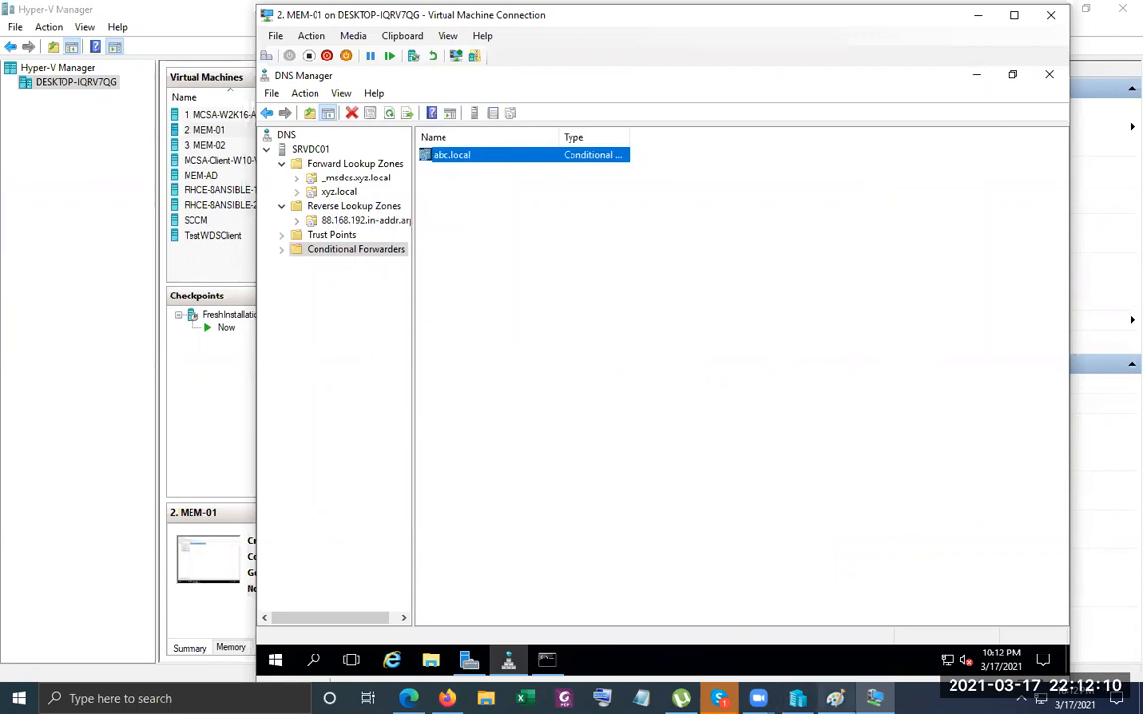
mouse_move(874, 699)
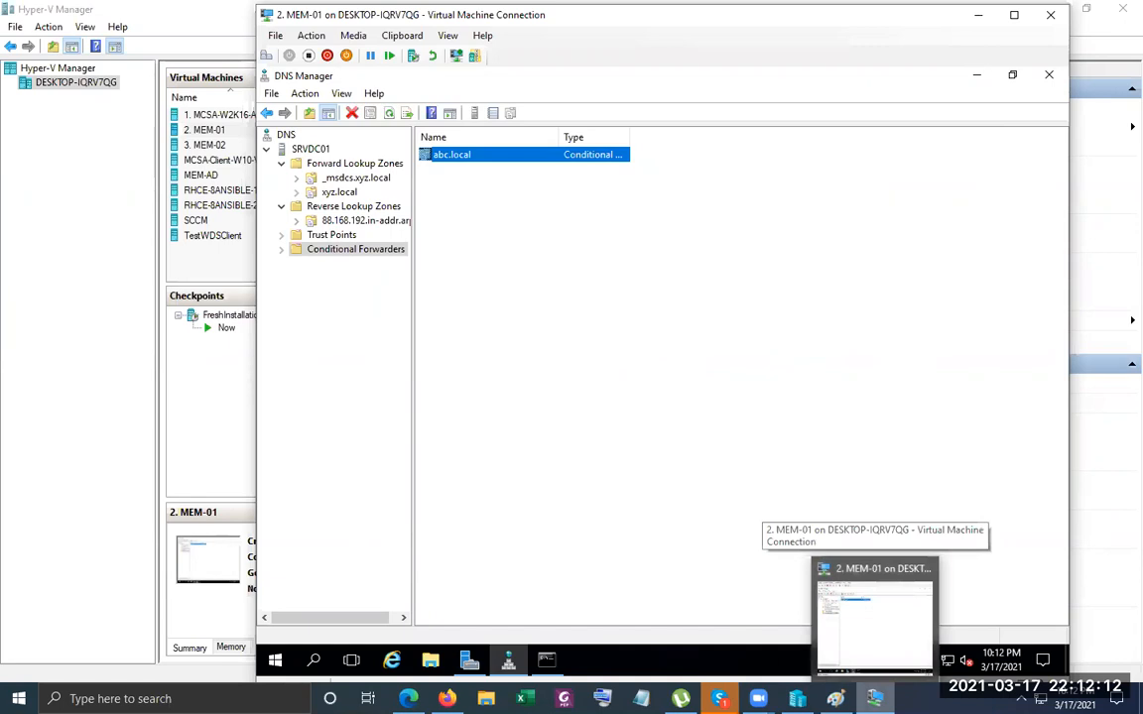
click(831, 620)
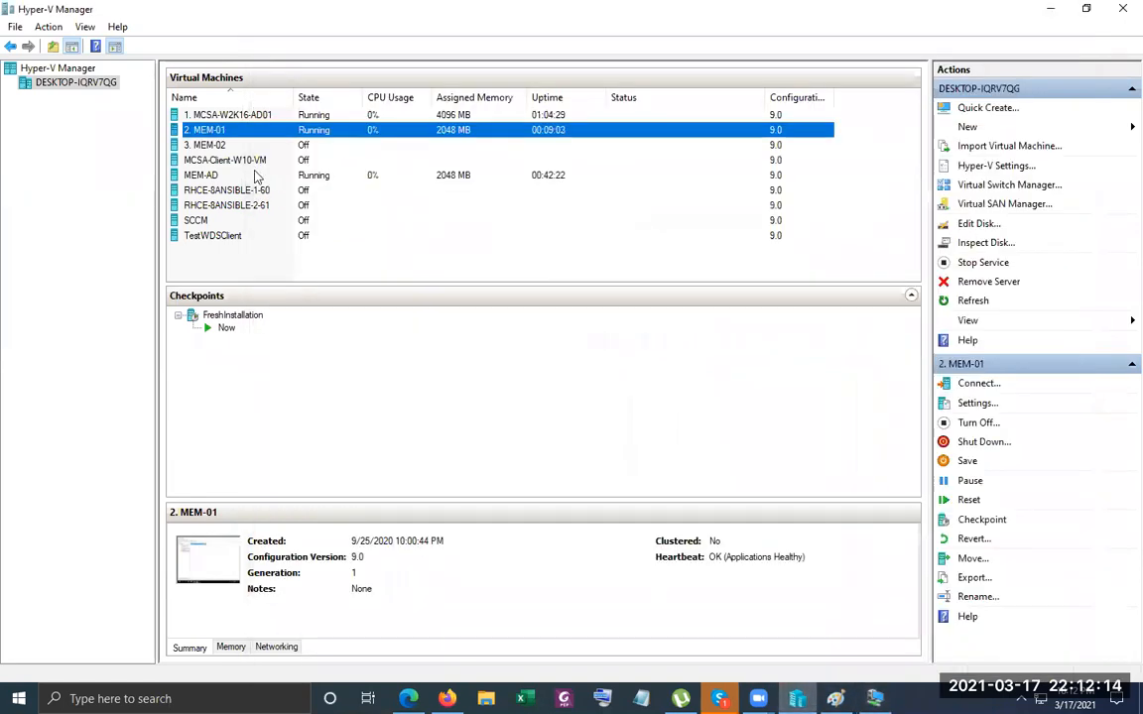
Connect to MCSA-W2K16-AD01 and sign in as administrator, retrying after an incorrect password.
click(253, 117)
right_click(294, 115)
click(302, 121)
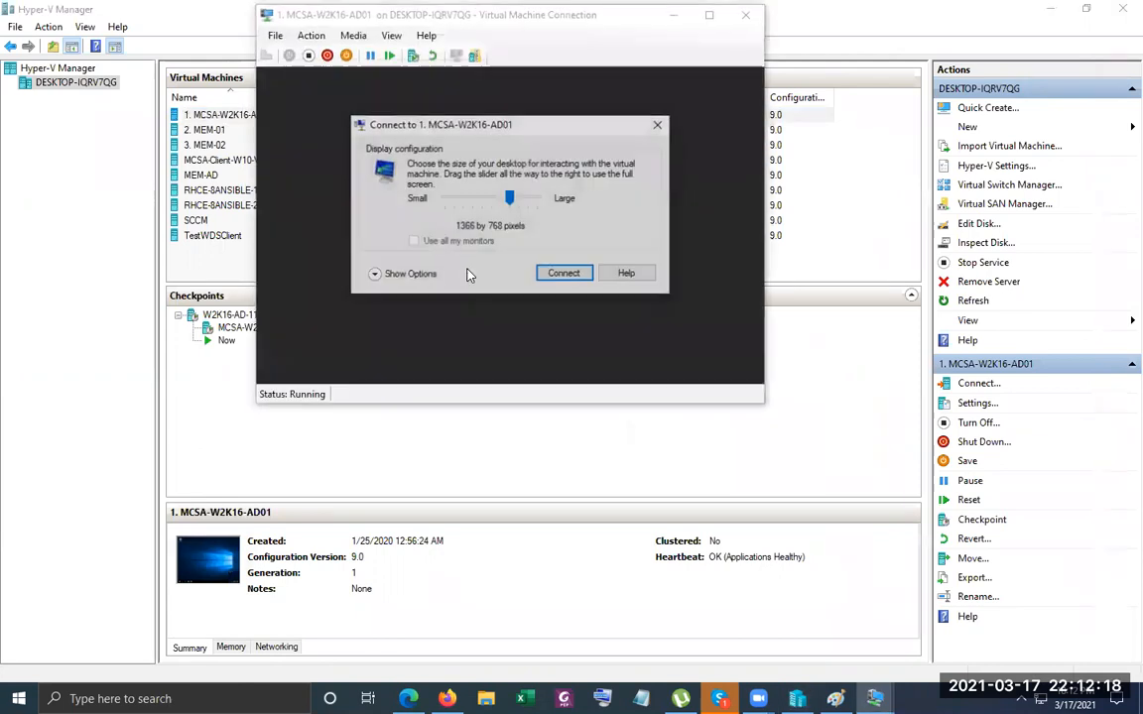
click(657, 124)
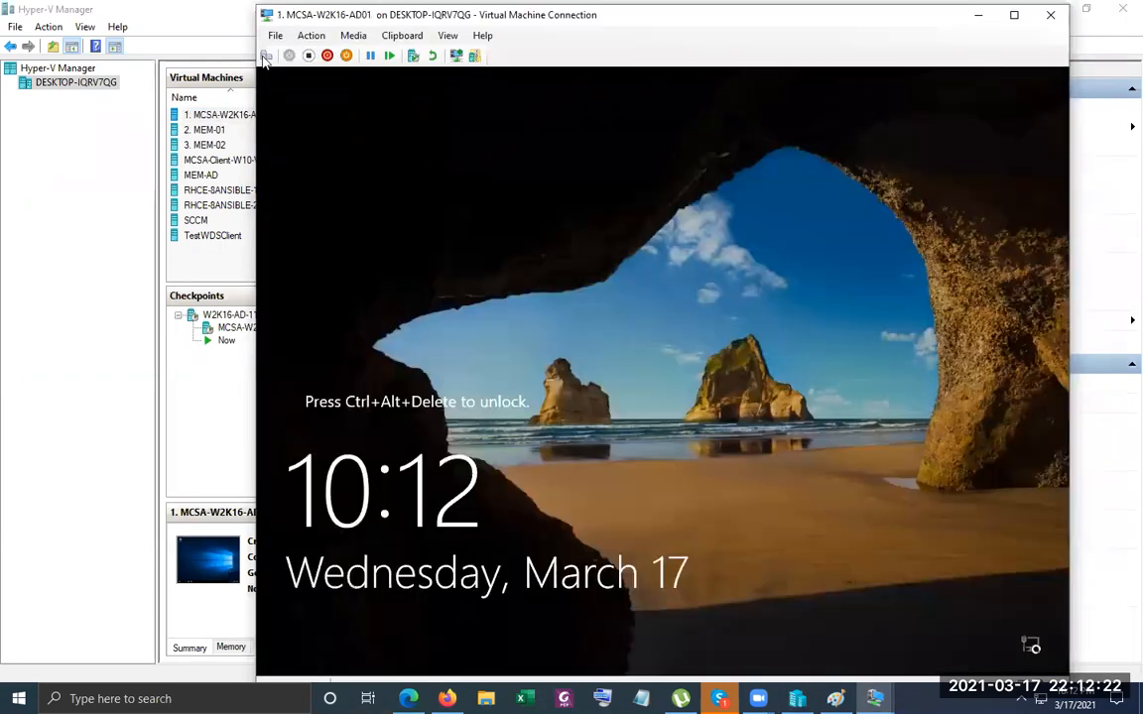
key(ctrl+alt+End)
text(123456)
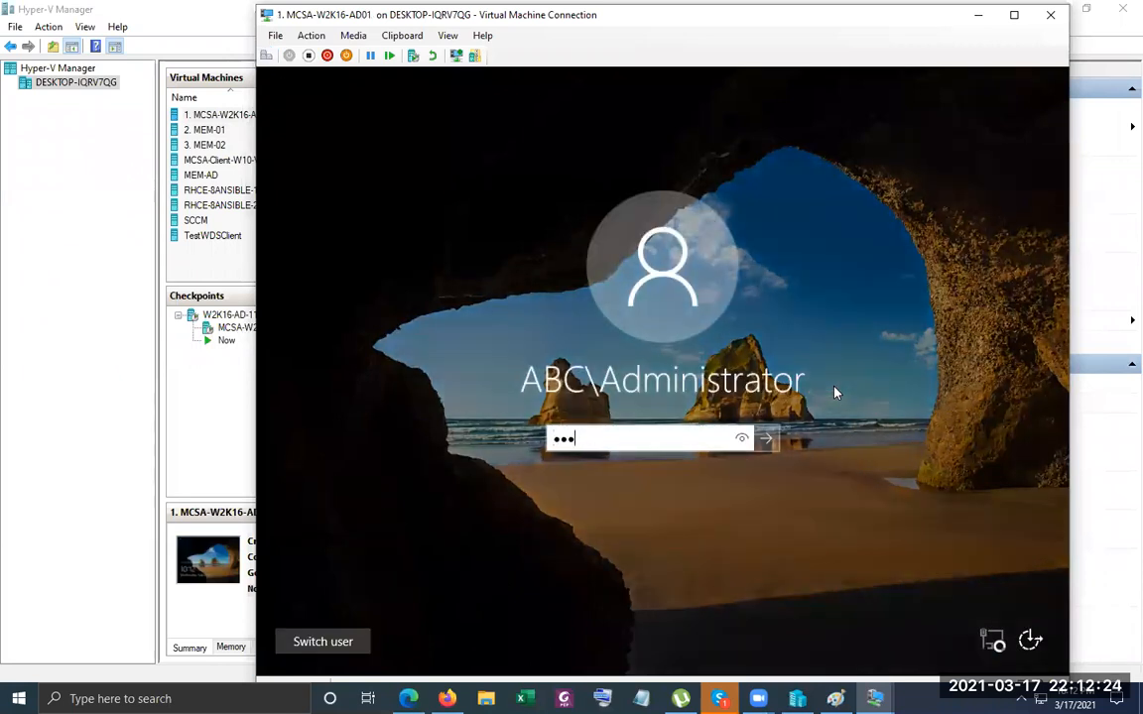
key(Return)
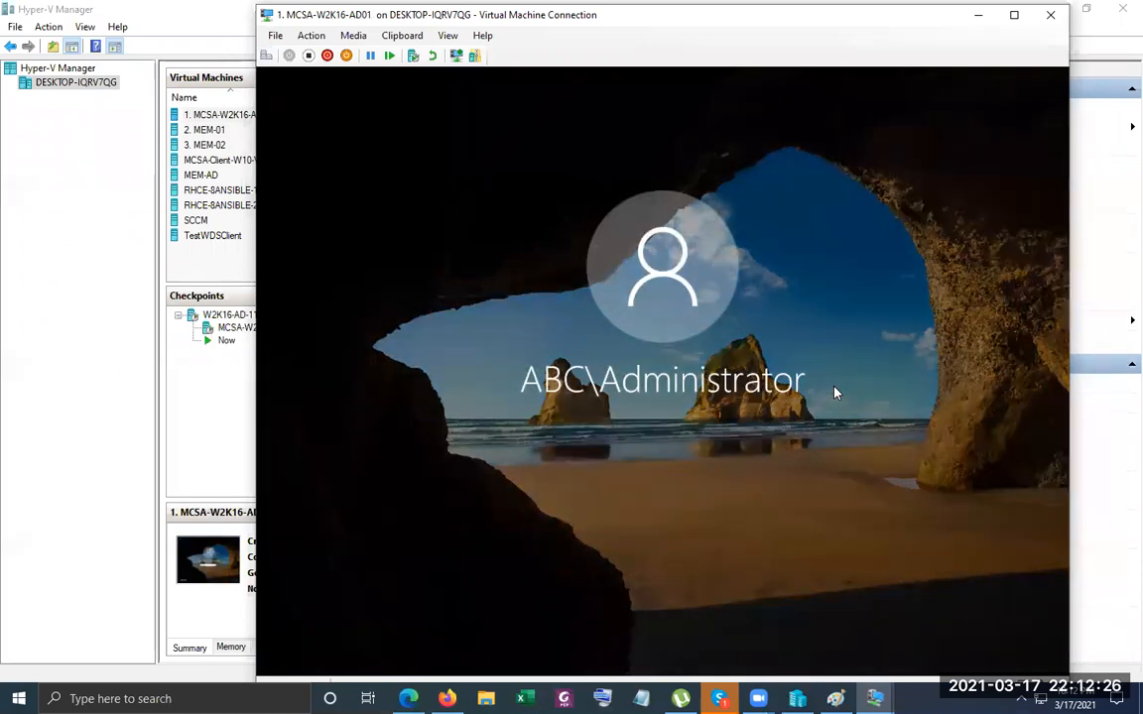
key(Return)
text(123456)
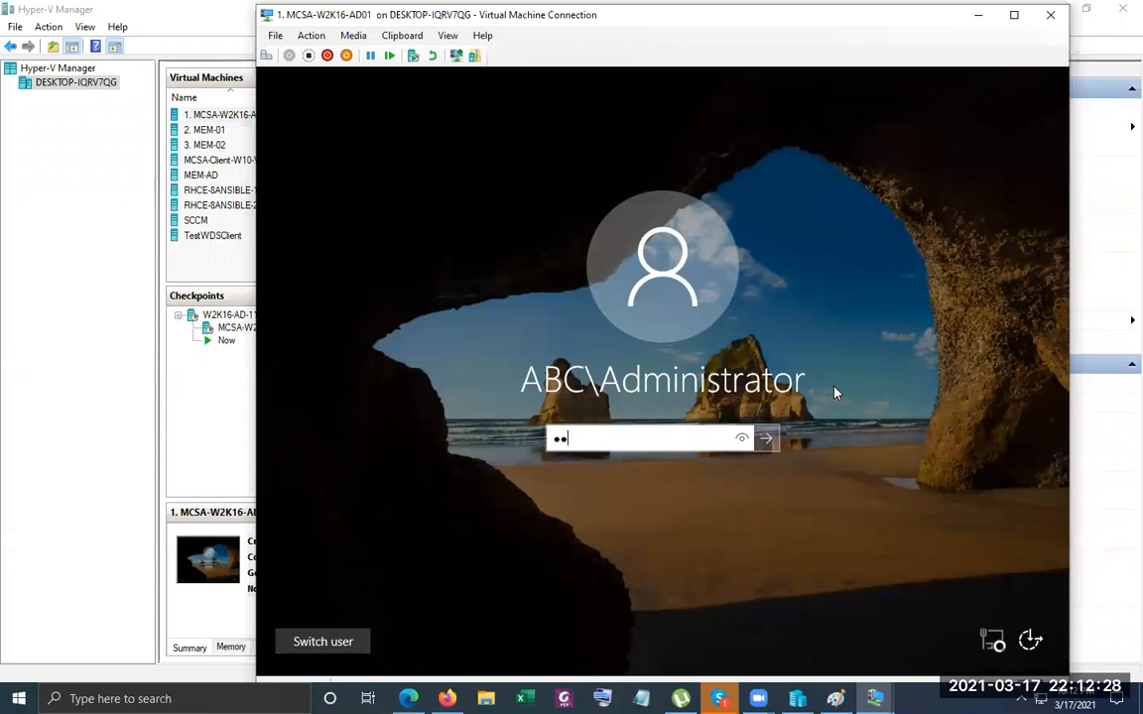
text(789)
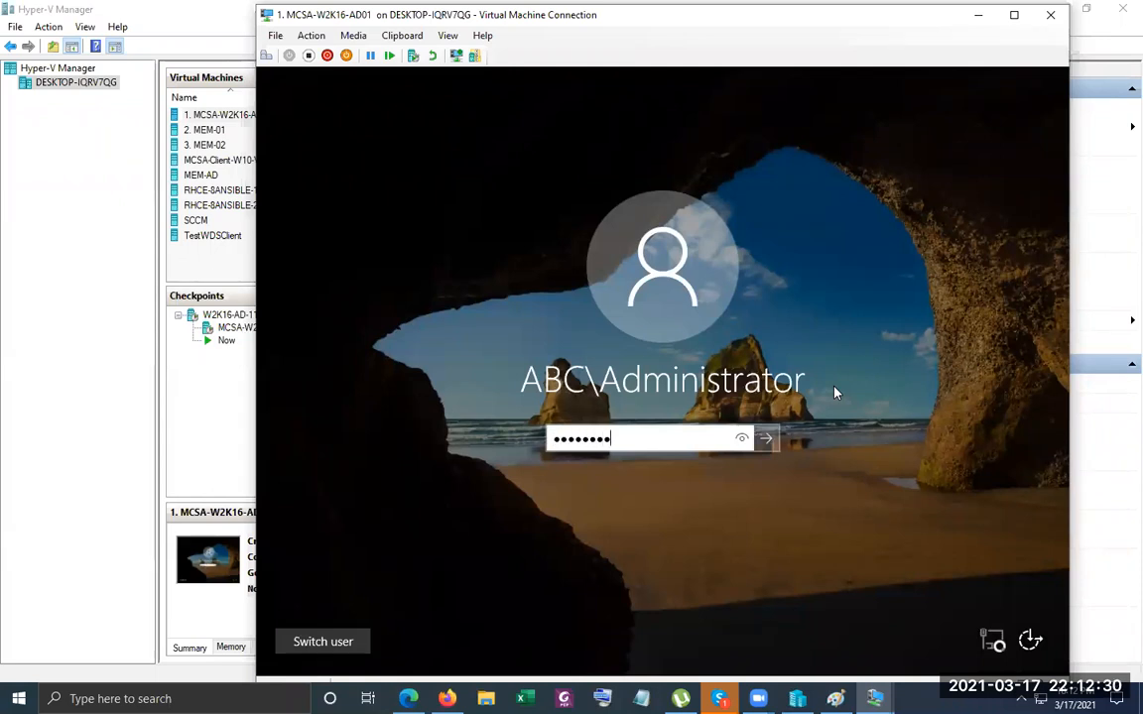
key(Return)
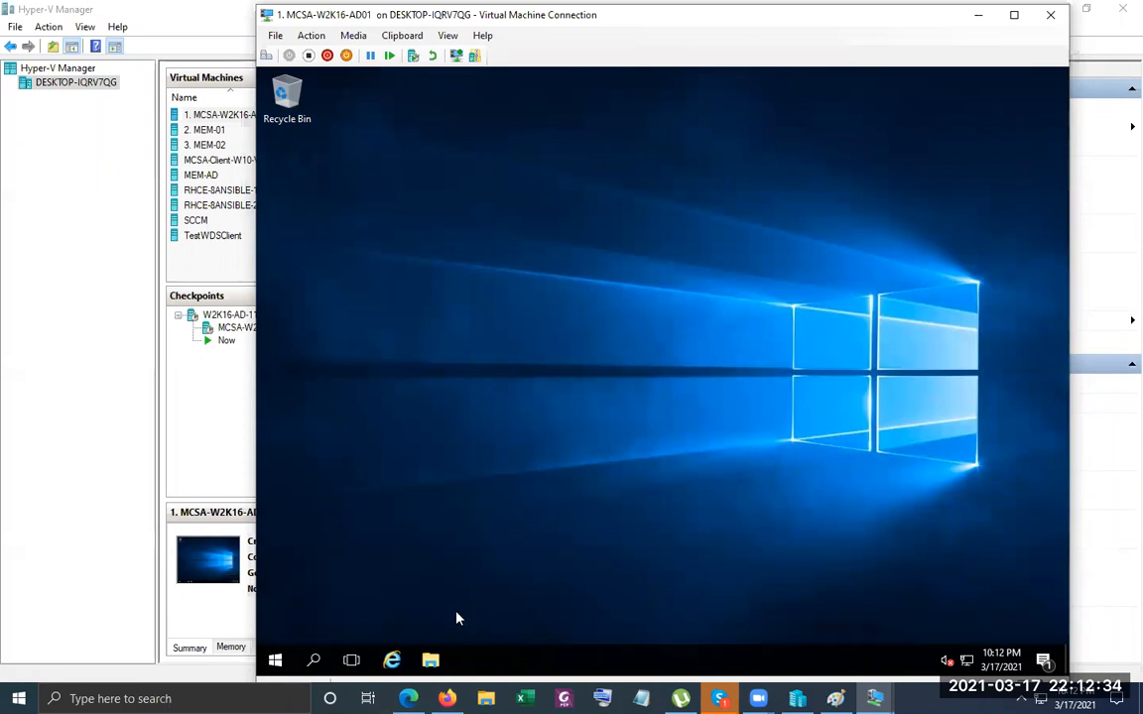
Launch Server Manager from the VM's Start menu.
click(1053, 665)
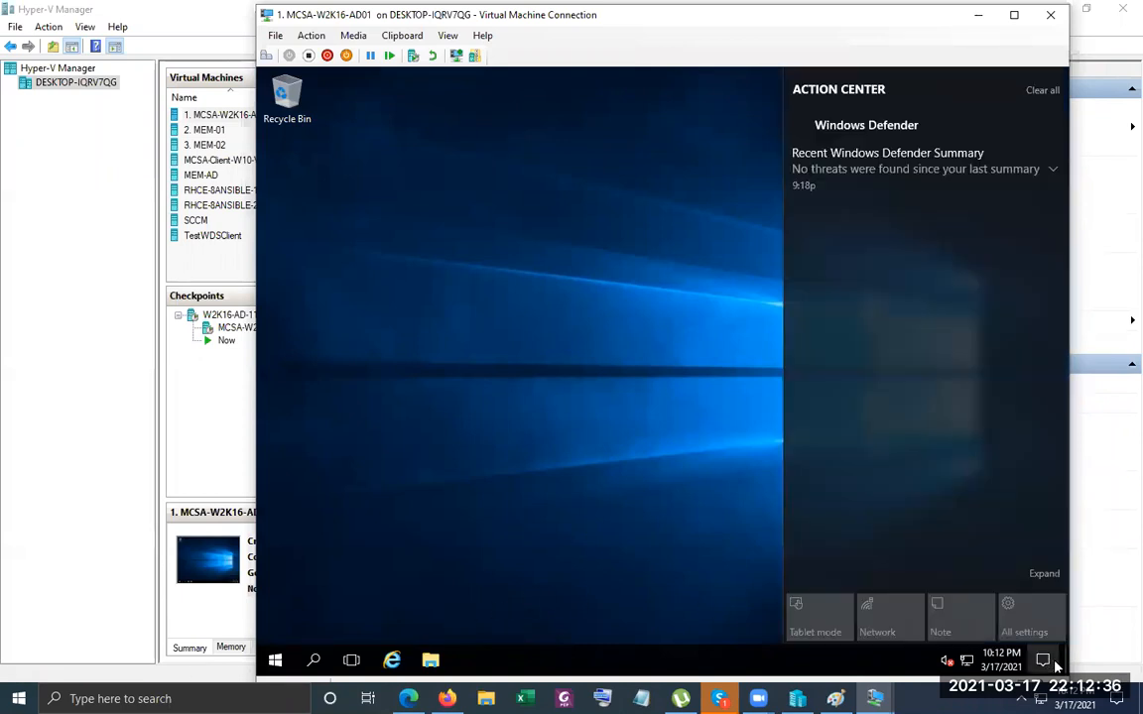
click(632, 366)
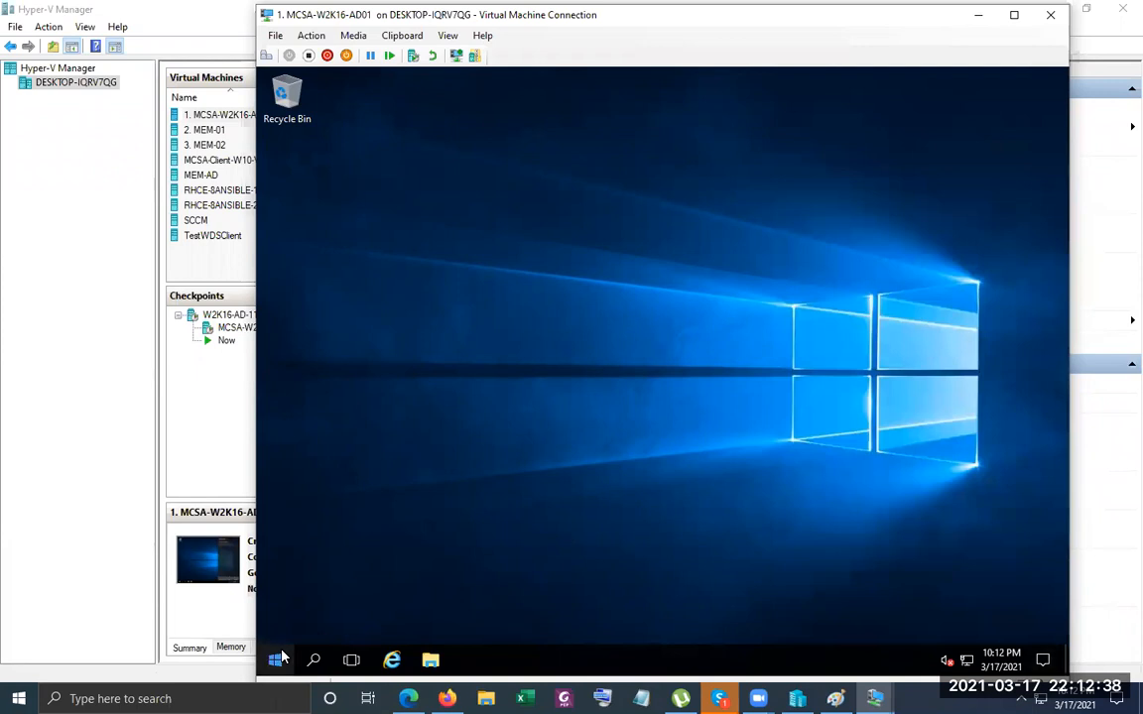
key(super)
click(543, 238)
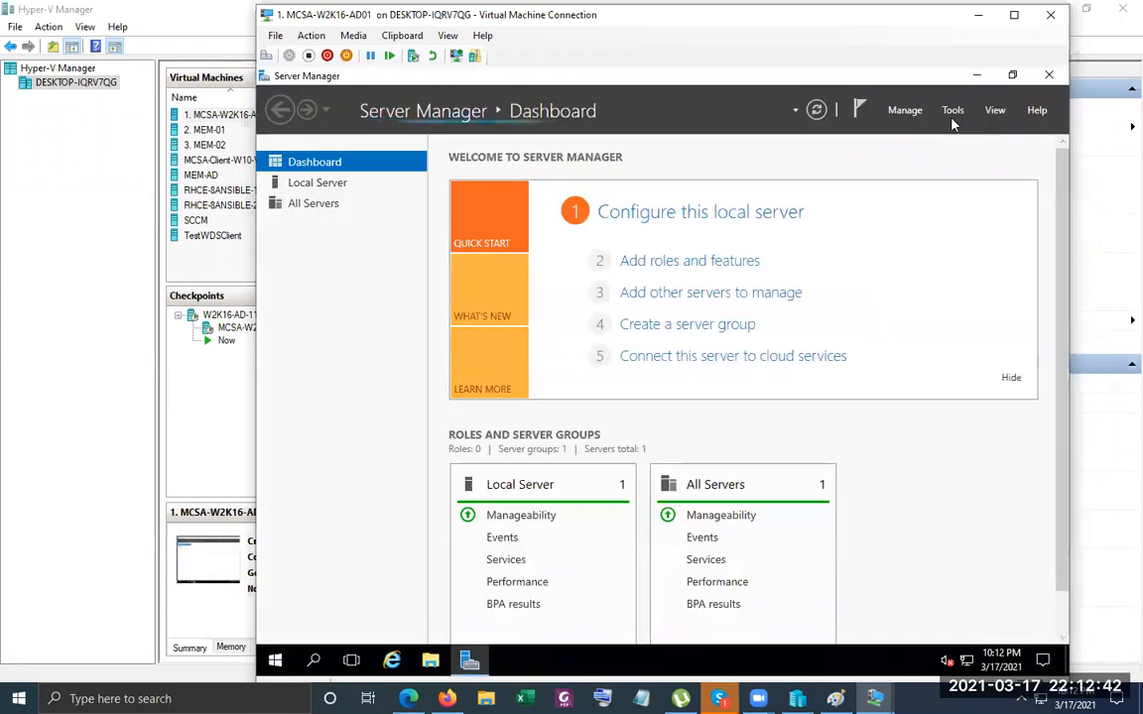
Open the DNS console from Server Manager Tools and show its Conditional Forwarders.
click(951, 113)
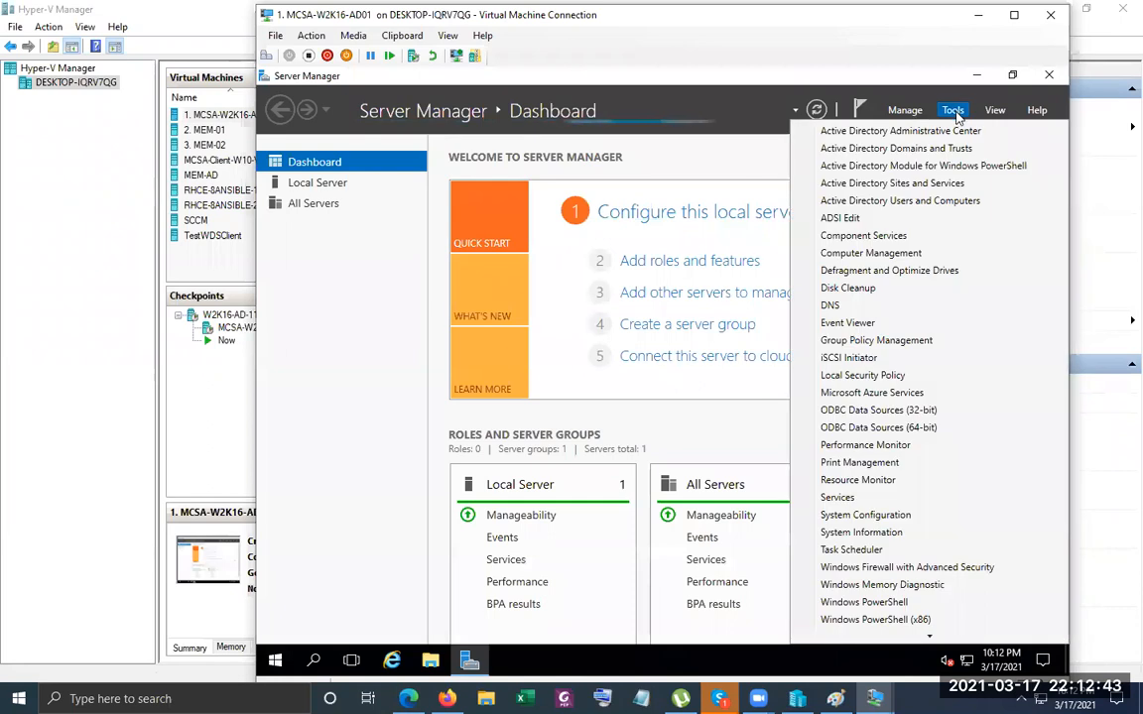
click(833, 306)
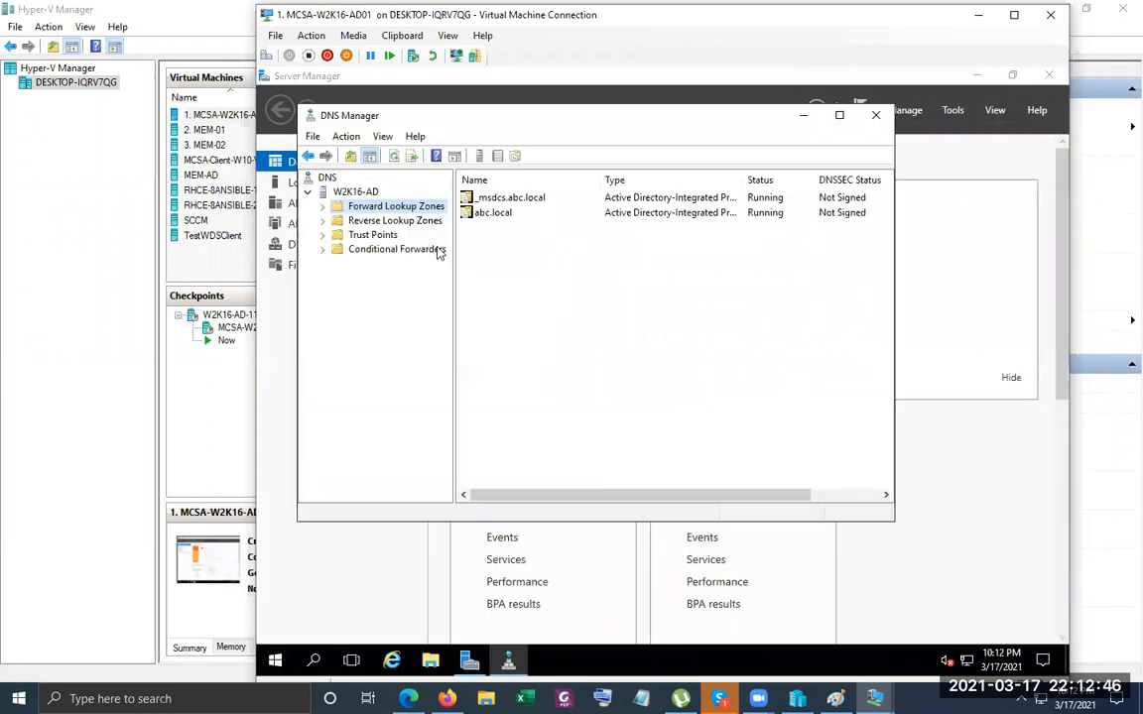
click(386, 249)
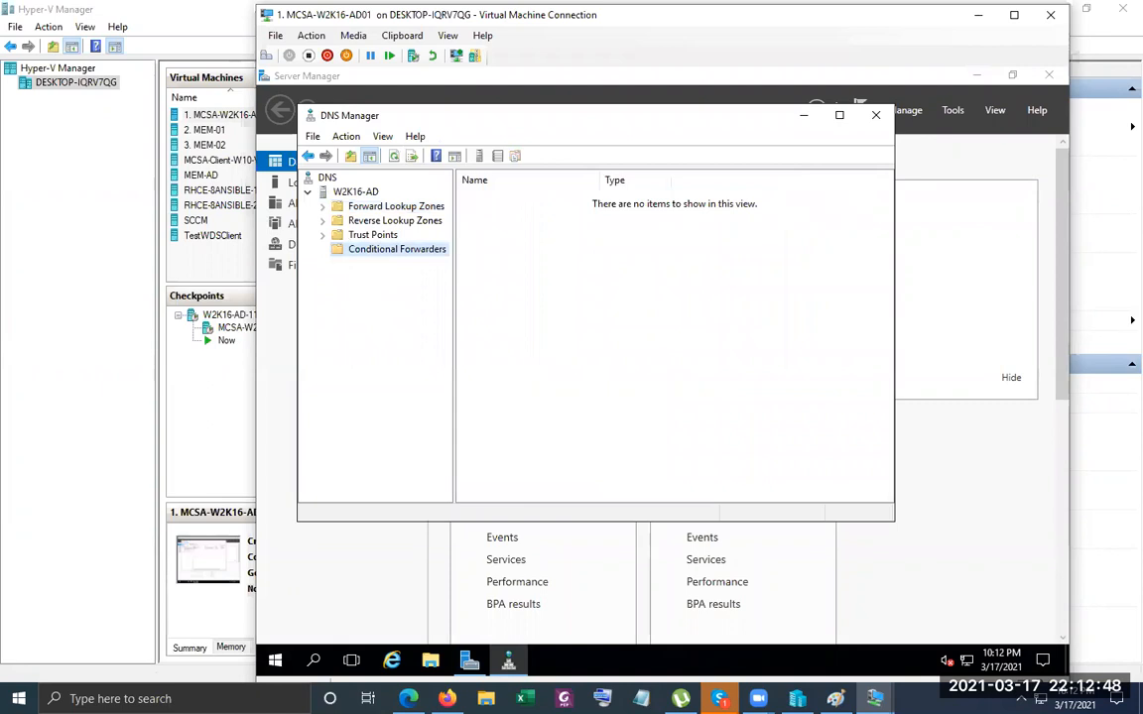
Open a command prompt via Run and ping xyz.local, which fails to resolve.
right_click(275, 660)
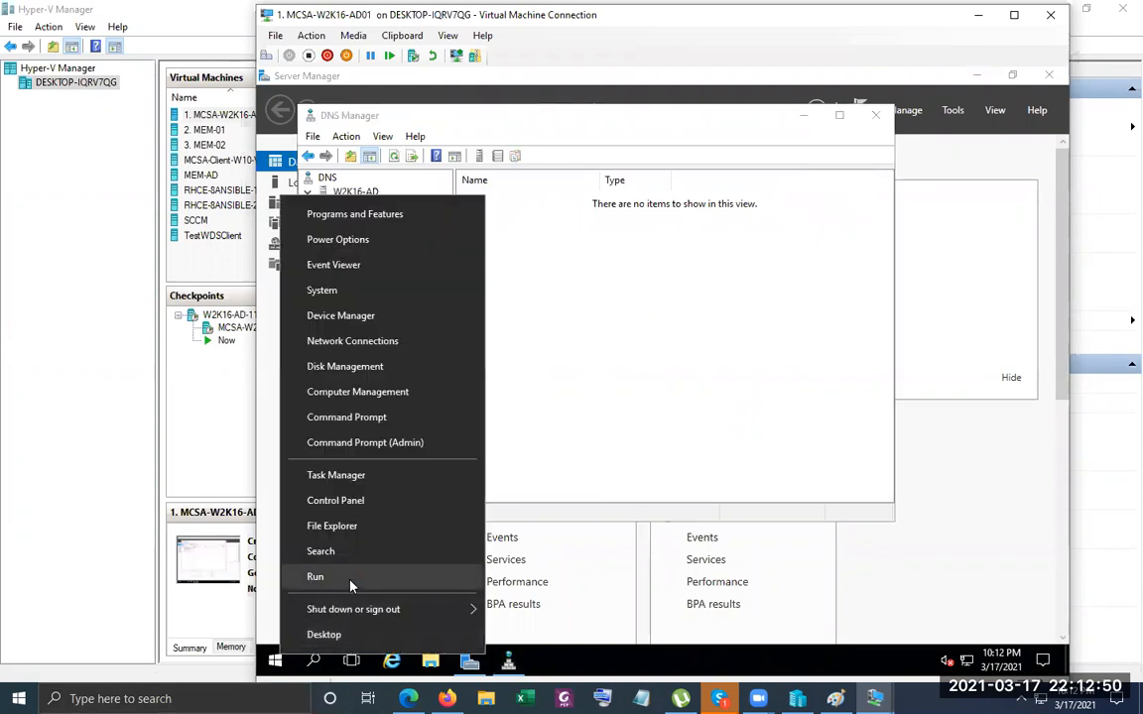
click(316, 576)
text(cmd)
key(Return)
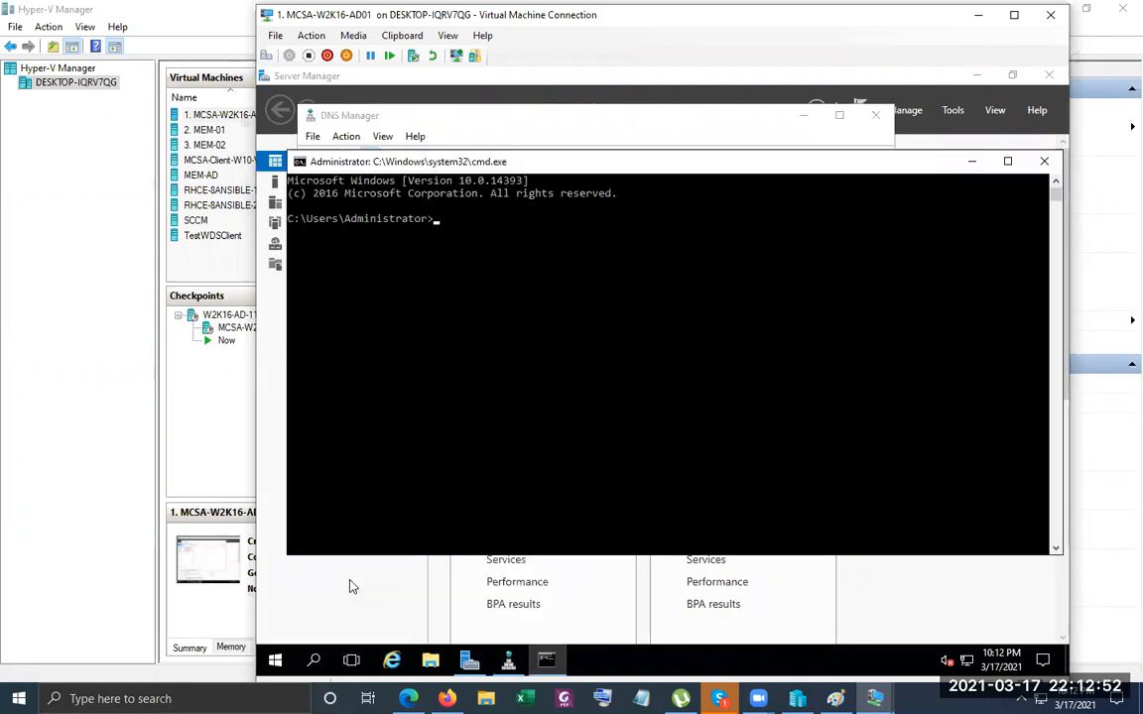
text(ping xy.)
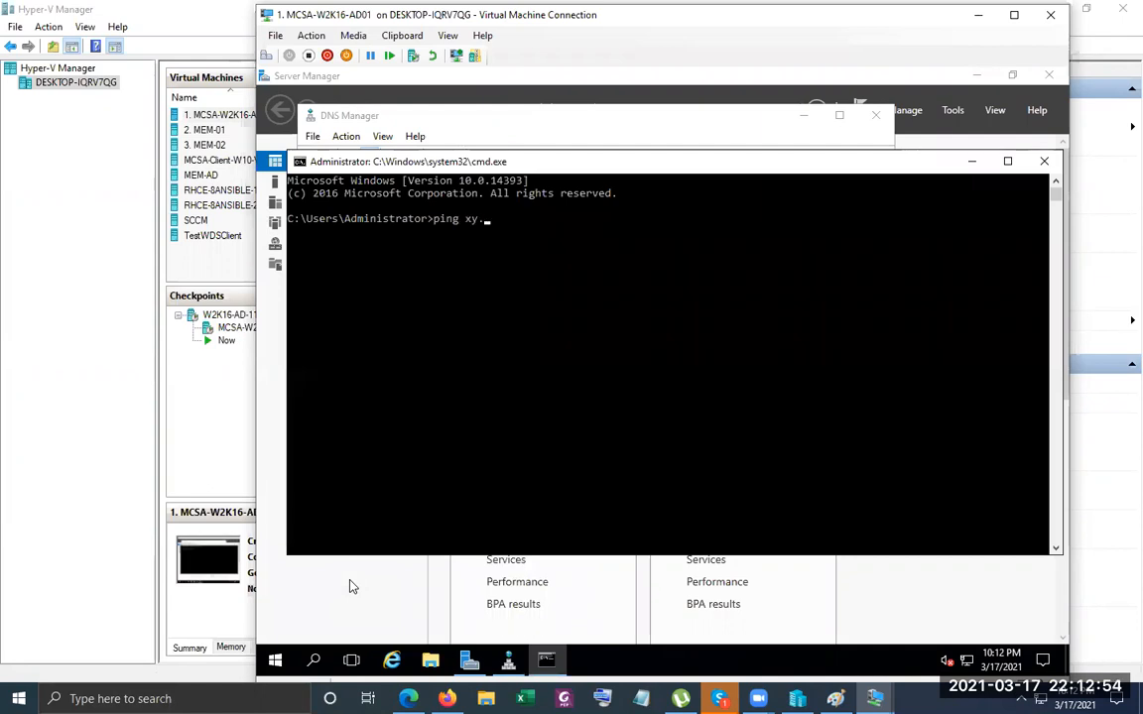
key(BackSpace)
text(z.local)
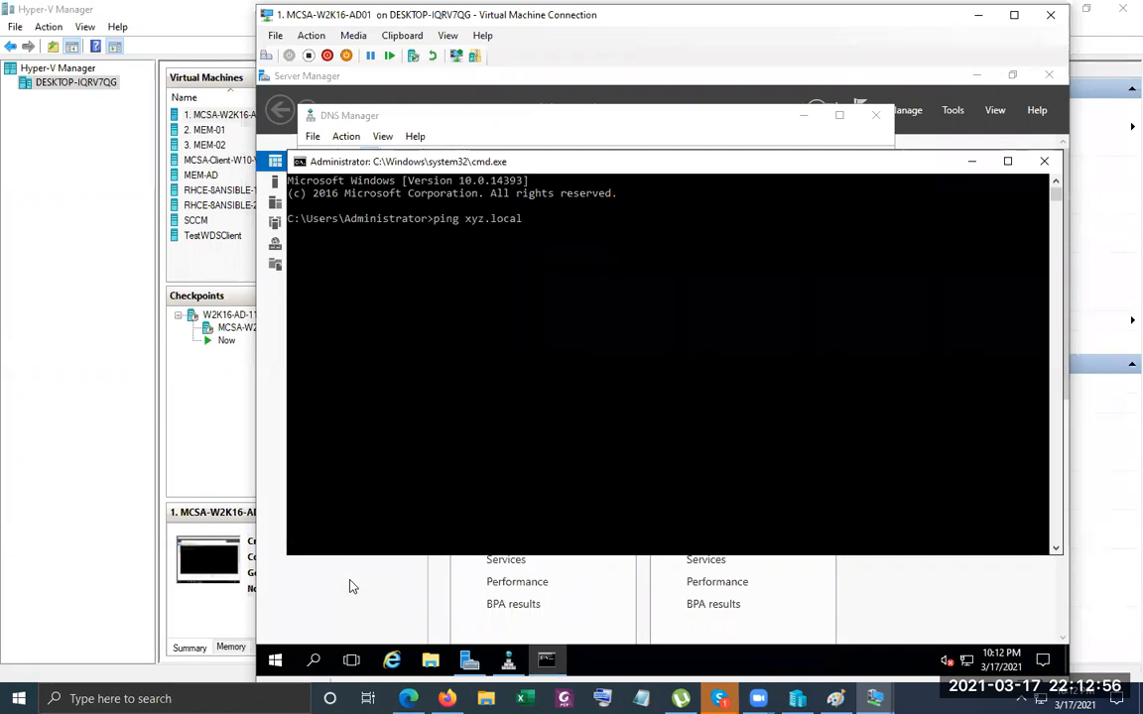
key(Return)
Add a conditional forwarder for xyz.local with master server 192.168.88.13.
click(970, 162)
right_click(530, 241)
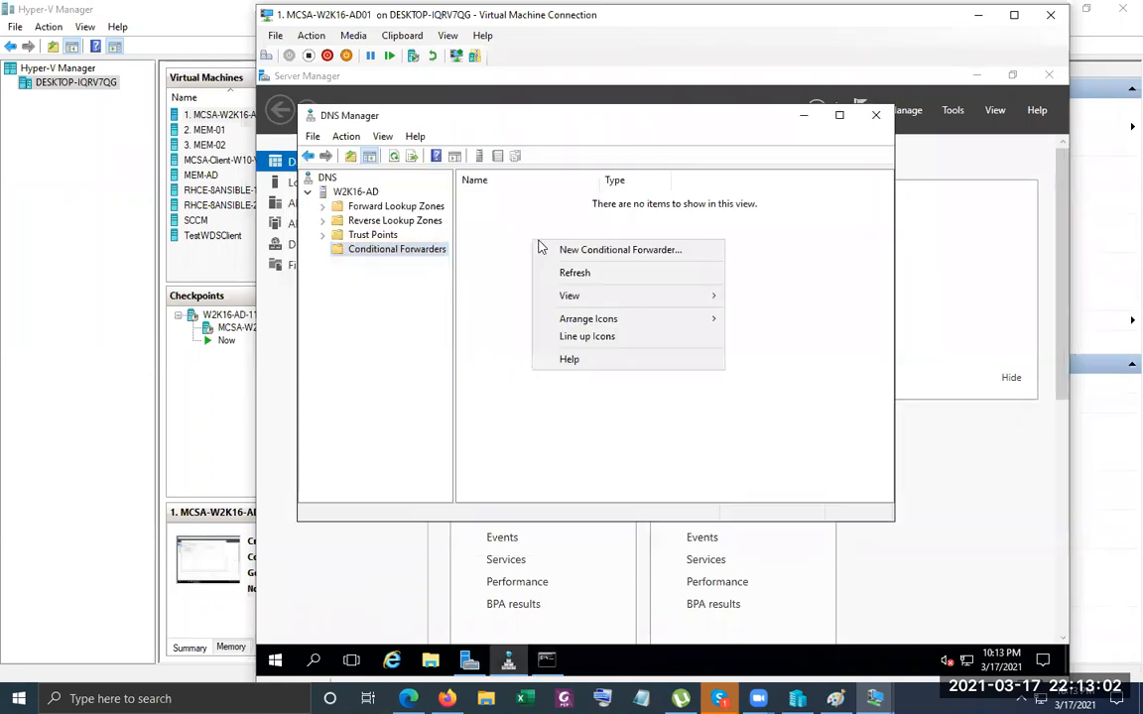
click(580, 251)
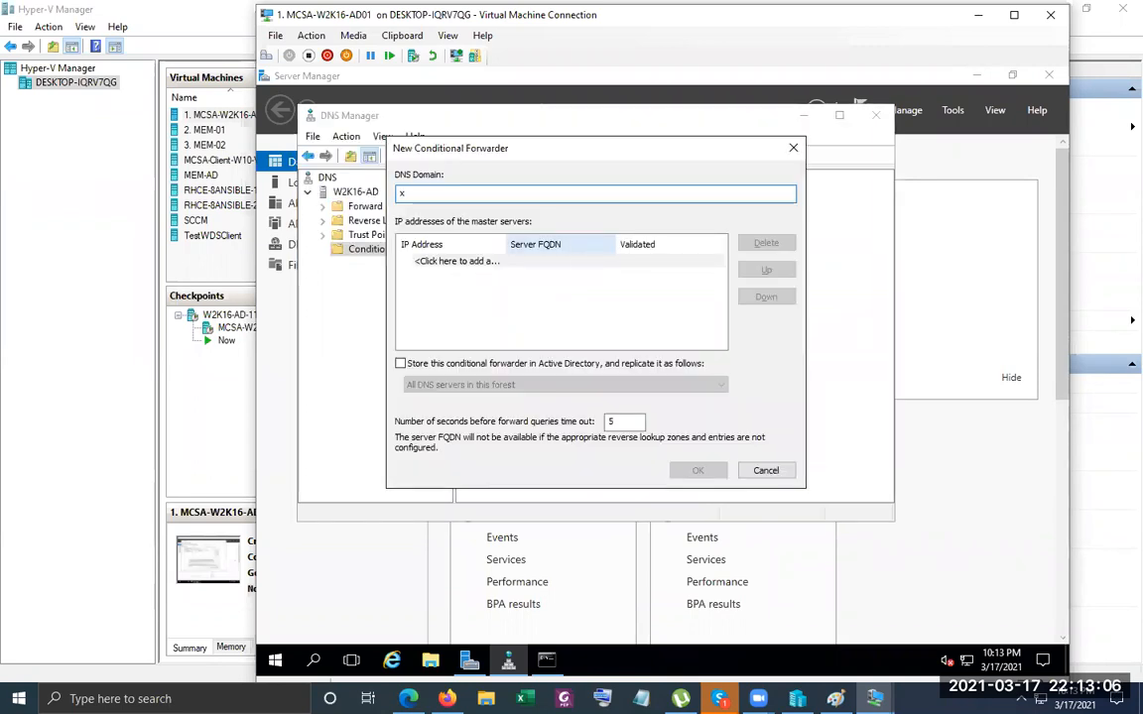
text(yz.local)
click(577, 257)
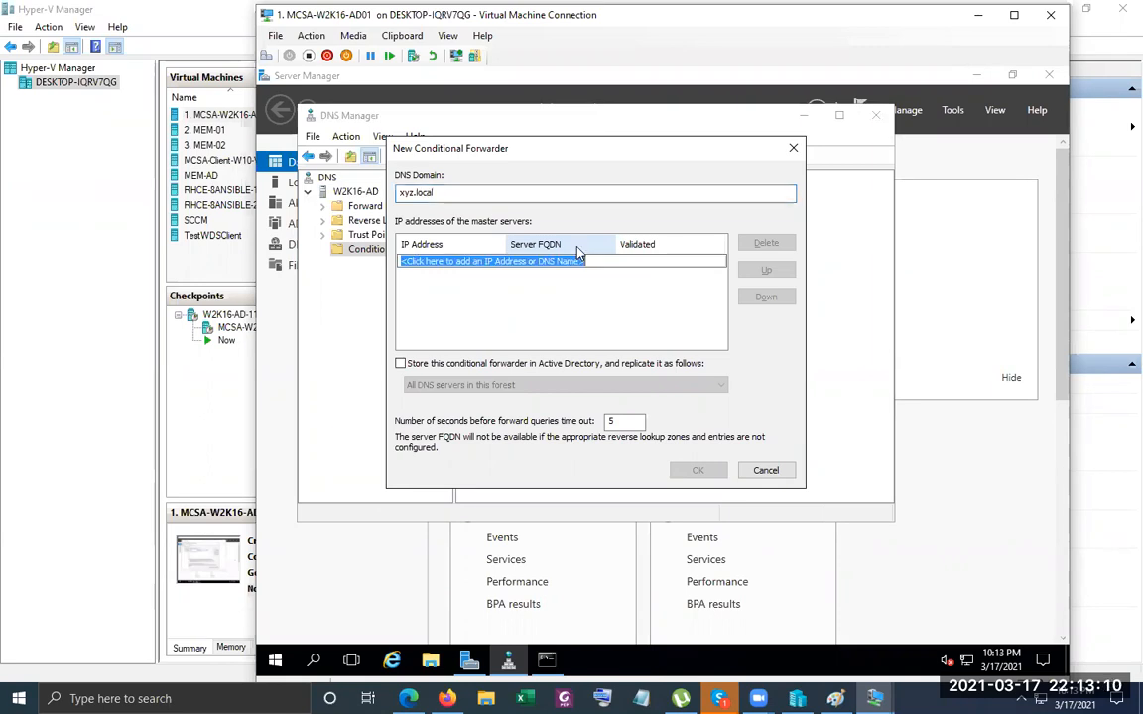
text(192.168.88.13)
key(Return)
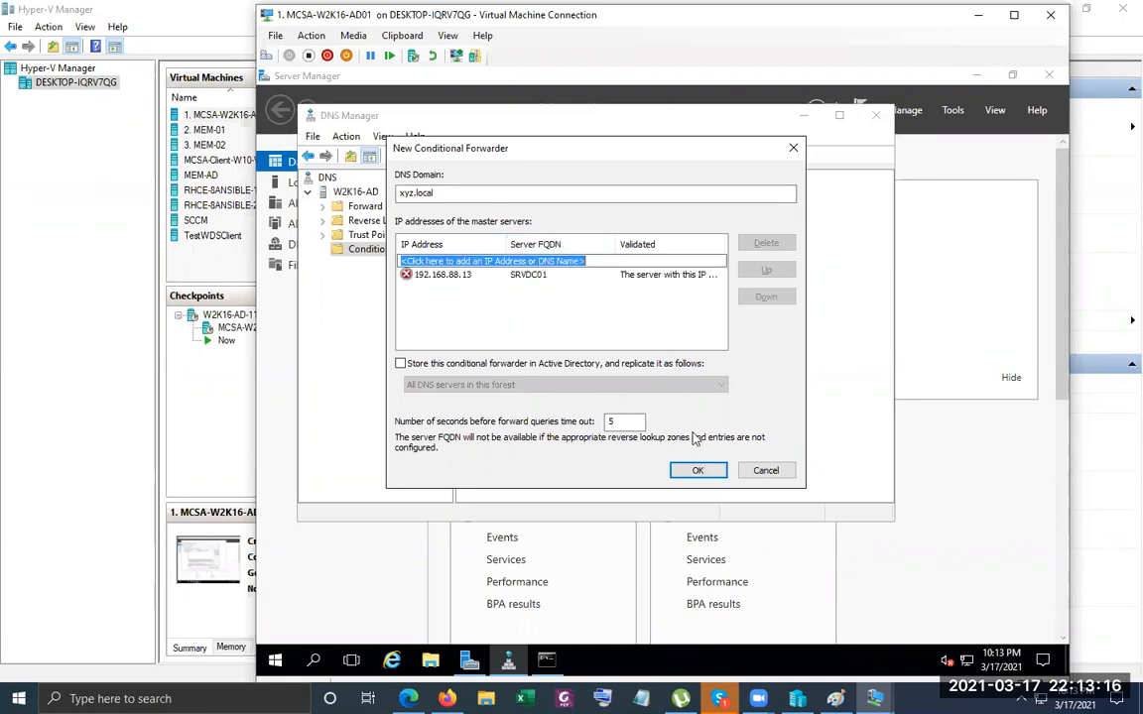
click(699, 471)
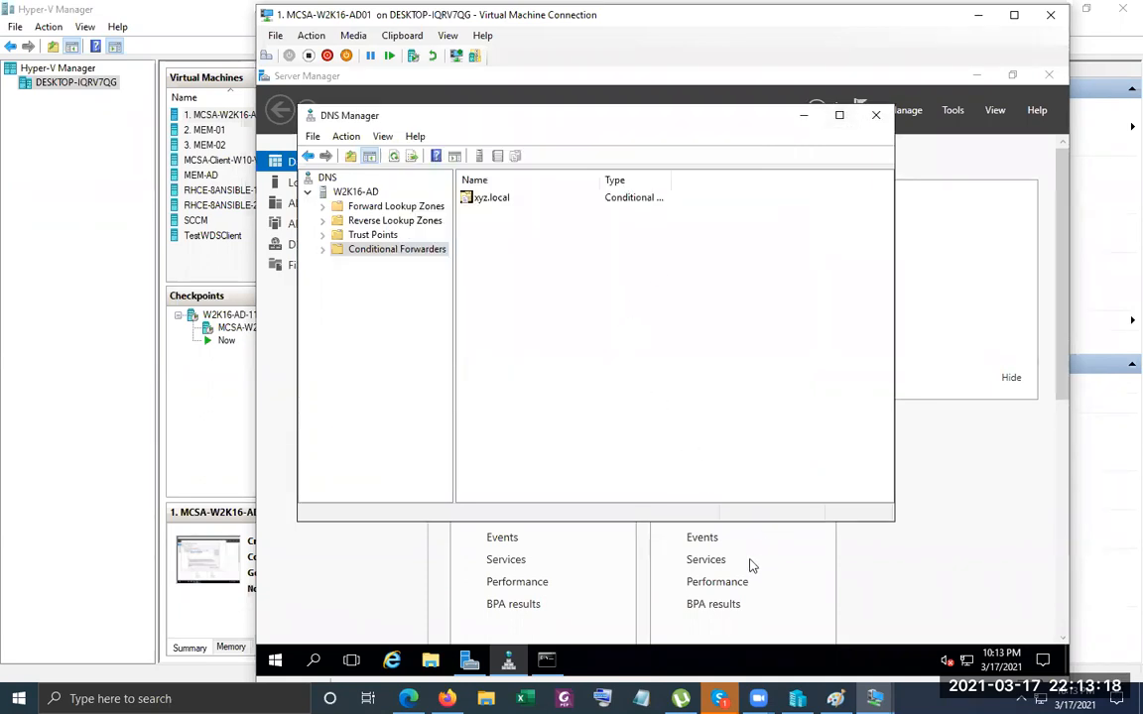
click(547, 660)
Run ipconfig /flushdns and re-ping xyz.local, now getting 4 of 4 replies from 192.168.88.13.
text(ipconfig)
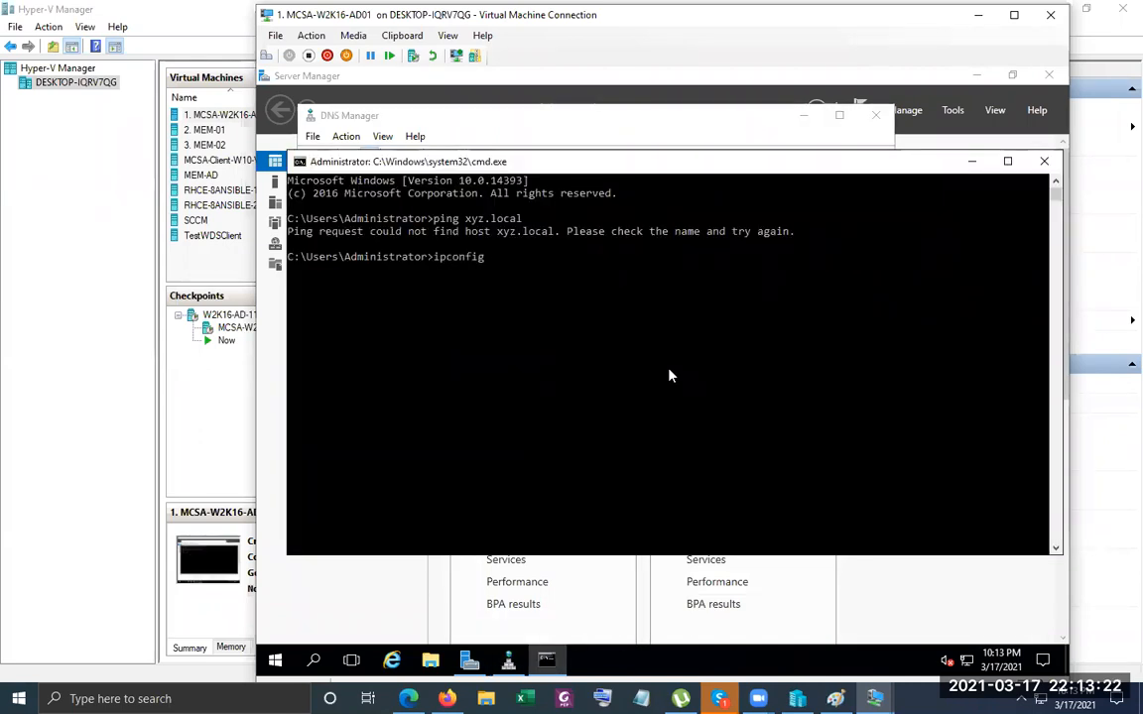
text( /flushdns)
key(Return)
key(Up)
key(Up)
key(Return)
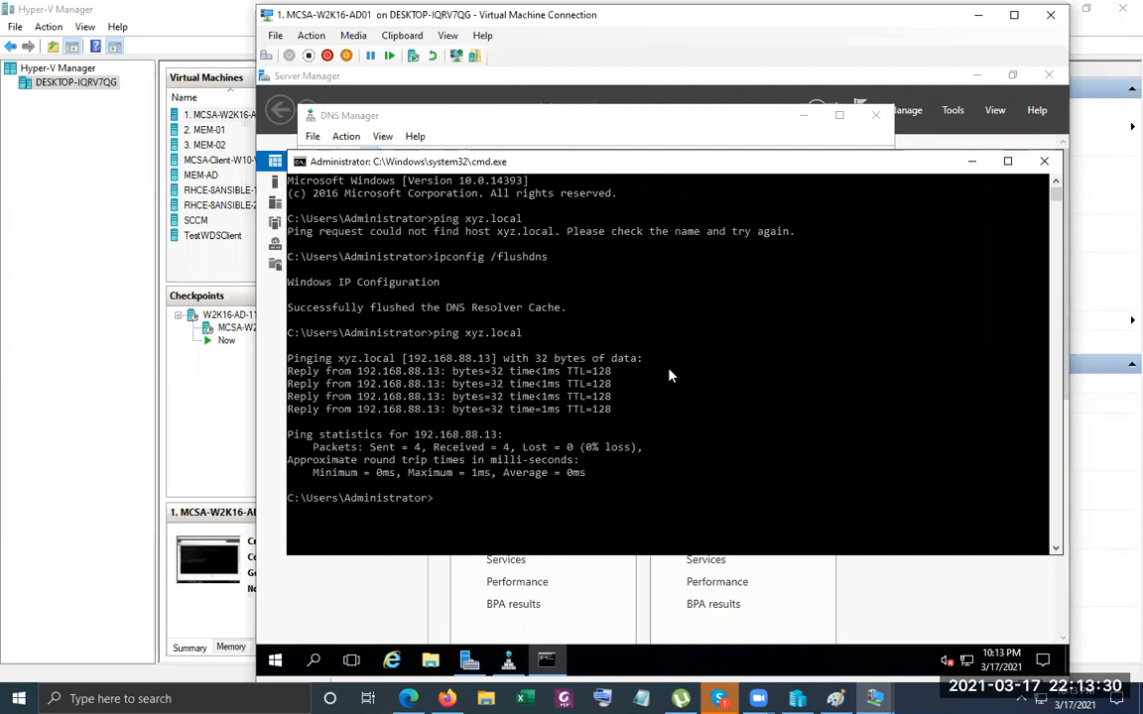
click(971, 162)
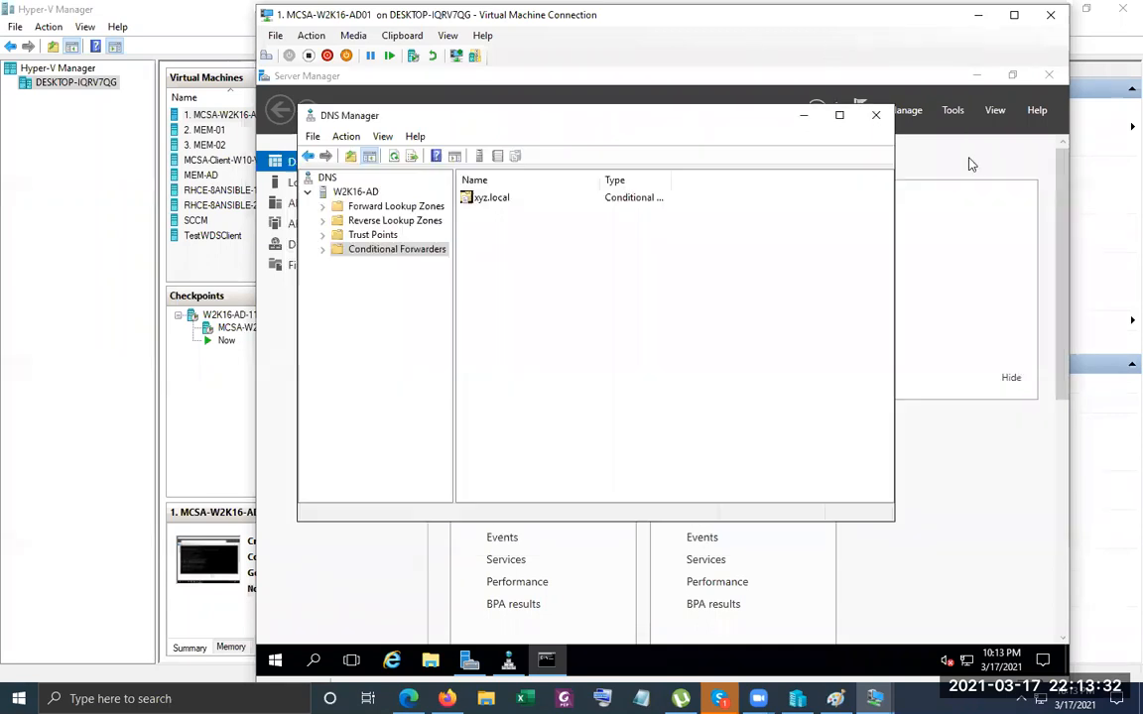
click(805, 115)
Open Active Directory Domains and Trusts and view abc.local's Trusts tab listing uk.abc.local.
click(952, 110)
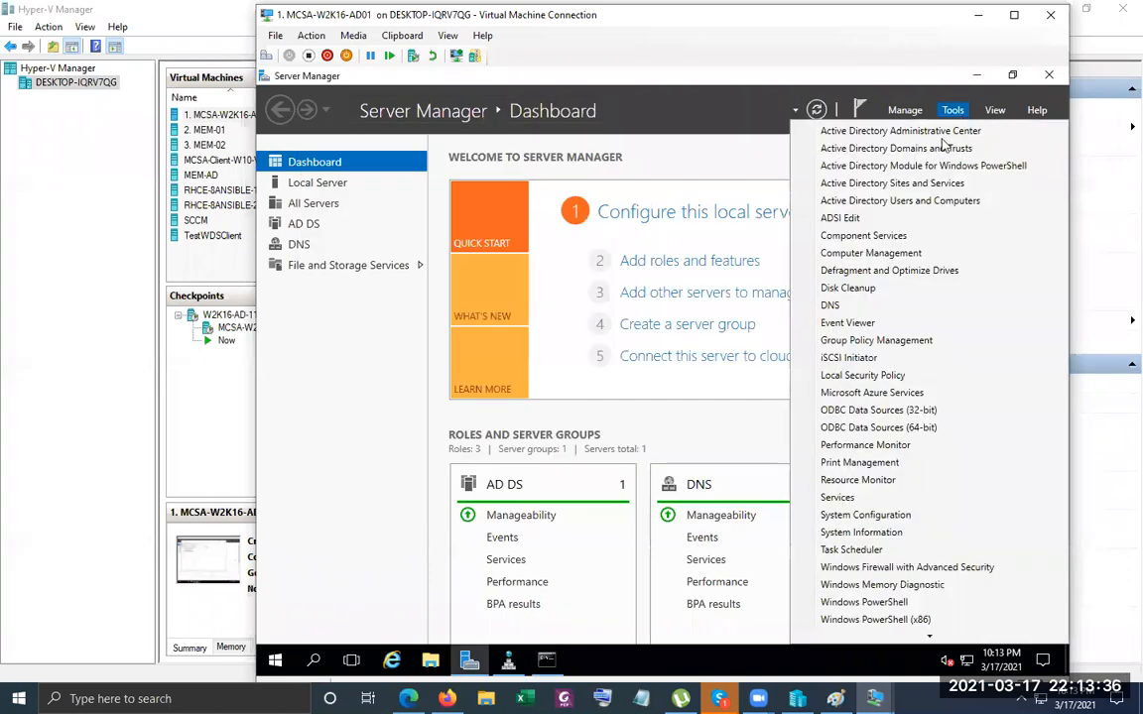
click(933, 149)
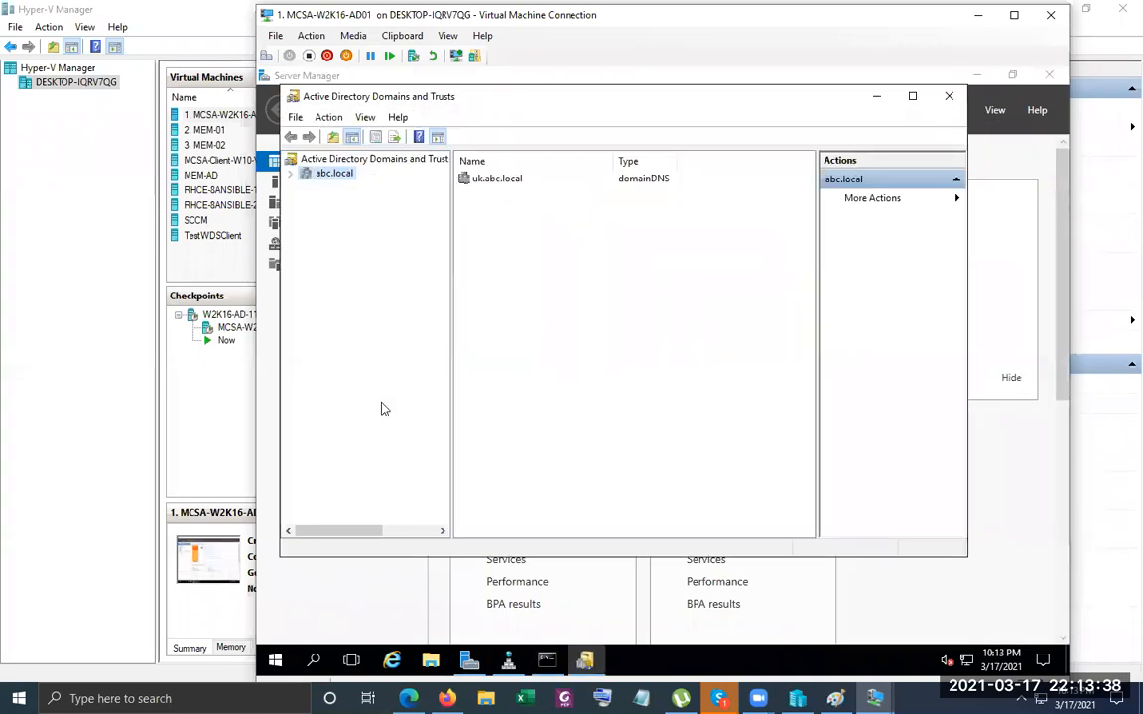
click(911, 98)
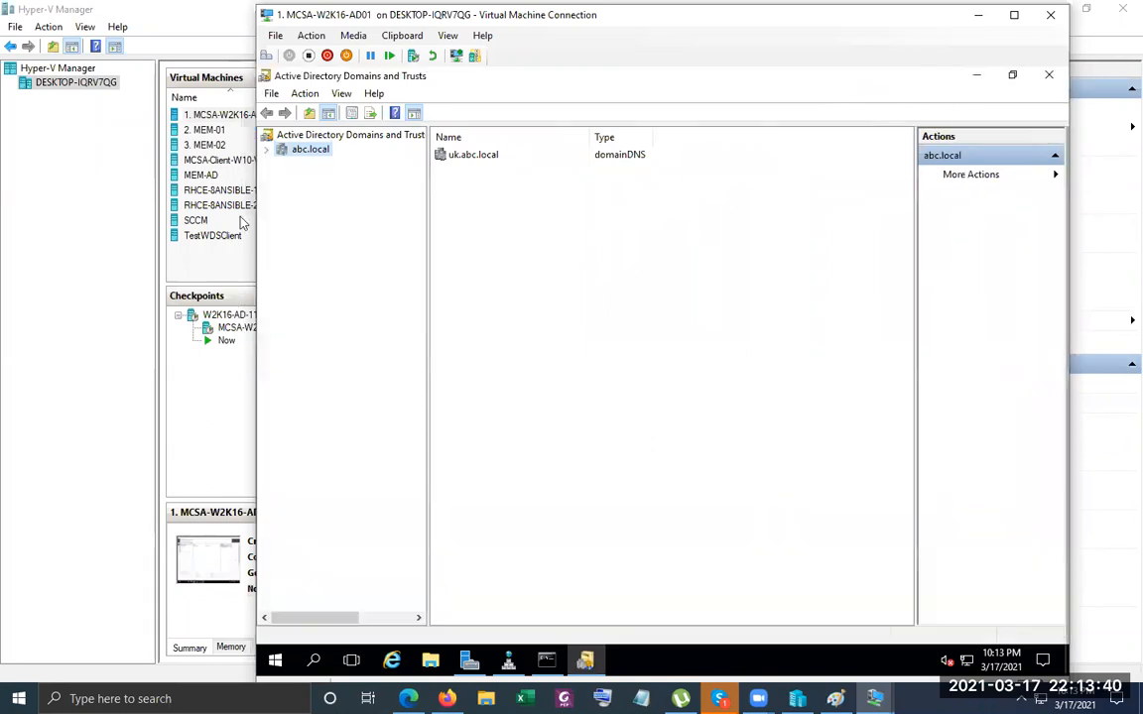
right_click(302, 152)
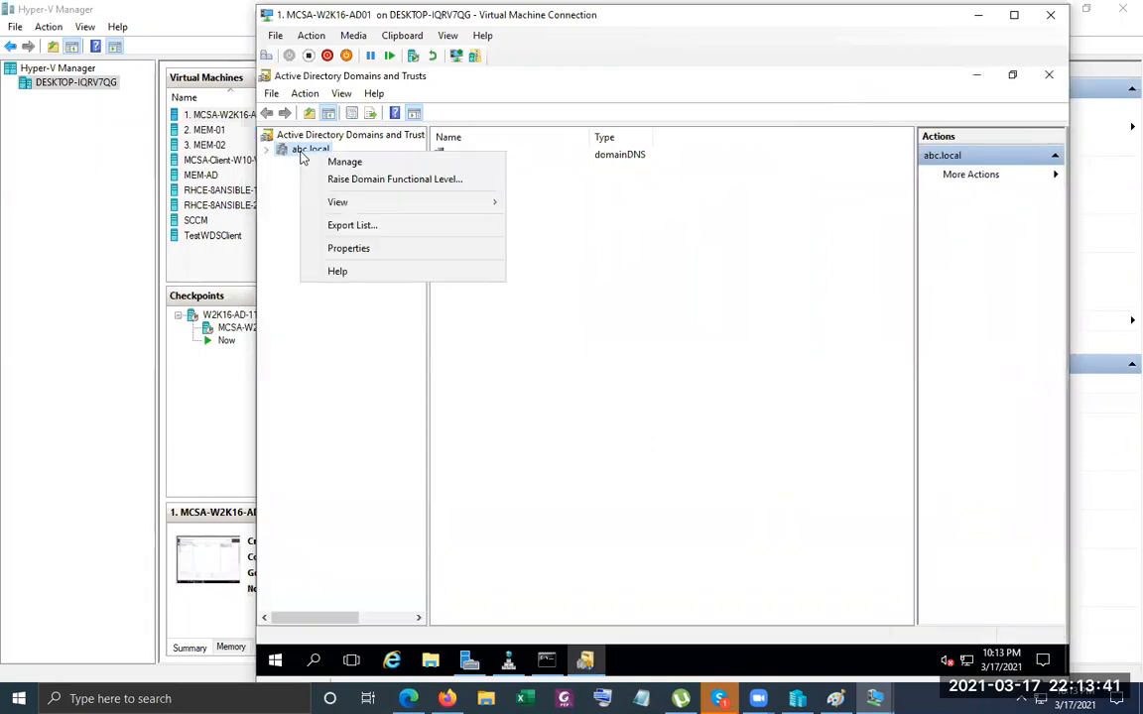
click(346, 249)
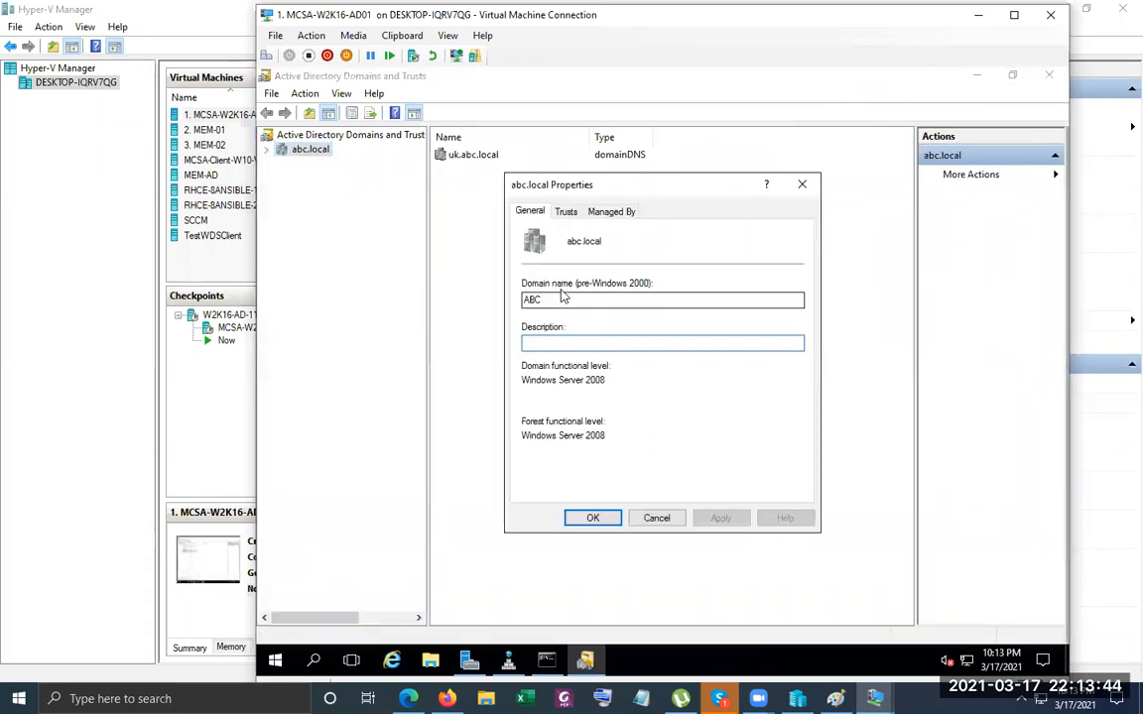
click(568, 215)
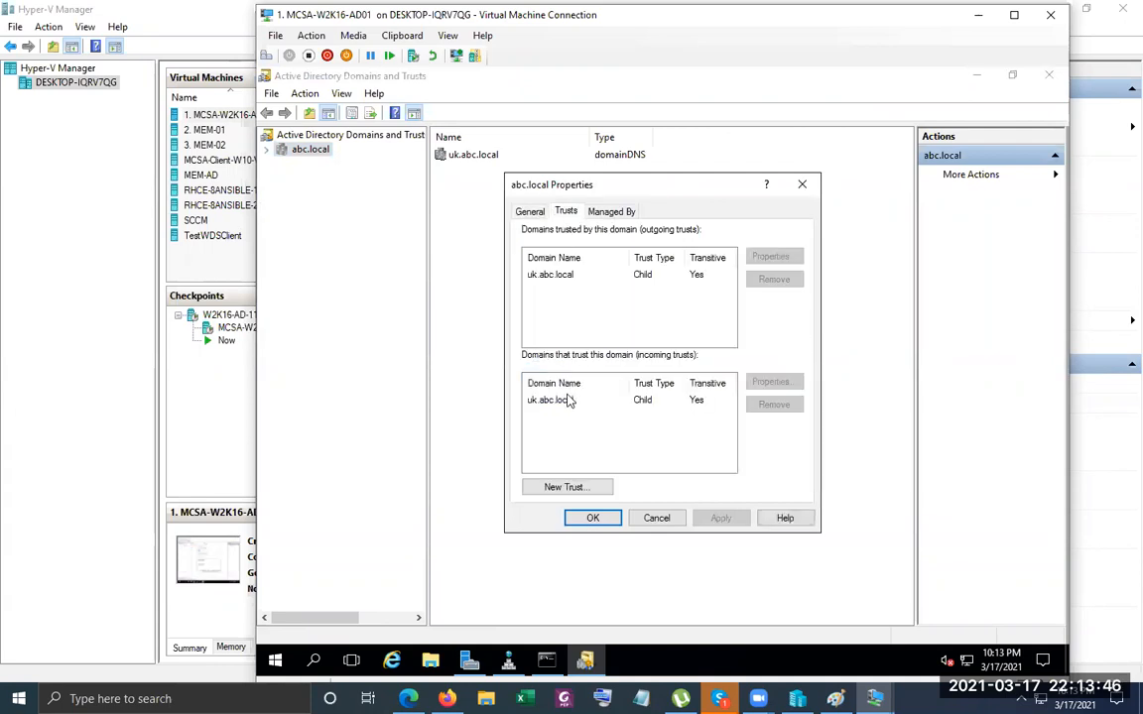
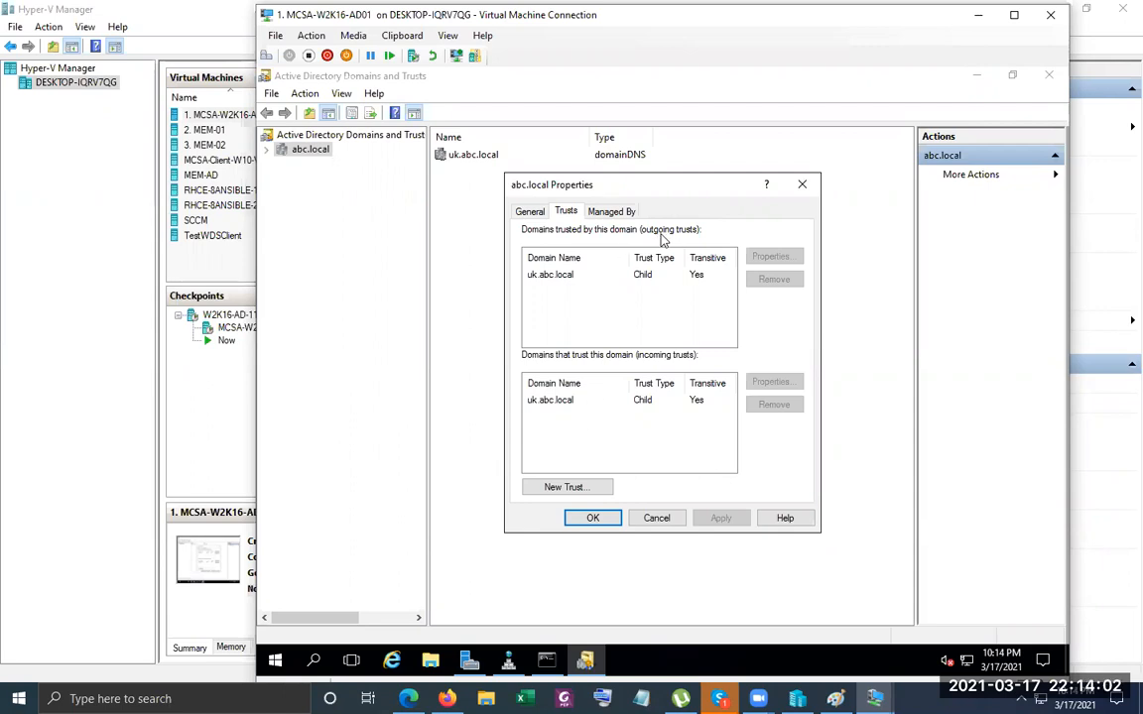
Start a New Trust for abc.local and enter xyz.local as the trust name.
click(548, 490)
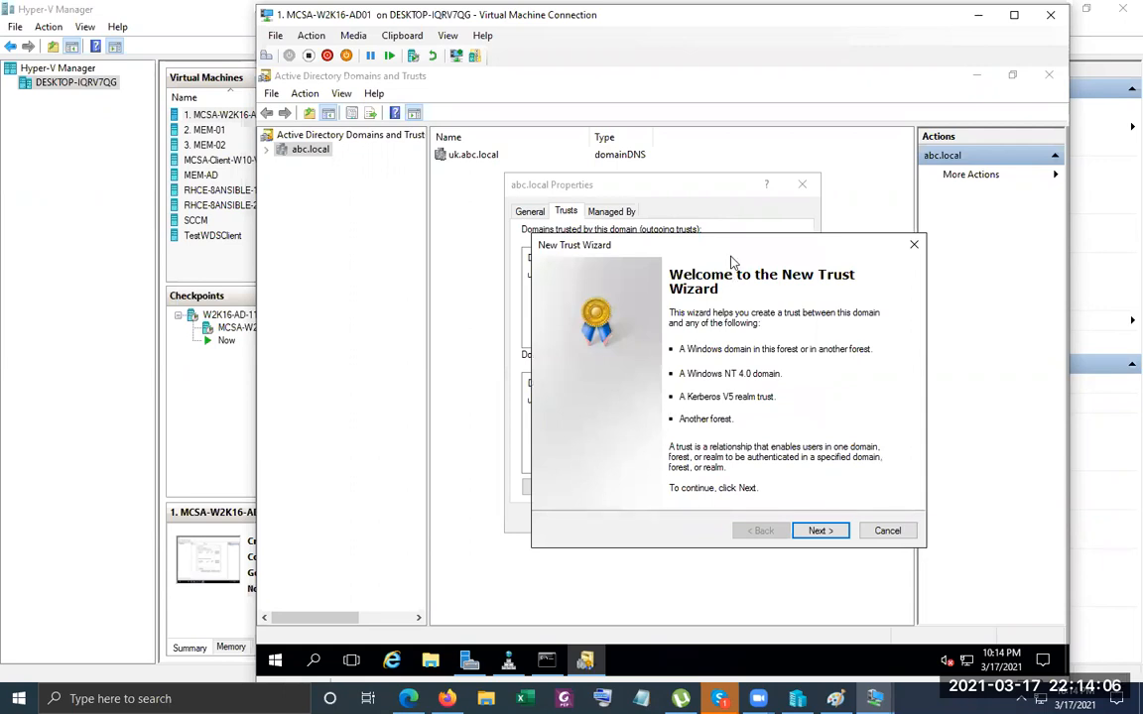
drag(724, 243, 621, 156)
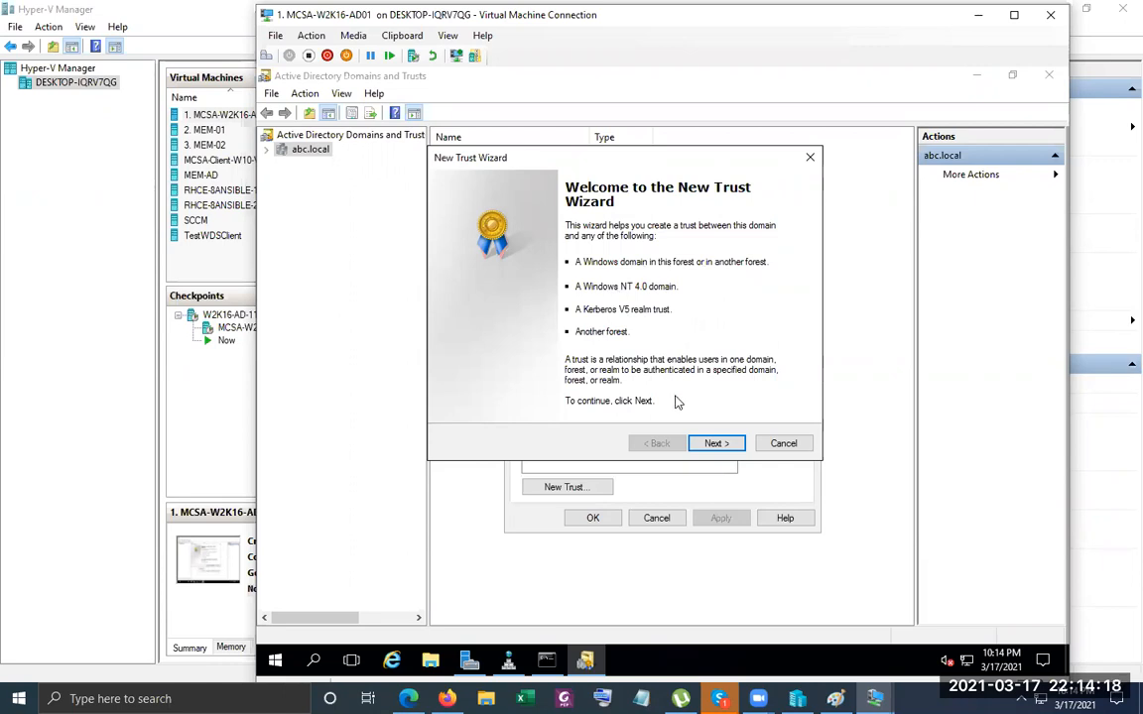
click(721, 444)
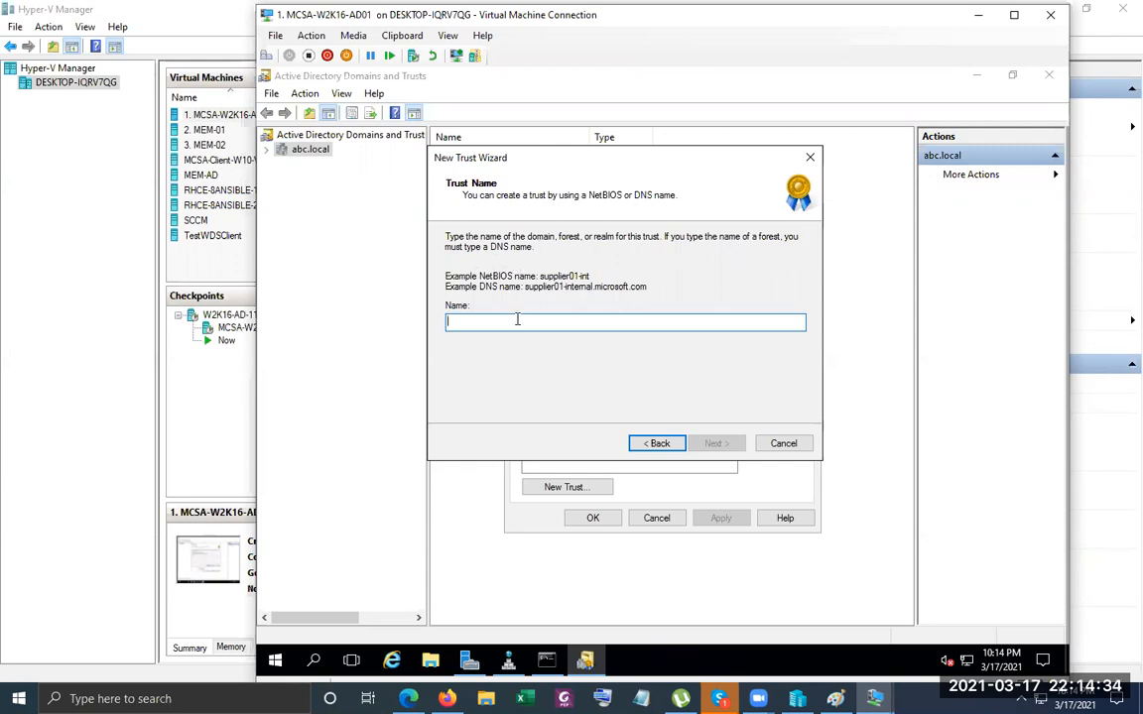
text(xyz.local)
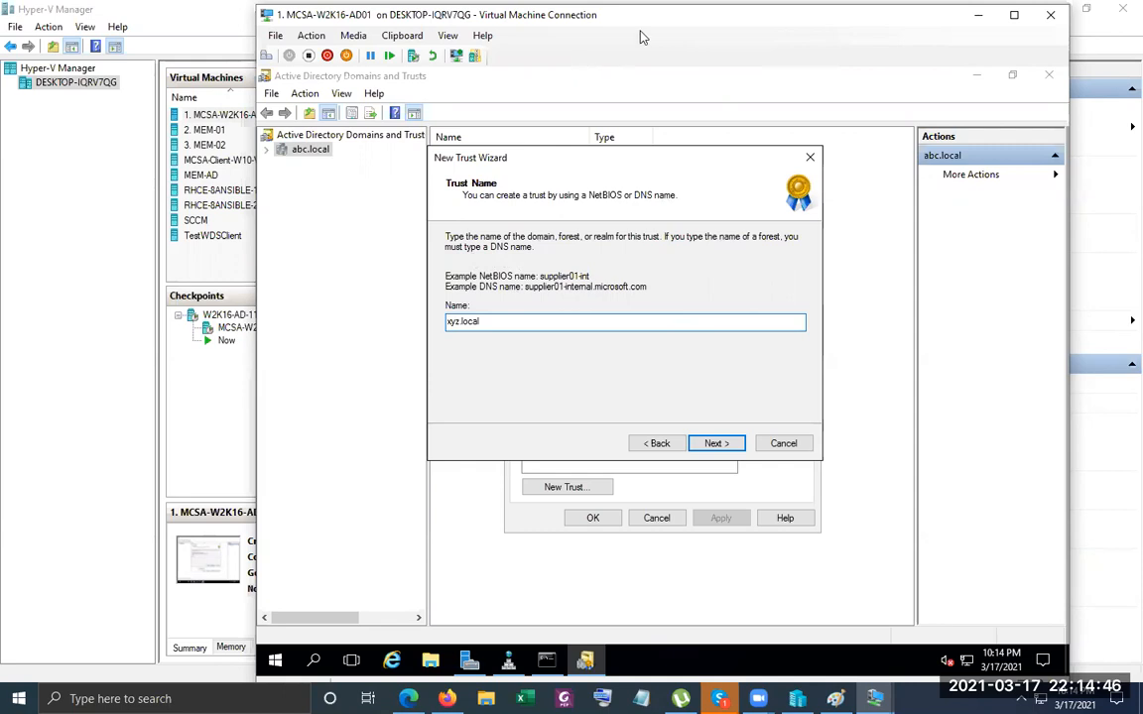
drag(640, 37, 320, 34)
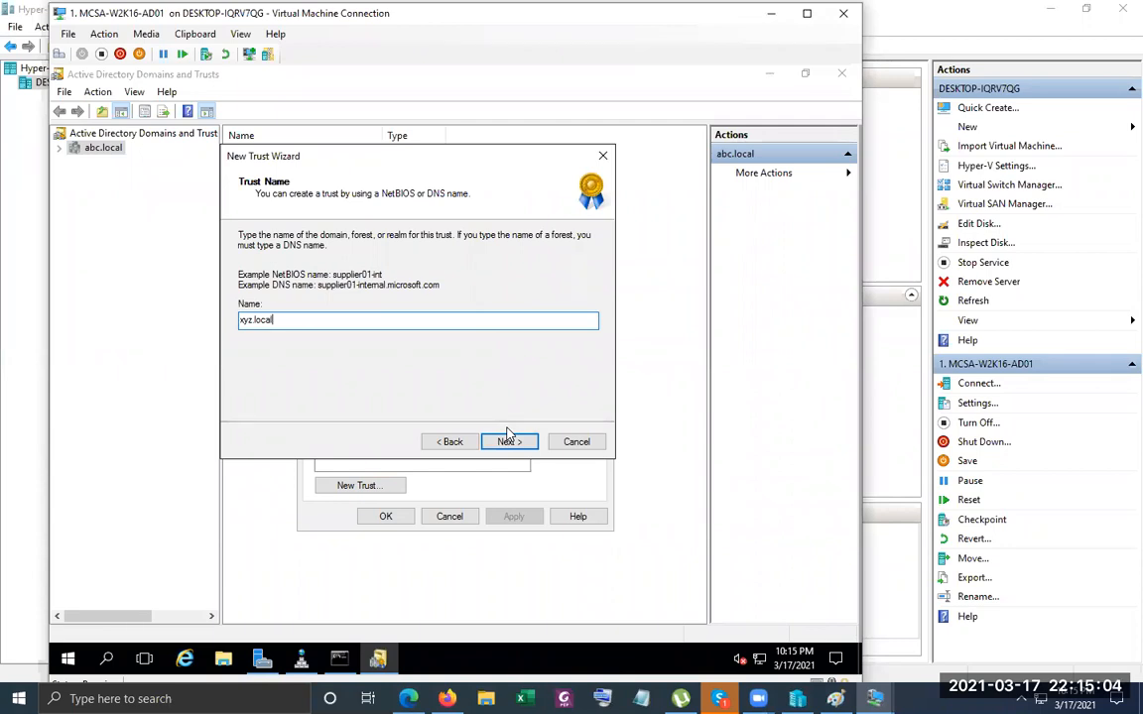
Choose a Forest trust with xyz.local and keep the Two-way direction.
click(507, 441)
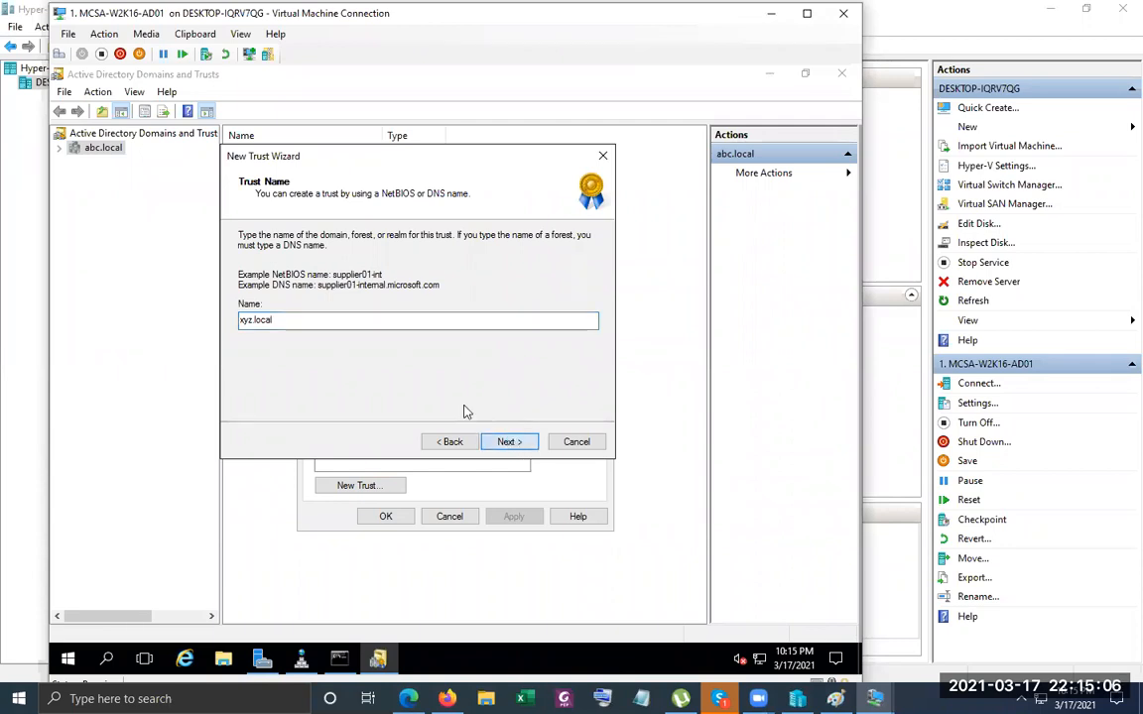
click(301, 315)
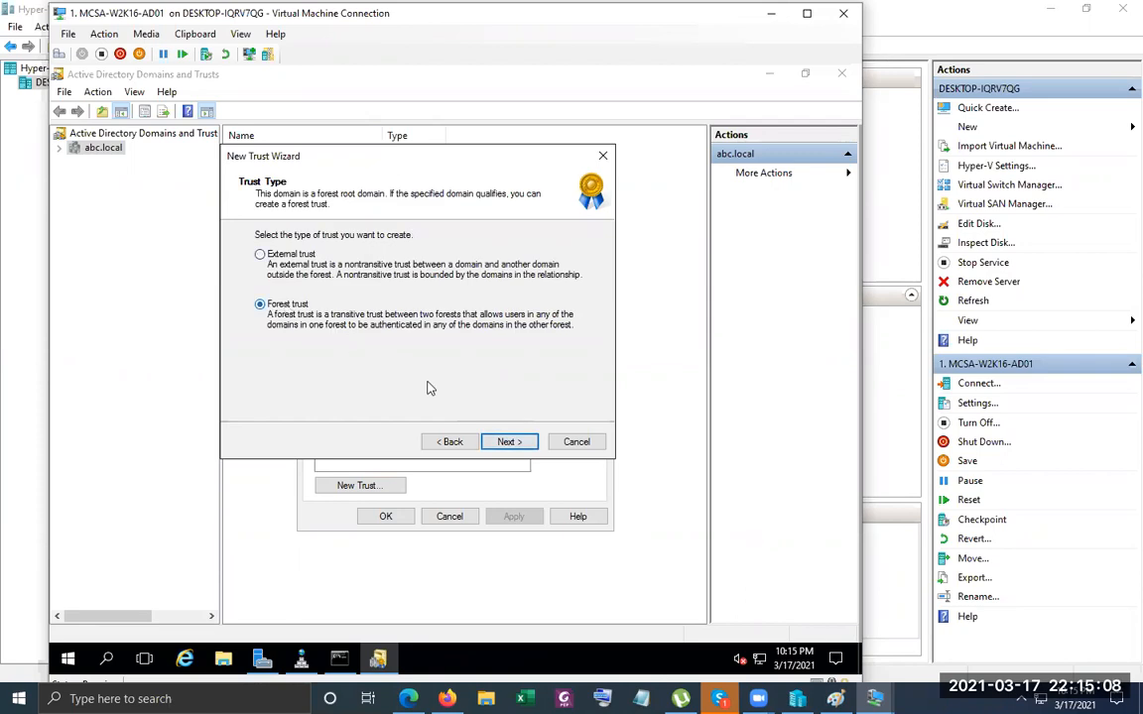
click(504, 441)
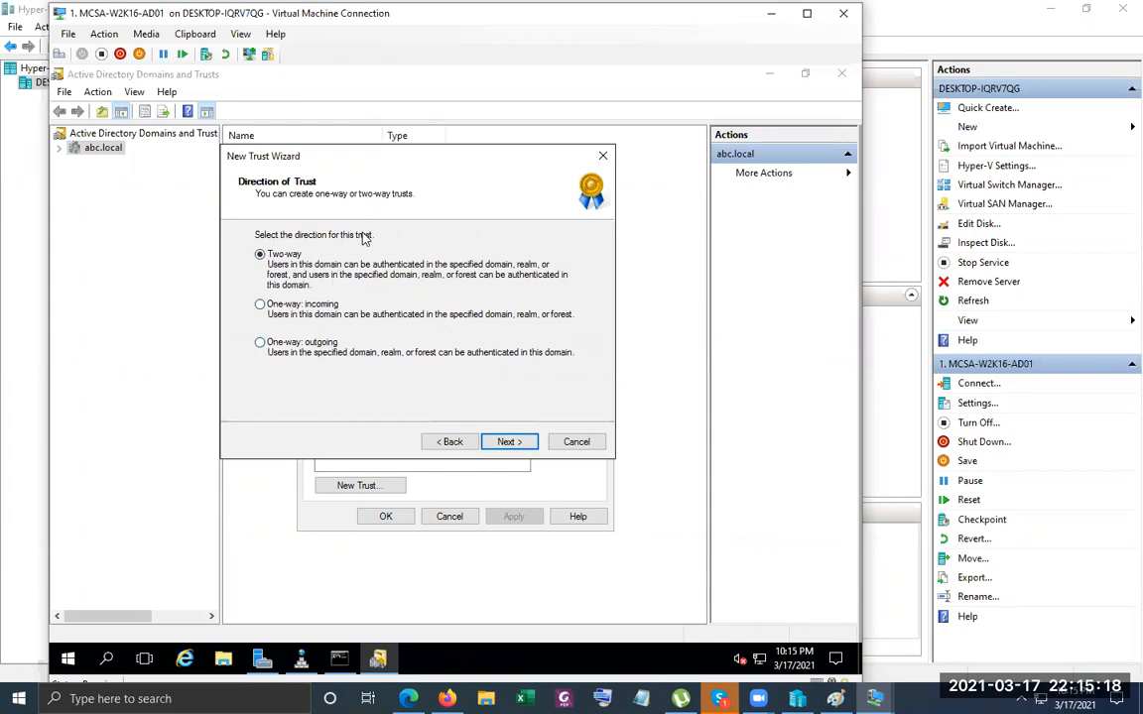
click(507, 441)
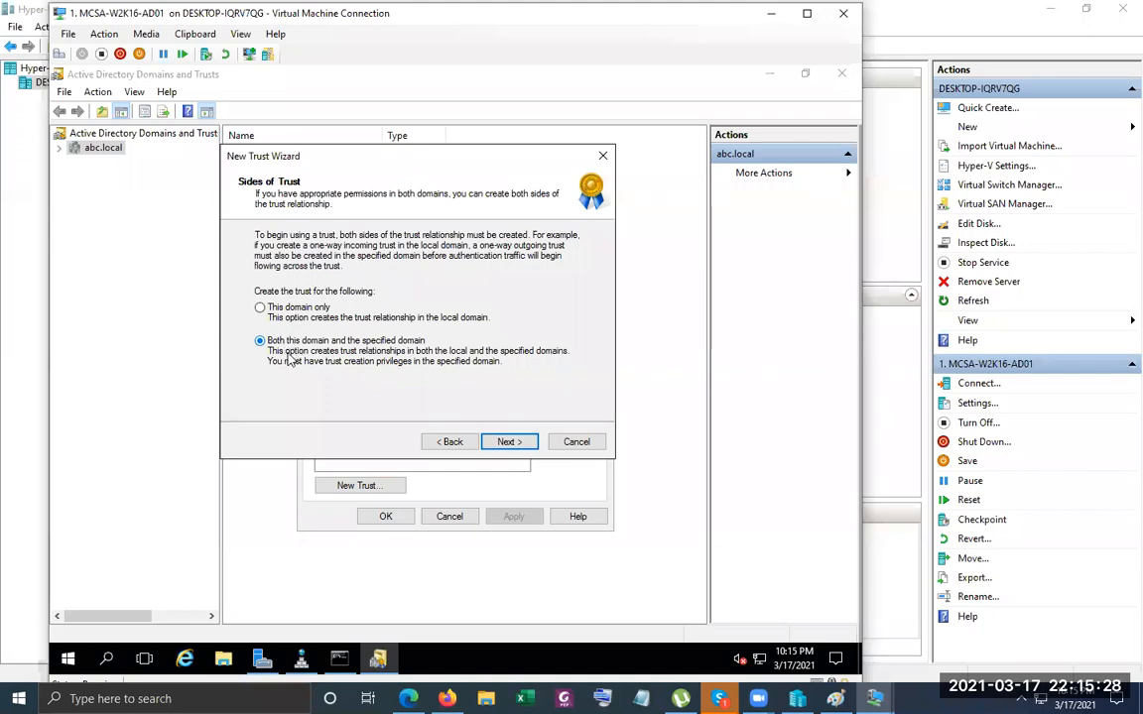
Recheck the xyz.local name, then reconfirm forest, two-way, and create the trust on both domains.
click(453, 442)
click(452, 441)
click(452, 442)
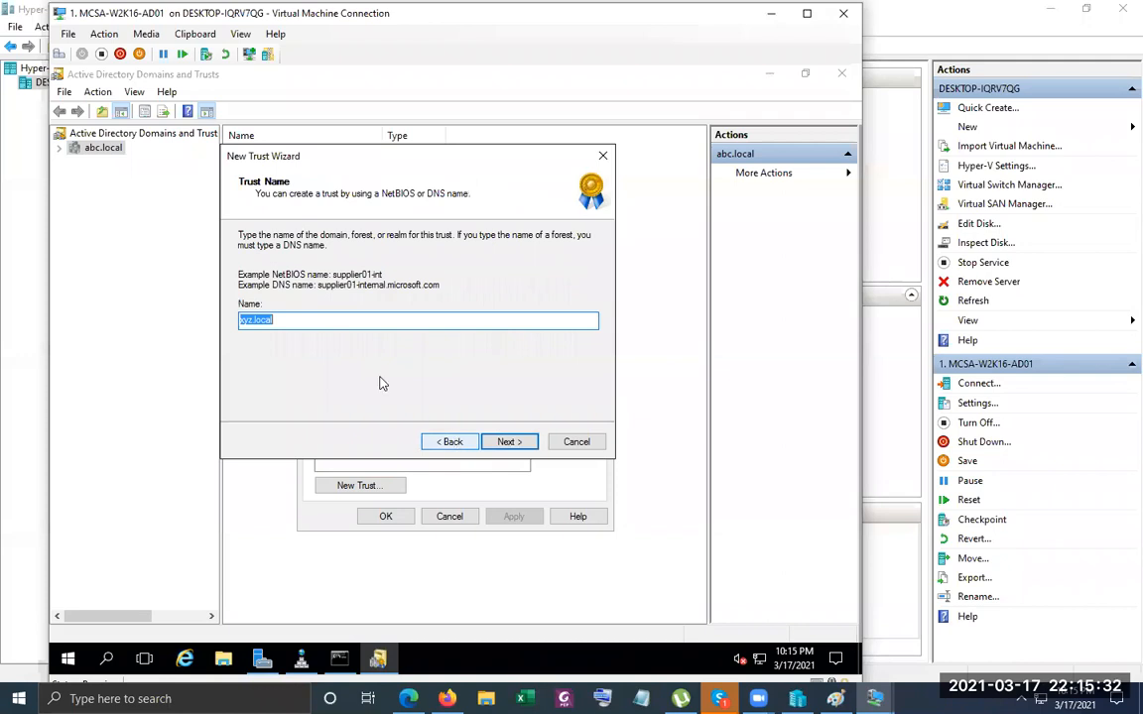
click(237, 322)
drag(237, 322, 302, 323)
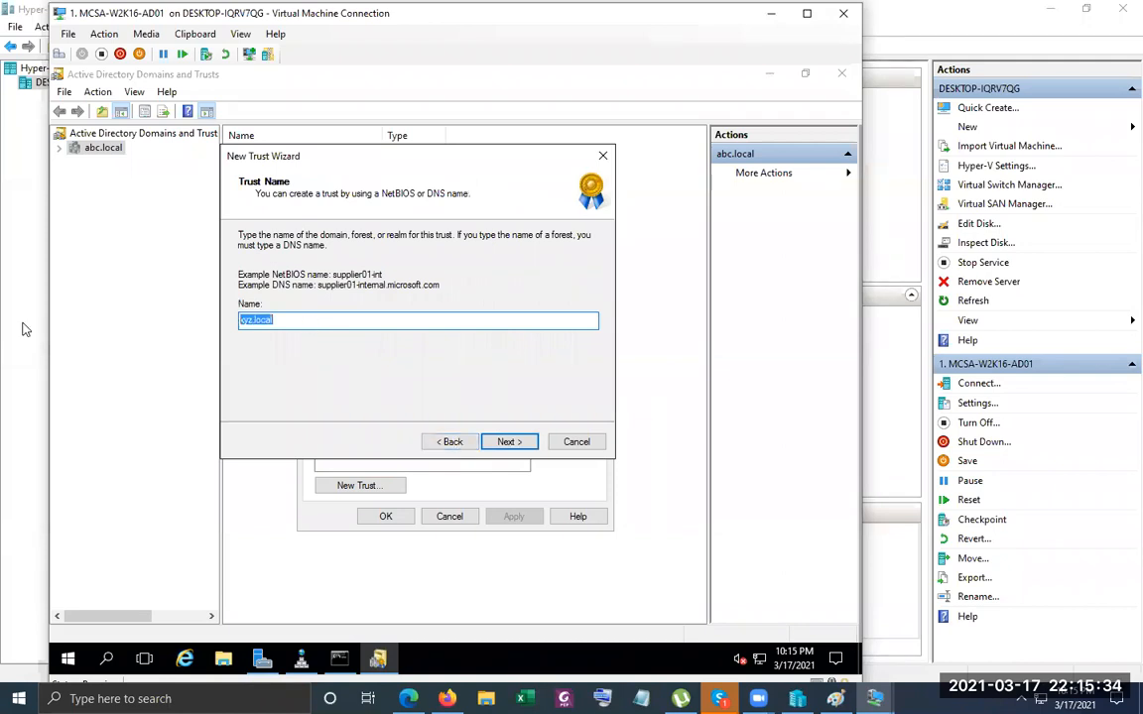
click(504, 440)
click(504, 442)
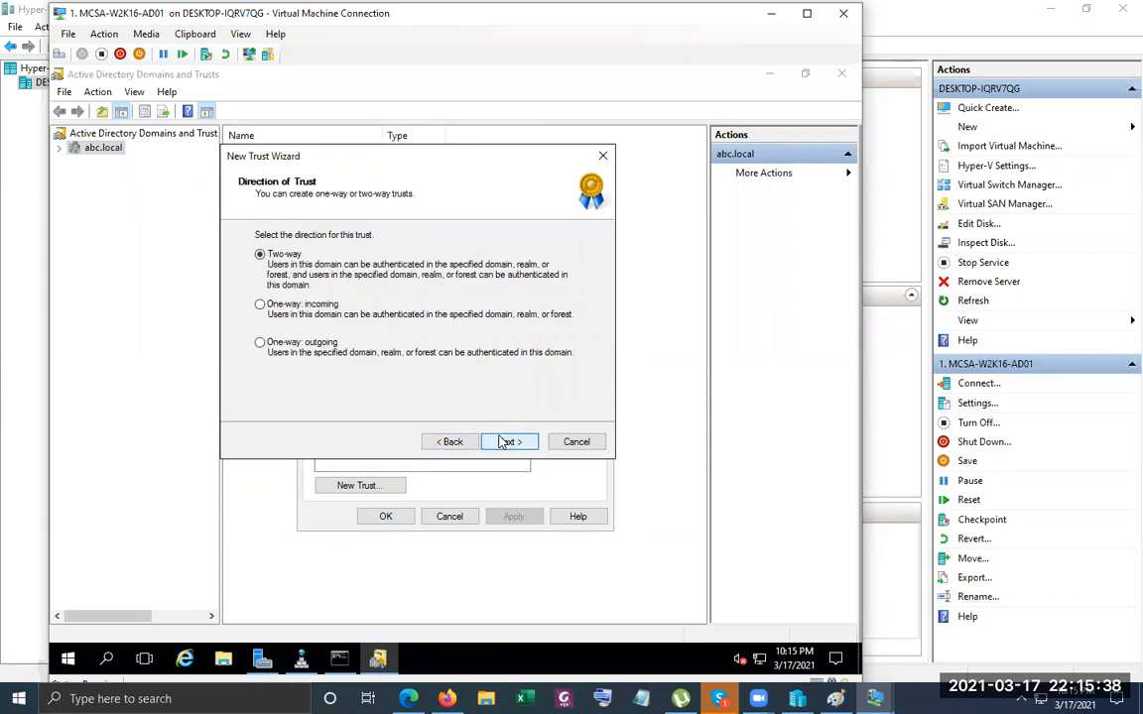
click(504, 441)
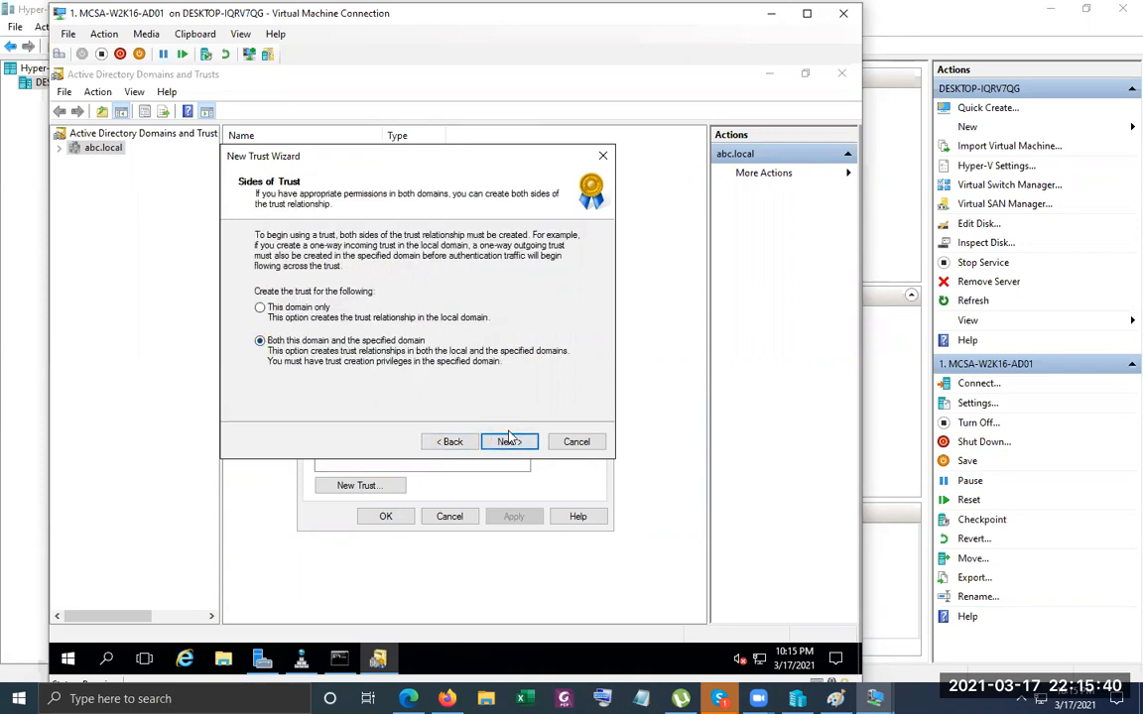
click(504, 441)
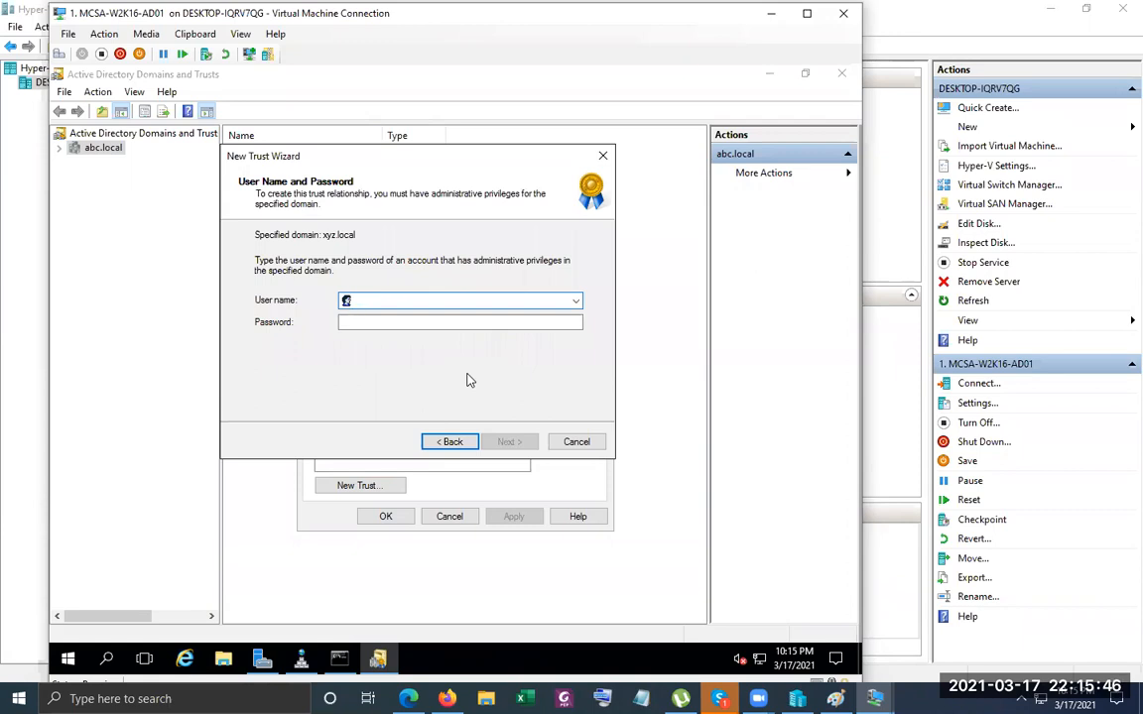
Supply the xyz.local administrator user name and password and submit them.
text(administrator)
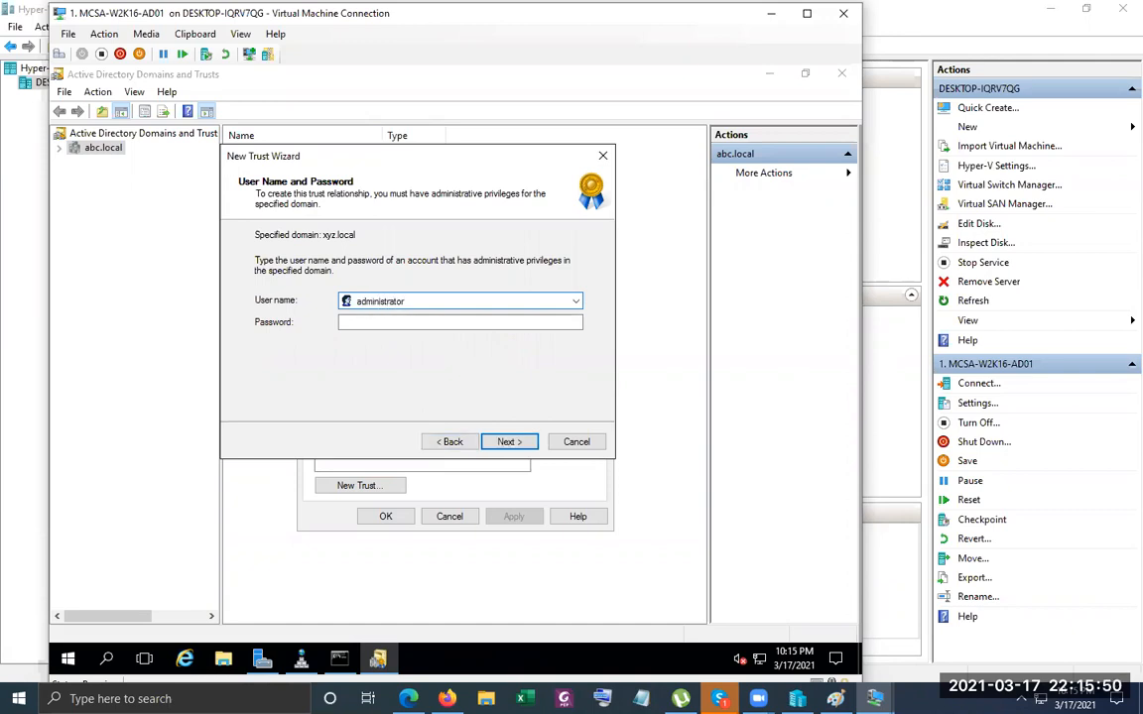
text(@xyz.local)
key(Tab)
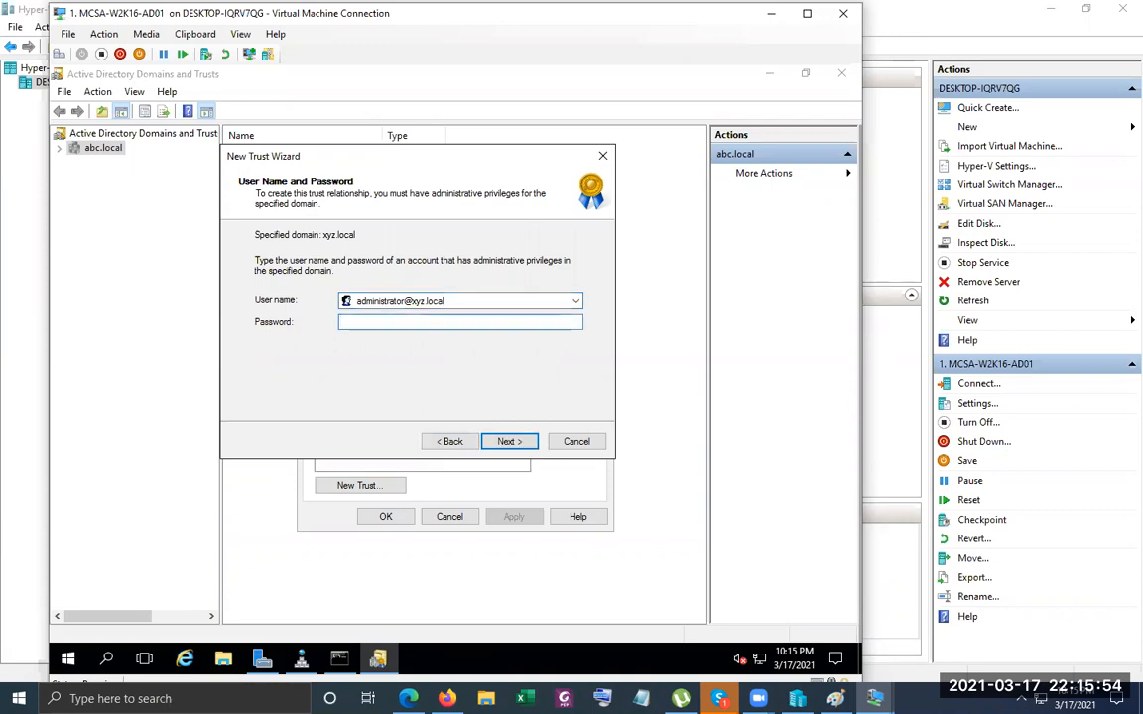
text(••••••••)
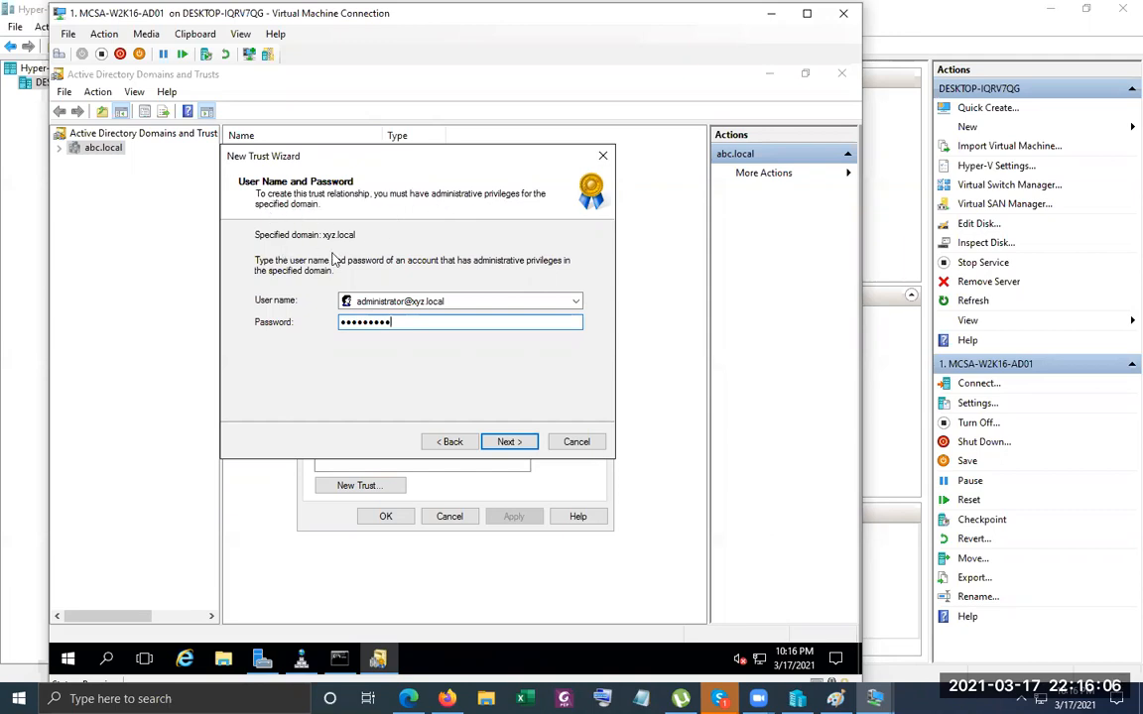
click(509, 444)
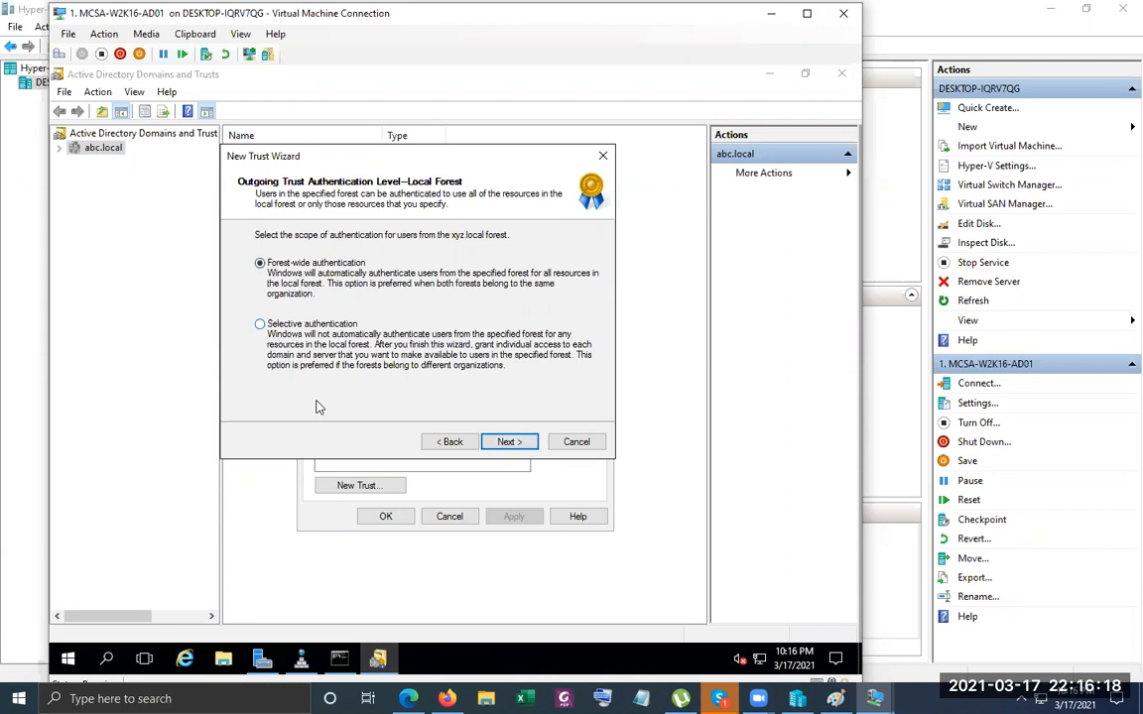
Accept Forest-wide authentication for both the local forest and xyz.local.
click(505, 443)
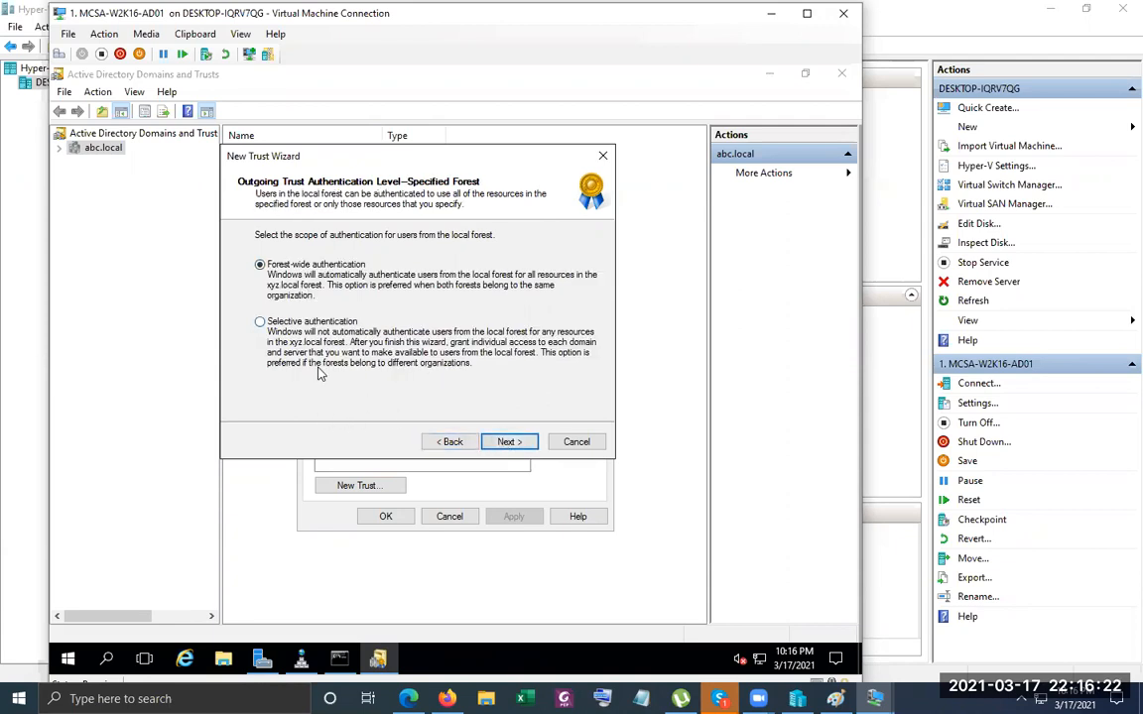
click(448, 442)
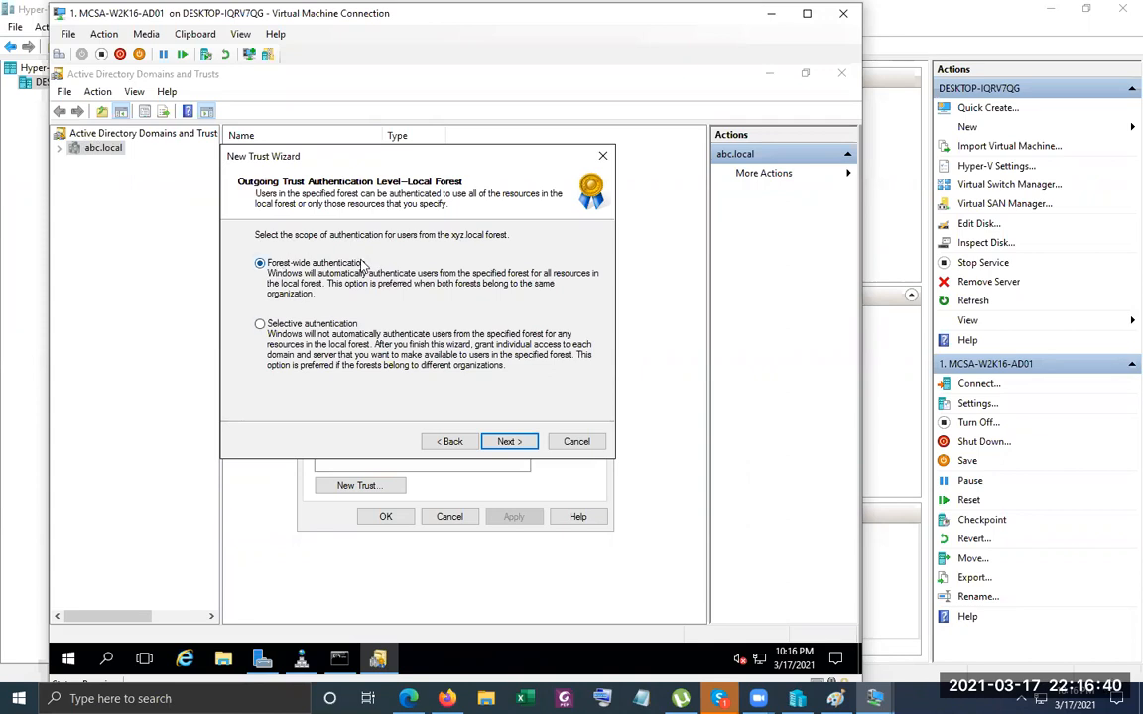
click(527, 443)
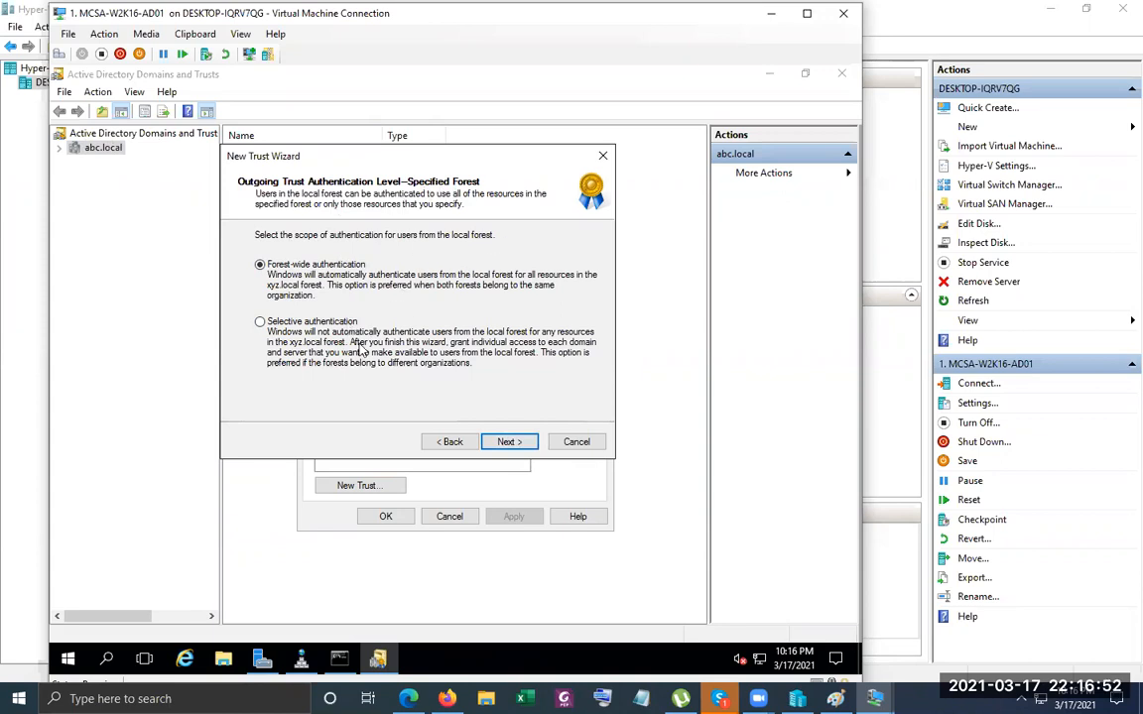
click(509, 443)
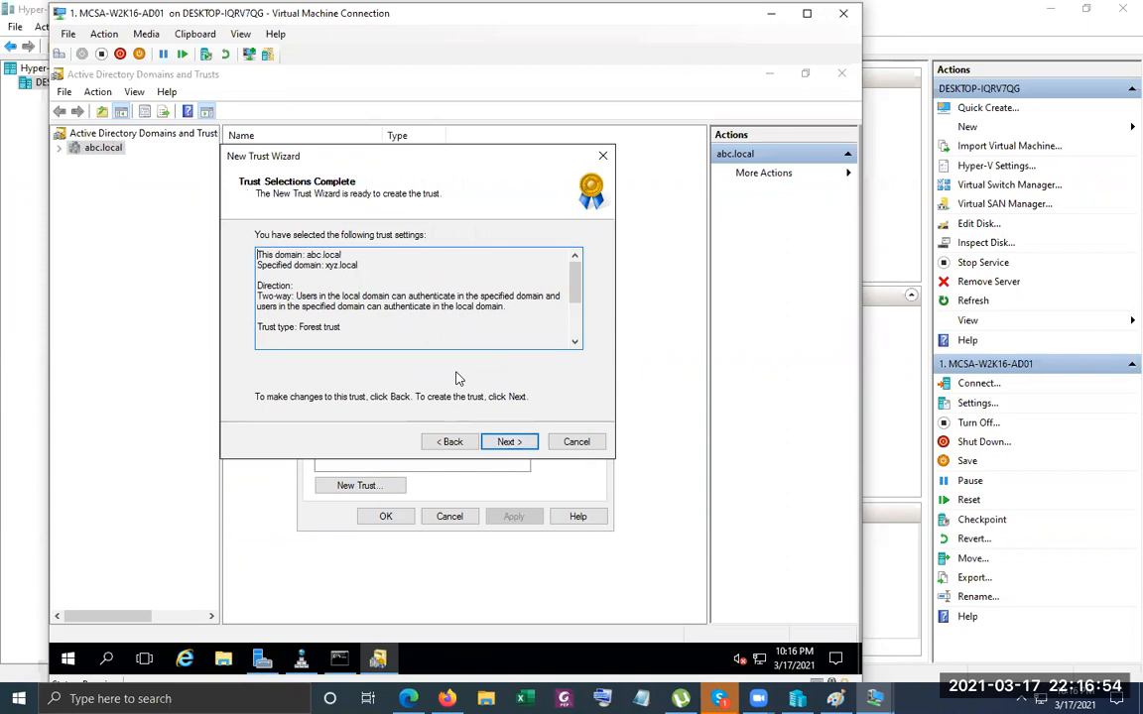
Recheck the authentication page, then review the Direction and Trust type in the summary.
click(446, 442)
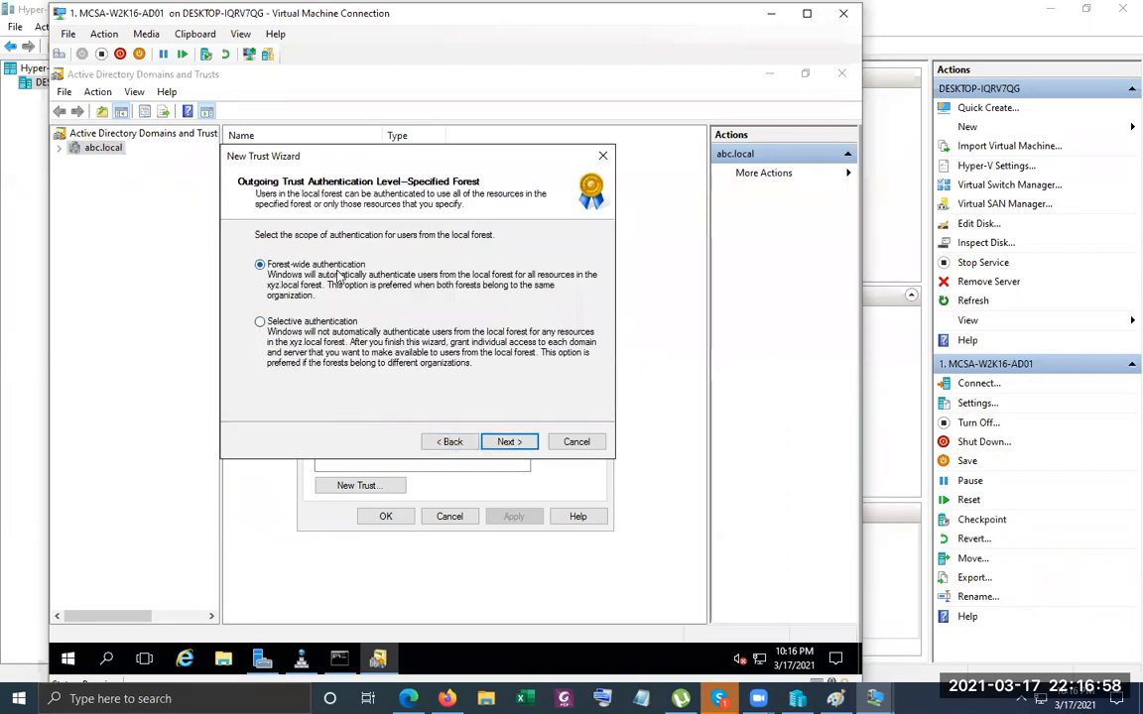
click(508, 442)
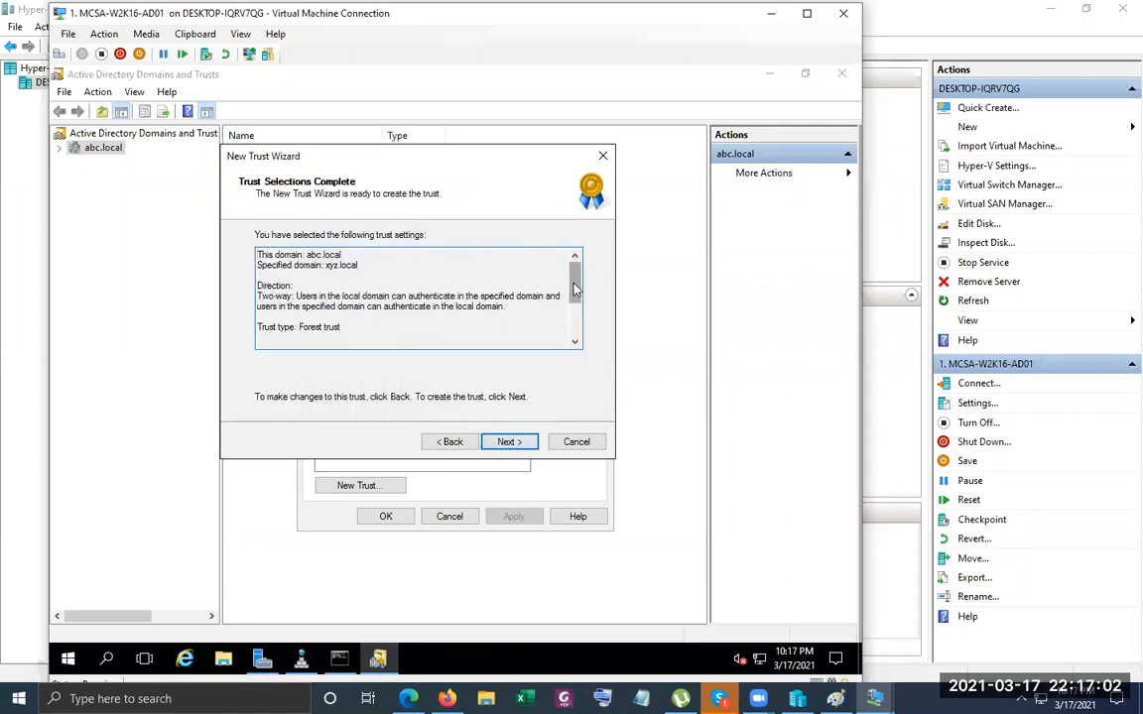
scroll(574, 288, down, 2)
scroll(566, 286, up, 1)
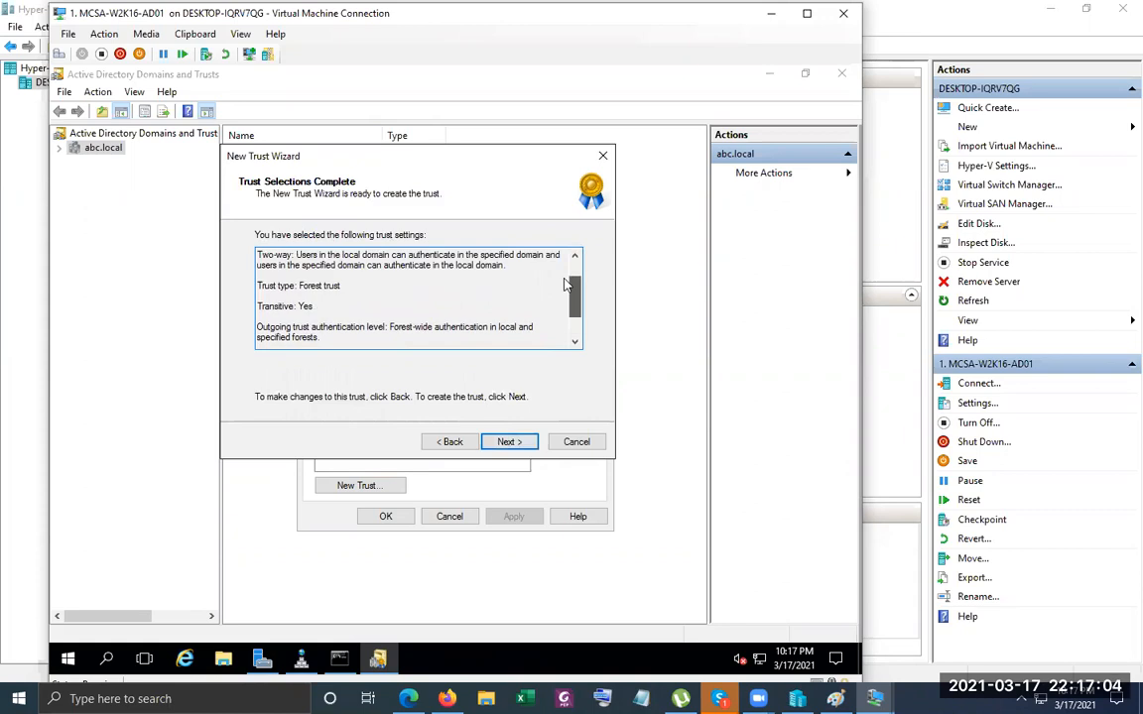
scroll(565, 285, up, 1)
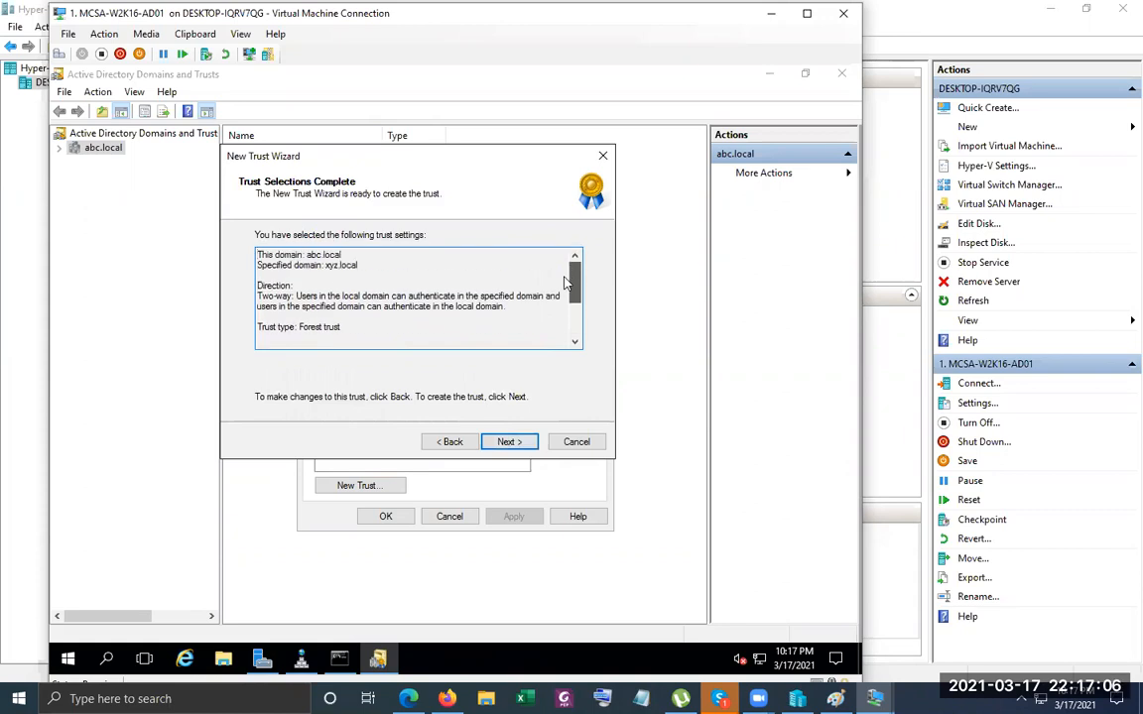
double_click(274, 285)
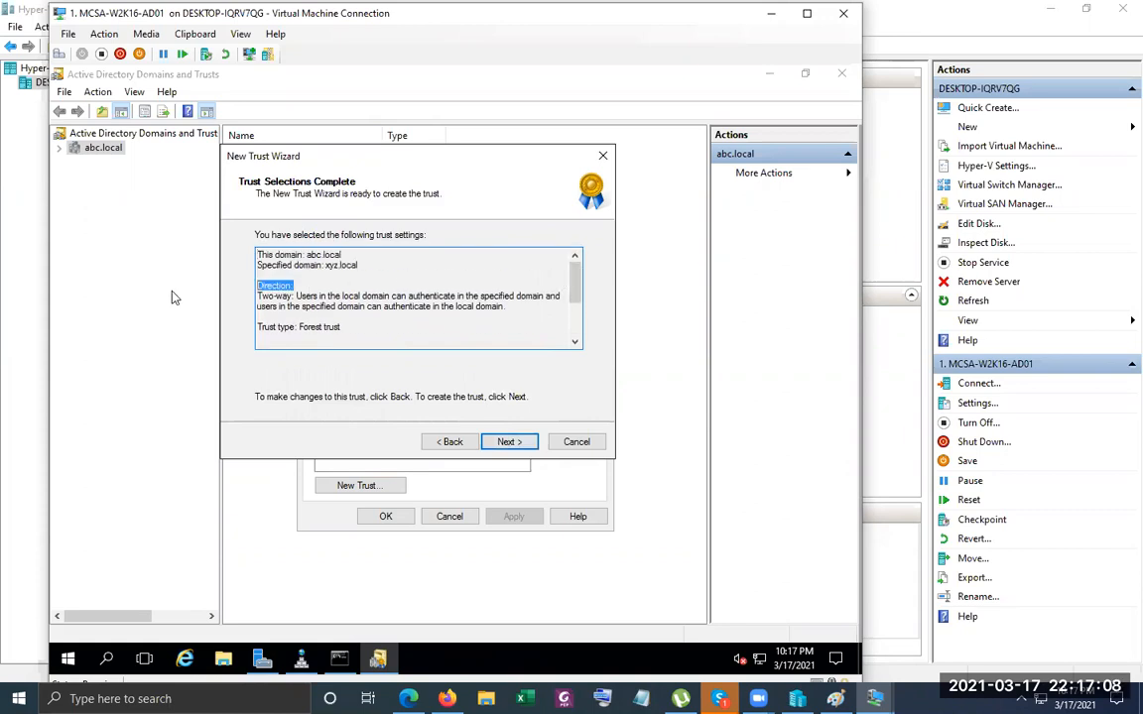
click(347, 334)
drag(348, 328, 179, 332)
click(371, 334)
scroll(372, 319, down, 2)
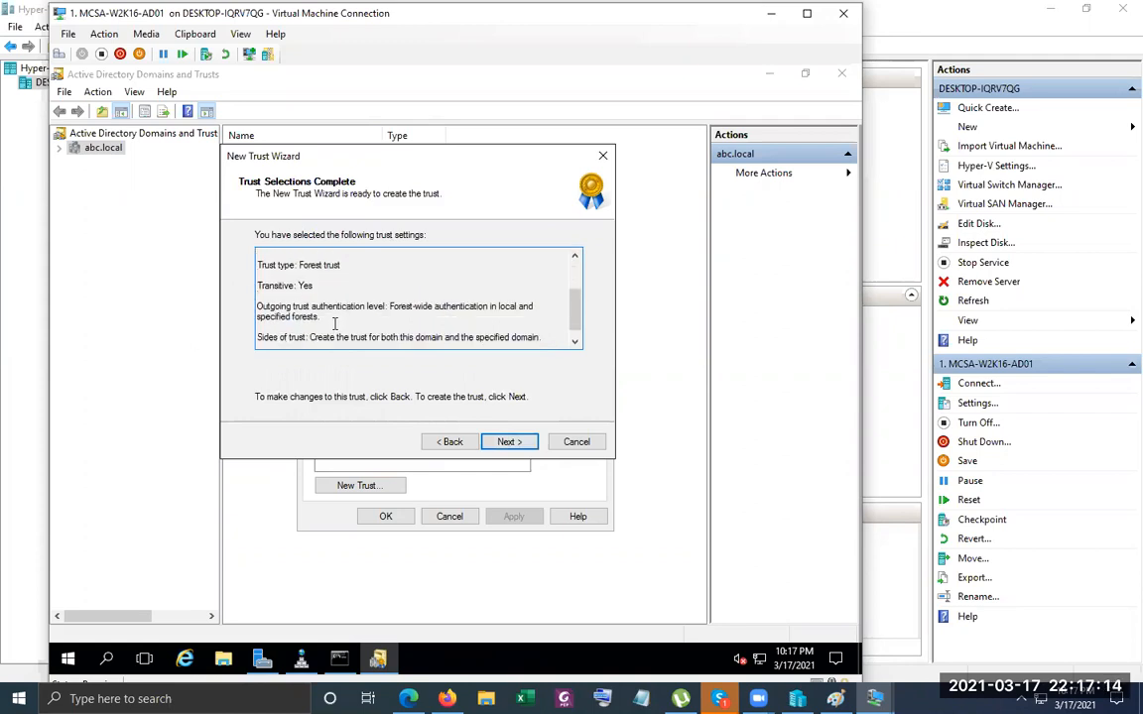
Review the outgoing authentication level and Sides of trust lines, then create the trust.
drag(339, 318, 235, 302)
click(385, 317)
scroll(317, 303, down, 1)
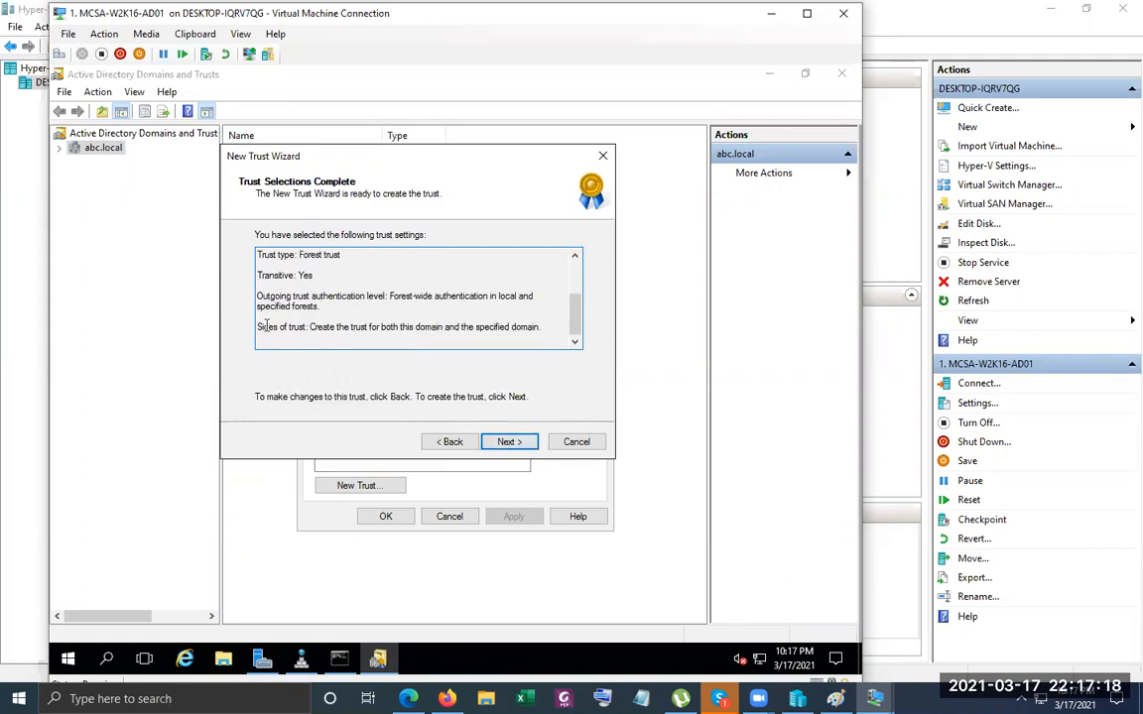
drag(263, 328, 489, 327)
drag(562, 328, 565, 328)
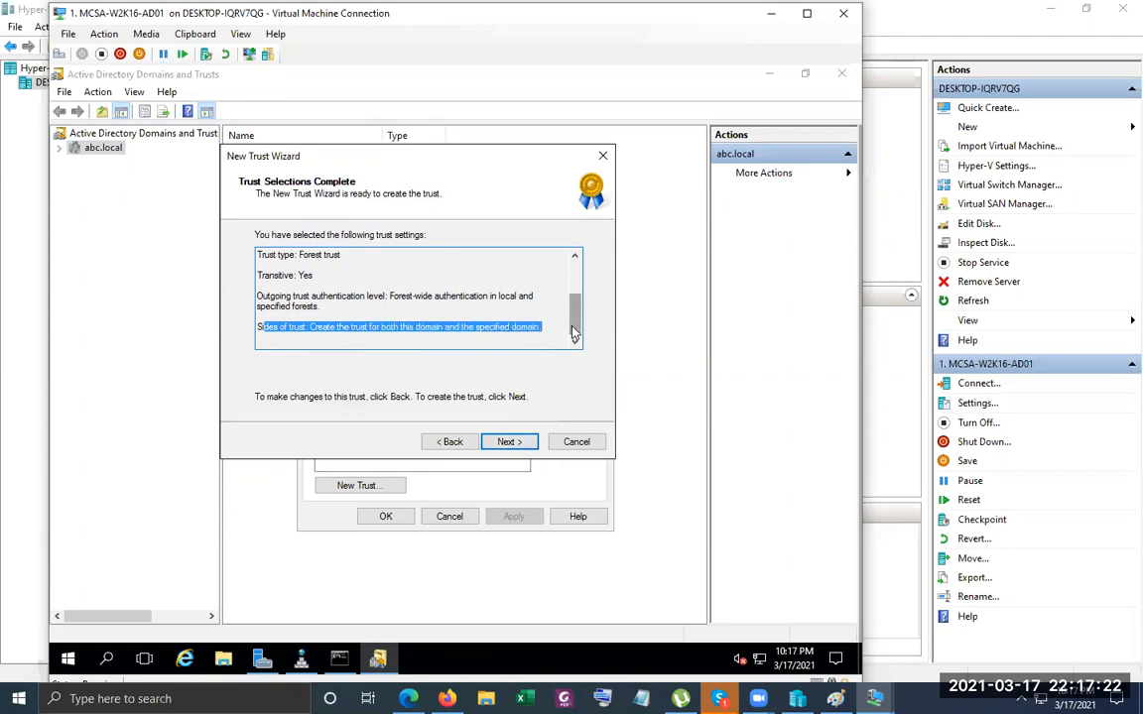
click(511, 441)
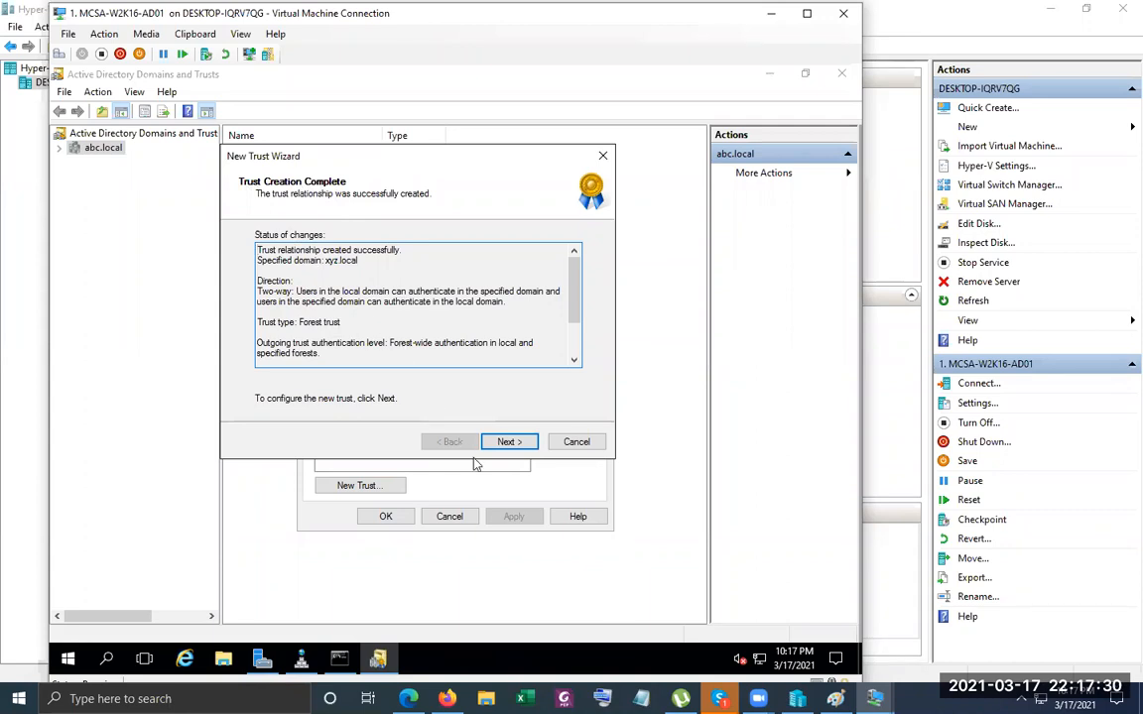
Confirm Yes for both the outgoing and incoming xyz.local trusts and finish the wizard.
click(532, 440)
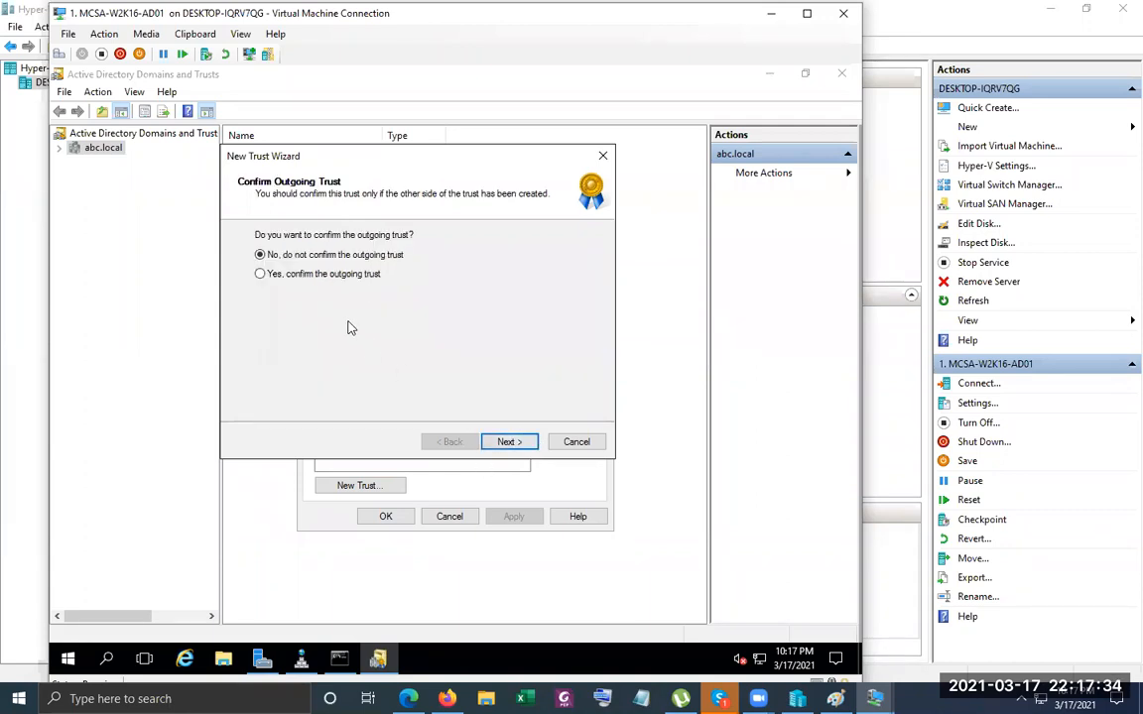
click(262, 274)
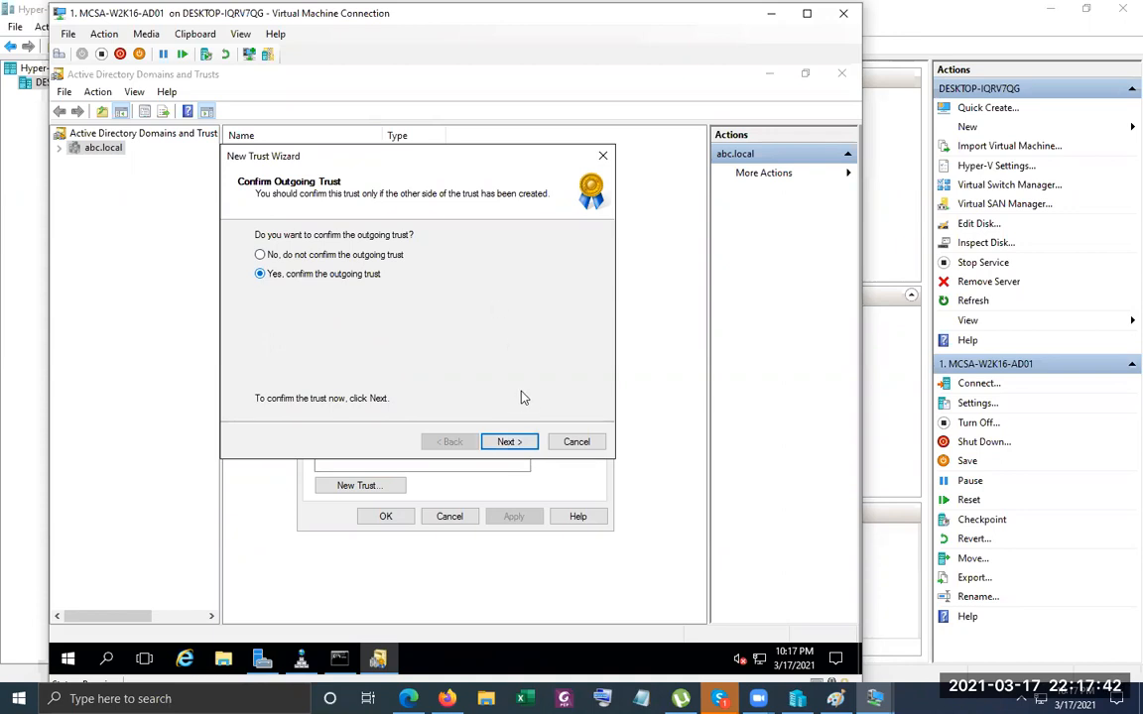
click(529, 446)
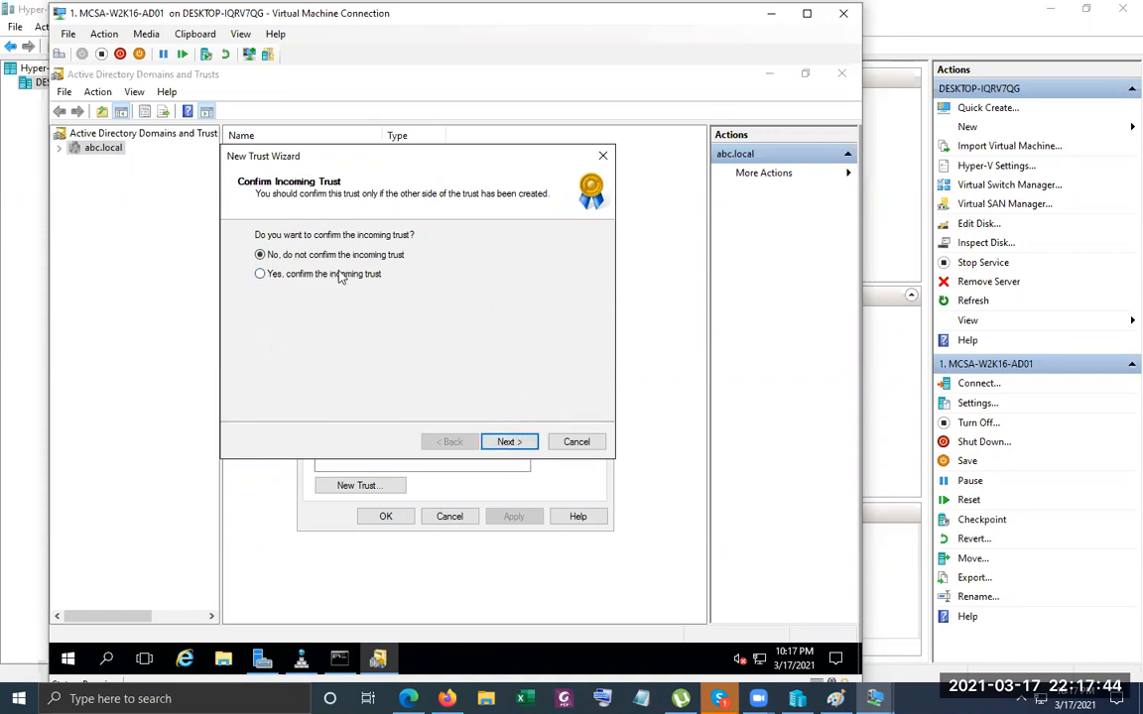
click(340, 278)
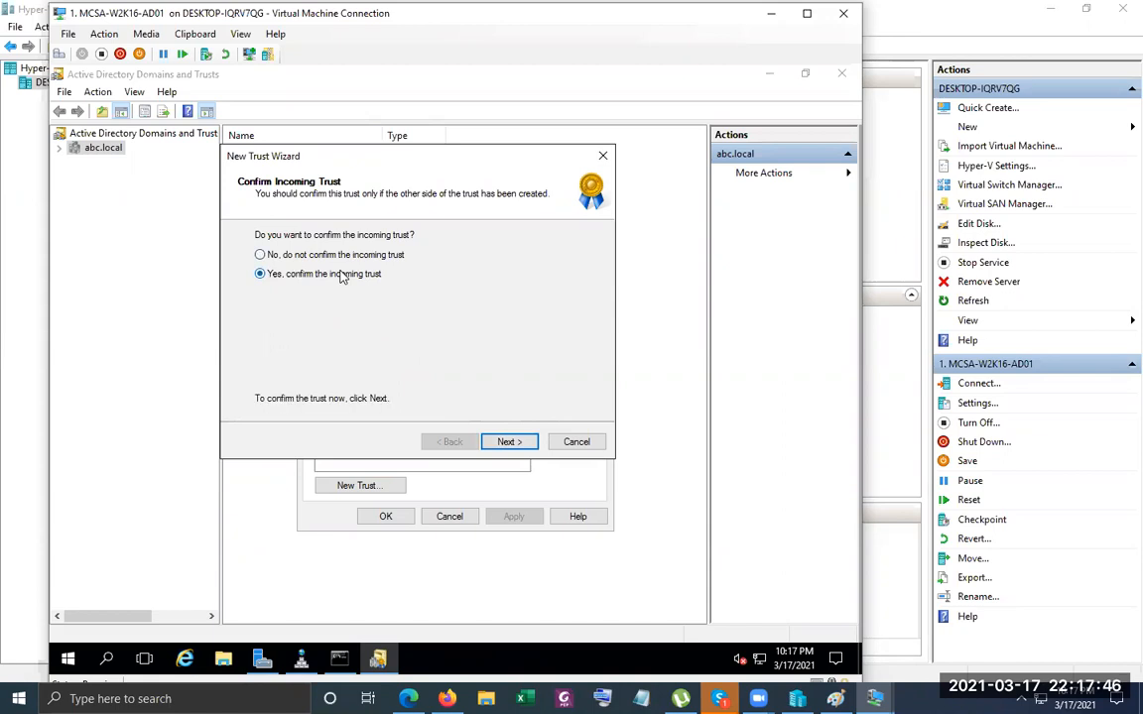
click(513, 446)
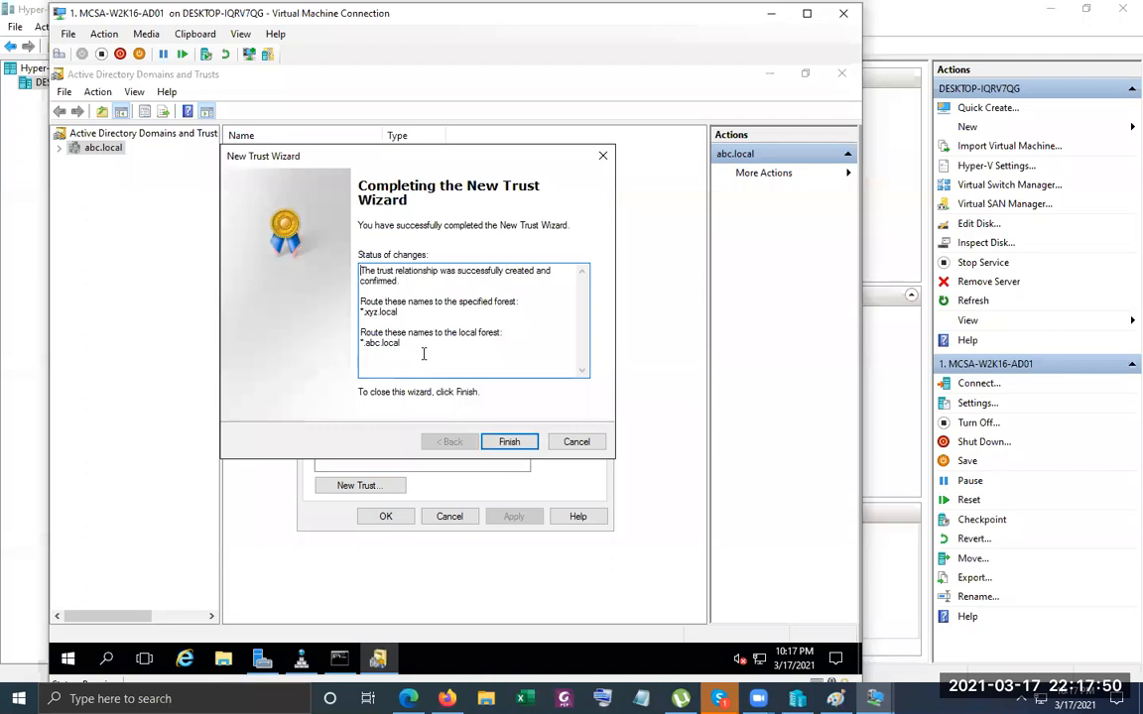
drag(427, 344, 290, 217)
drag(550, 344, 331, 260)
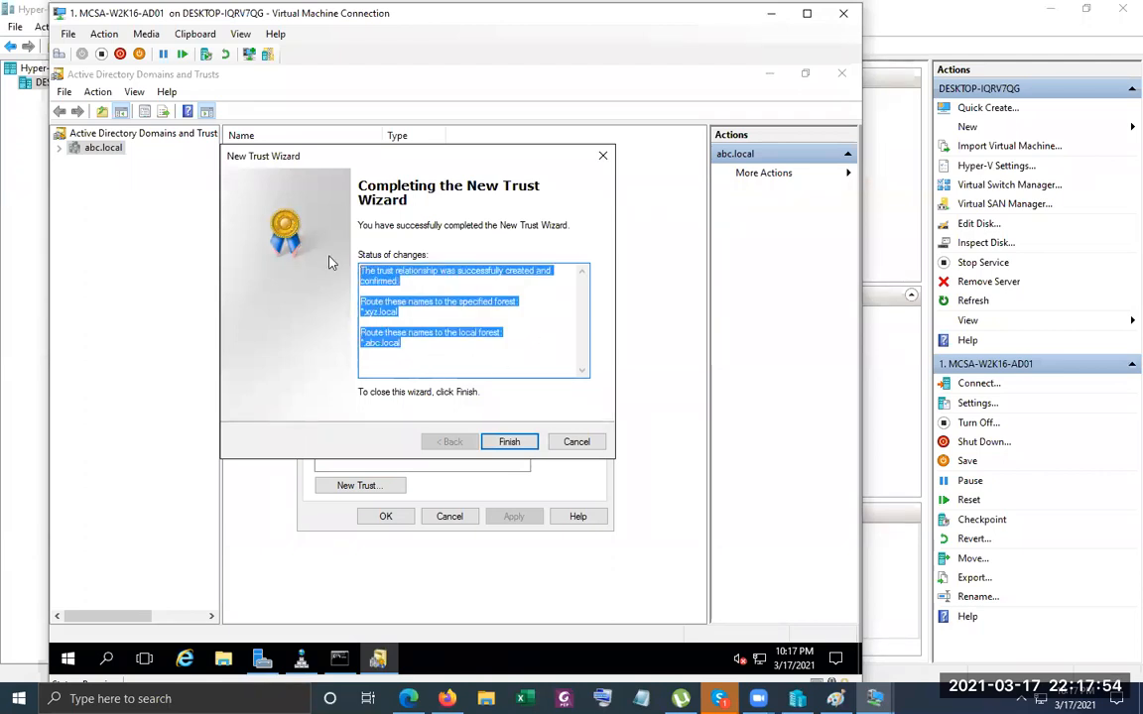
click(543, 325)
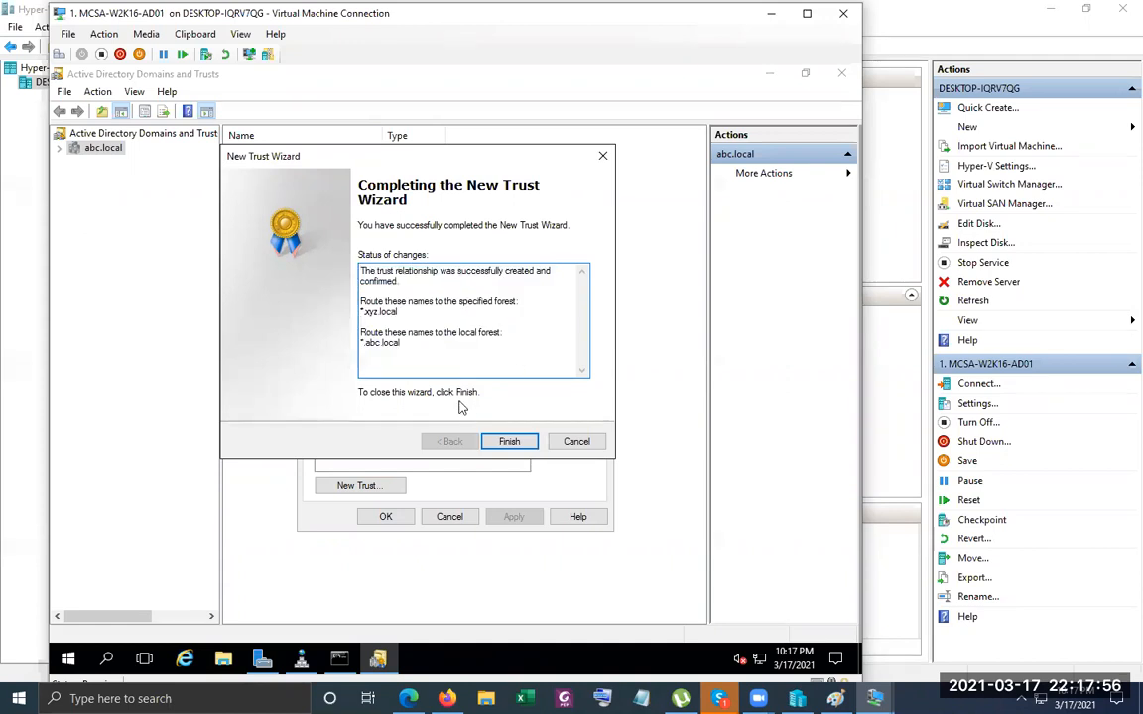
click(511, 442)
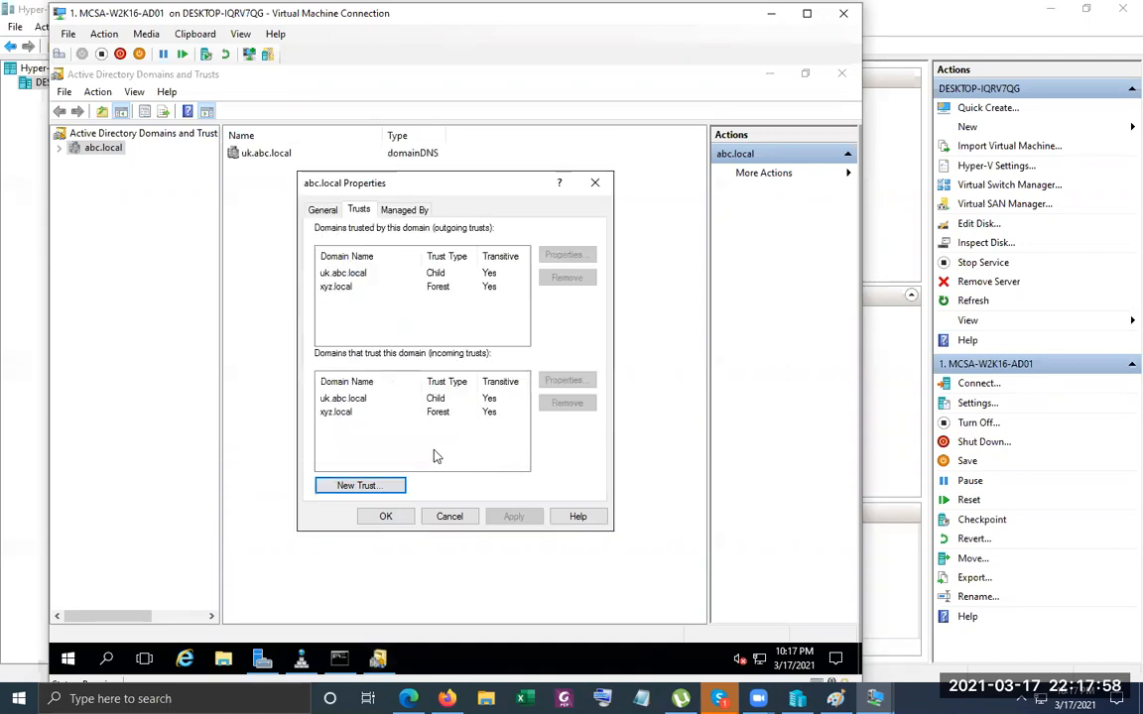
Check the incoming and outgoing xyz.local trust rows, then switch to the MEM-01 VM.
click(369, 417)
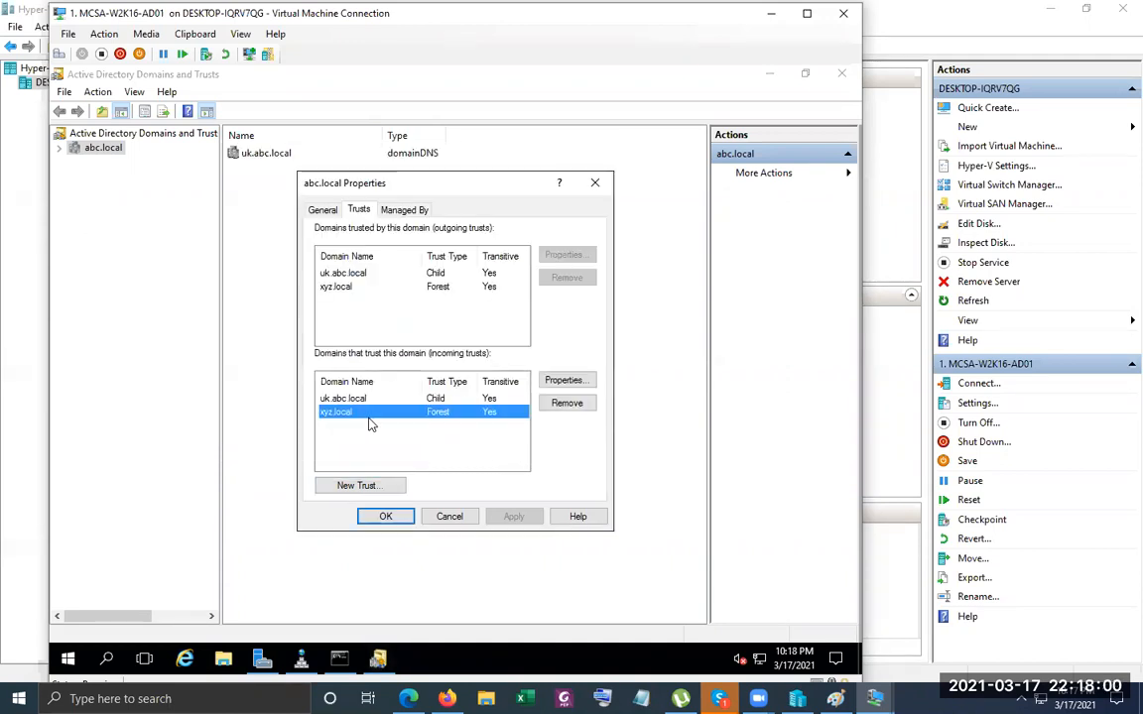
click(385, 432)
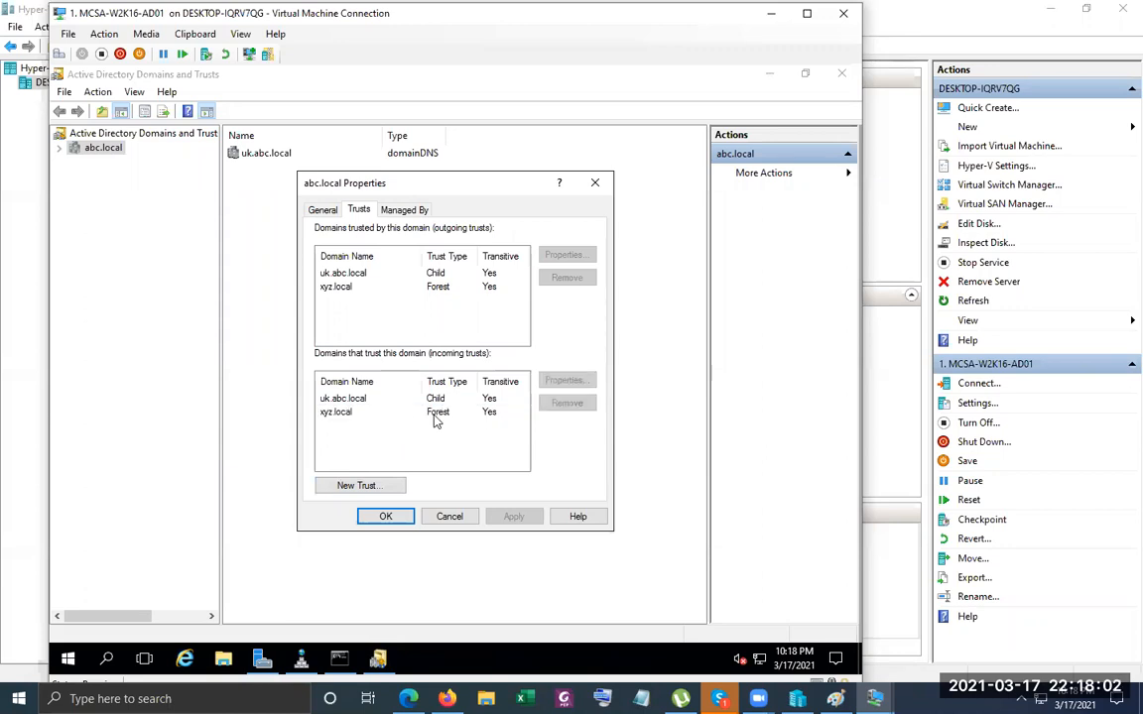
click(434, 415)
click(421, 289)
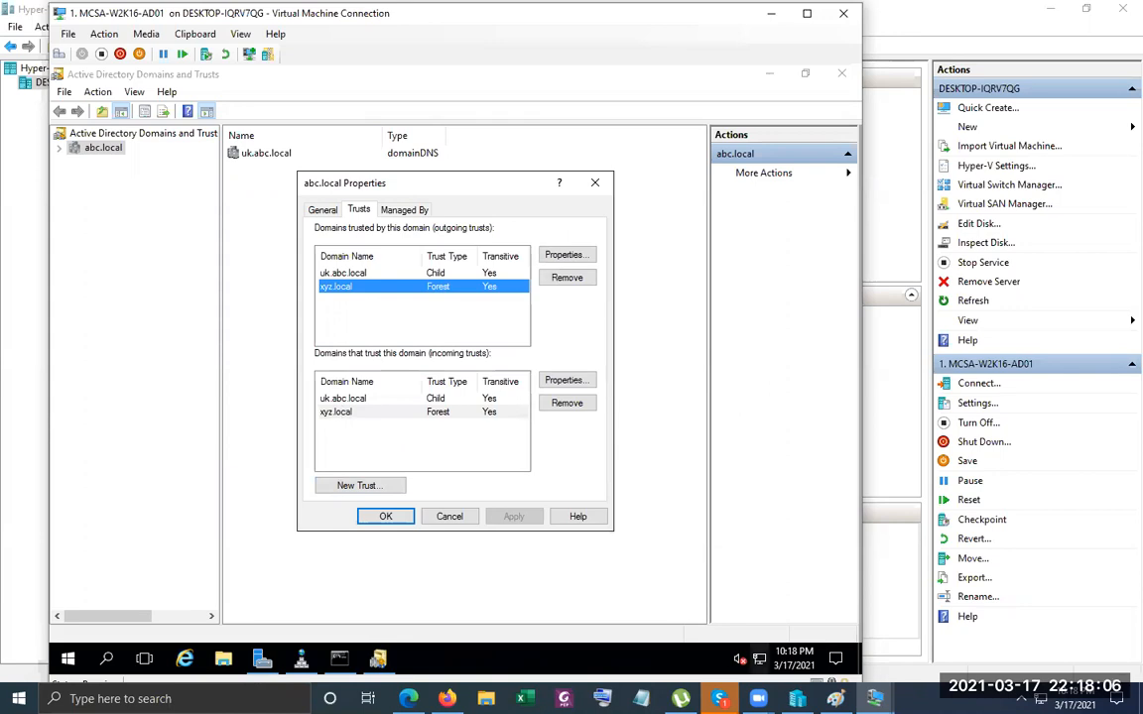
click(874, 699)
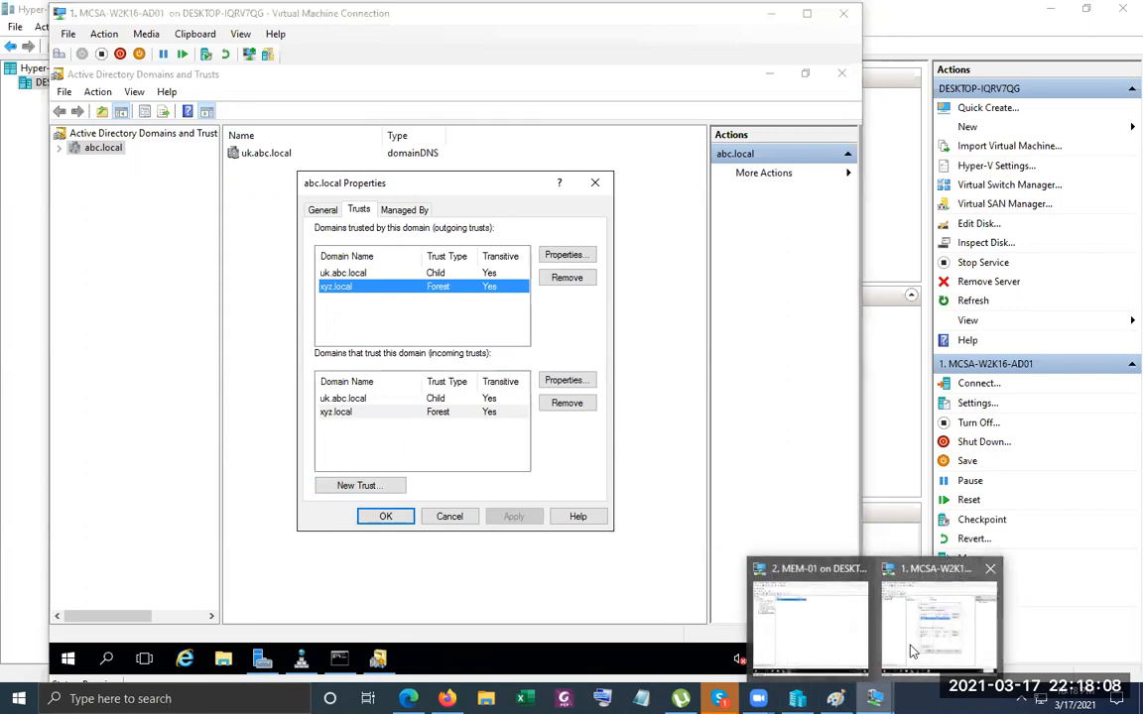
click(844, 615)
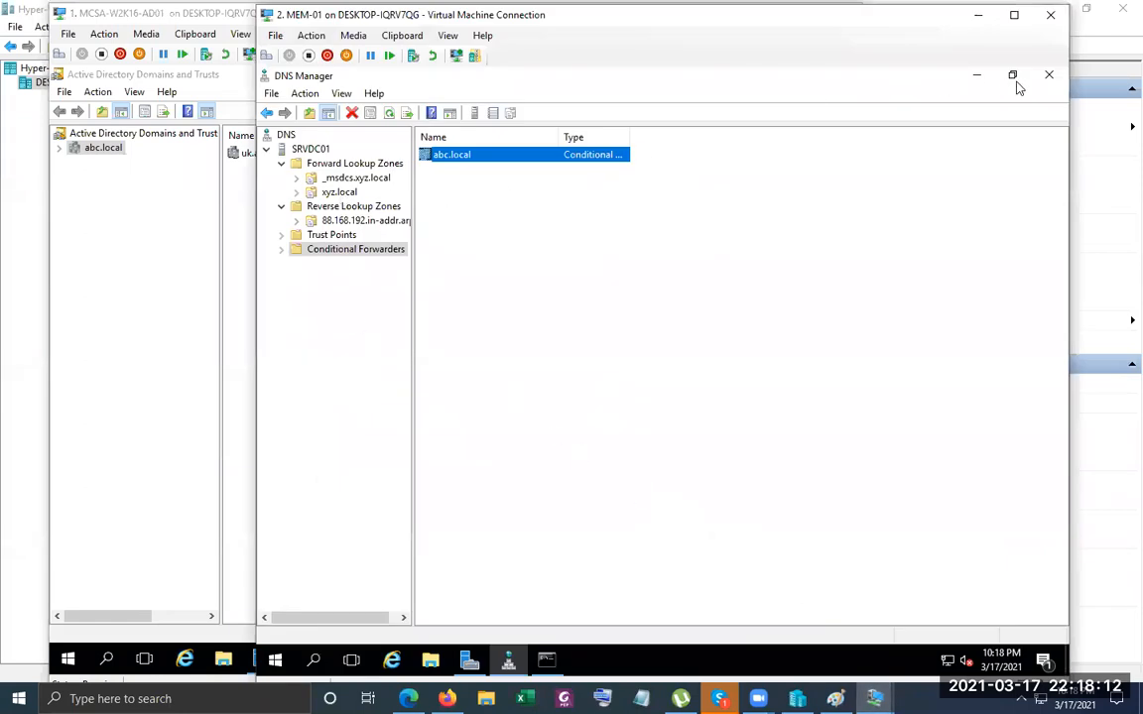
Launch Active Directory Domains and Trusts on MEM-01 and open xyz.local's Properties.
click(974, 75)
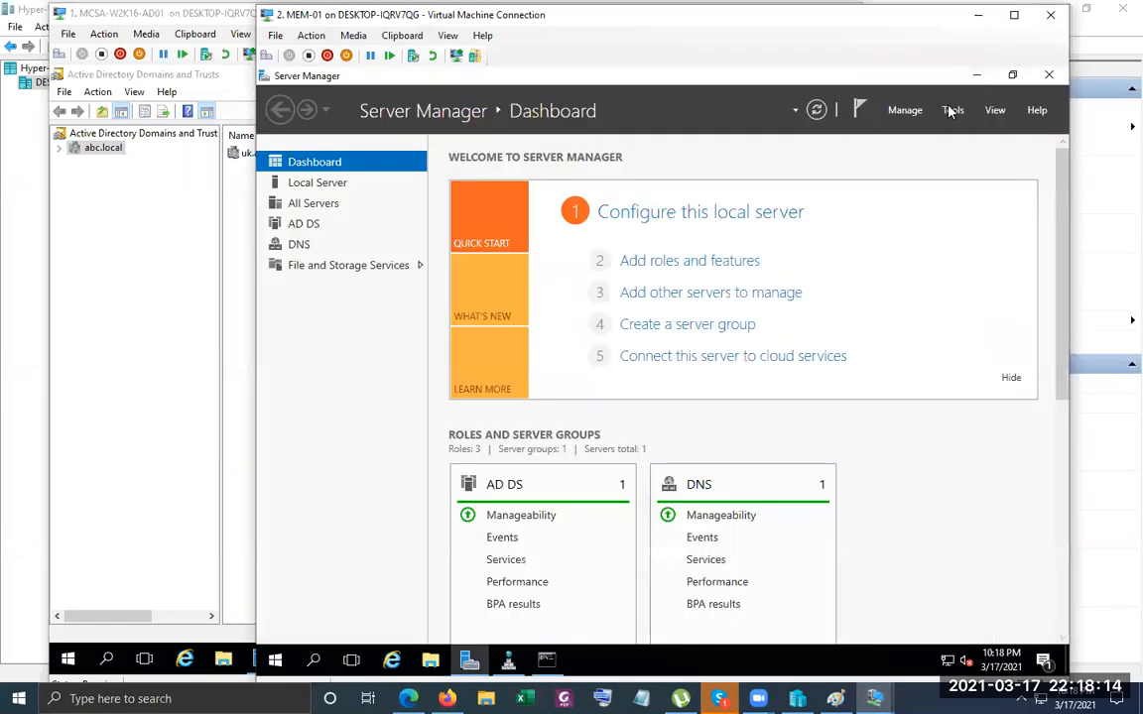
click(950, 110)
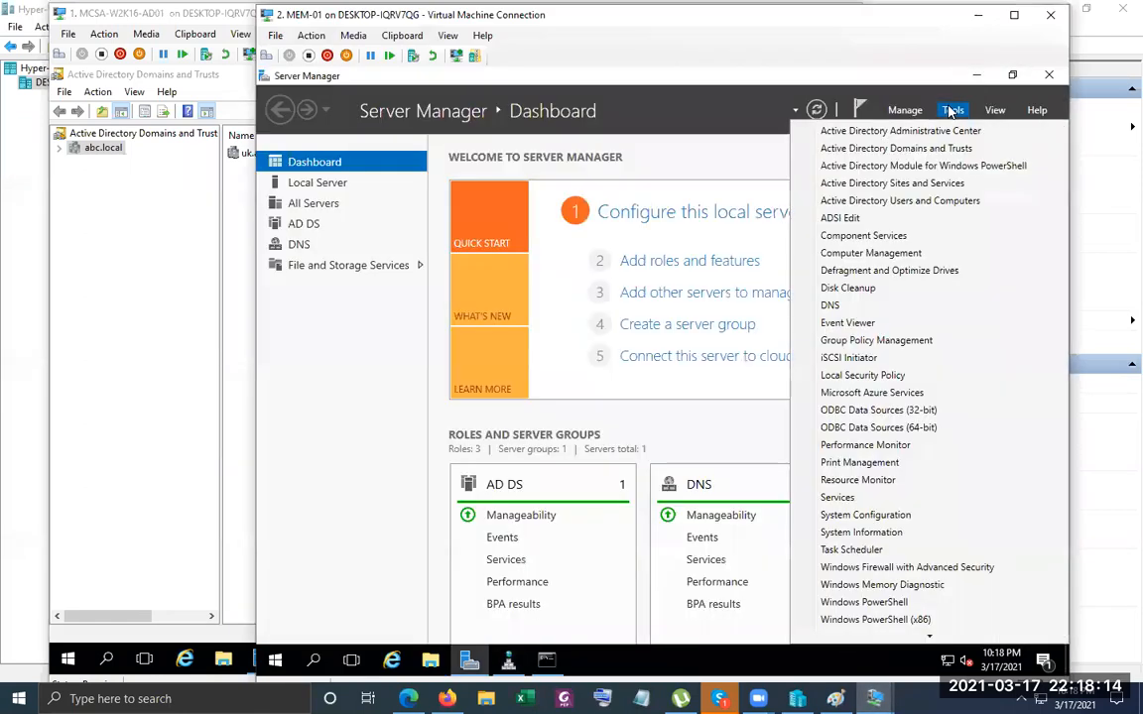
click(936, 159)
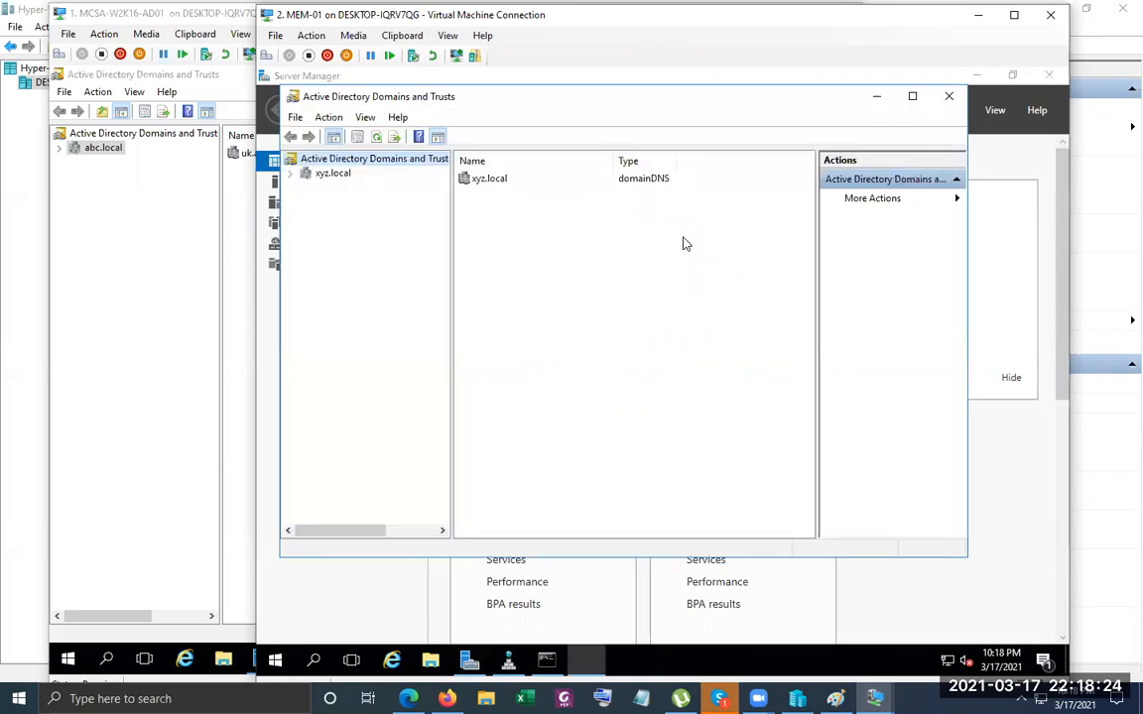
click(334, 173)
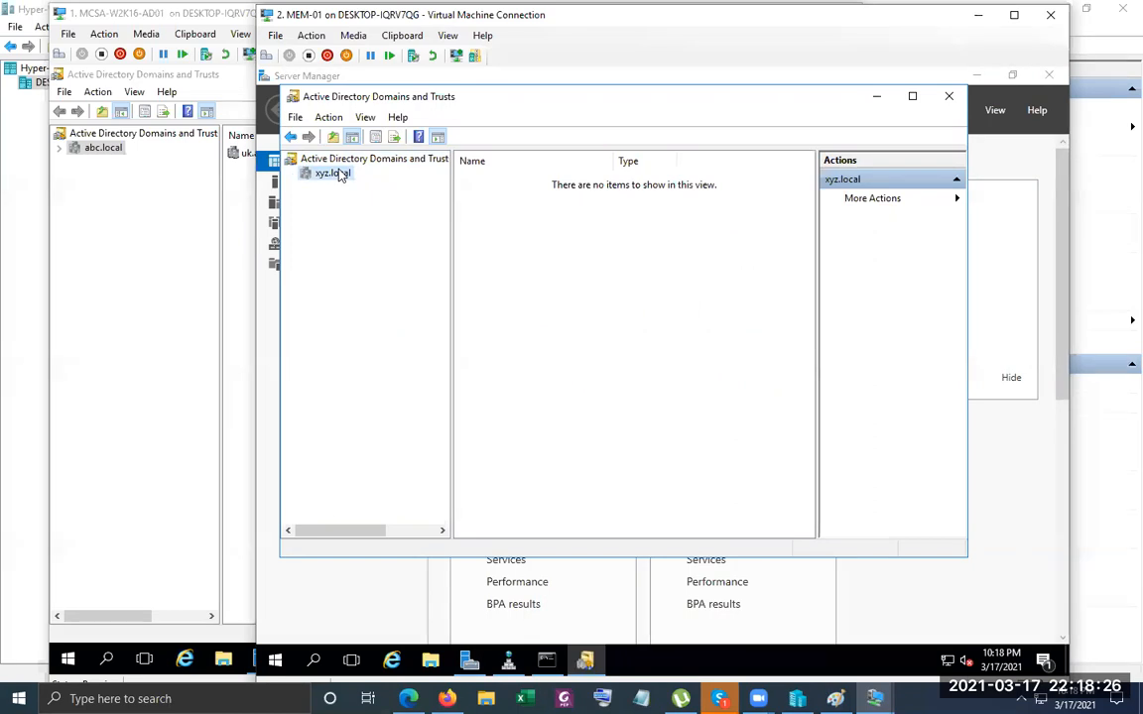
right_click(339, 174)
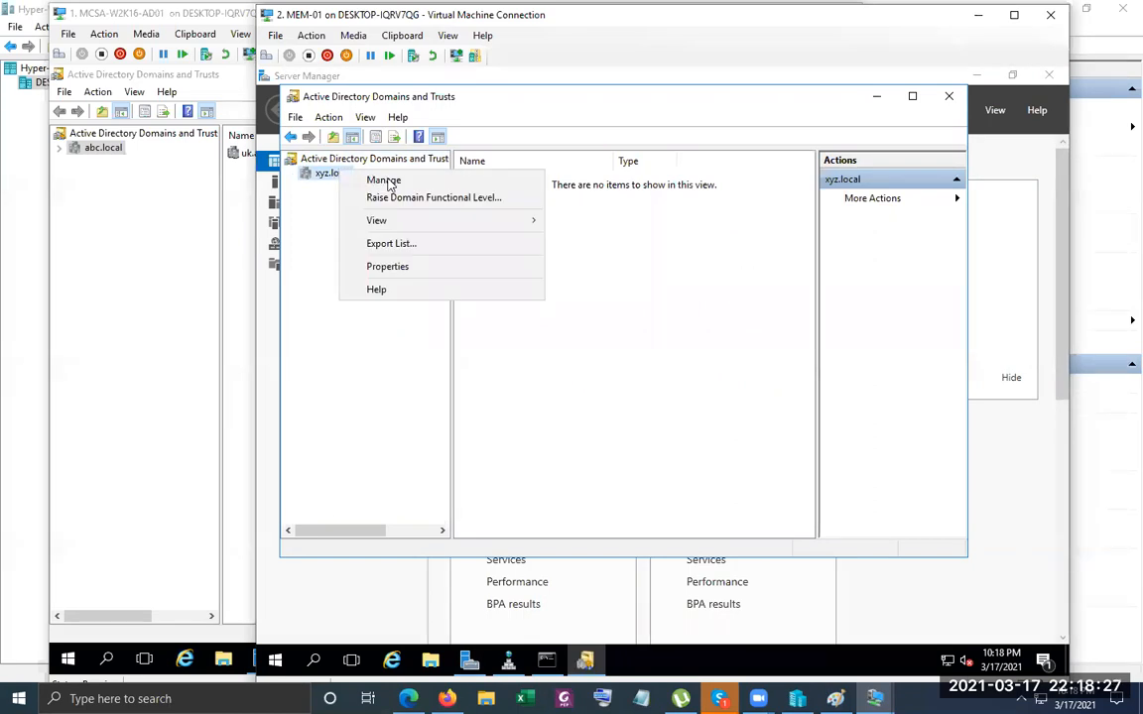
click(406, 265)
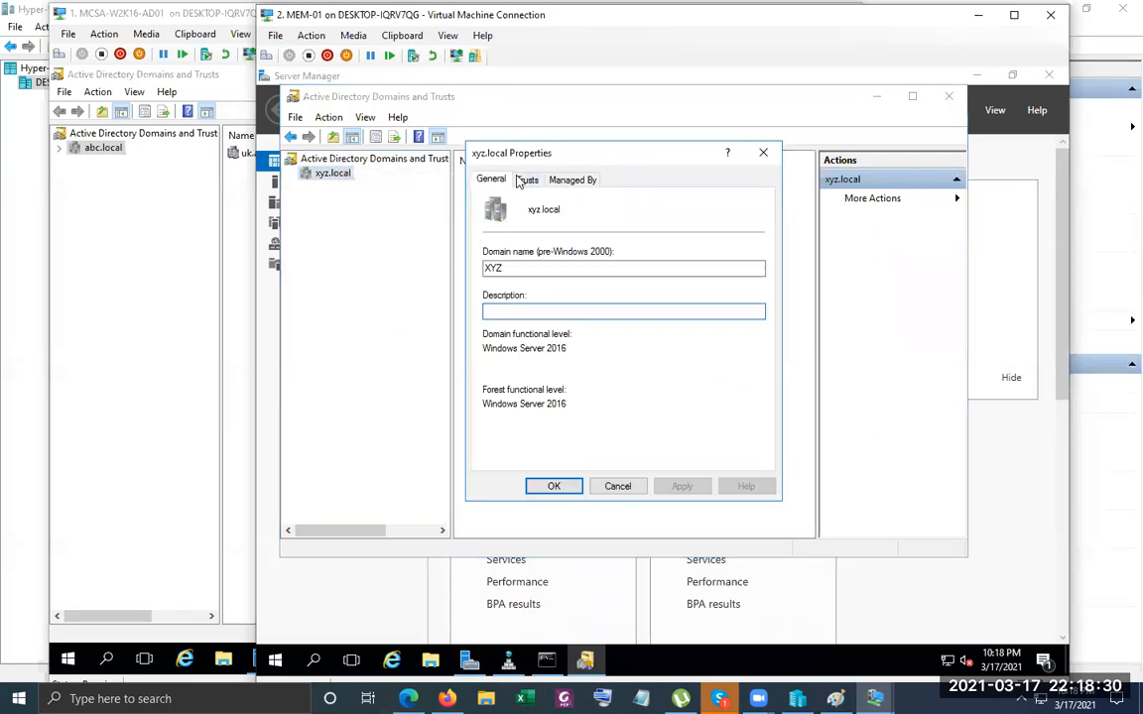
Review xyz.local's outgoing and incoming abc.local forest trusts and close the Properties.
click(526, 180)
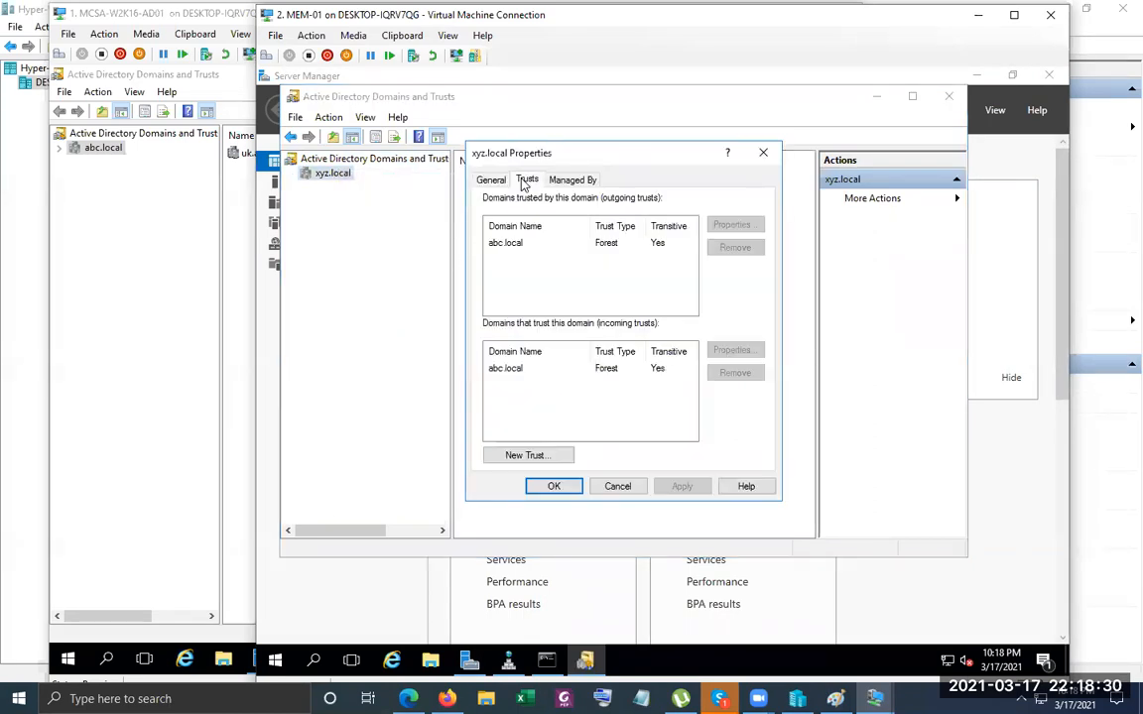
click(516, 245)
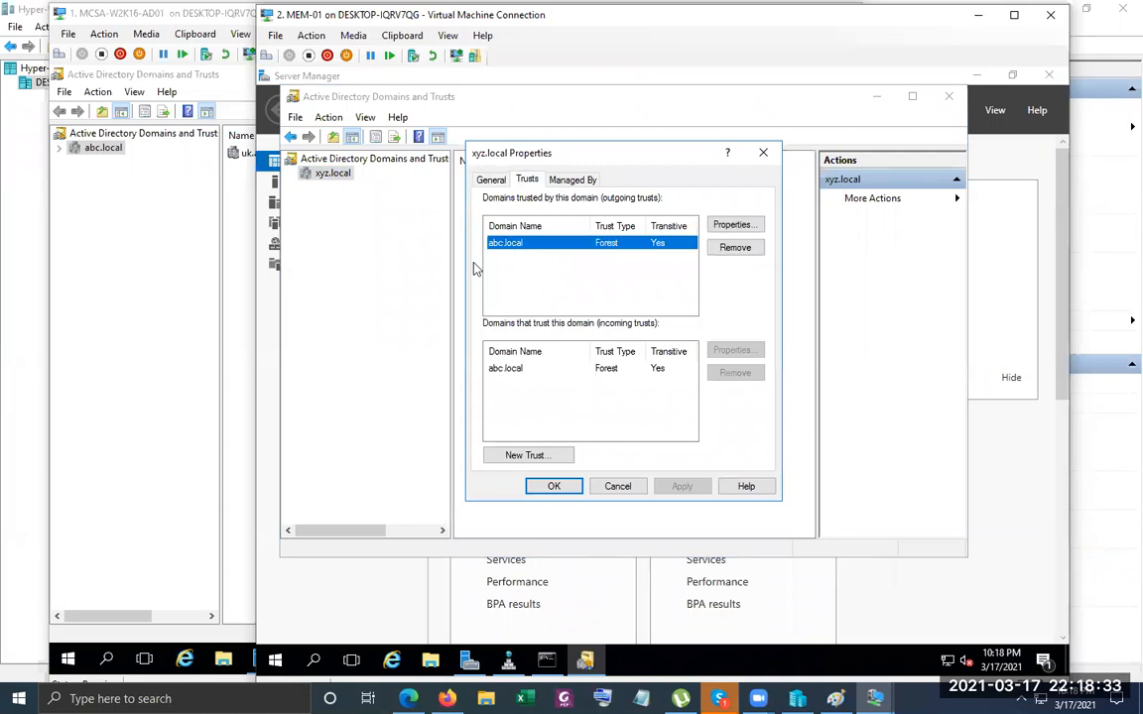
click(517, 369)
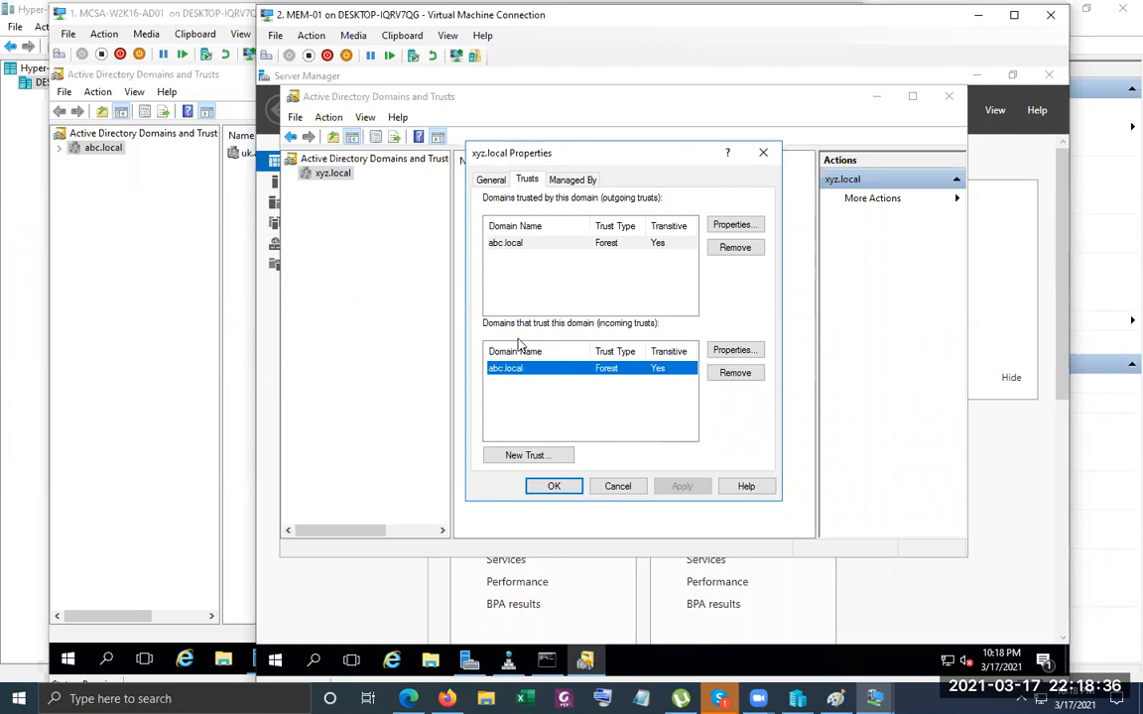
click(529, 290)
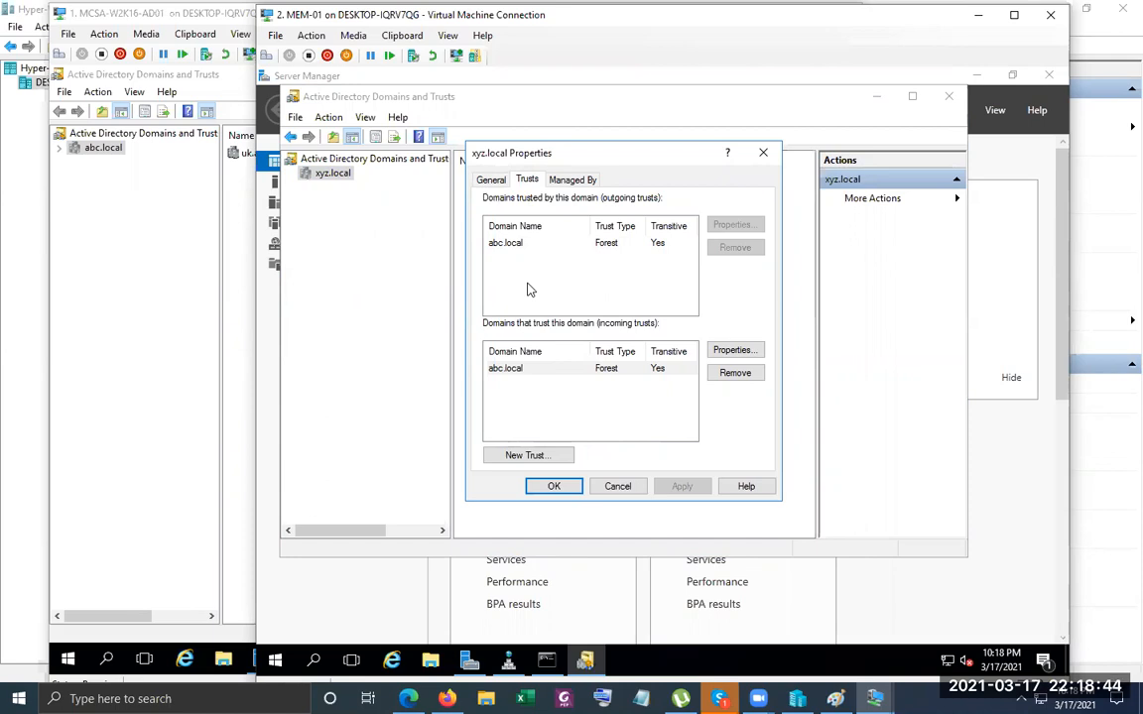
click(564, 486)
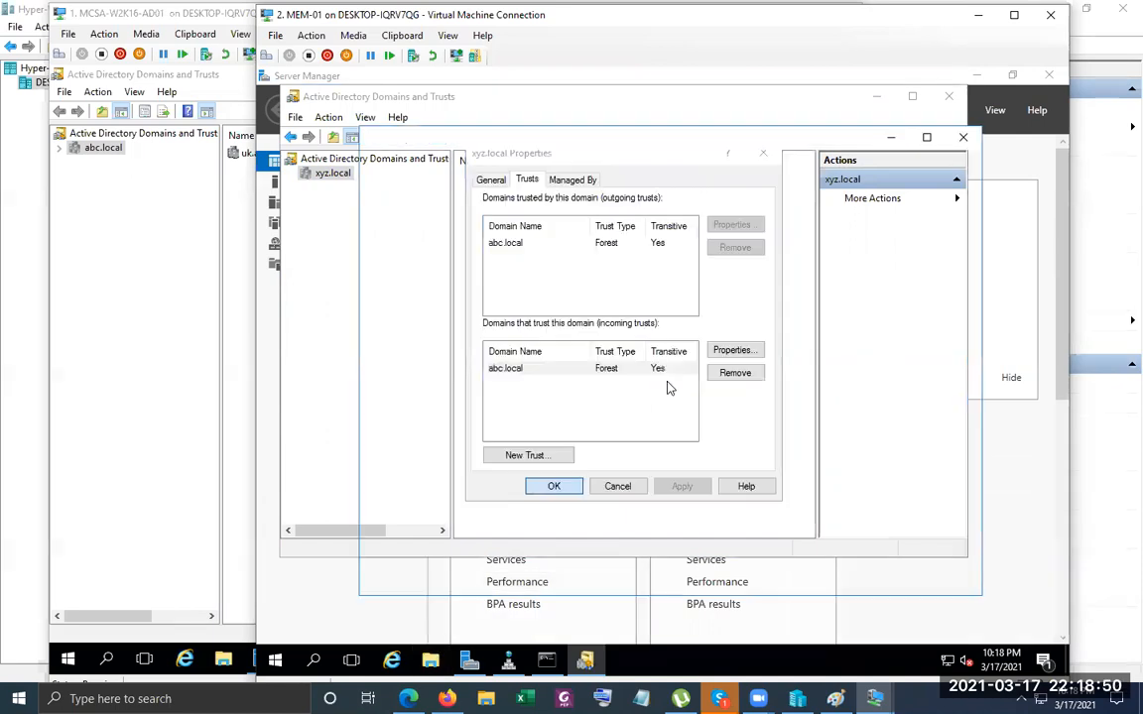
key(super+e)
Create 'New folder' at the root of Local Disk (C:) and open its Properties.
click(403, 322)
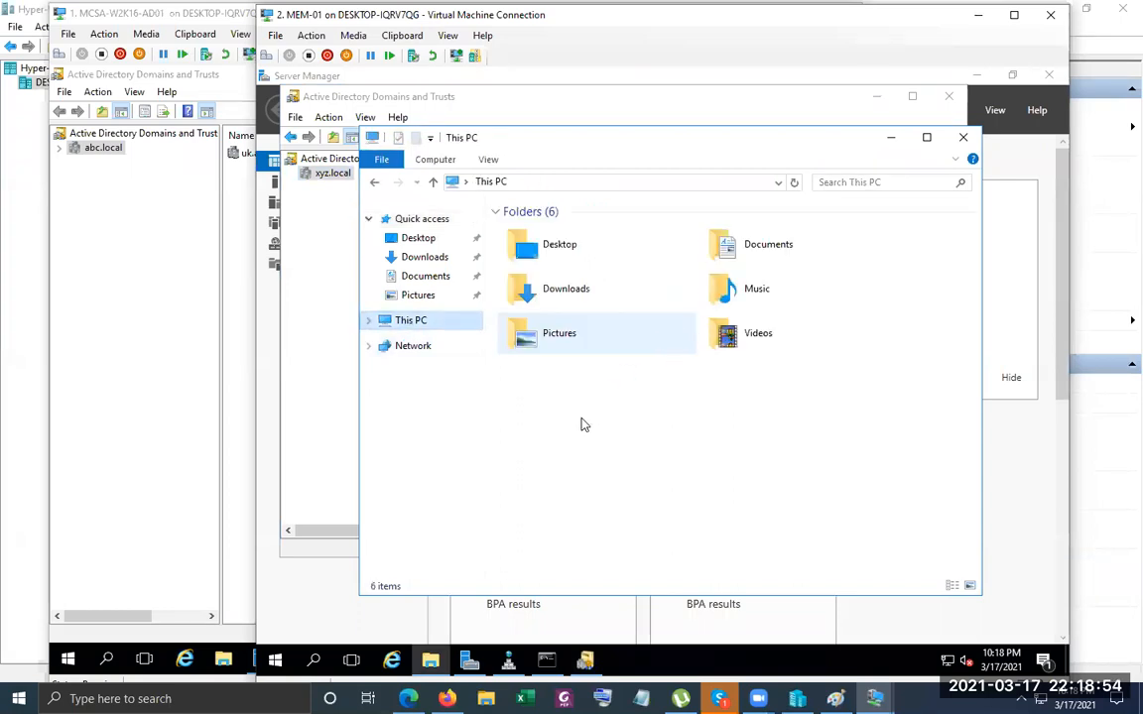
double_click(797, 403)
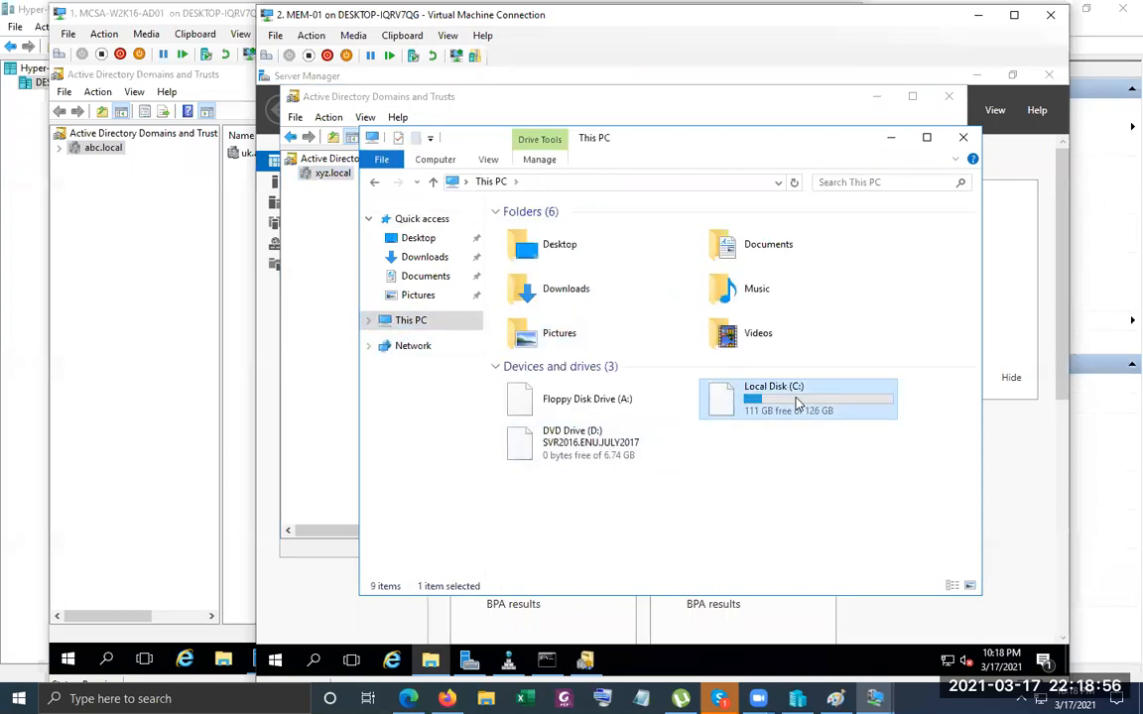
right_click(636, 399)
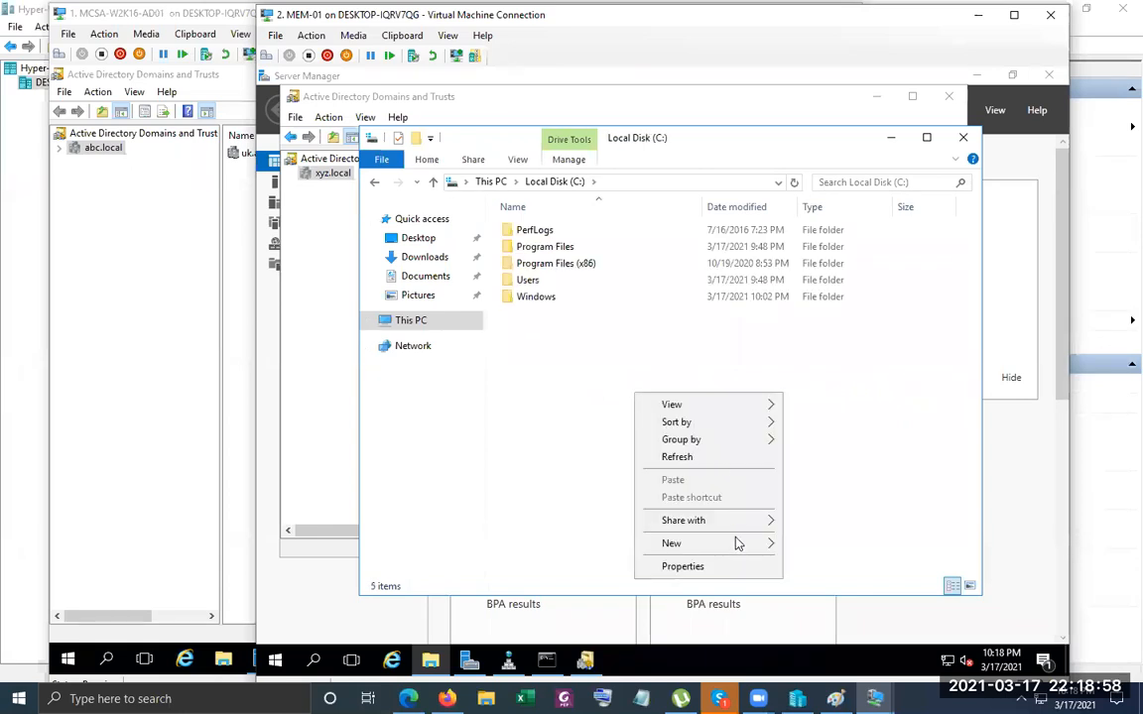
mouse_move(734, 543)
click(829, 543)
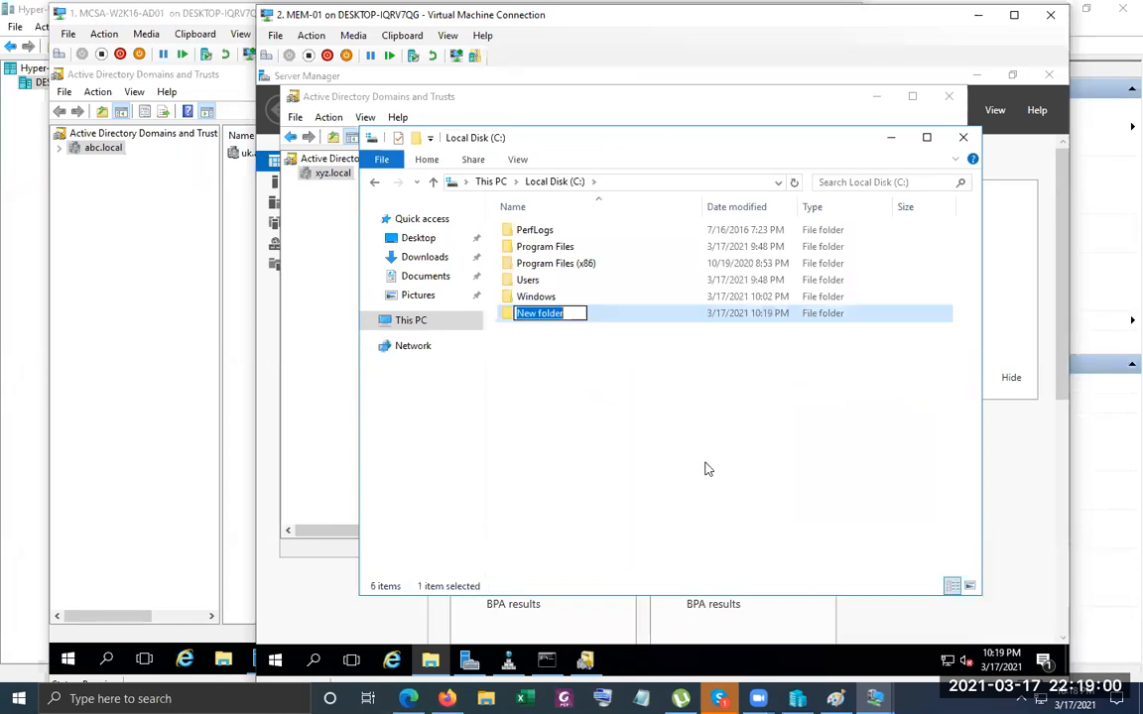
click(504, 343)
click(542, 314)
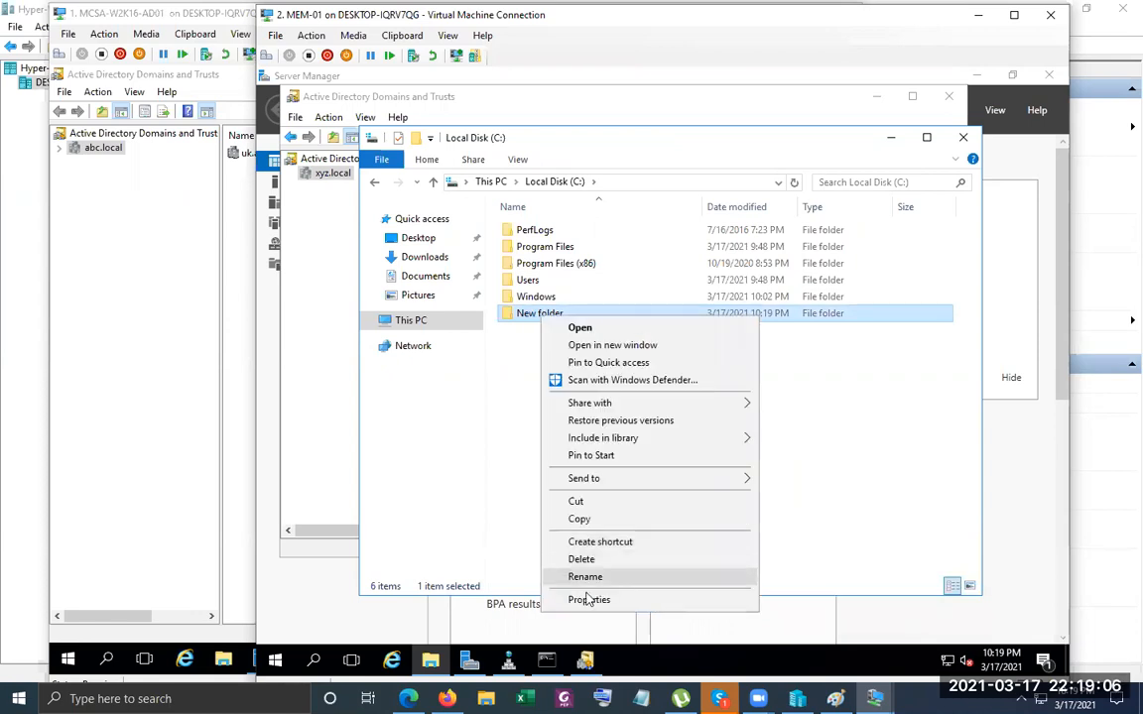
click(588, 600)
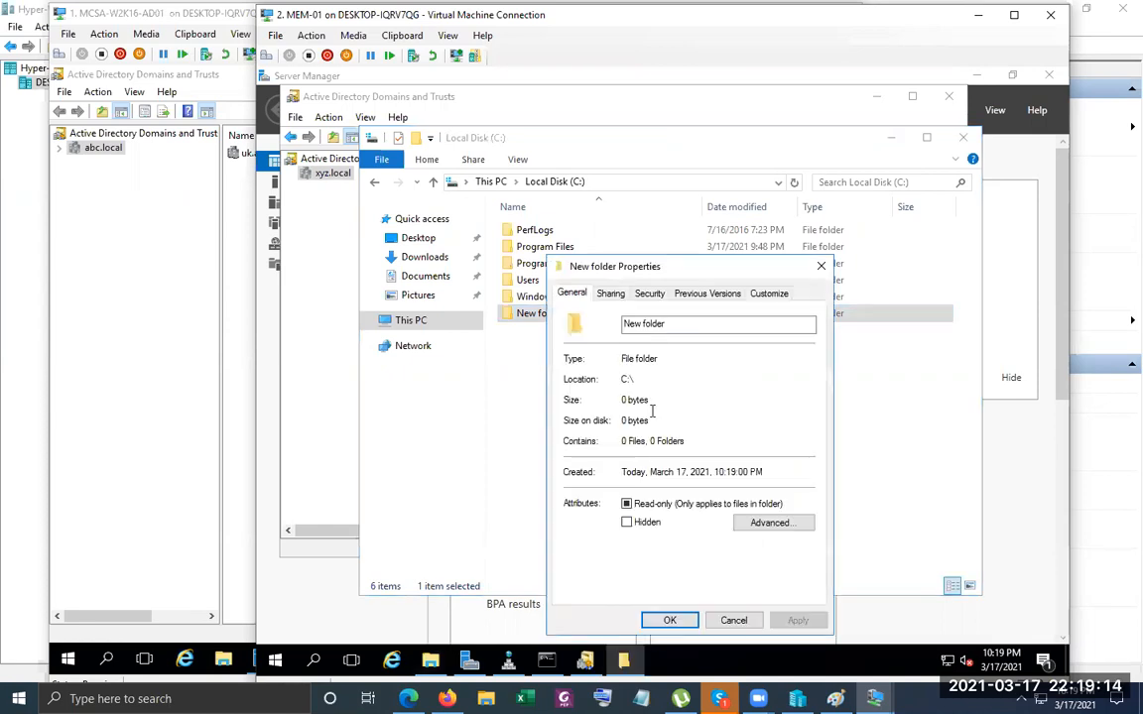
Enable Share this folder for New folder and begin adding an account to its permissions.
click(610, 293)
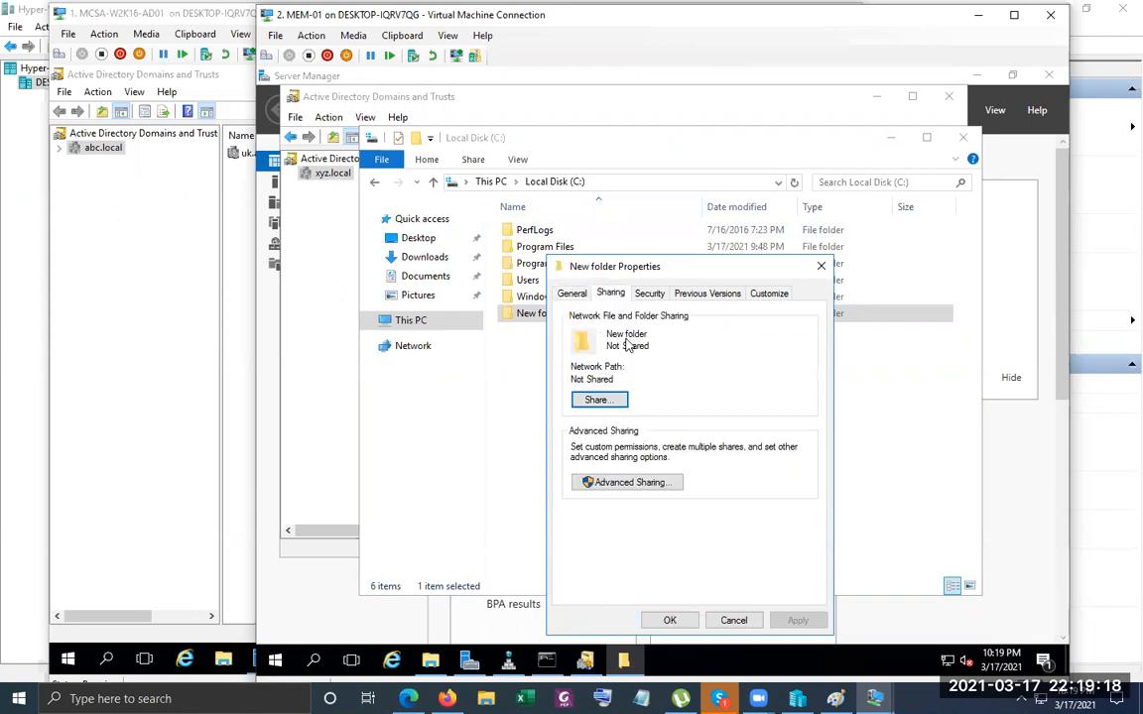
click(607, 483)
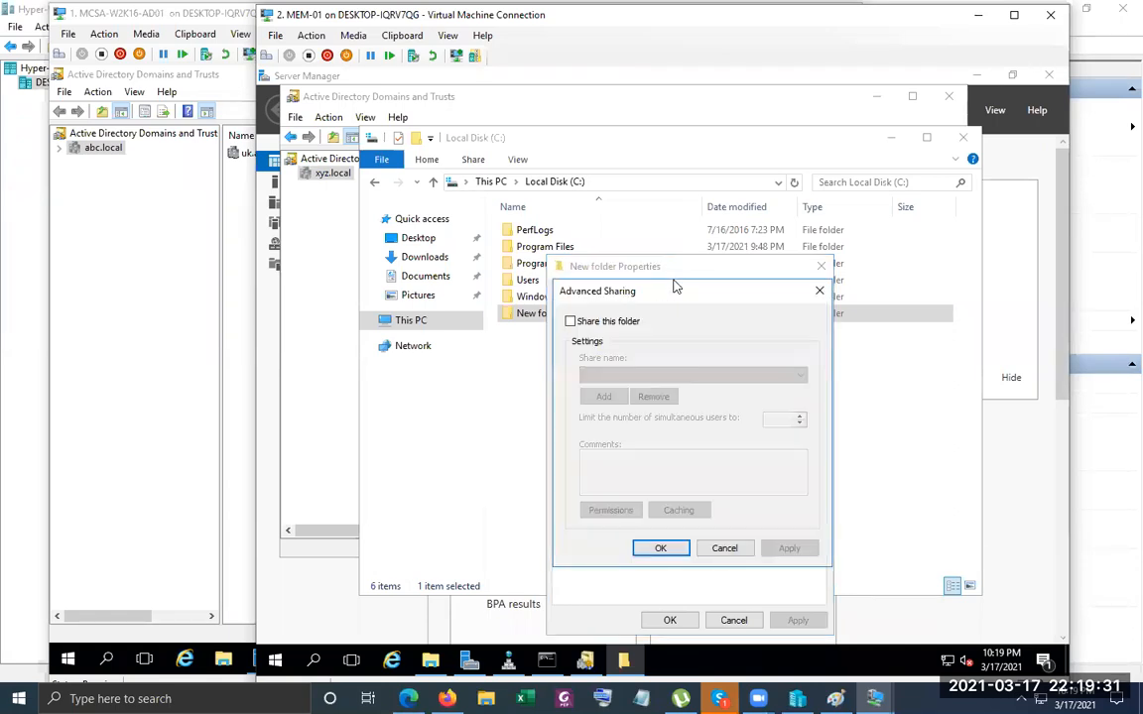
click(570, 322)
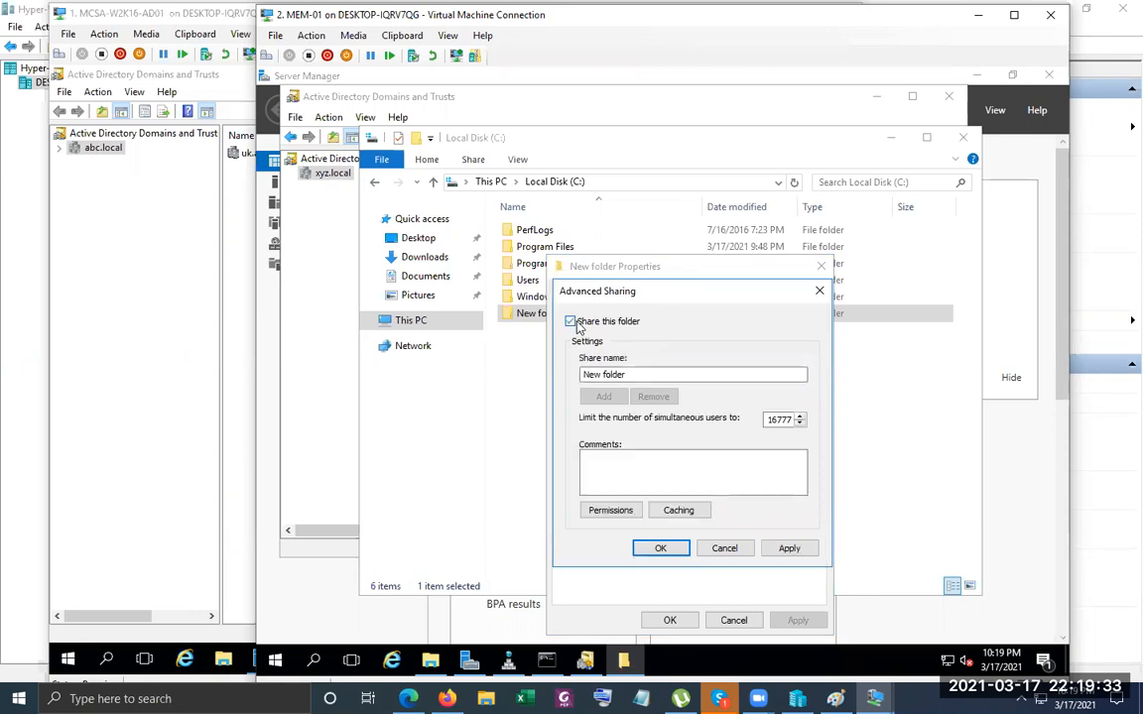
click(609, 510)
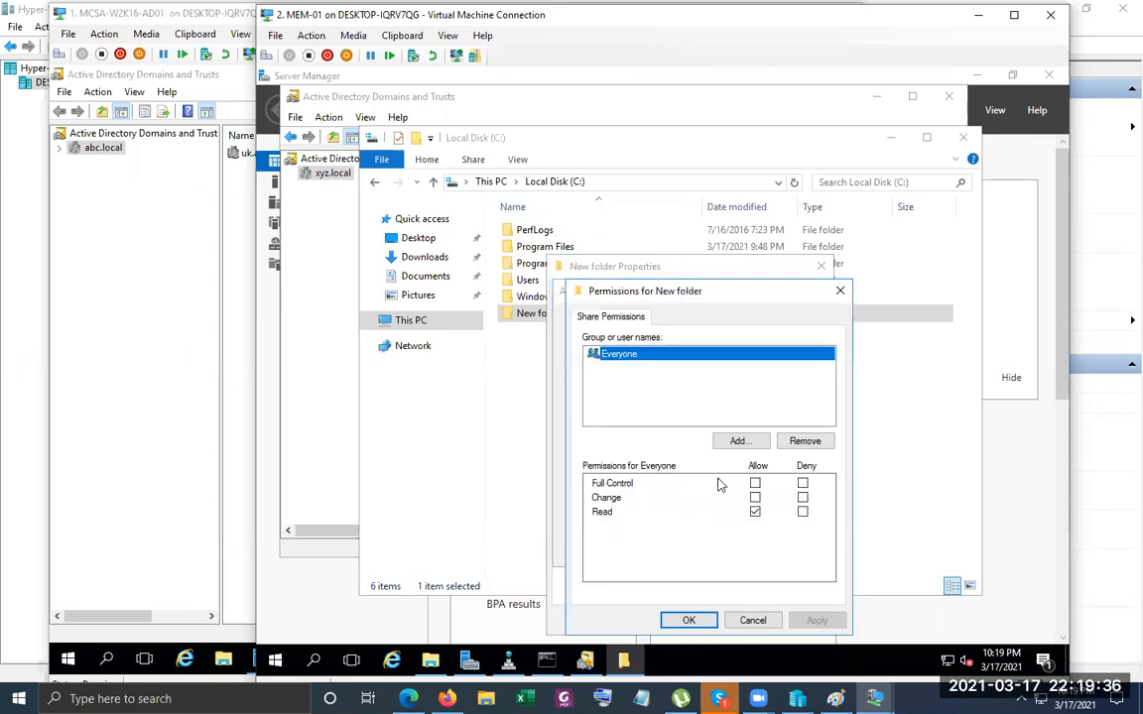
click(736, 440)
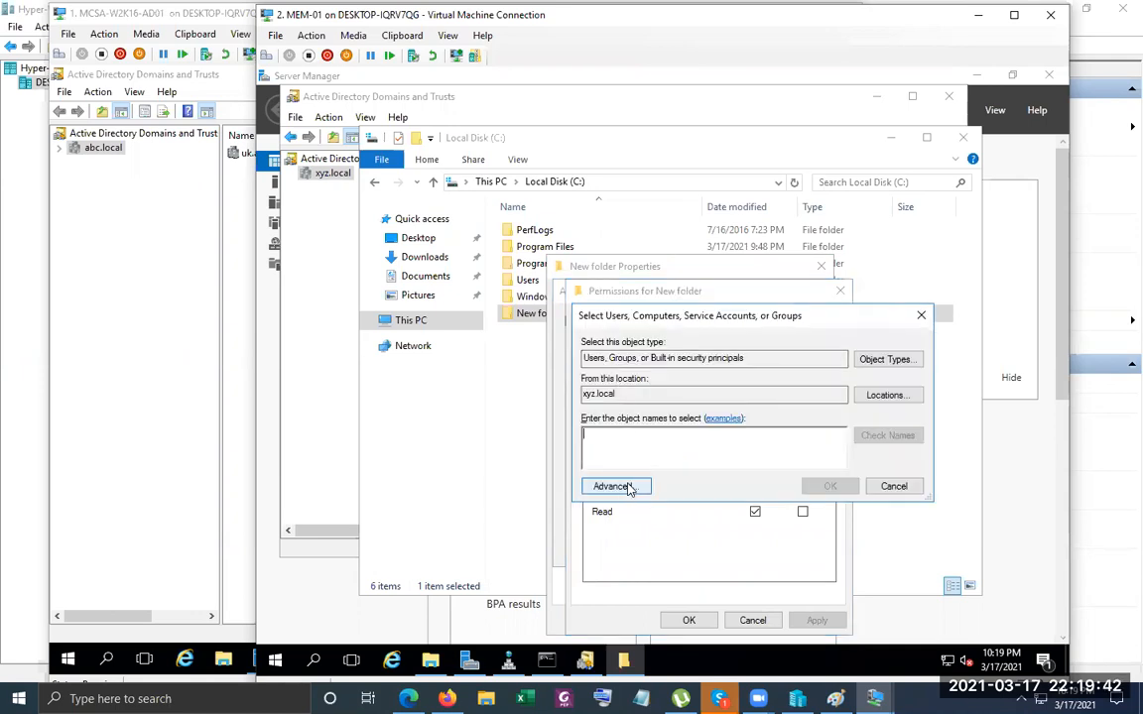
Change the account search location from xyz.local to abc.local.
click(625, 486)
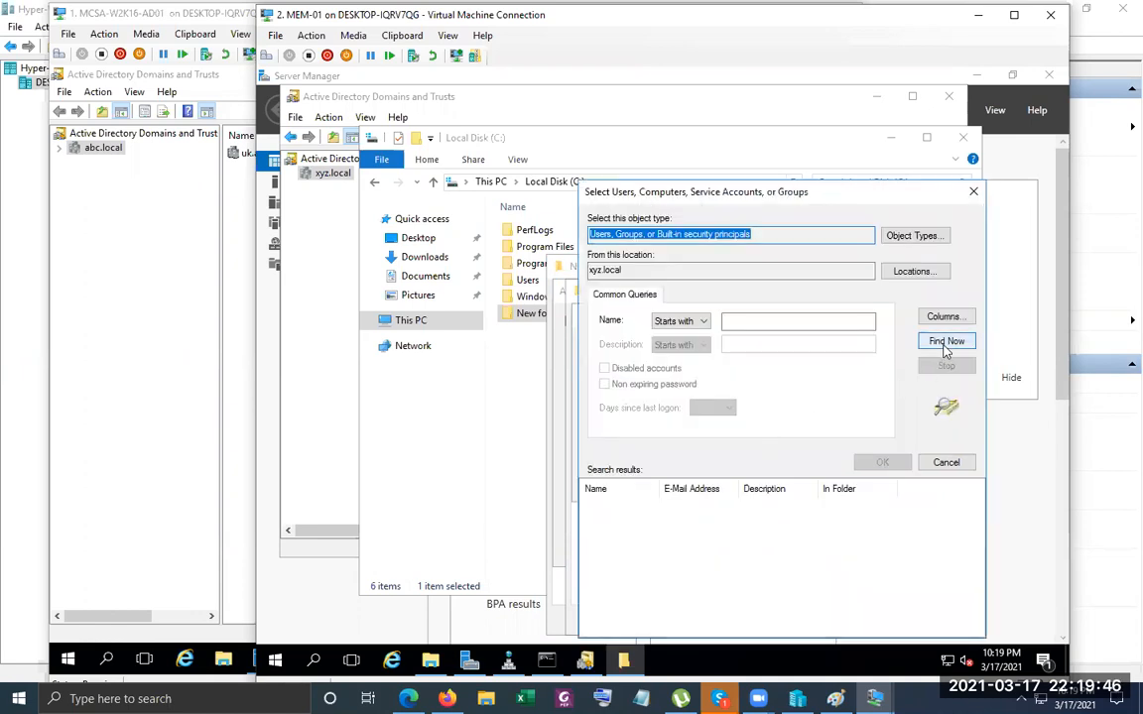
click(945, 342)
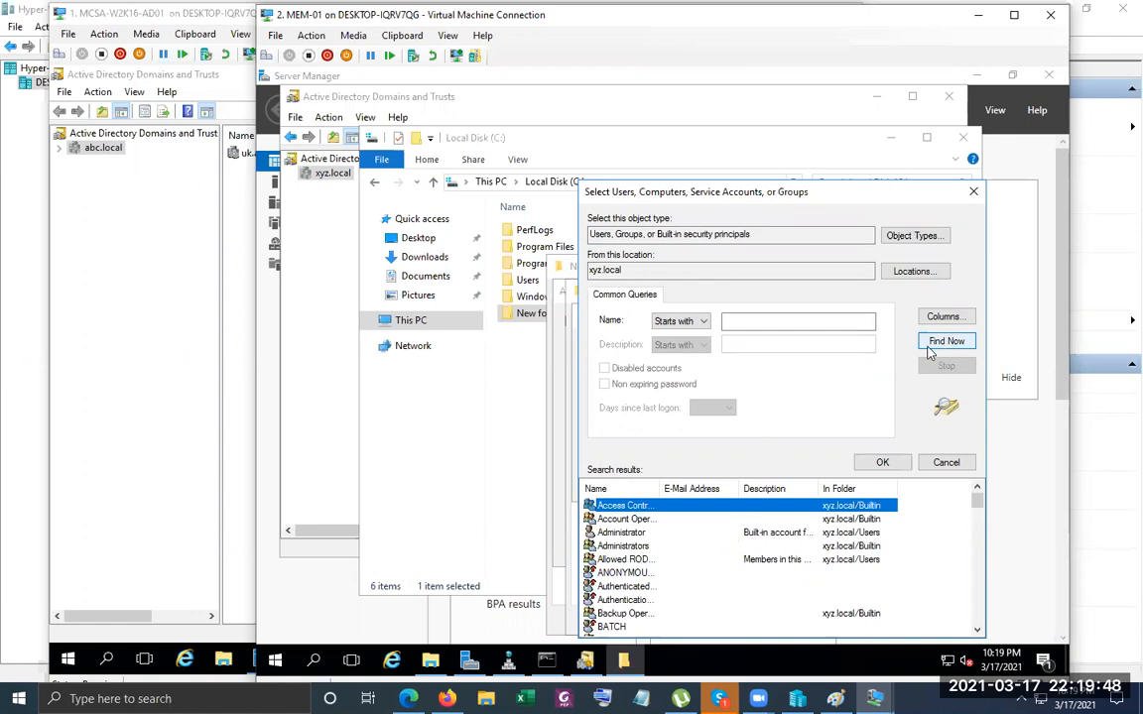
double_click(607, 270)
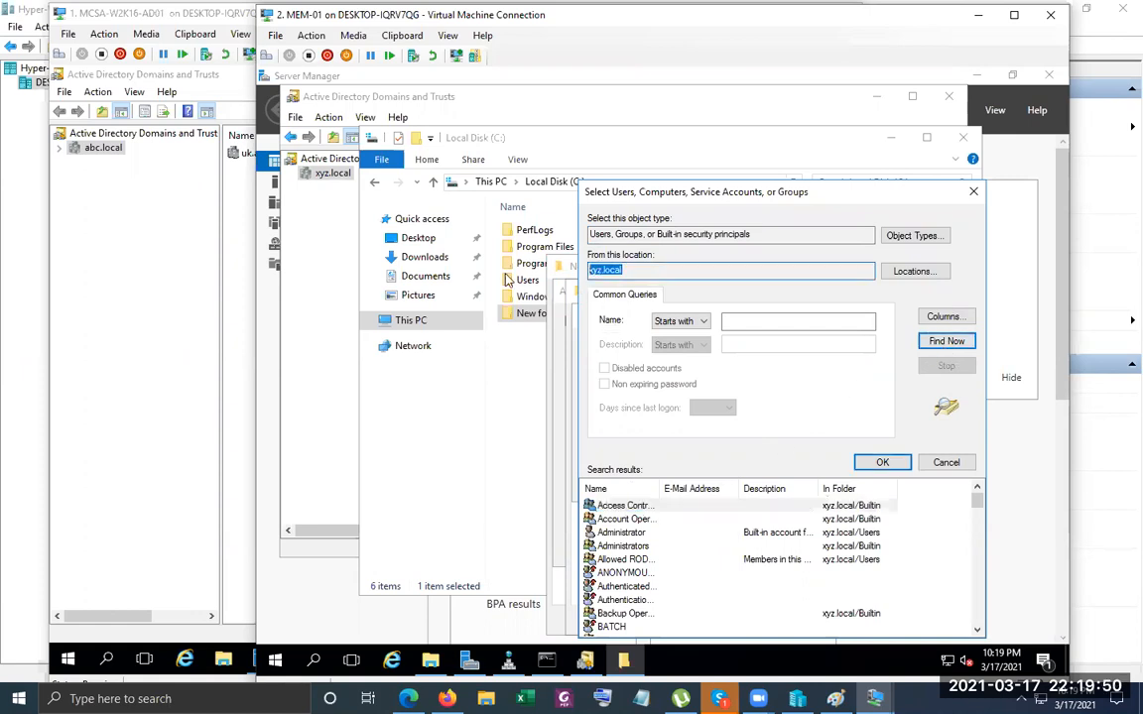
click(913, 271)
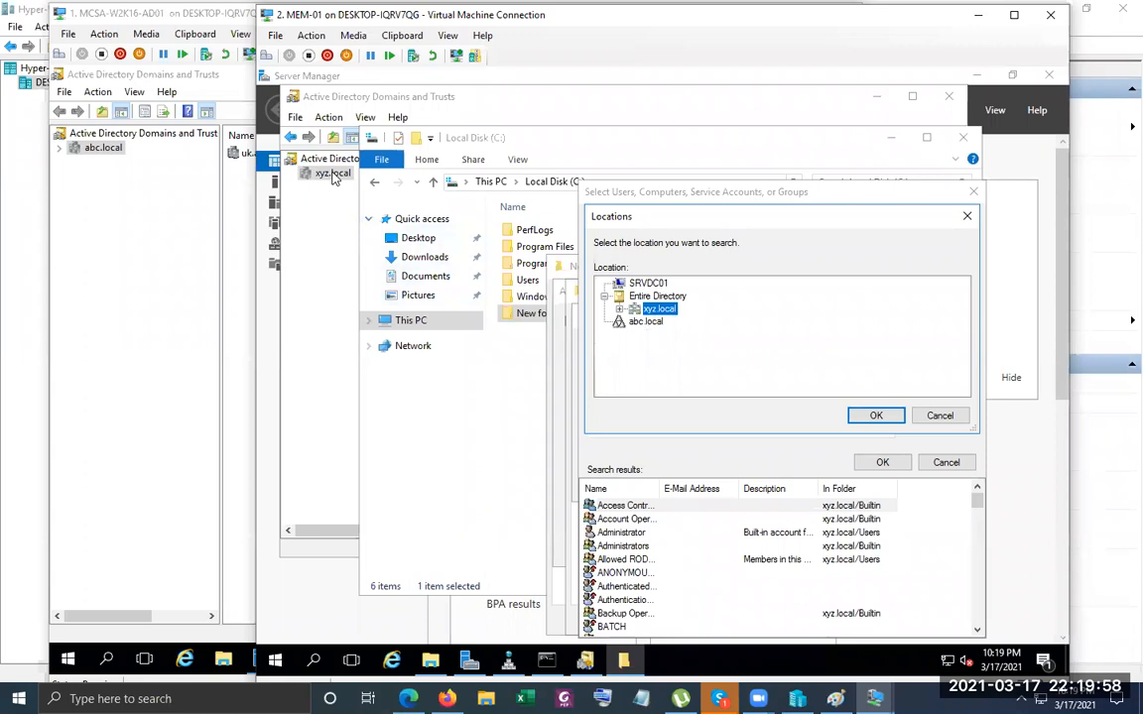
click(646, 322)
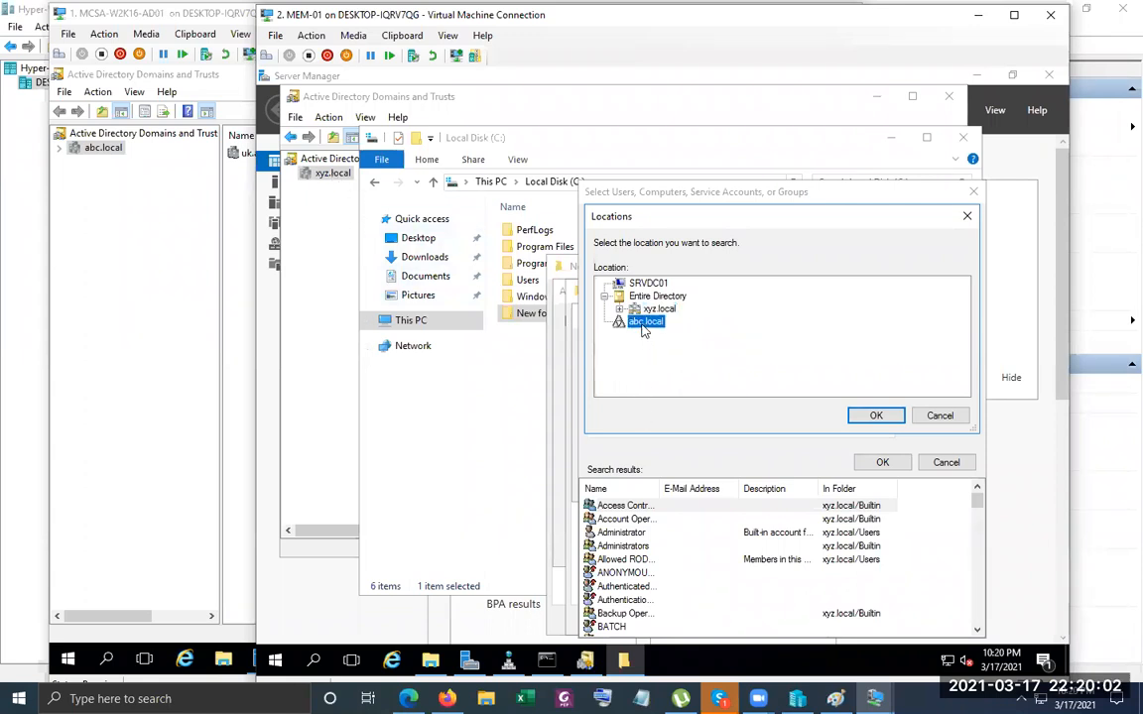
click(876, 415)
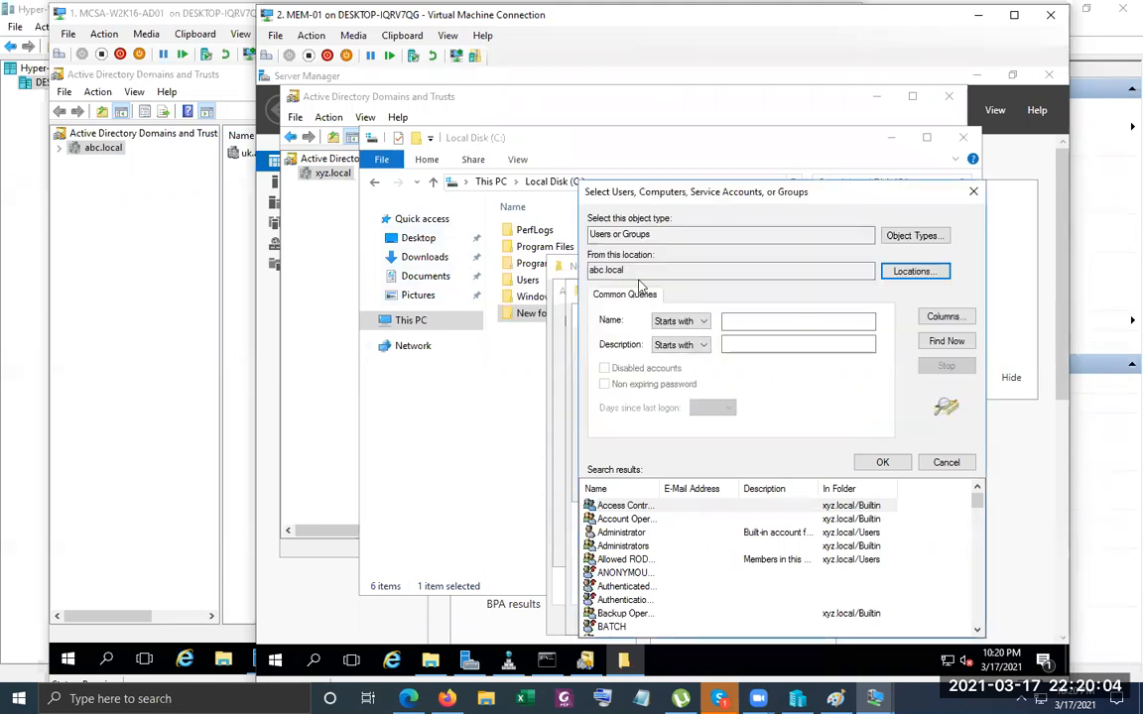
click(153, 296)
Open Active Directory Users and Computers and go to abc.local's Users container.
click(771, 75)
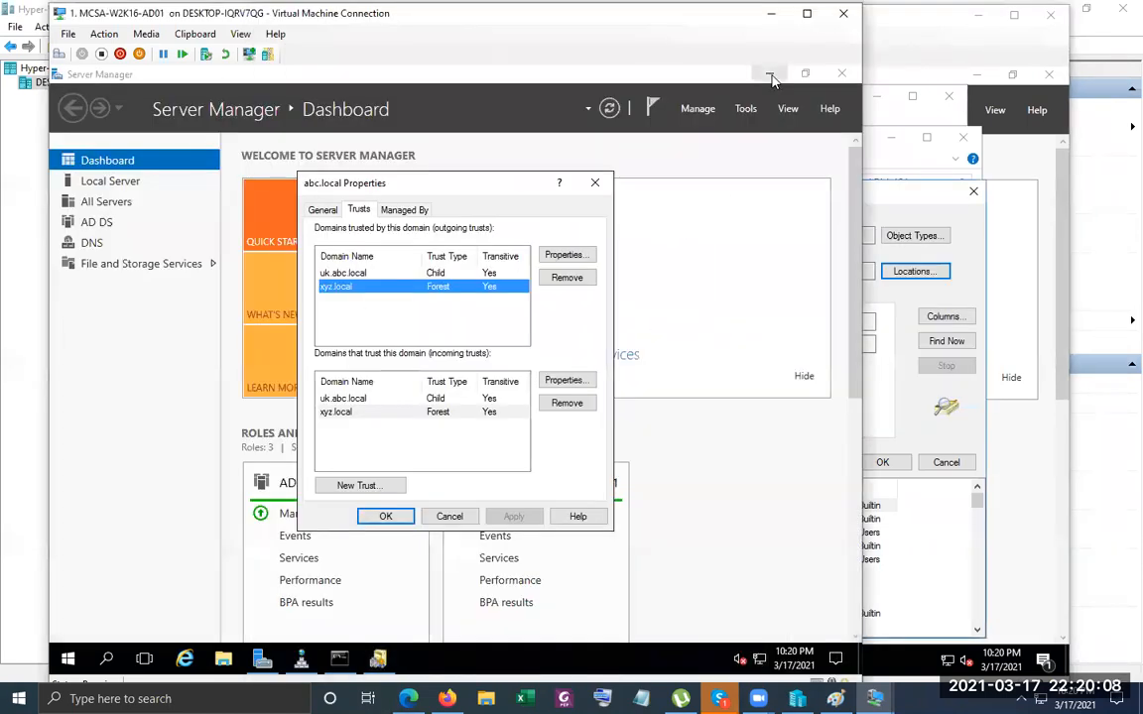
click(745, 108)
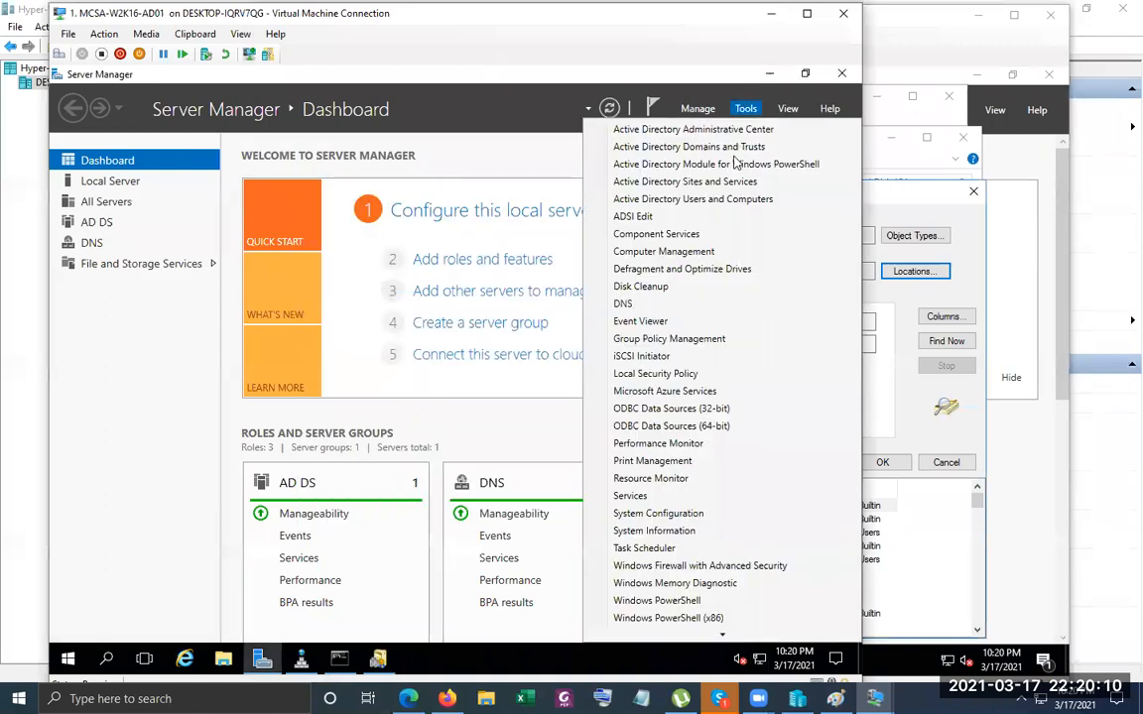
click(724, 198)
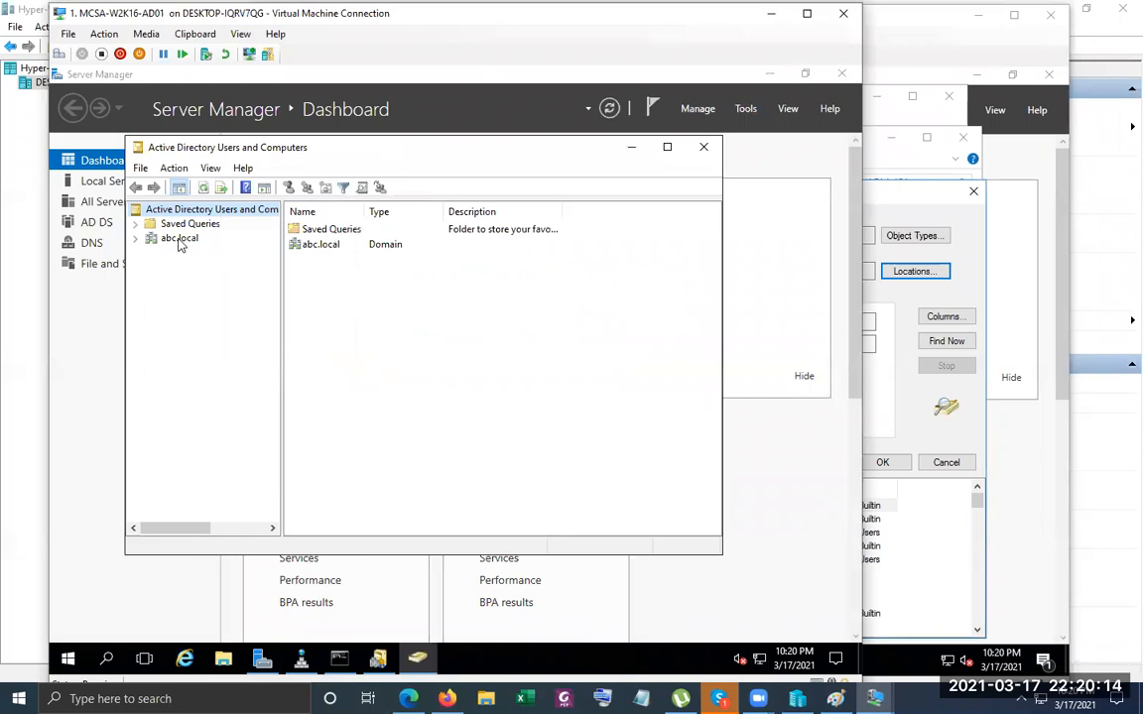
double_click(179, 239)
click(186, 324)
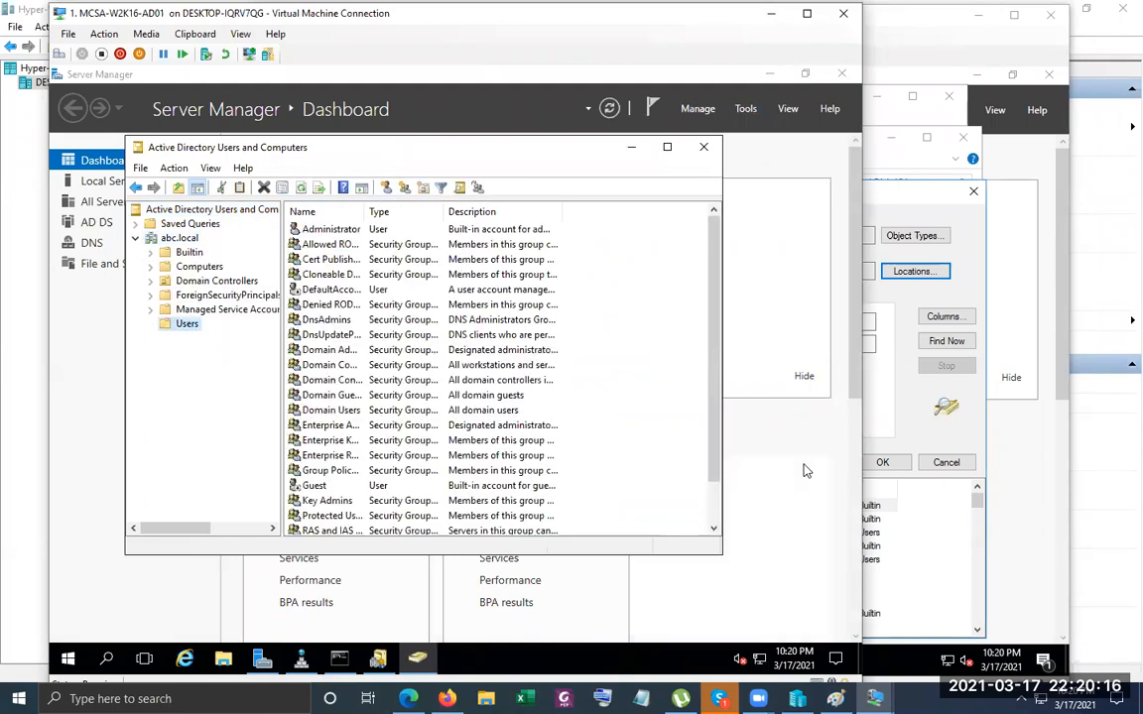
Start a new user in the Users container with full name and logon name testabc.
right_click(652, 211)
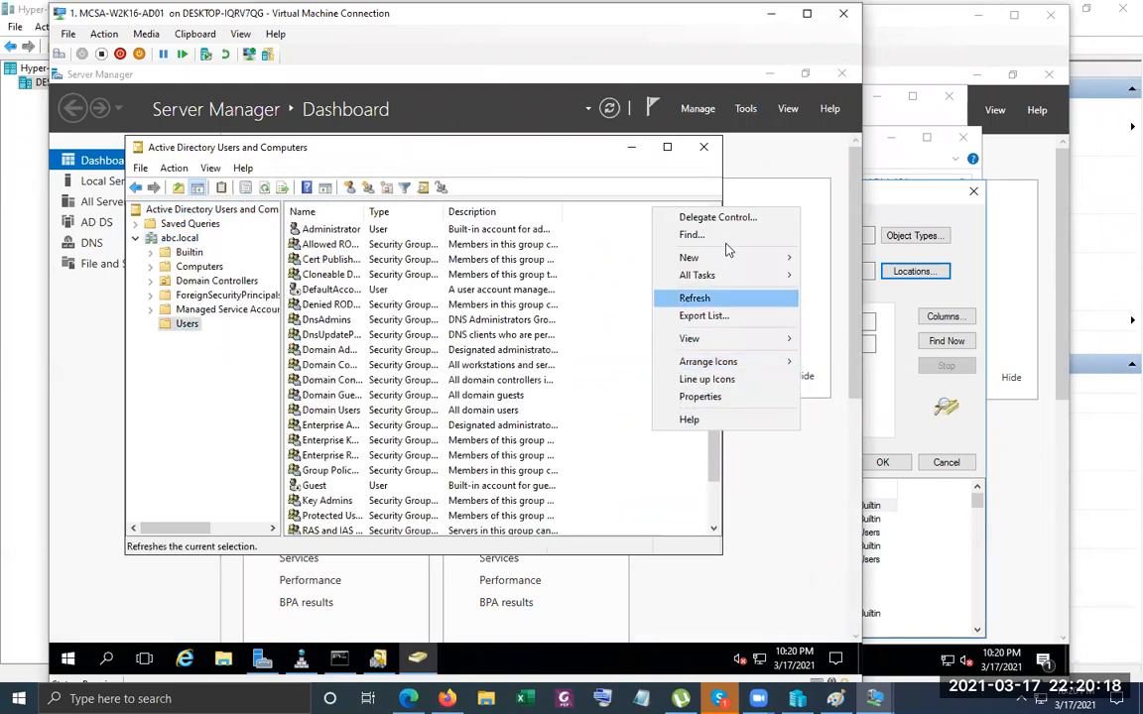
mouse_move(722, 258)
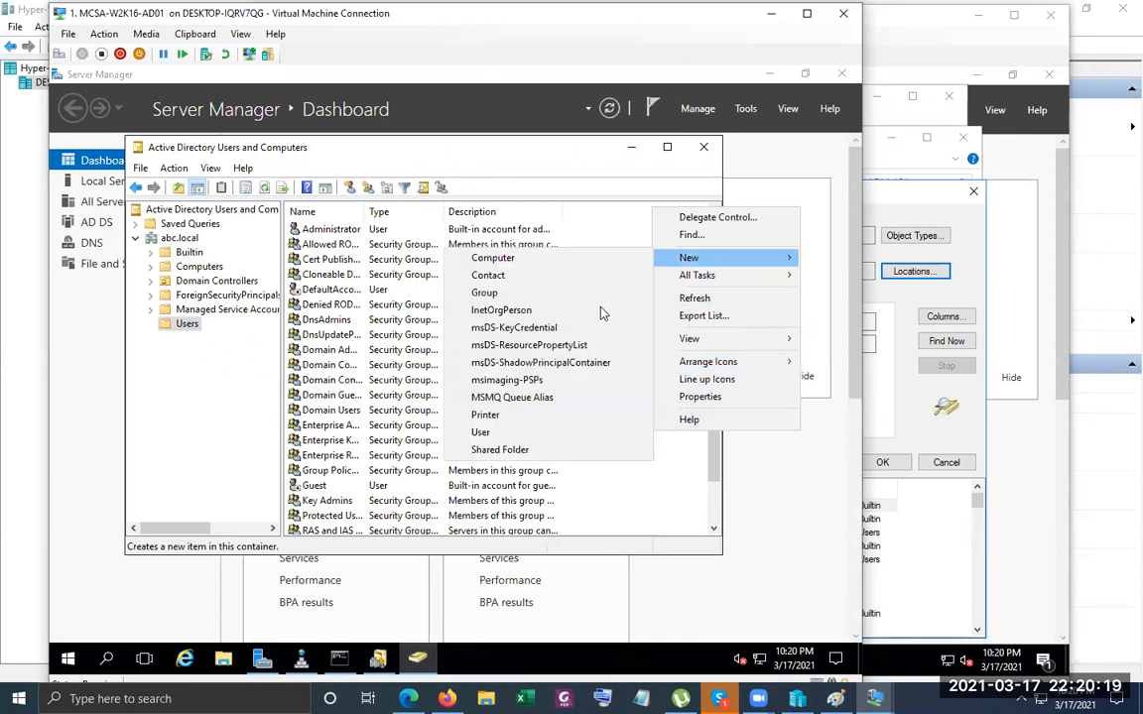
click(537, 433)
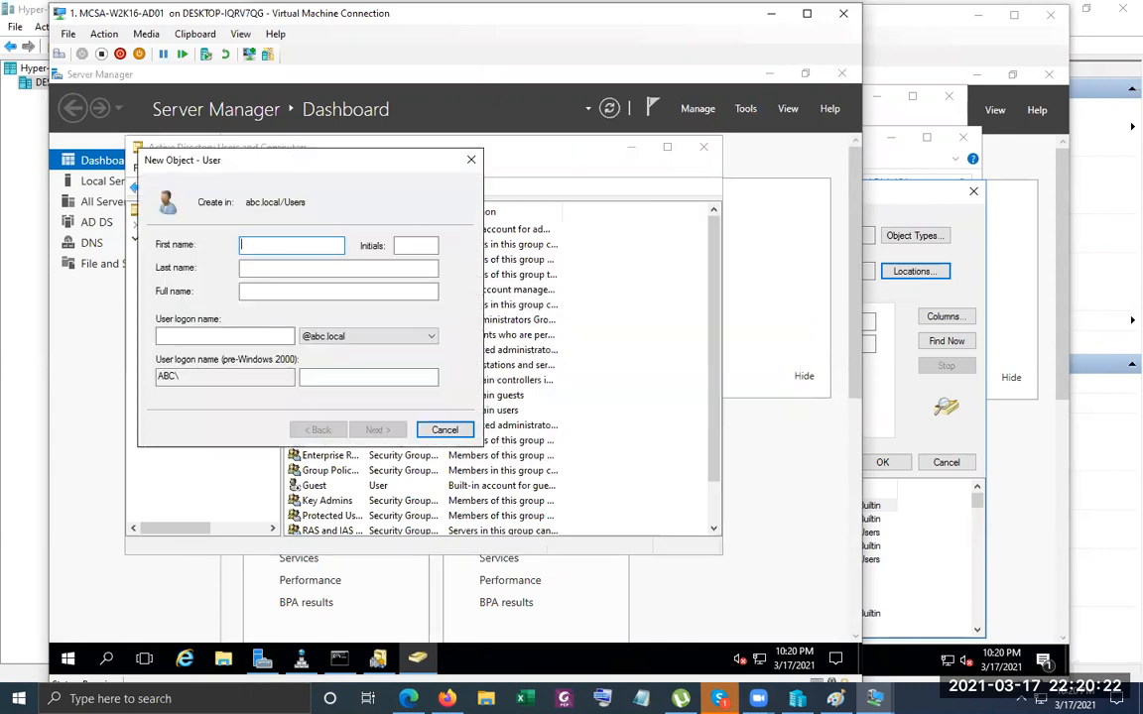
text(testab)
key(Tab)
key(Tab)
key(Tab)
key(Tab)
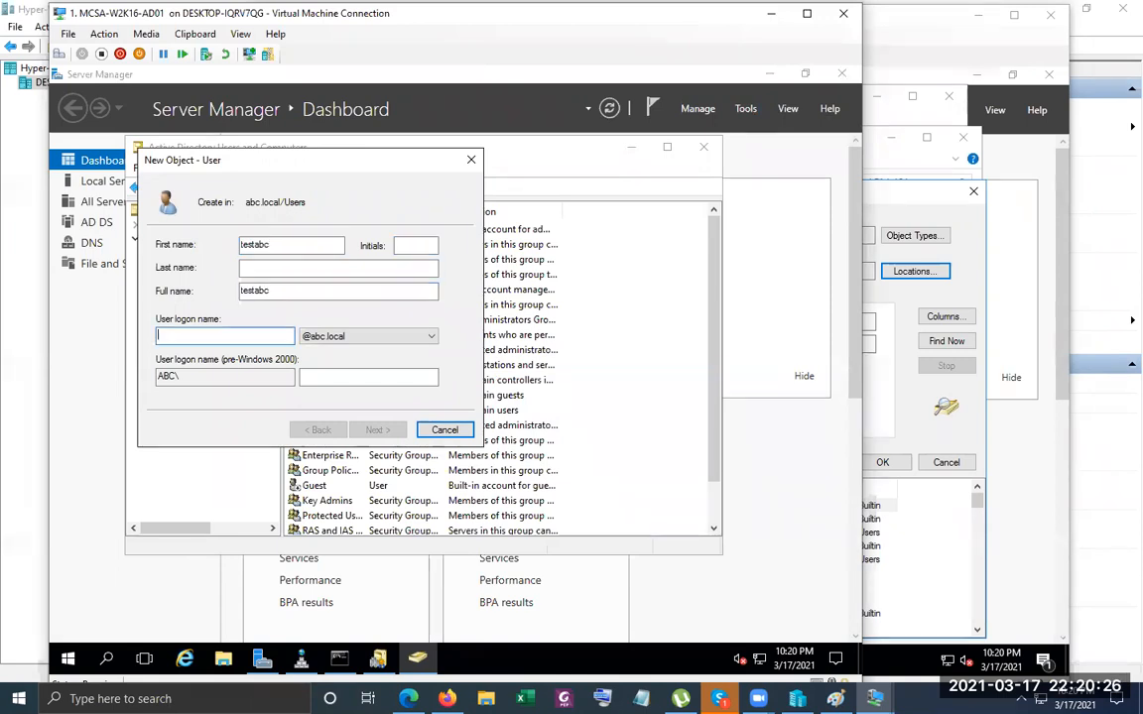
text(testabc)
key(Tab)
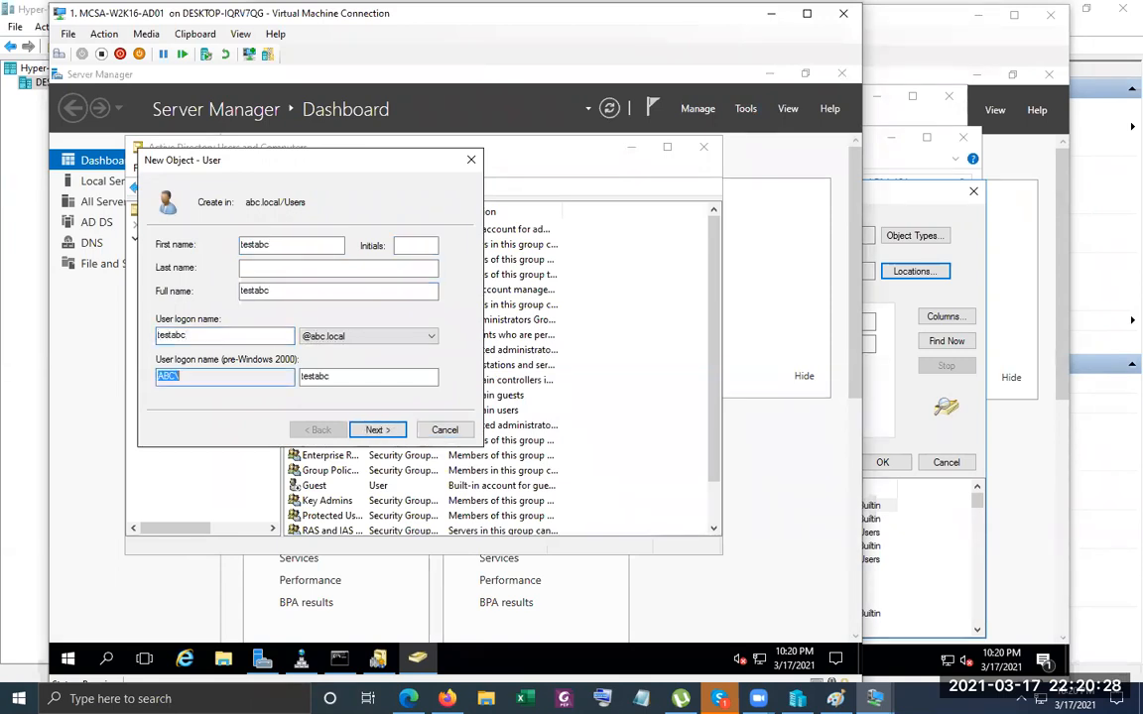
key(Return)
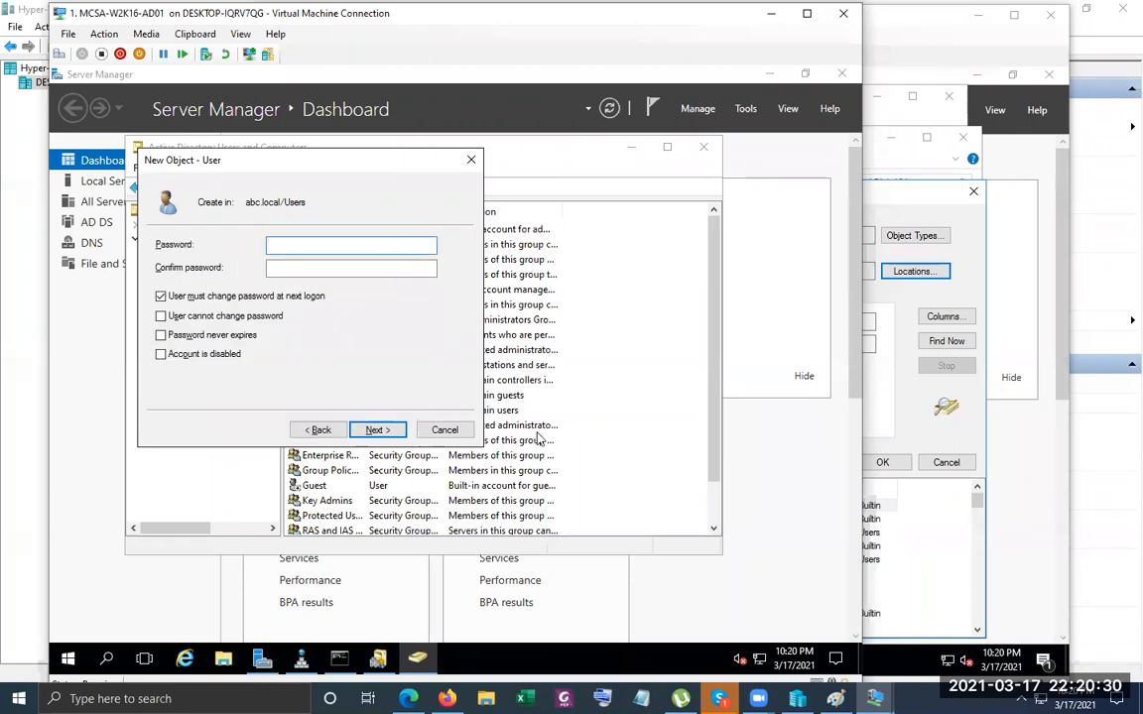
Enter and confirm the password, set 'cannot change' and 'never expires' without forced change, and finish.
text(Pa$$w0r)
key(Tab)
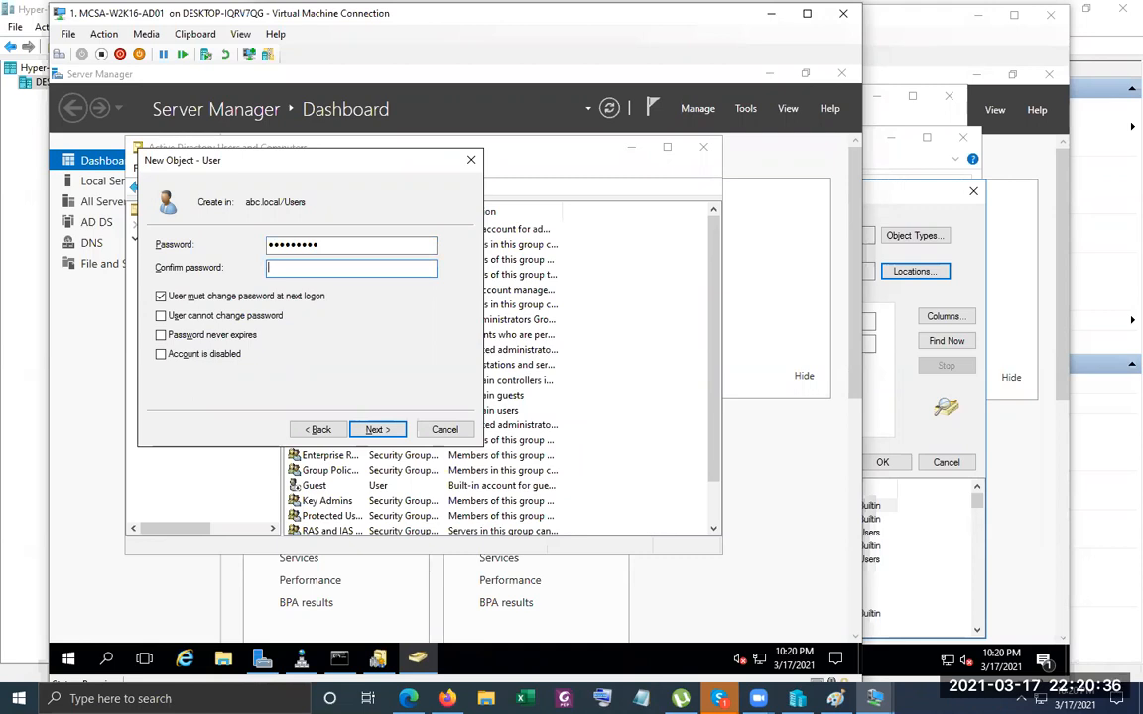
key(shift+Tab)
text(P@ssw0r)
key(Tab)
text(P@ssw0rd1)
key(Tab)
key(space)
key(Tab)
key(space)
key(Tab)
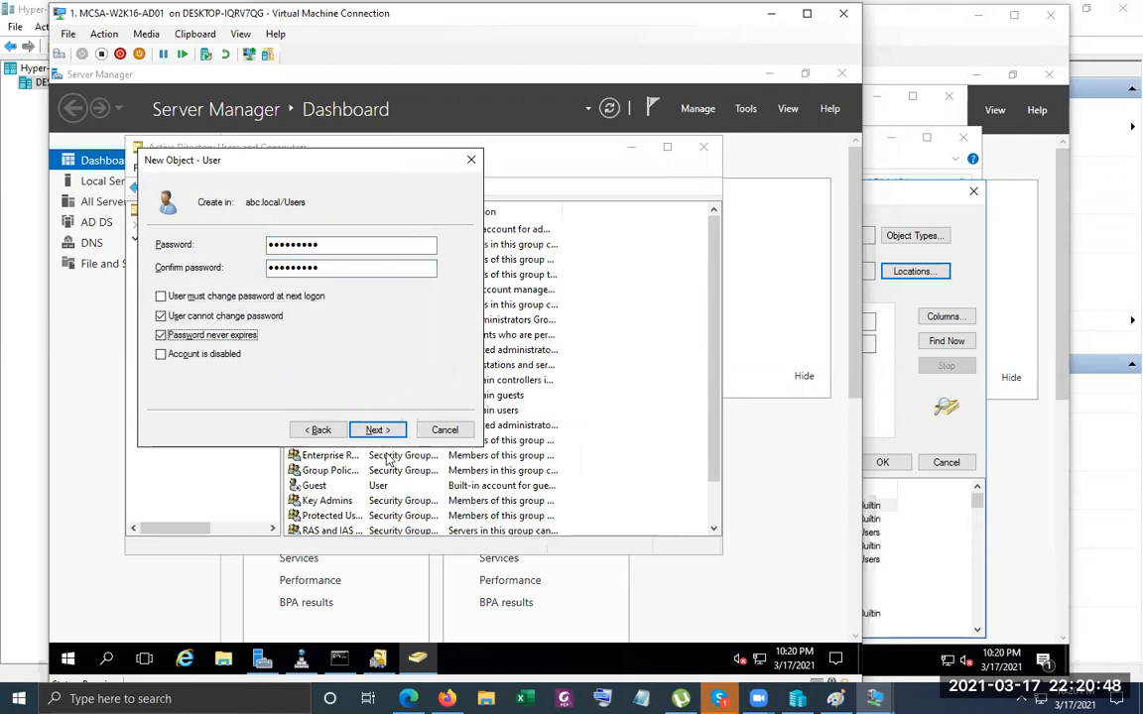
click(380, 430)
click(380, 430)
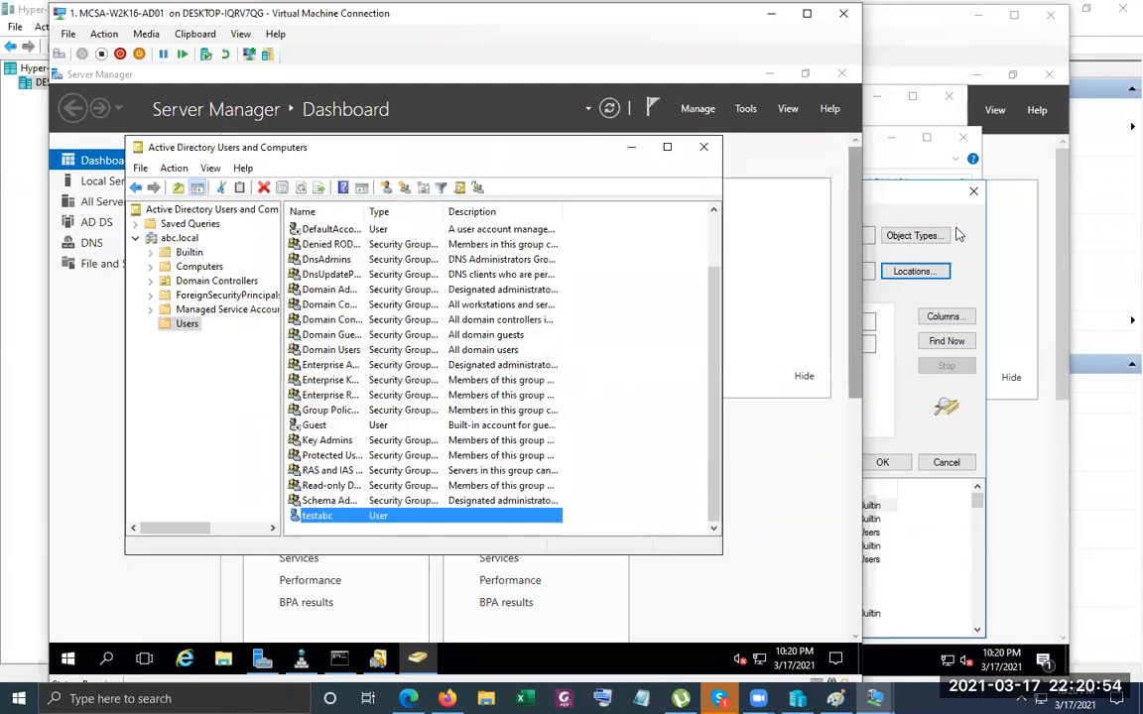
On MEM-01, find abc.local's testabc and add it to New folder's share permissions.
click(932, 196)
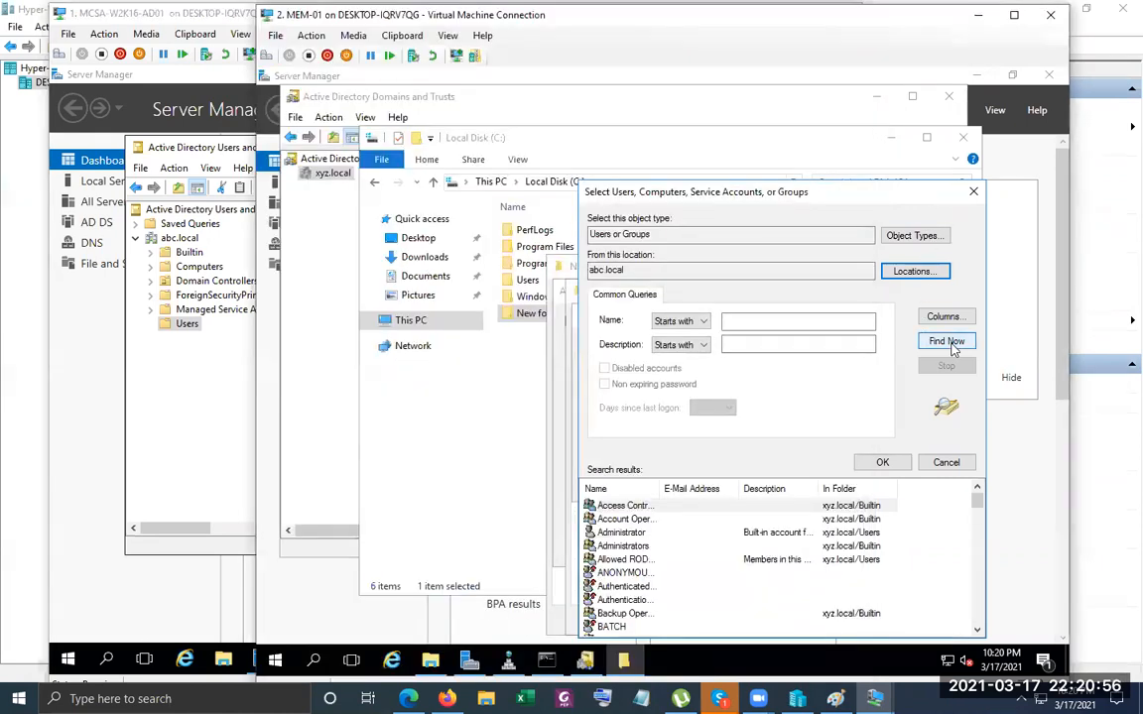
click(946, 341)
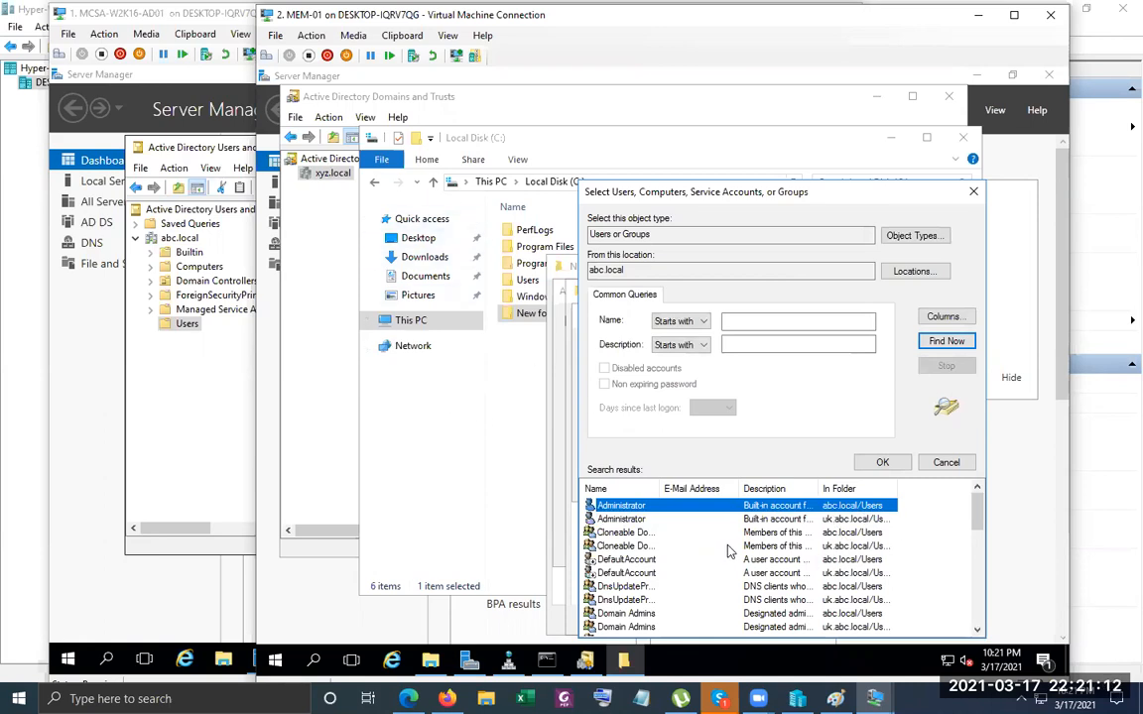
key(End)
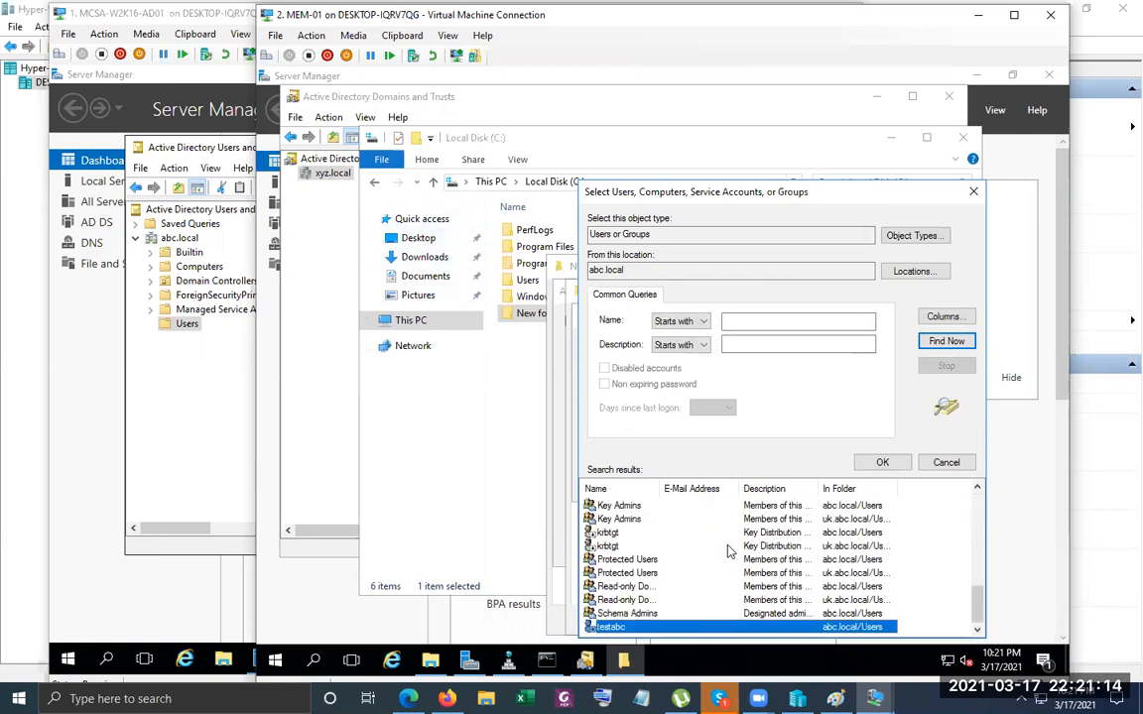
click(865, 463)
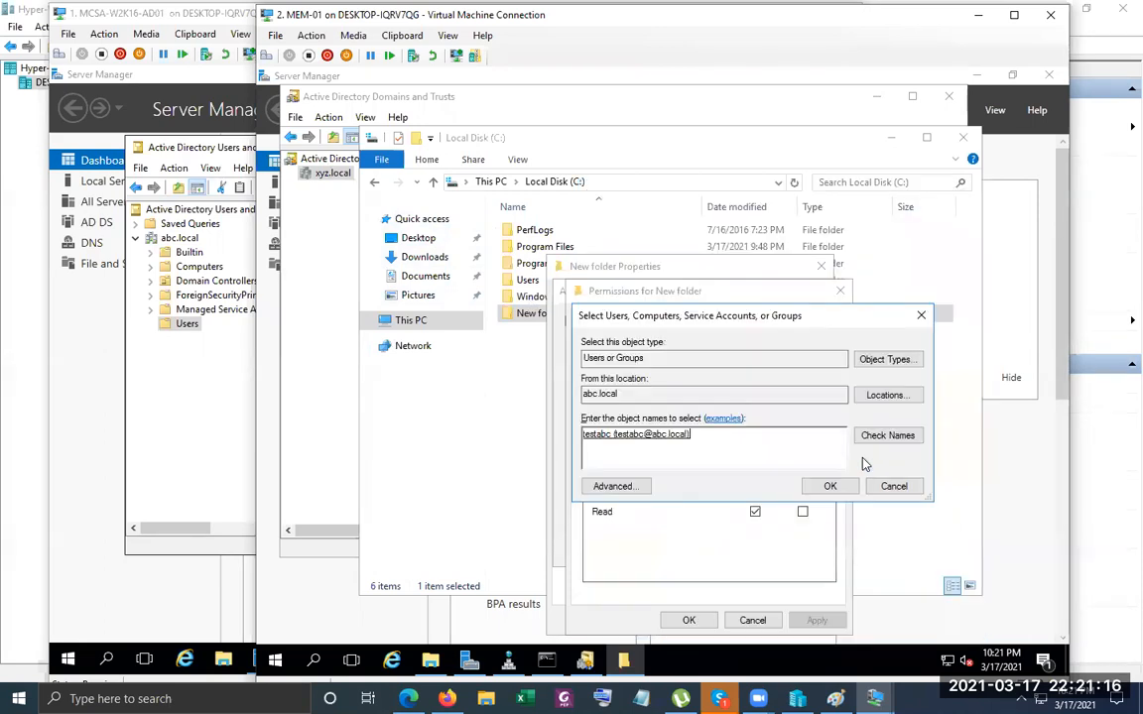
click(836, 490)
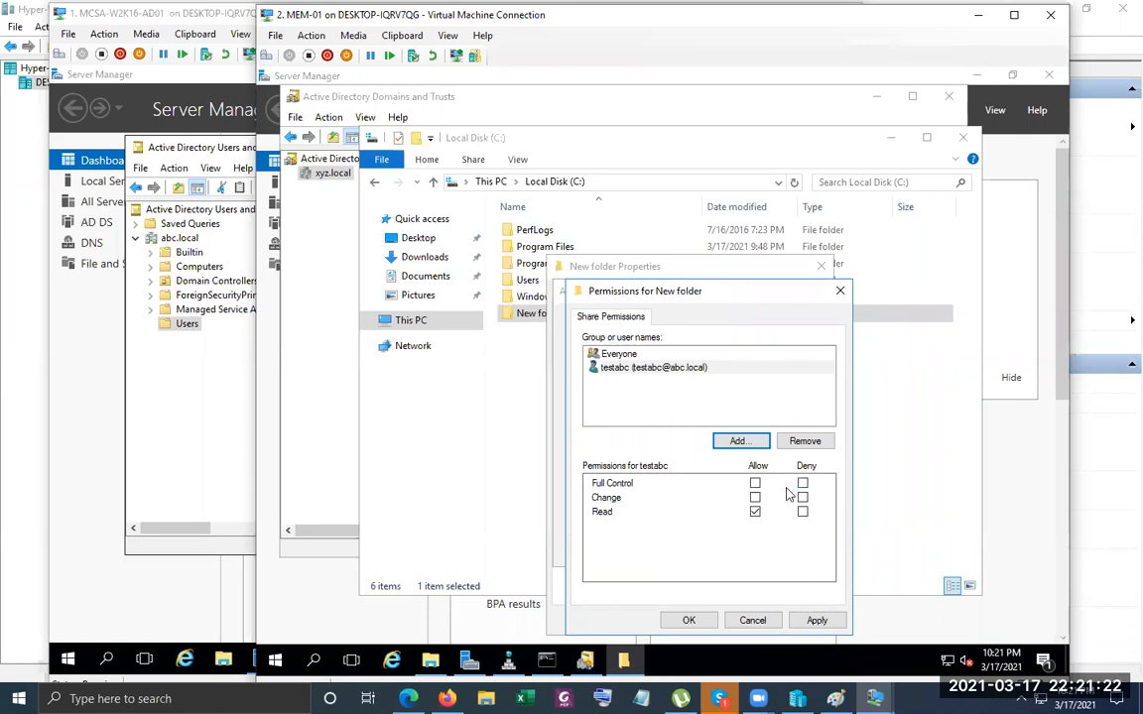
click(814, 620)
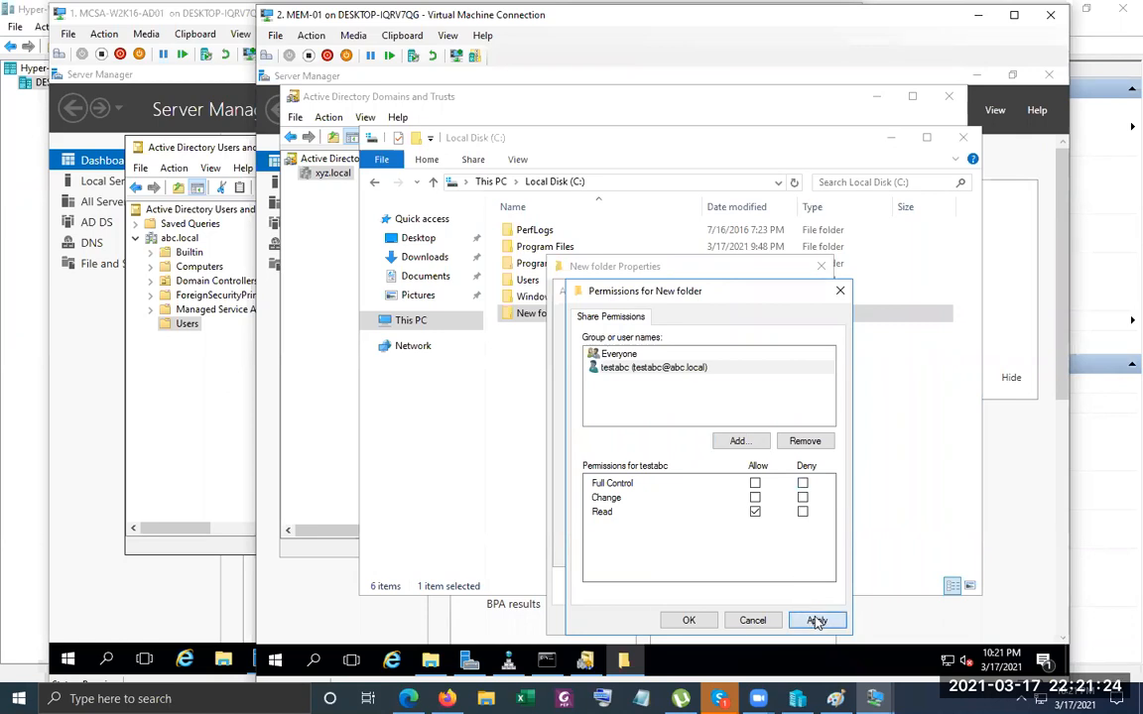
click(684, 621)
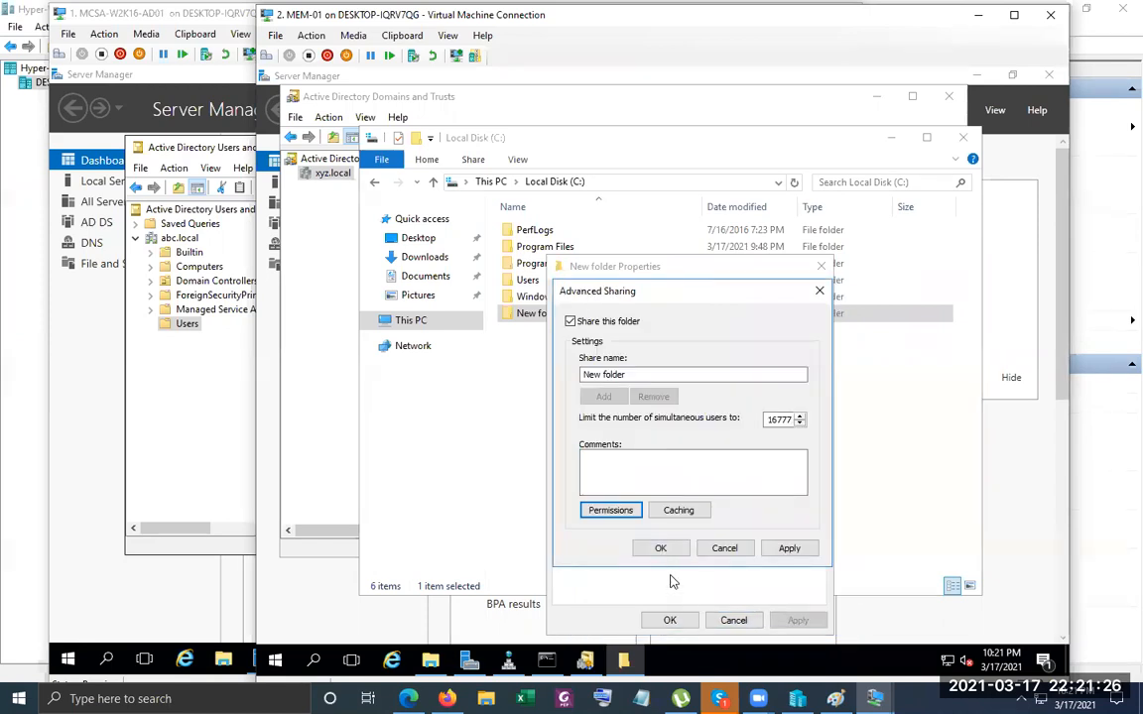
Grant testabc Full Control Allow on the share and confirm the sharing and properties dialogs.
click(624, 516)
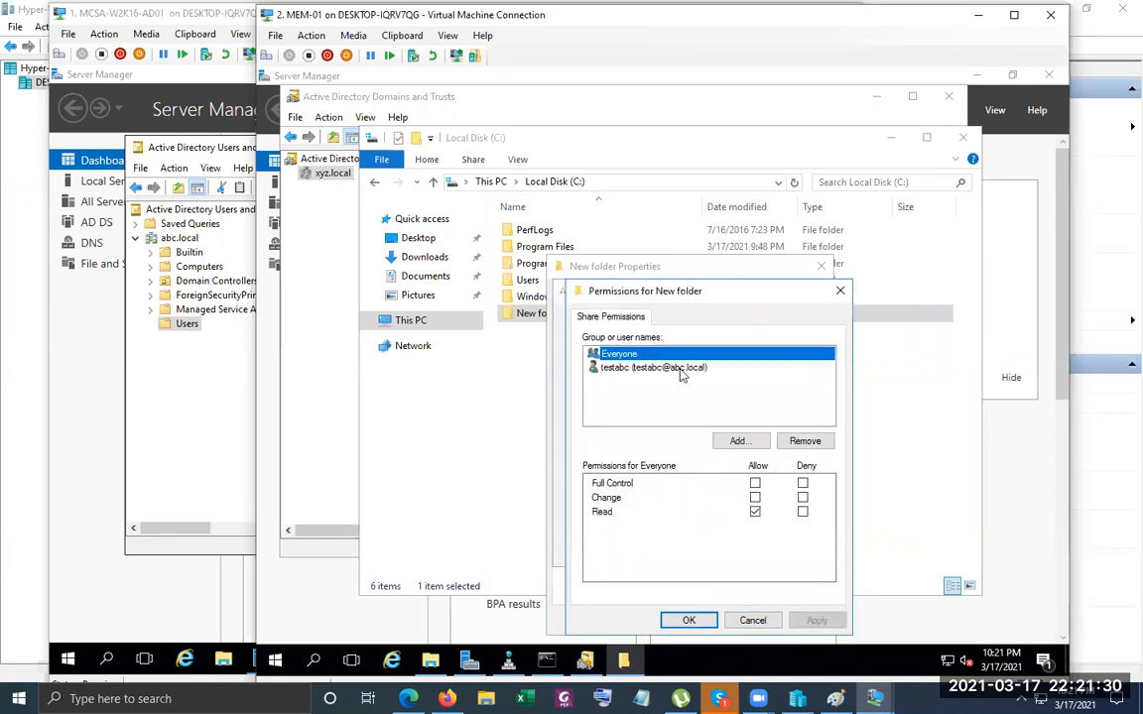
click(654, 367)
click(755, 497)
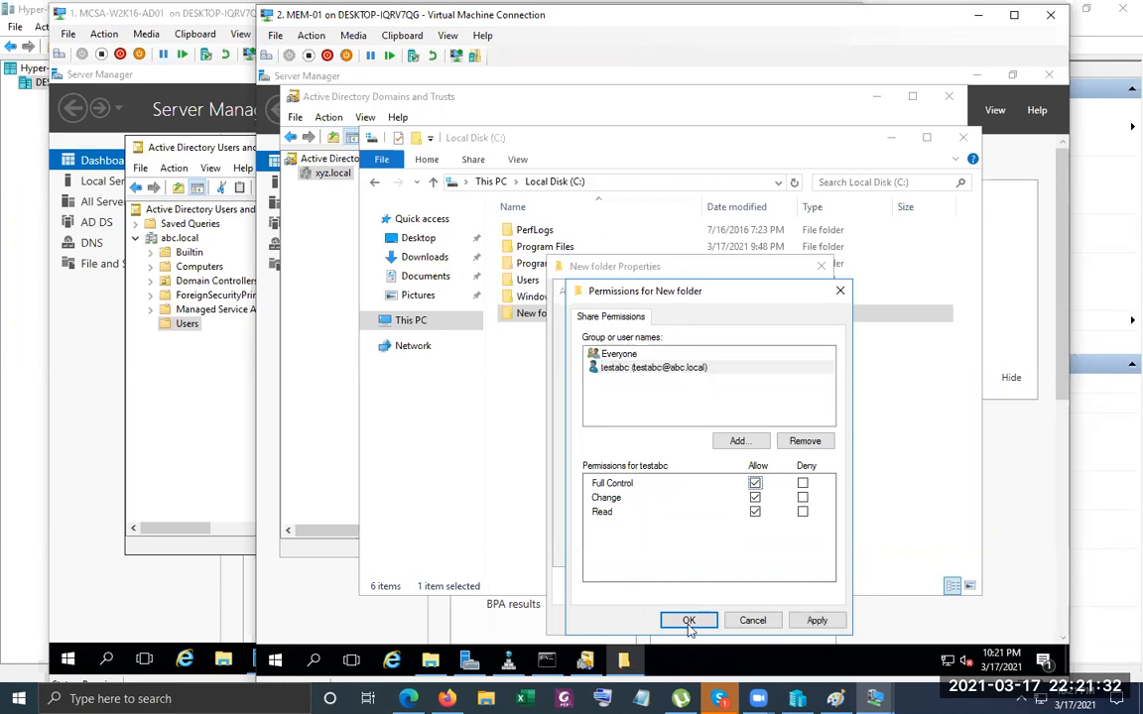
click(689, 620)
click(669, 547)
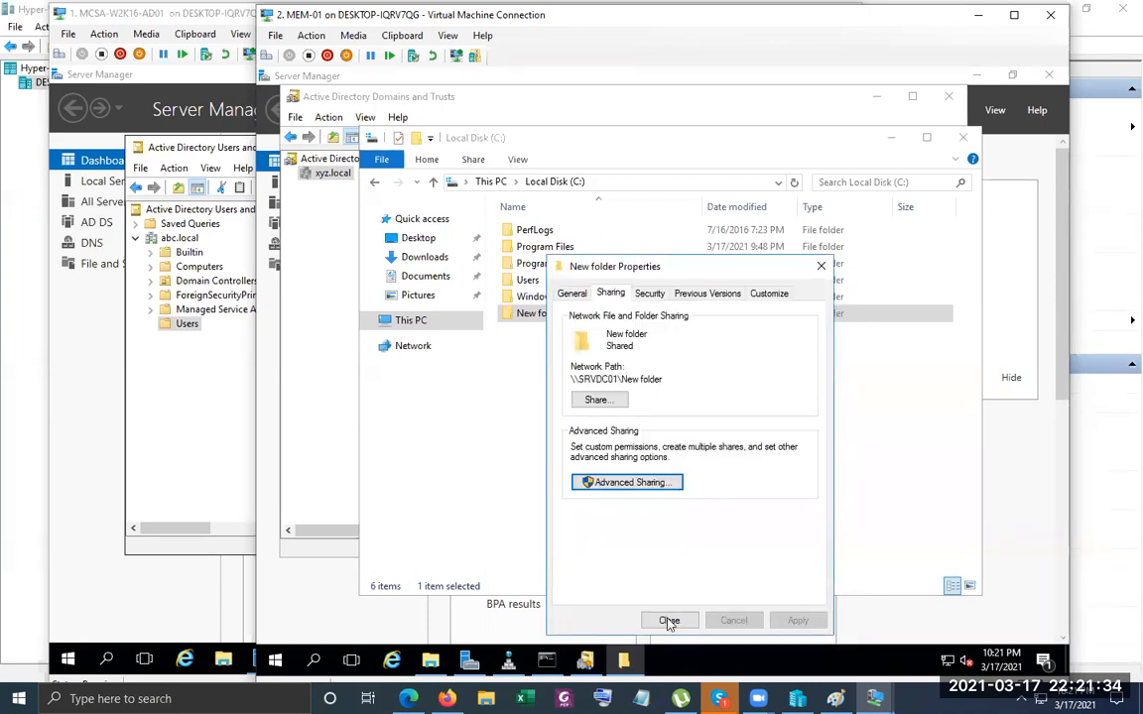
click(669, 620)
right_click(652, 443)
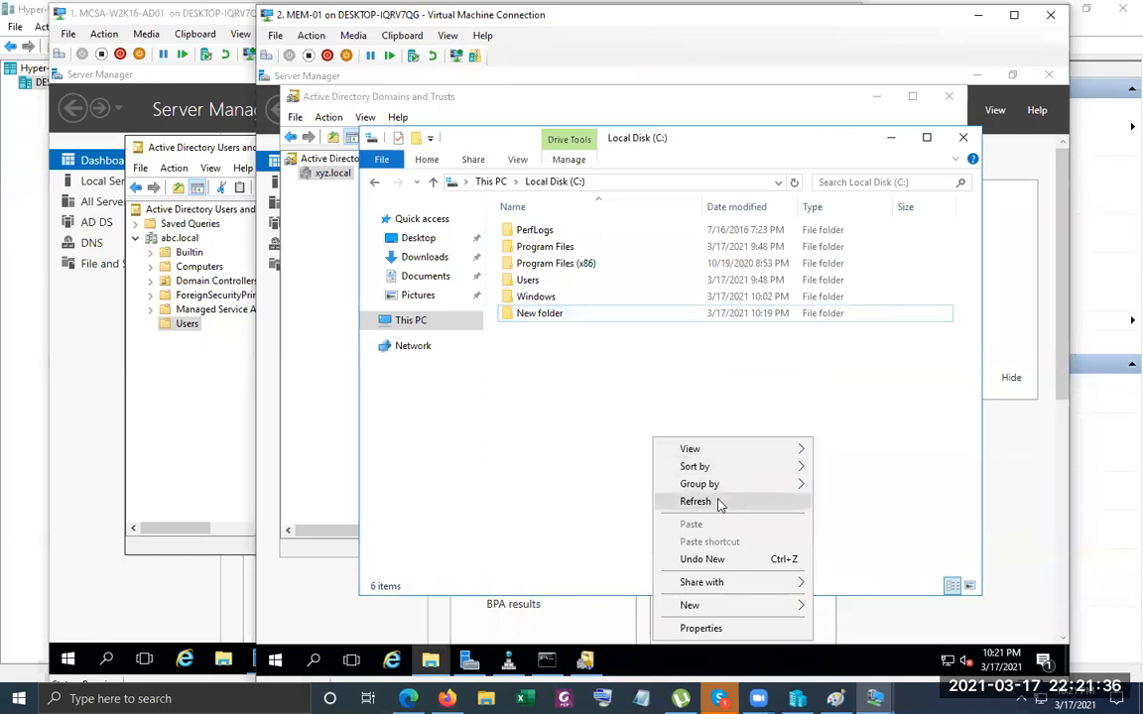
Refresh the Local Disk (C:) file list twice and dismiss the notifications panel.
click(721, 504)
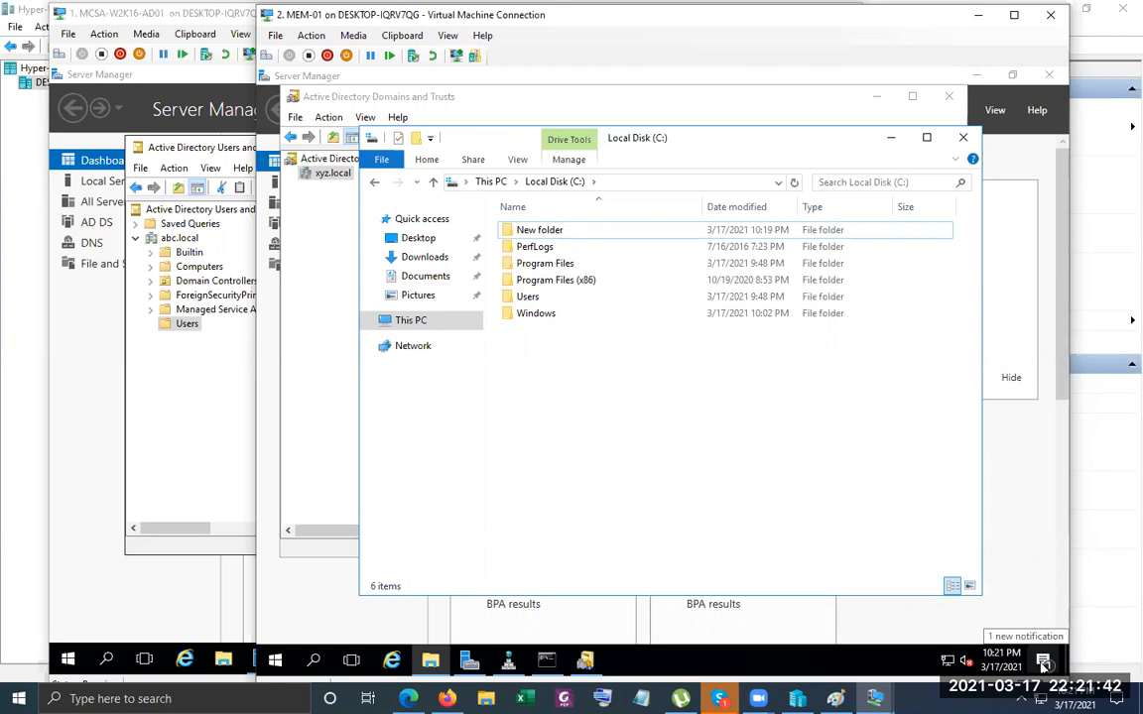
right_click(691, 436)
click(751, 501)
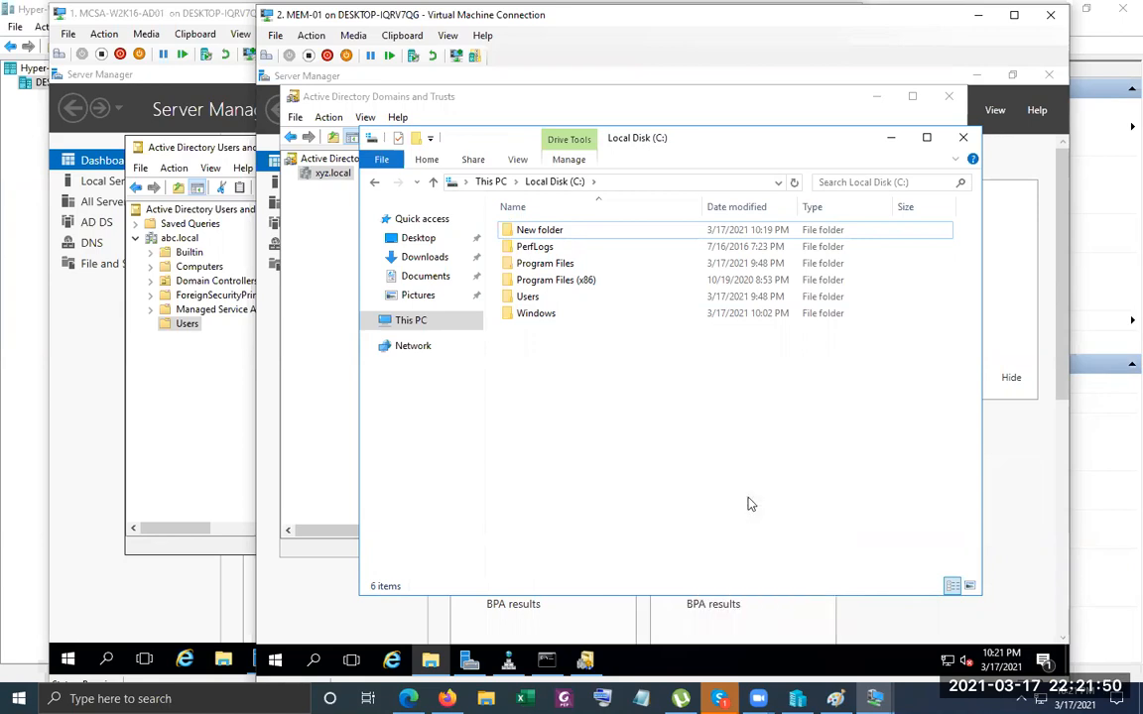
click(1048, 661)
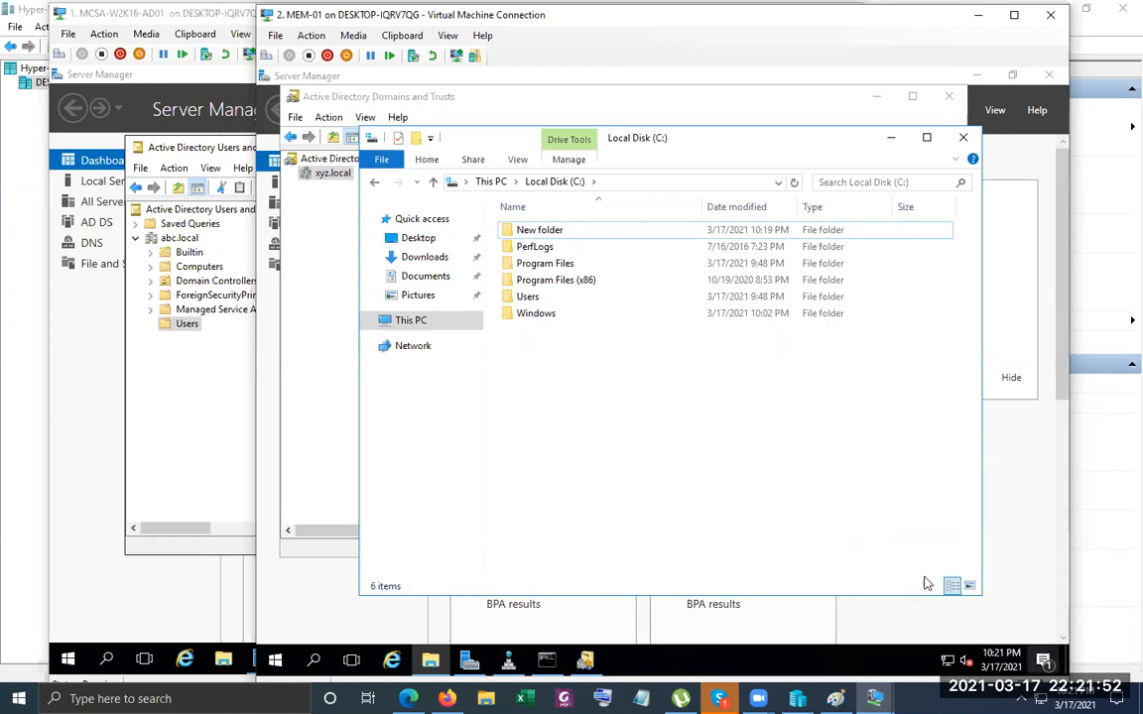
click(638, 436)
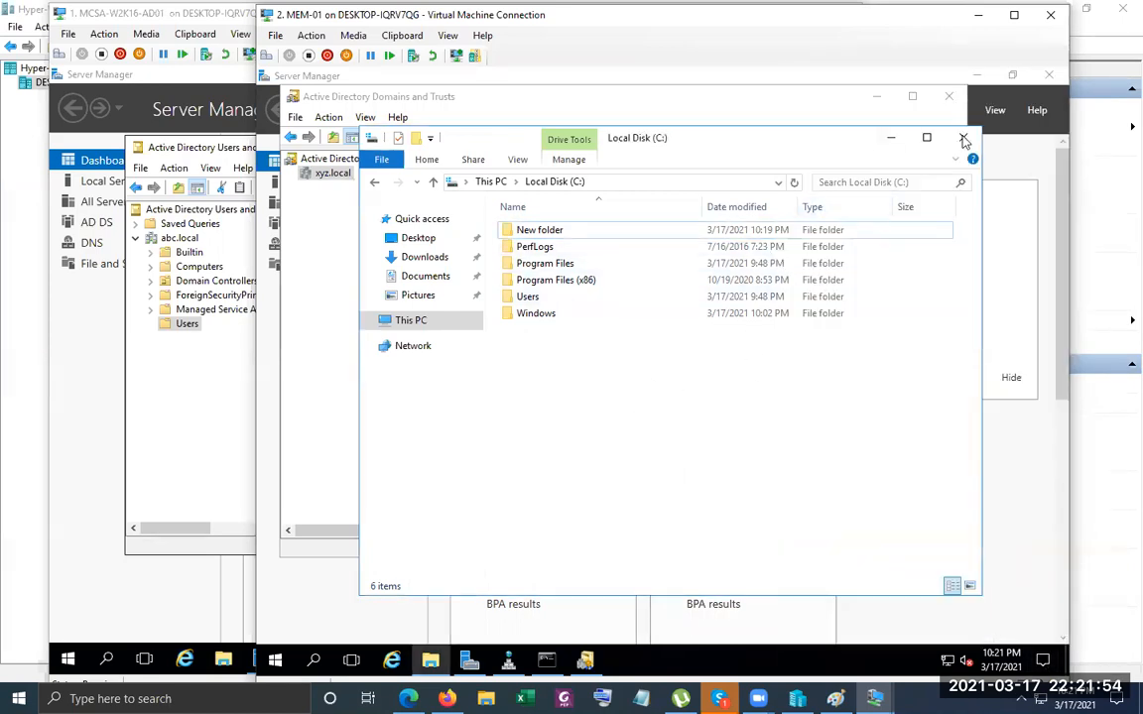
Close Explorer, MEM-01's Server Manager and VM connection, then the abc.local users console.
click(962, 137)
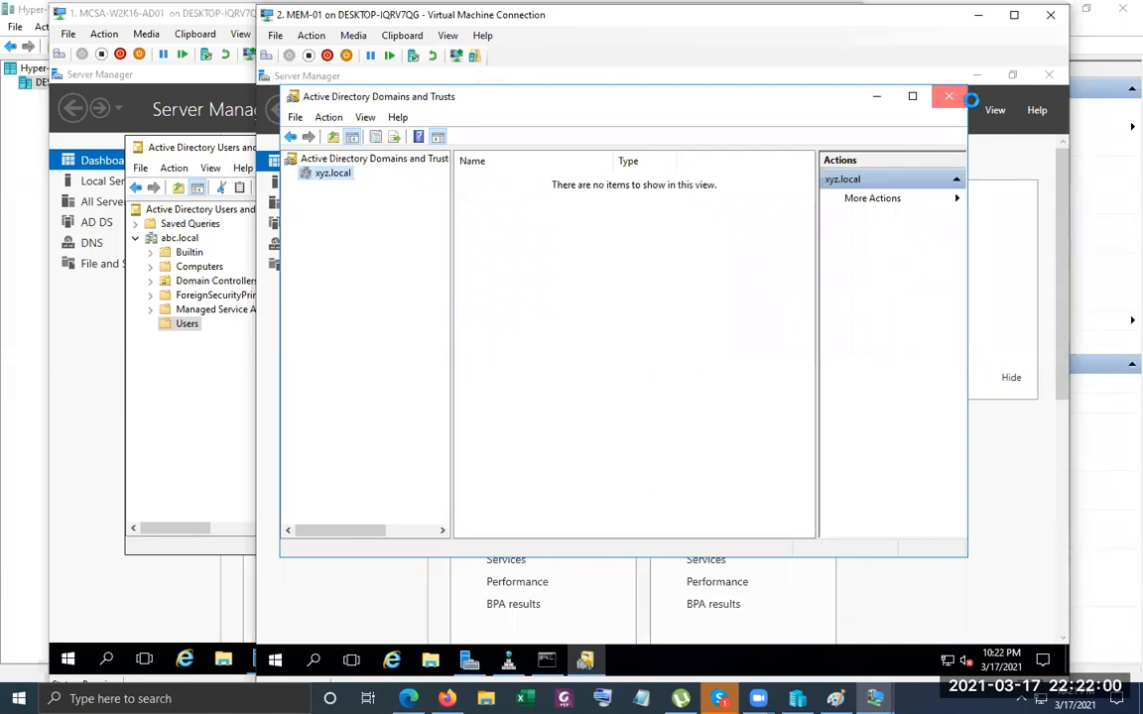
click(1049, 77)
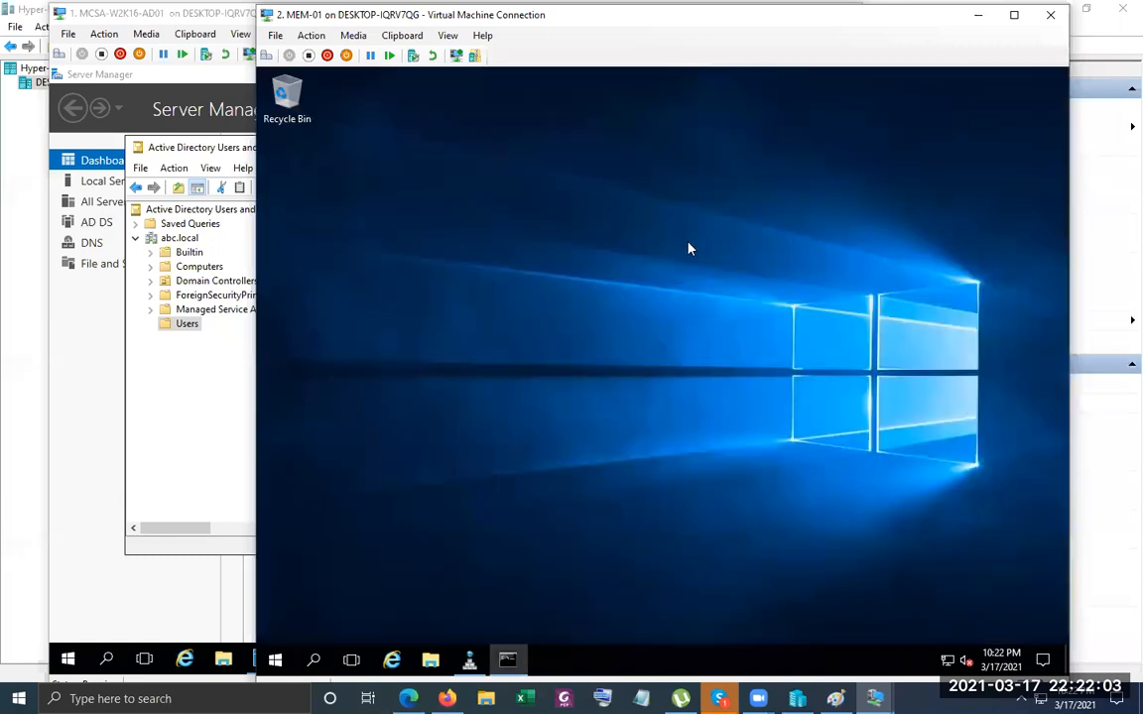
click(1053, 15)
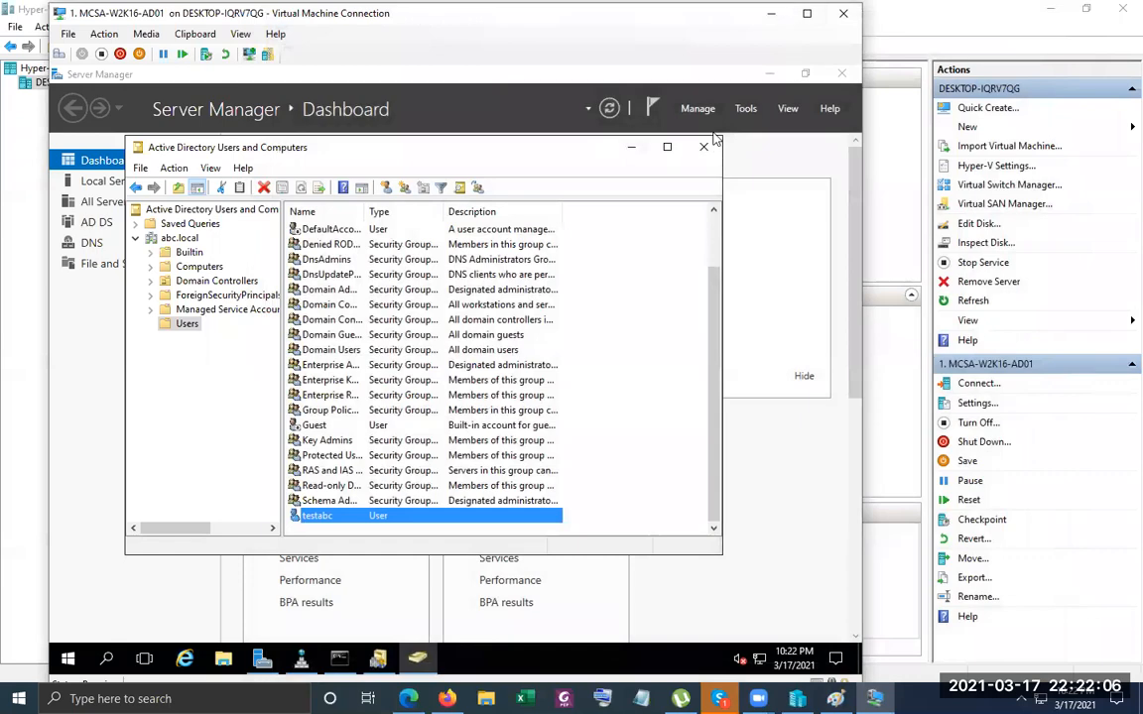
click(705, 148)
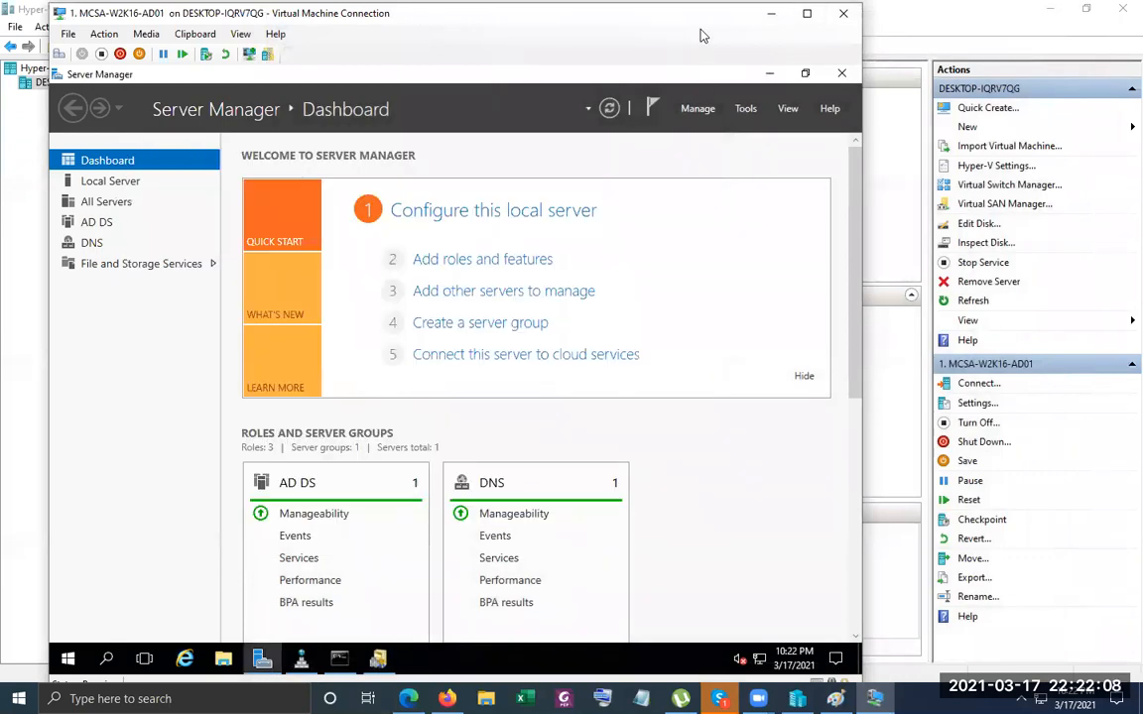